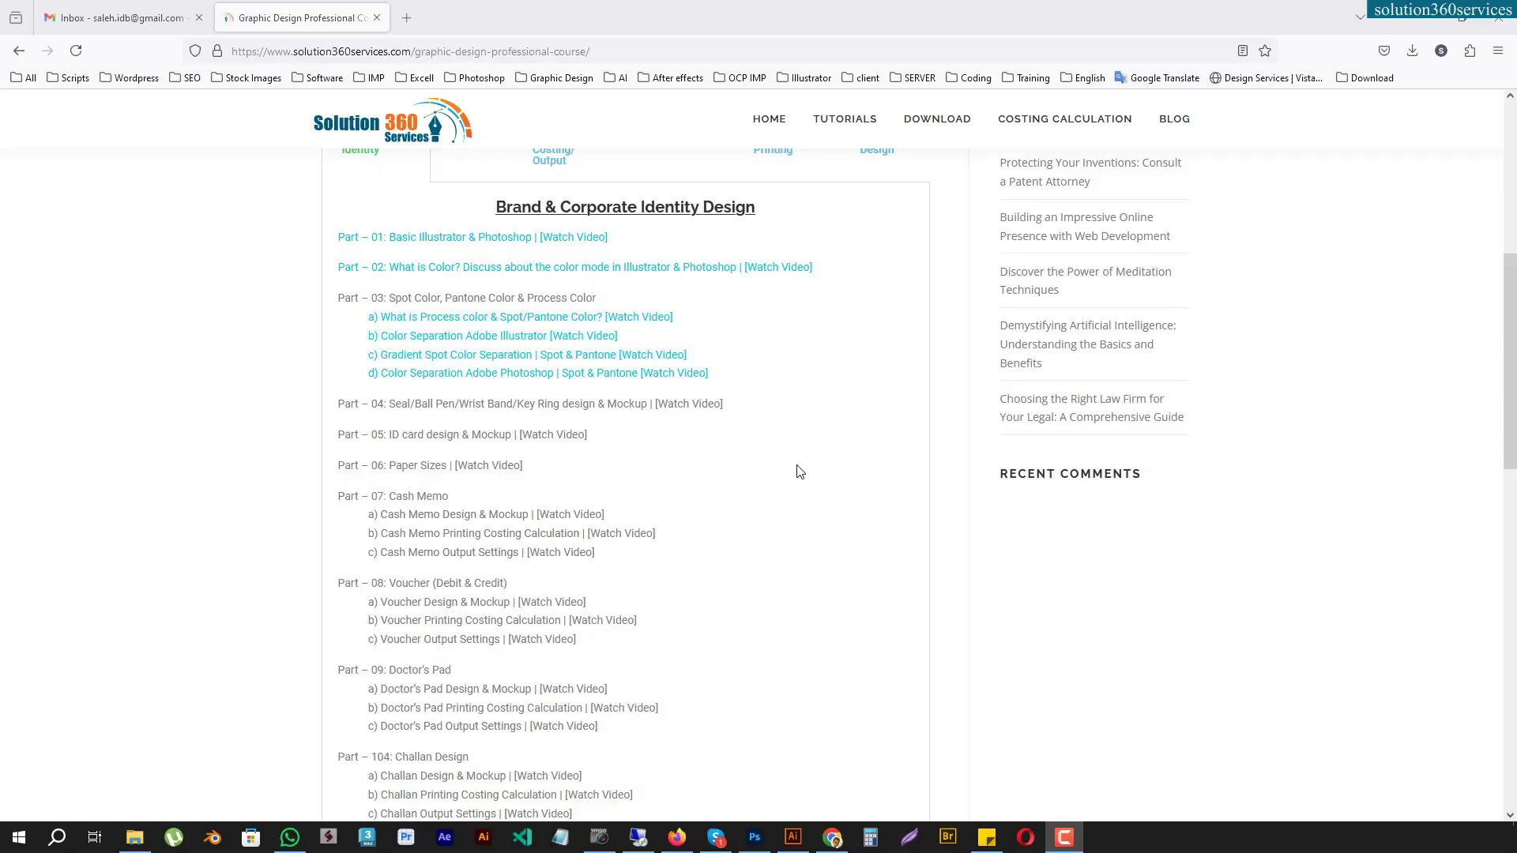
Scroll the tutorial notes and highlight the word 'Seal' in the Part 04 line
{"action": "scroll", "coordinate": [800, 472], "scroll_direction": "up", "scroll_amount": 5}
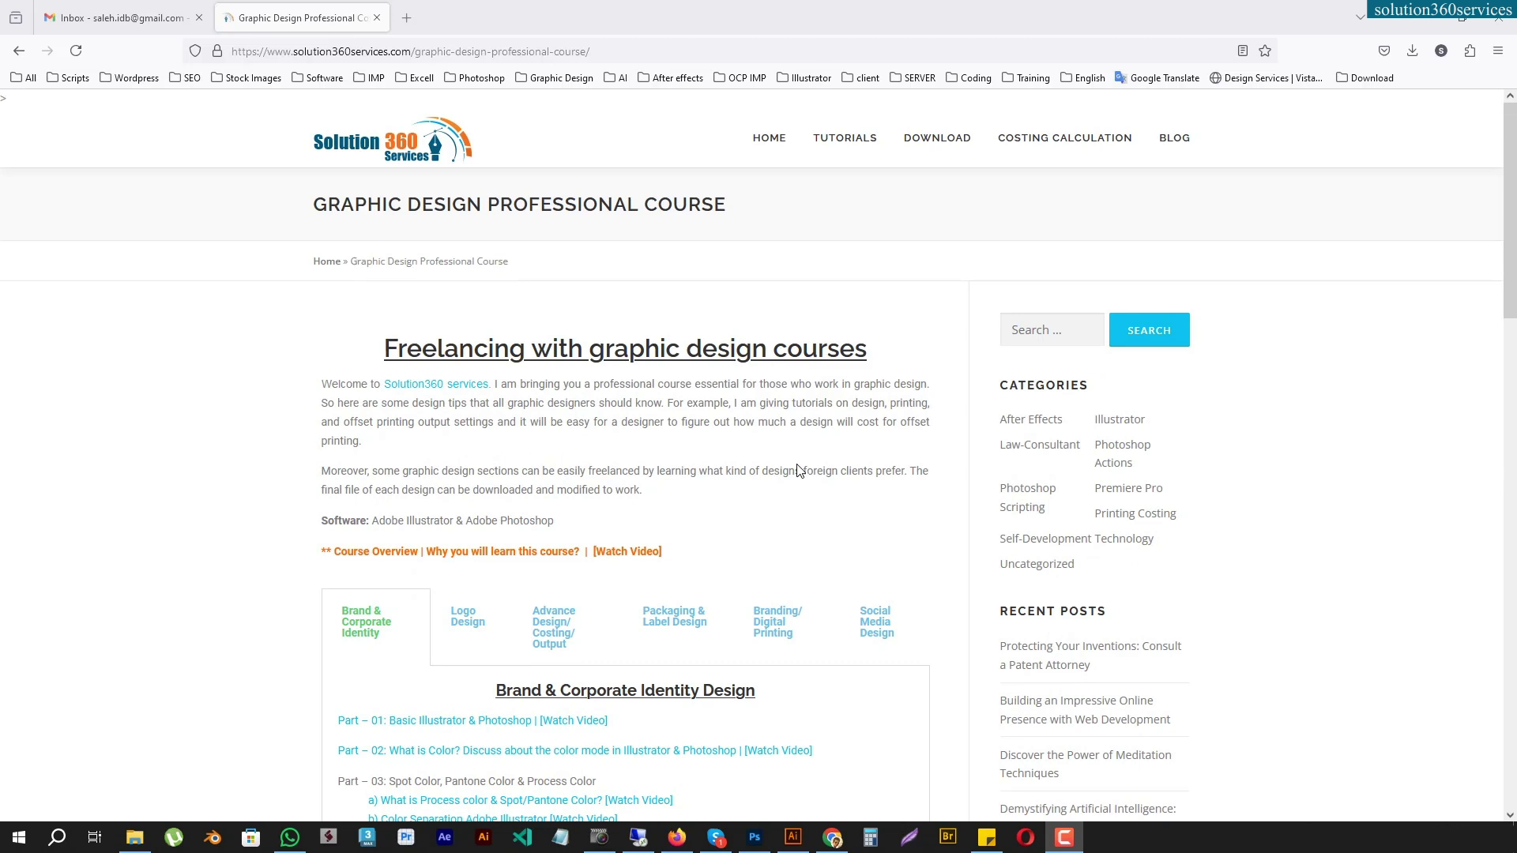
{"action": "scroll", "coordinate": [798, 470], "scroll_direction": "down", "scroll_amount": 3}
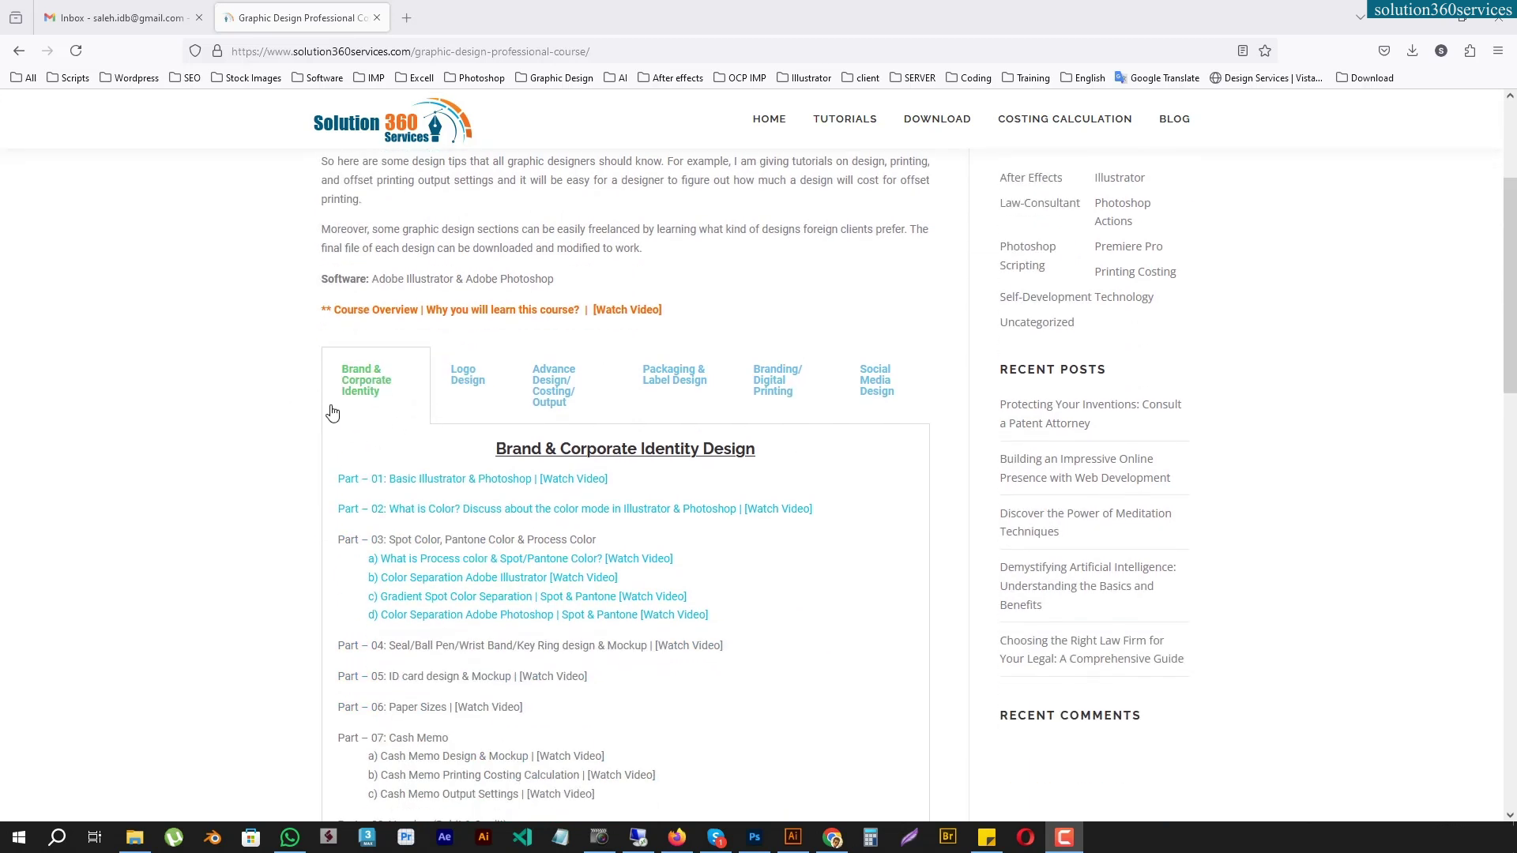
{"action": "scroll", "coordinate": [281, 482], "scroll_direction": "down", "scroll_amount": 1}
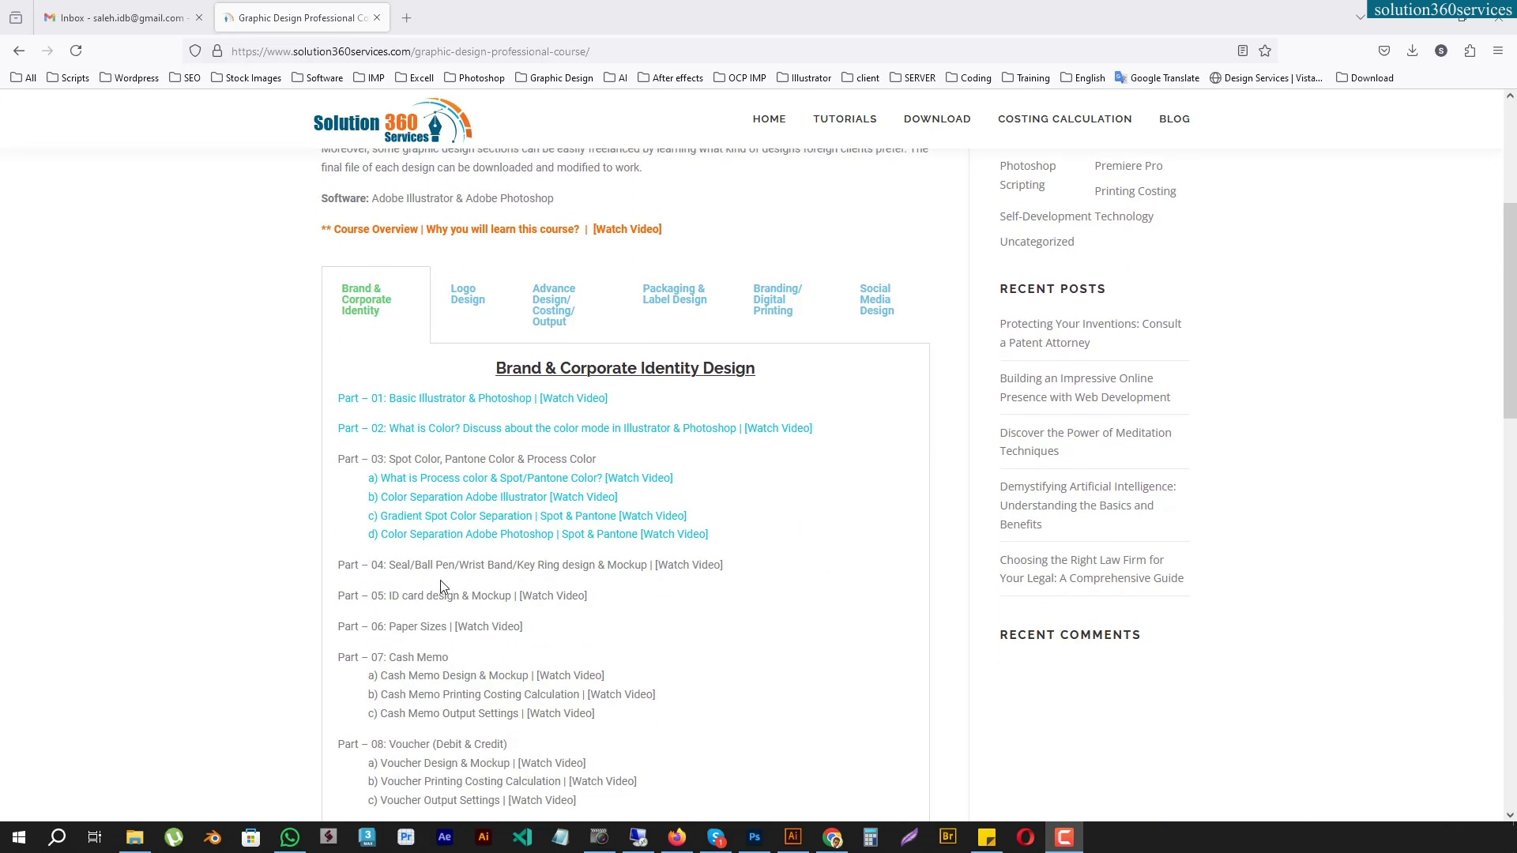
{"action": "left_click_drag", "start_coordinate": [390, 566], "coordinate": [408, 566]}
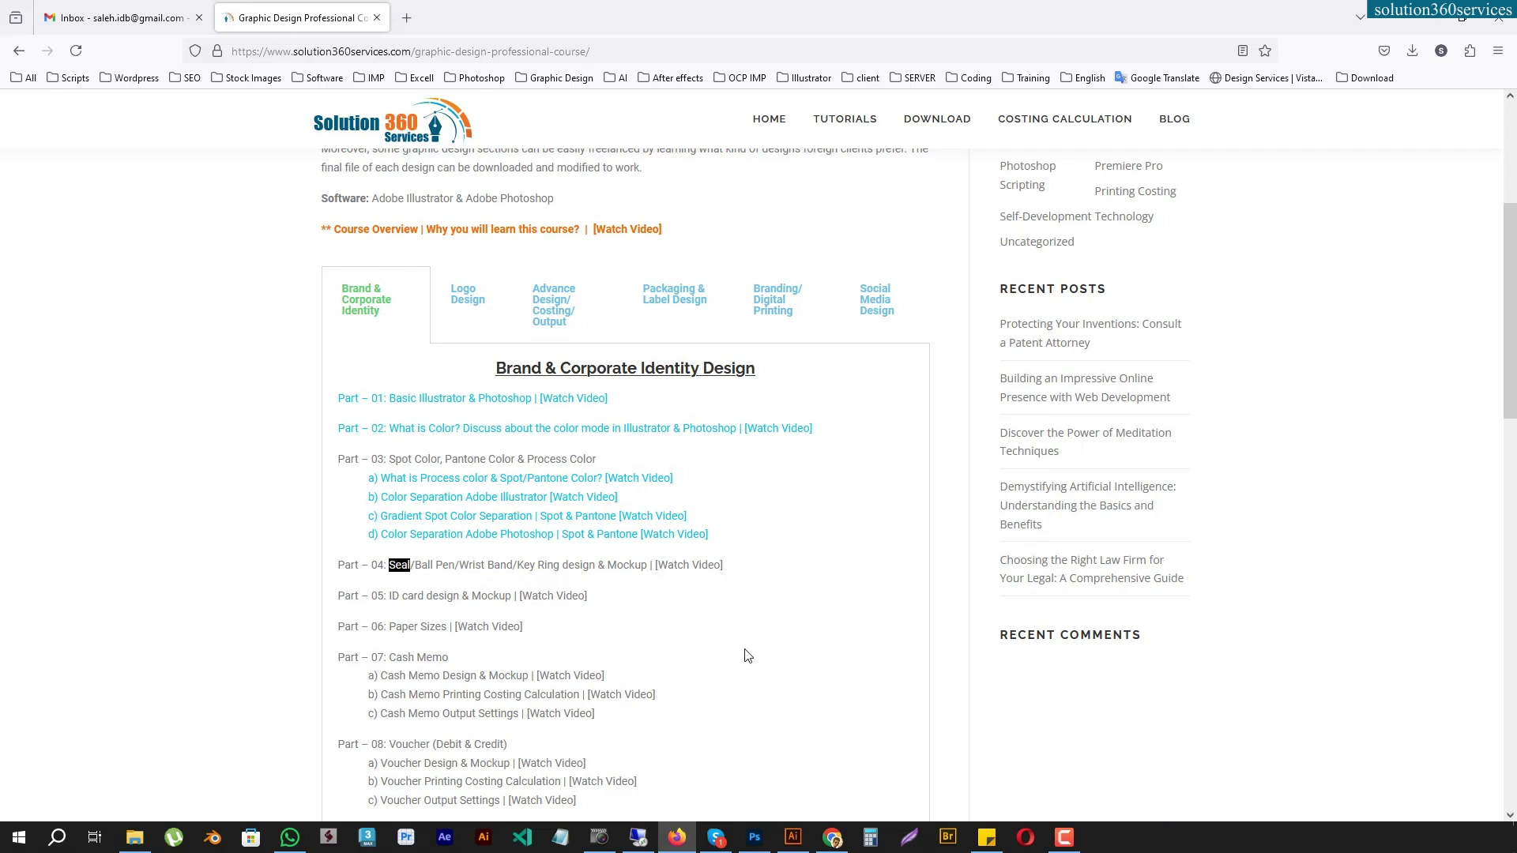
Show the Square Seal.psd mockup in Photoshop, then return to Illustrator
{"action": "left_click", "coordinate": [754, 838]}
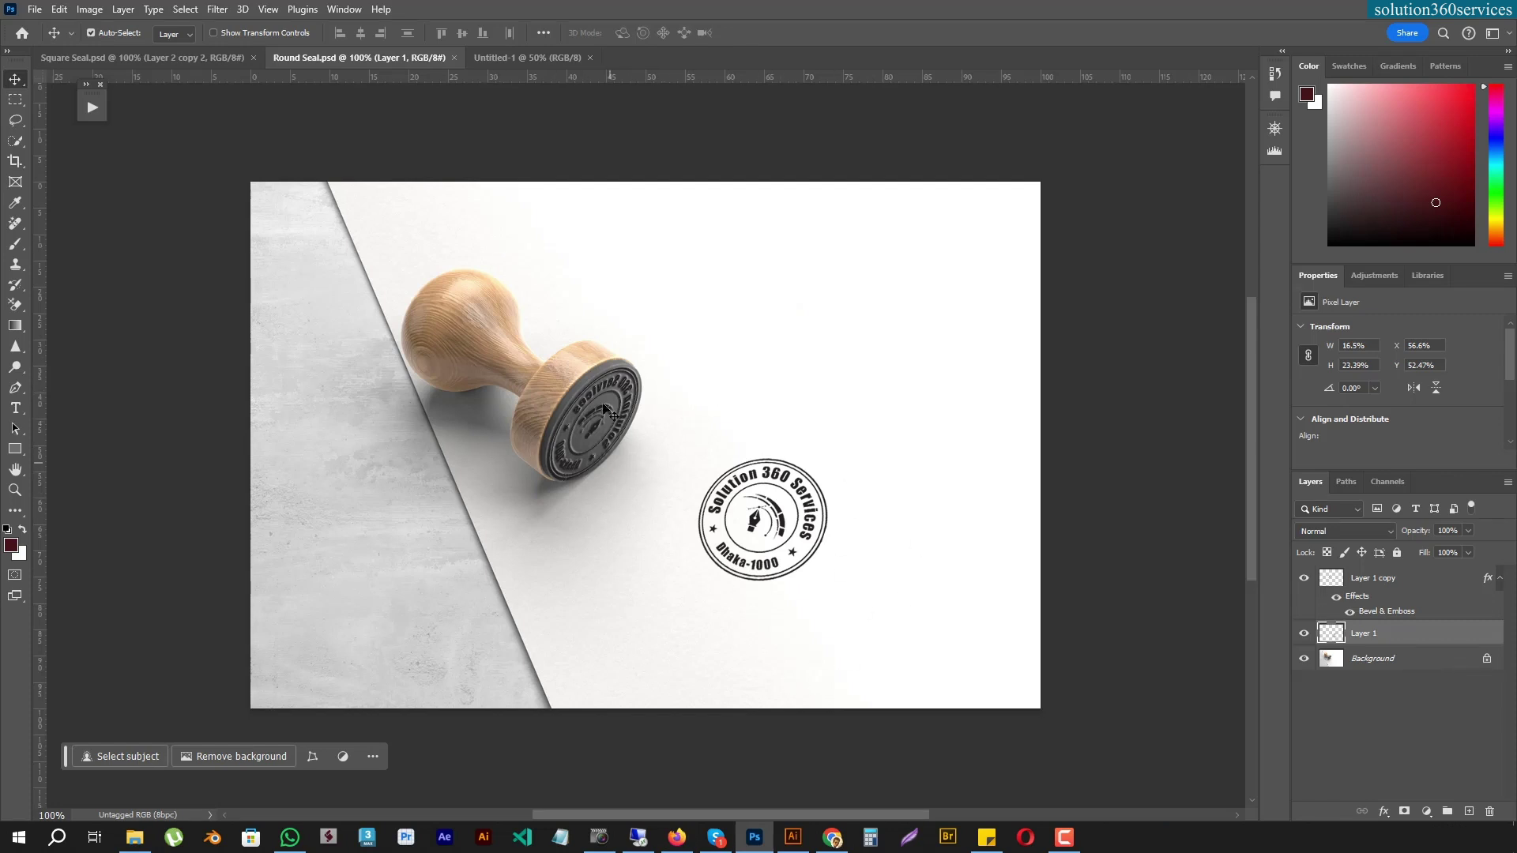
{"action": "left_click", "coordinate": [214, 63]}
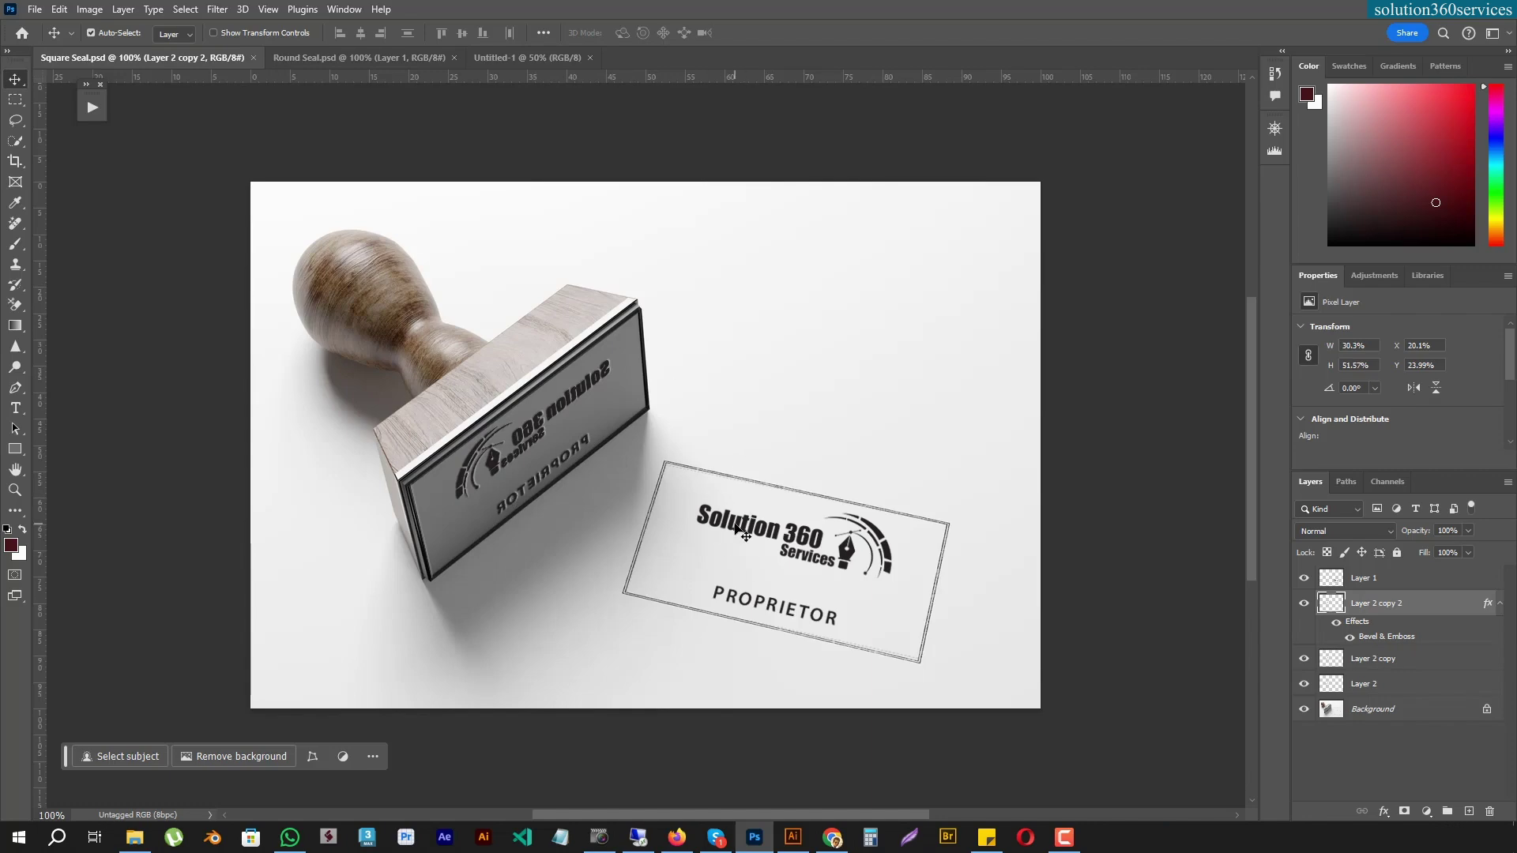
{"action": "left_click", "coordinate": [794, 842]}
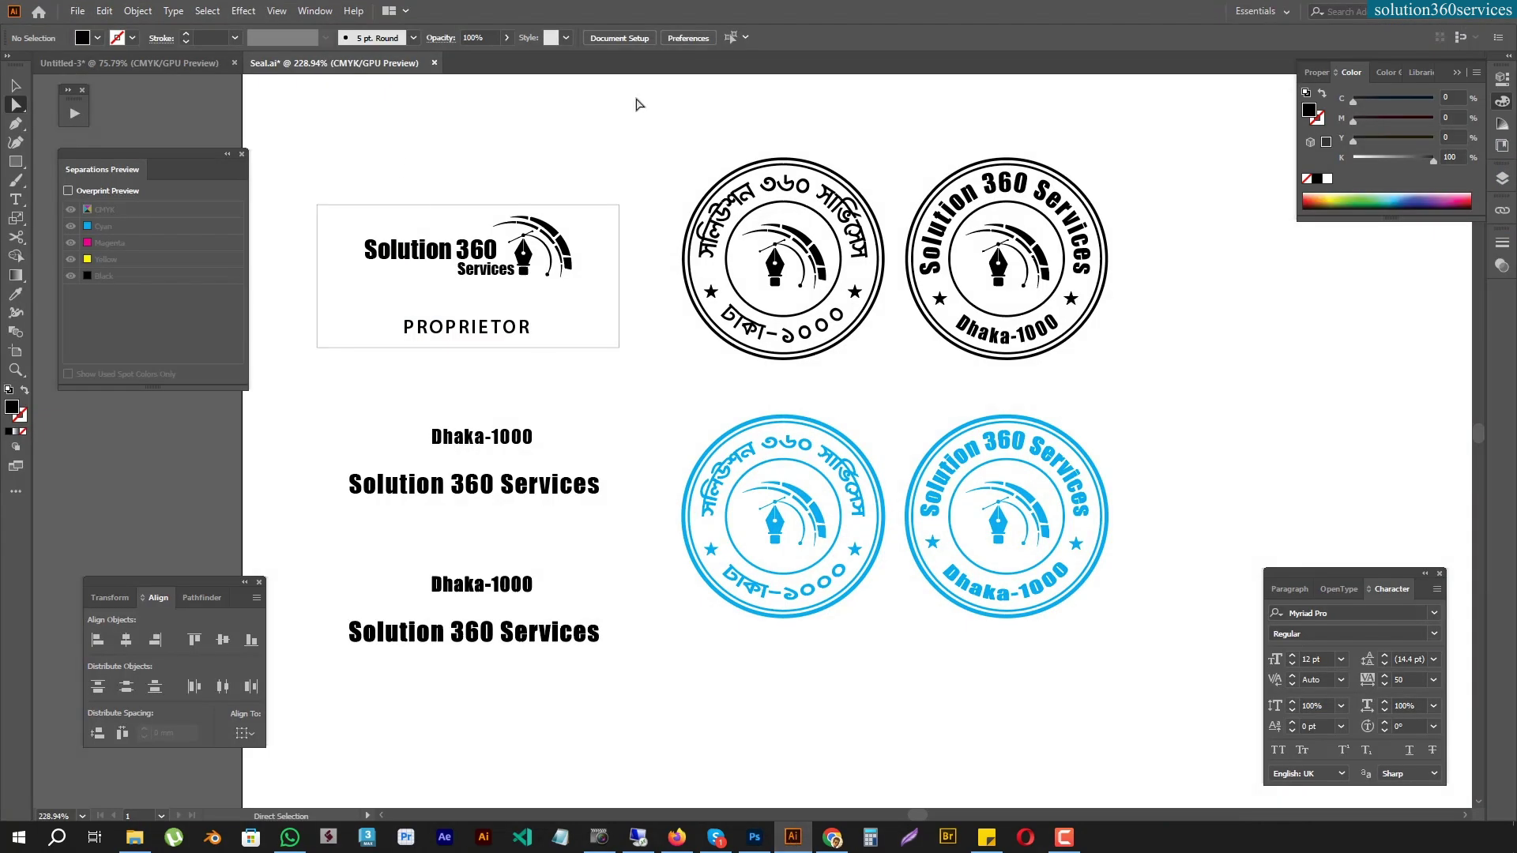
{"action": "left_click_drag", "start_coordinate": [689, 111], "coordinate": [1140, 371]}
{"action": "left_click", "coordinate": [1222, 189]}
{"action": "left_click_drag", "start_coordinate": [1205, 147], "coordinate": [667, 366]}
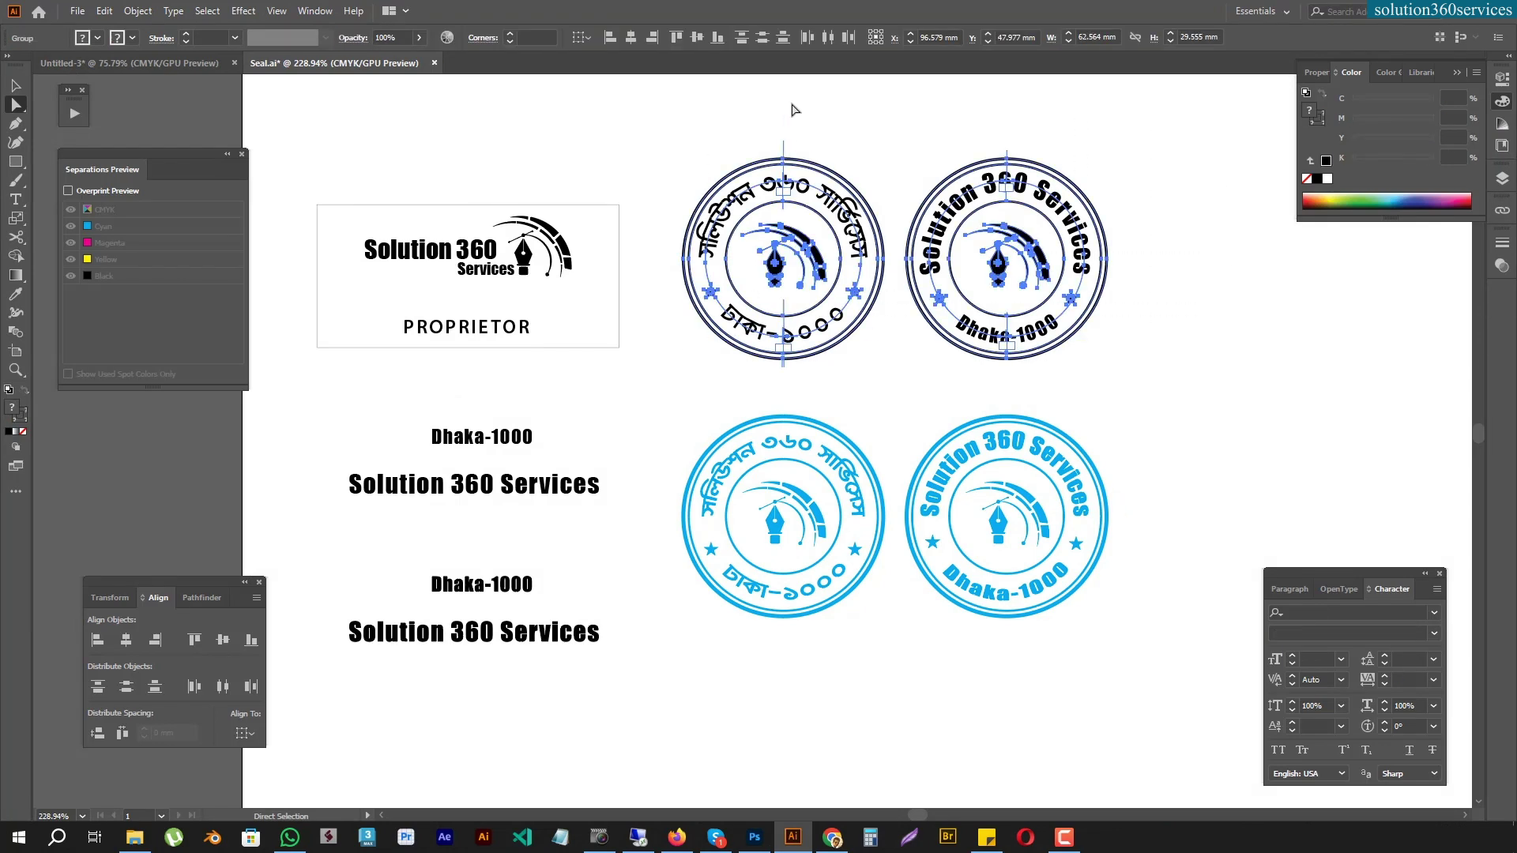
{"action": "left_click", "coordinate": [796, 112]}
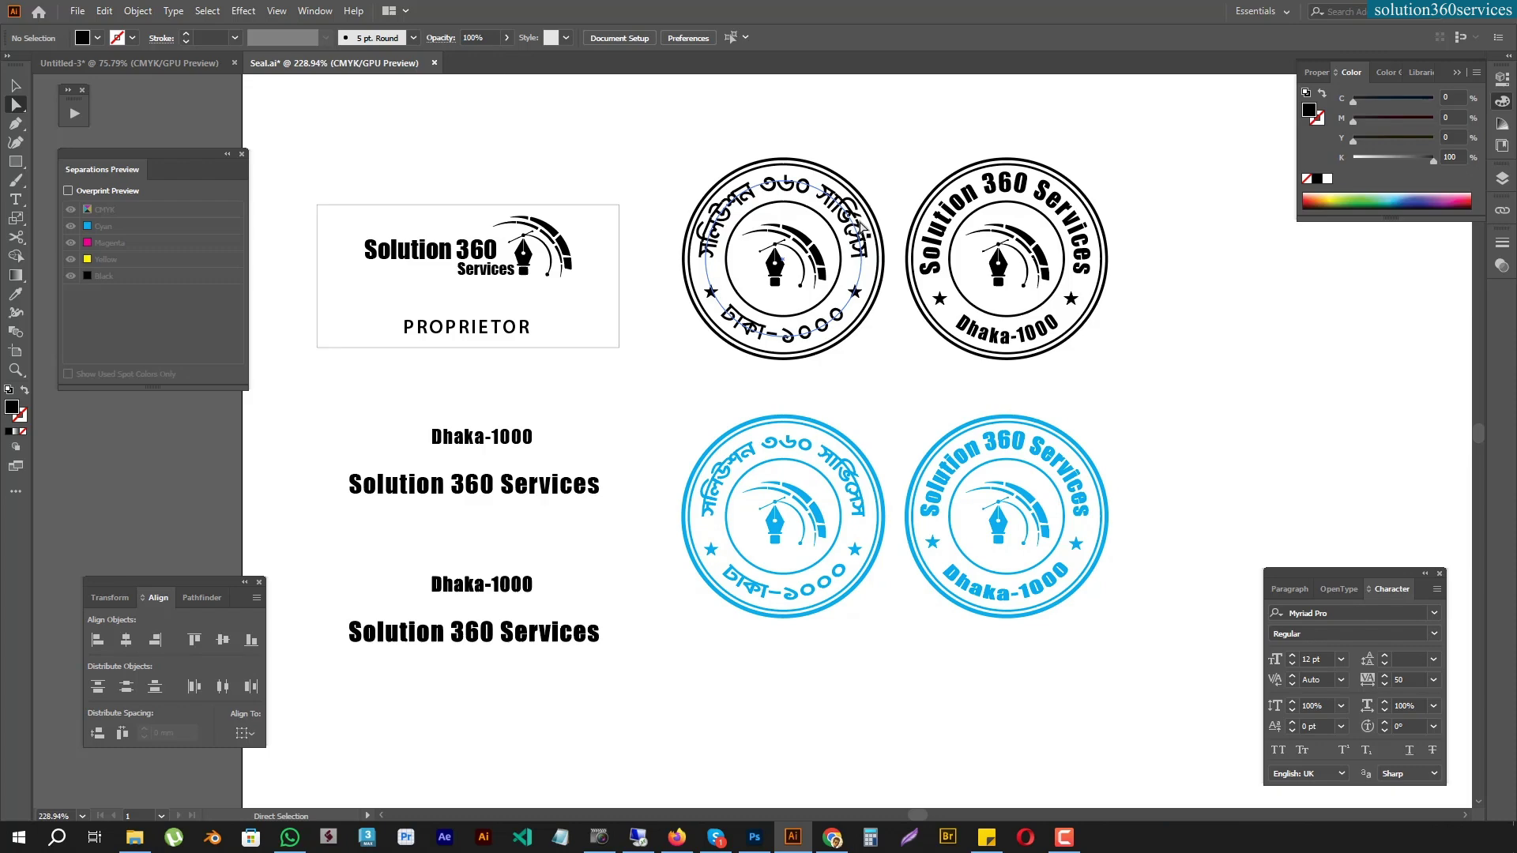
{"action": "scroll", "coordinate": [853, 236], "scroll_direction": "up", "scroll_amount": 3}
{"action": "scroll", "coordinate": [852, 237], "scroll_direction": "up", "scroll_amount": 4}
{"action": "scroll", "coordinate": [849, 238], "scroll_direction": "up", "scroll_amount": 1}
{"action": "left_click_drag", "start_coordinate": [824, 330], "coordinate": [843, 488]}
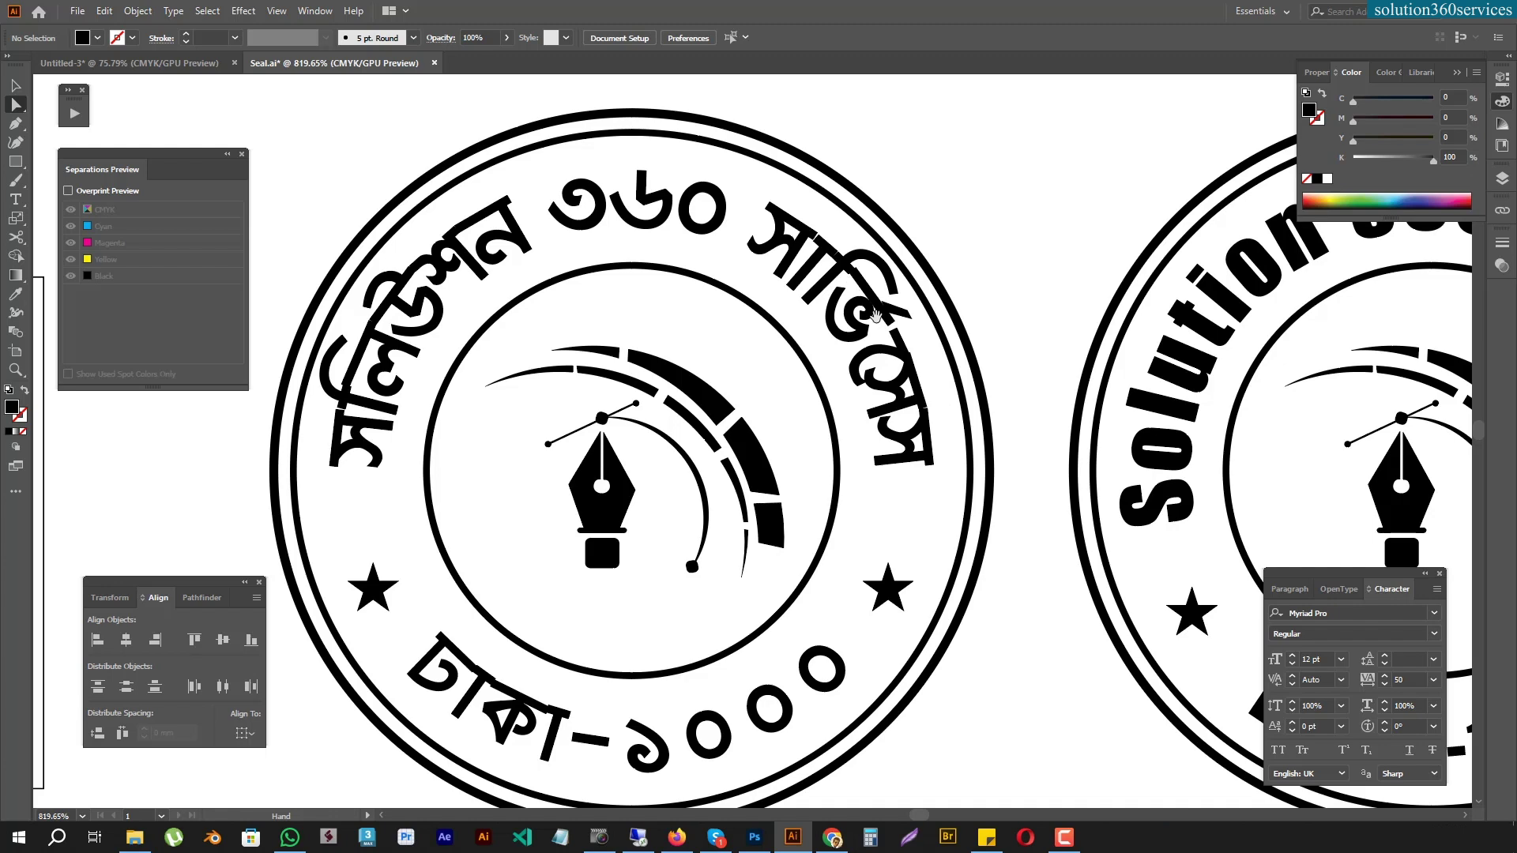
{"action": "left_click_drag", "start_coordinate": [427, 538], "coordinate": [472, 316]}
{"action": "scroll", "coordinate": [641, 553], "scroll_direction": "down", "scroll_amount": 3}
{"action": "scroll", "coordinate": [641, 553], "scroll_direction": "down", "scroll_amount": 3}
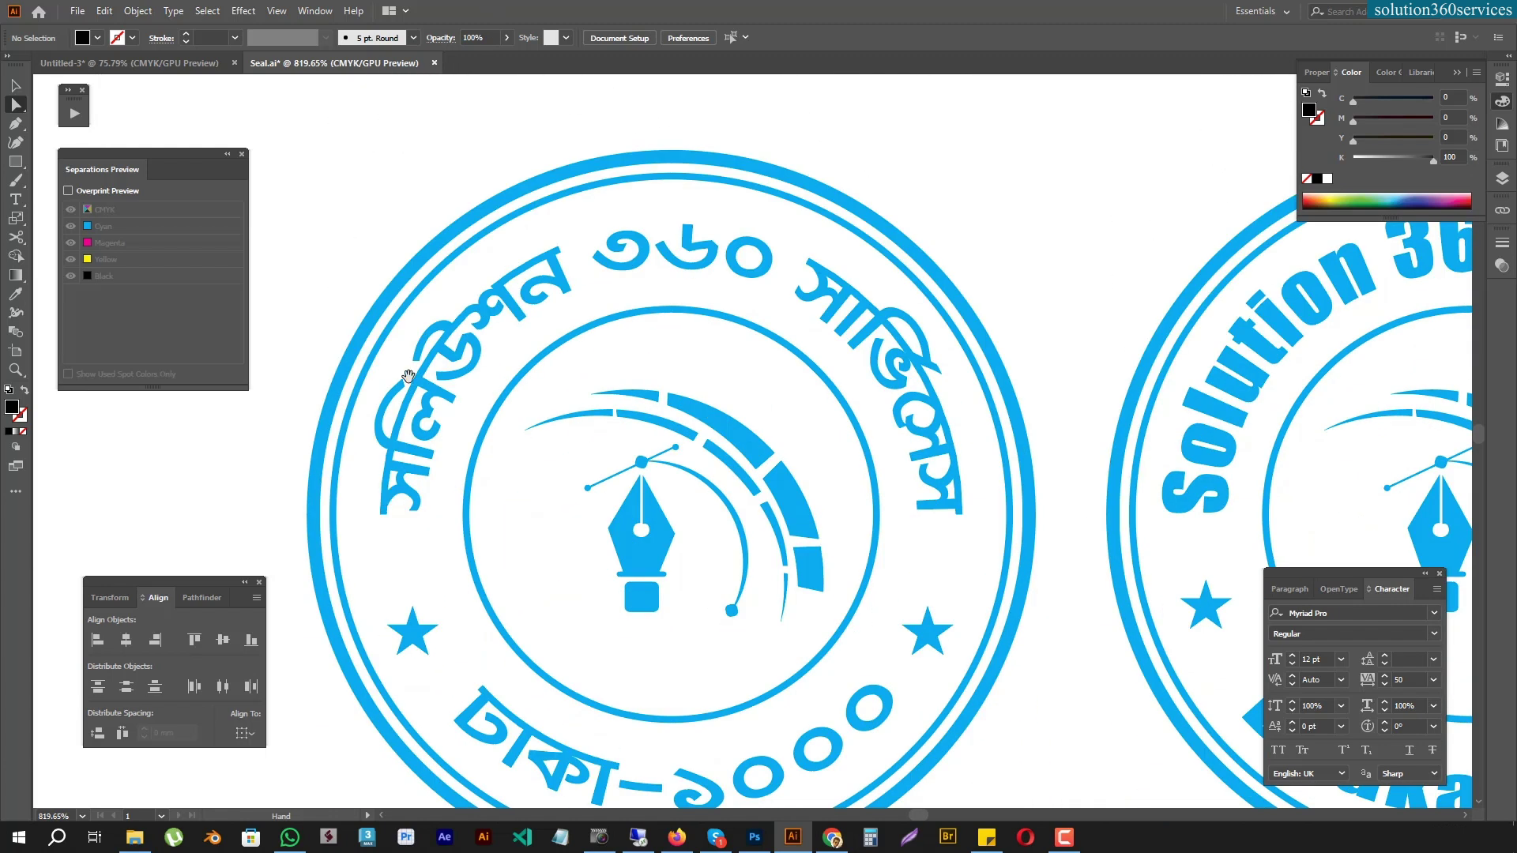
{"action": "left_click_drag", "start_coordinate": [930, 609], "coordinate": [948, 442]}
{"action": "scroll", "coordinate": [869, 514], "scroll_direction": "up", "scroll_amount": 5}
{"action": "scroll", "coordinate": [869, 513], "scroll_direction": "up", "scroll_amount": 5}
{"action": "scroll", "coordinate": [869, 513], "scroll_direction": "right", "scroll_amount": 5}
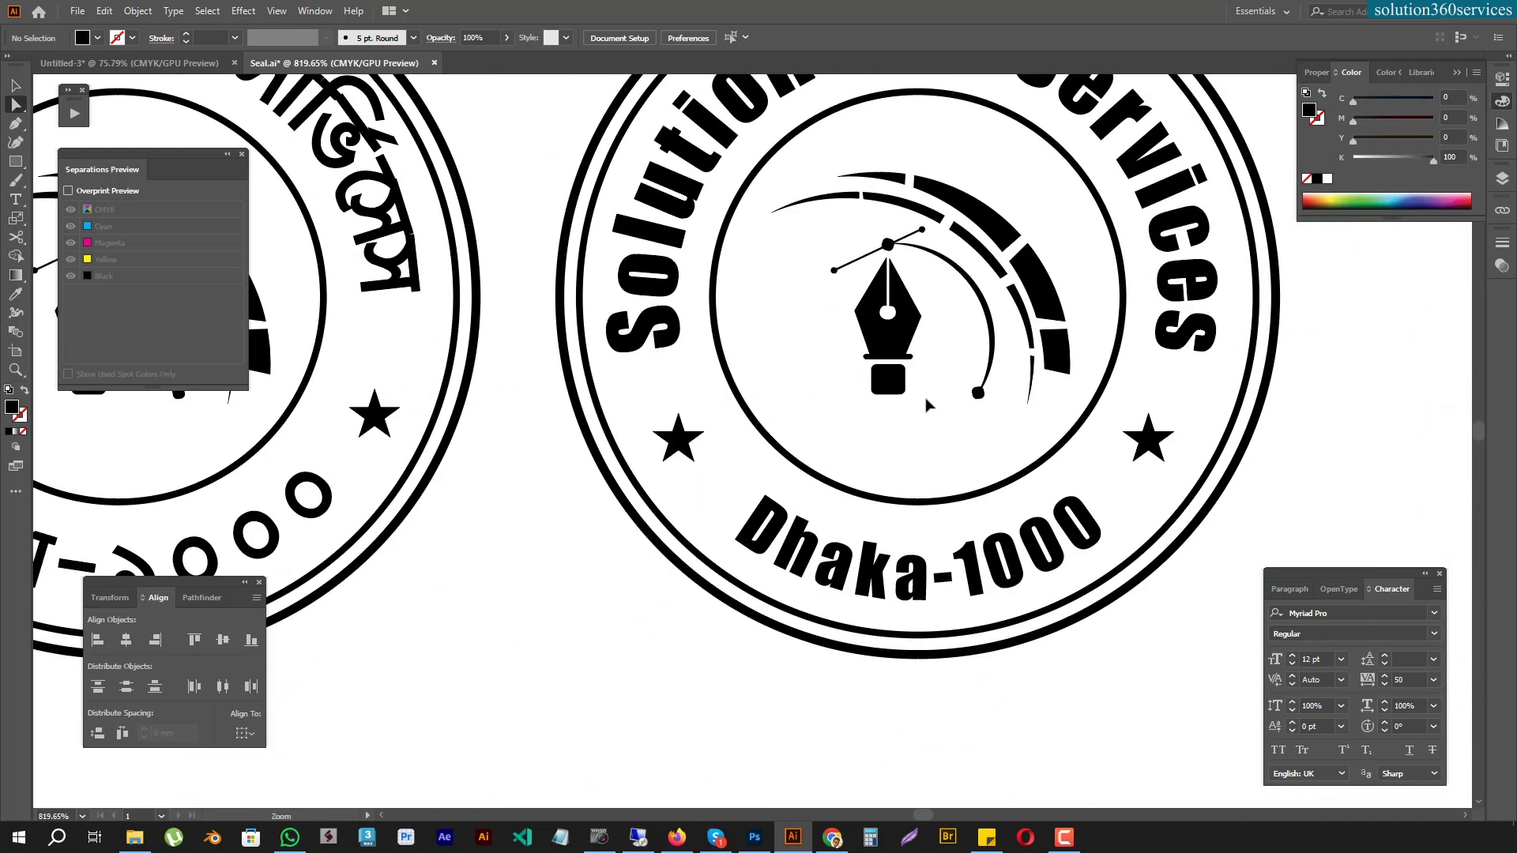
{"action": "key", "text": "ctrl+minus"}
{"action": "key", "text": "ctrl+minus"}
{"action": "key", "text": "ctrl+minus"}
{"action": "left_click_drag", "start_coordinate": [870, 349], "coordinate": [753, 338]}
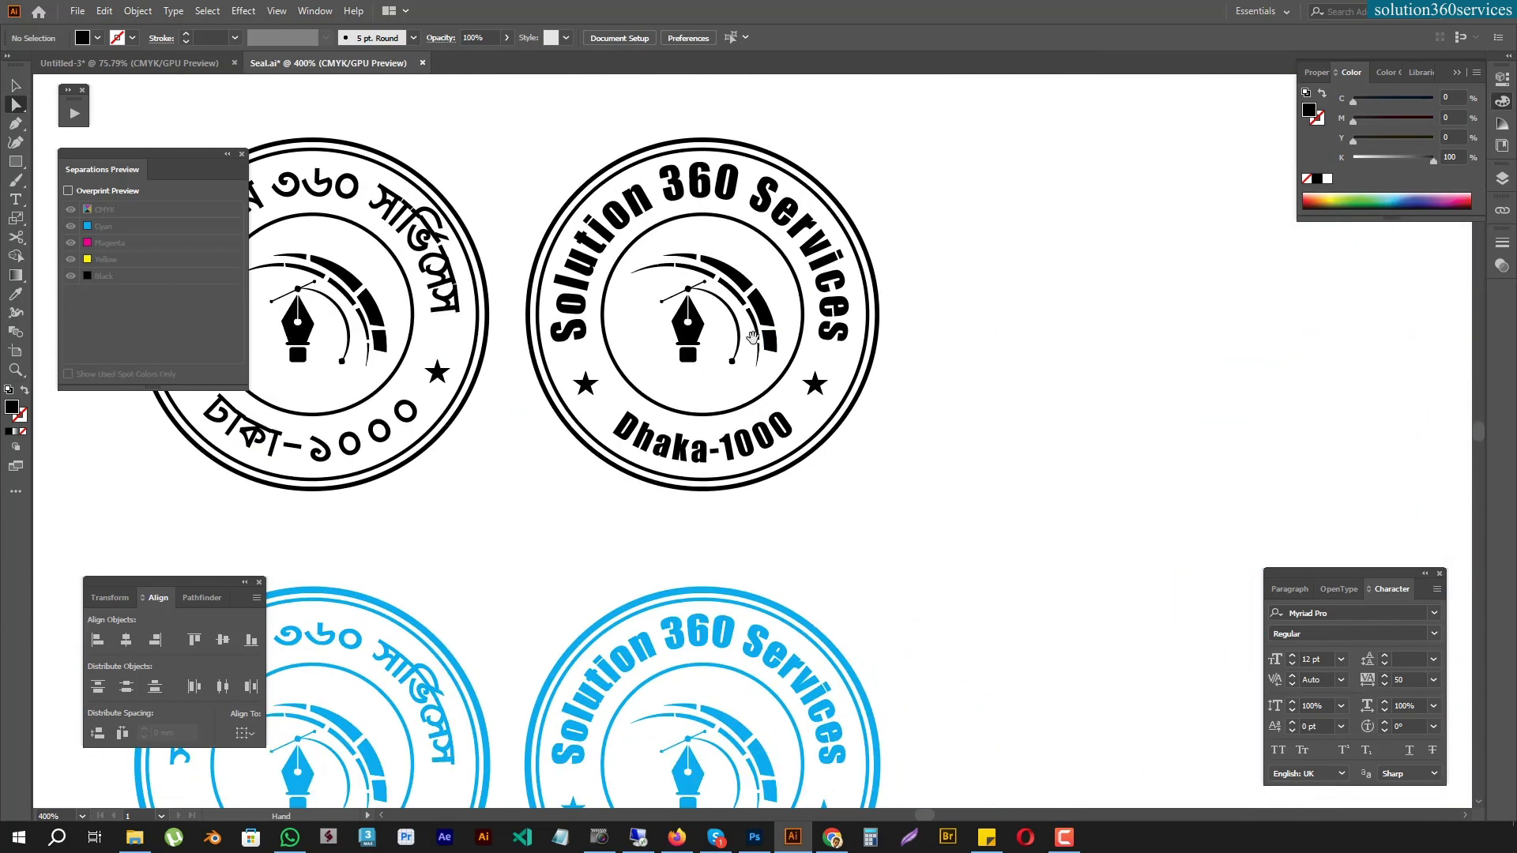
{"action": "scroll", "coordinate": [723, 620], "scroll_direction": "down", "scroll_amount": 5}
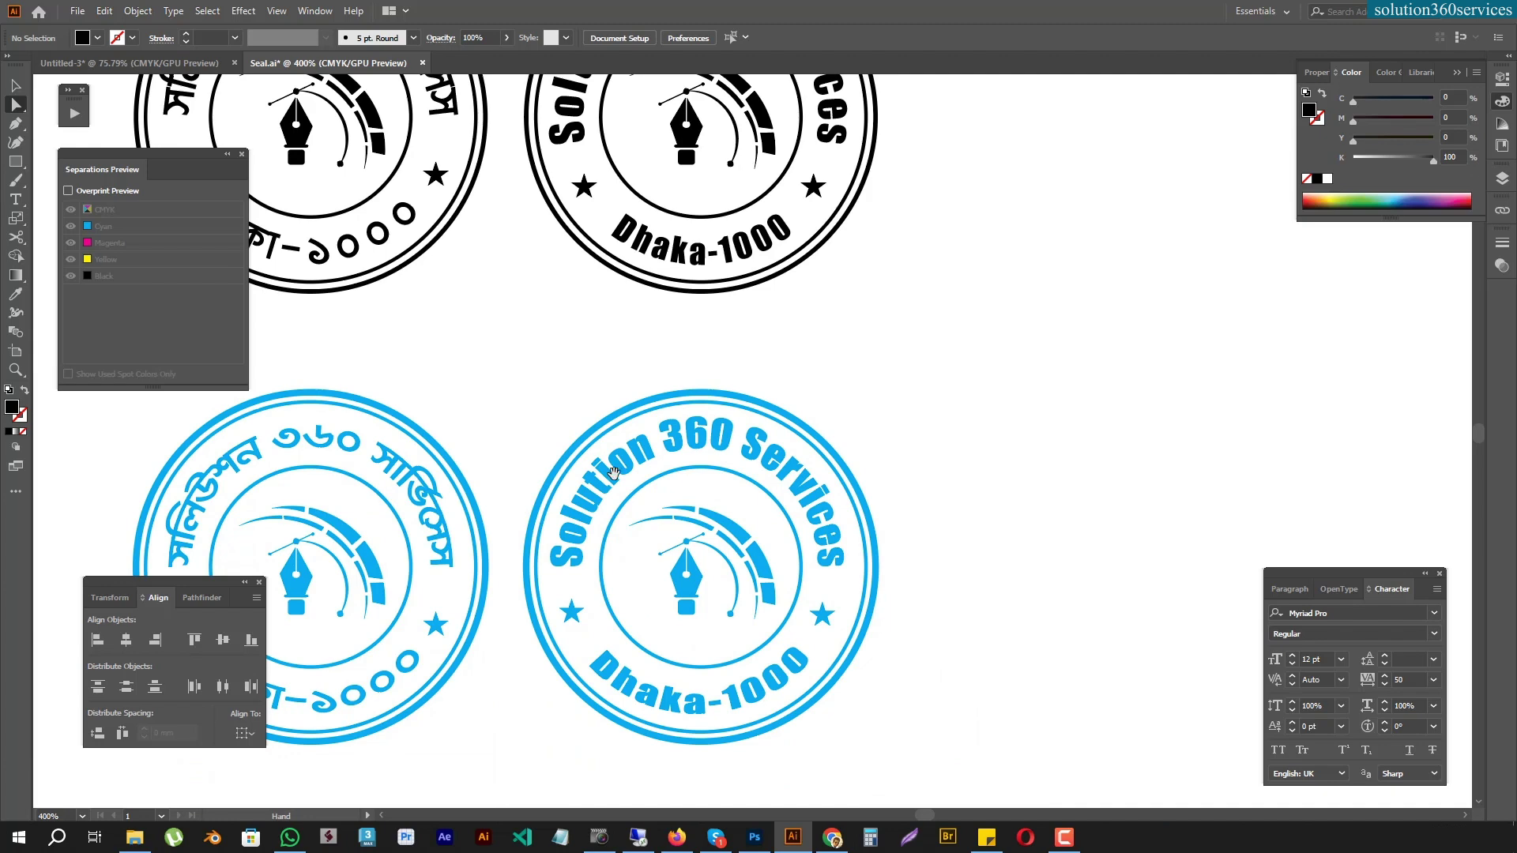
{"action": "key", "text": "ctrl+minus"}
{"action": "key", "text": "ctrl+minus"}
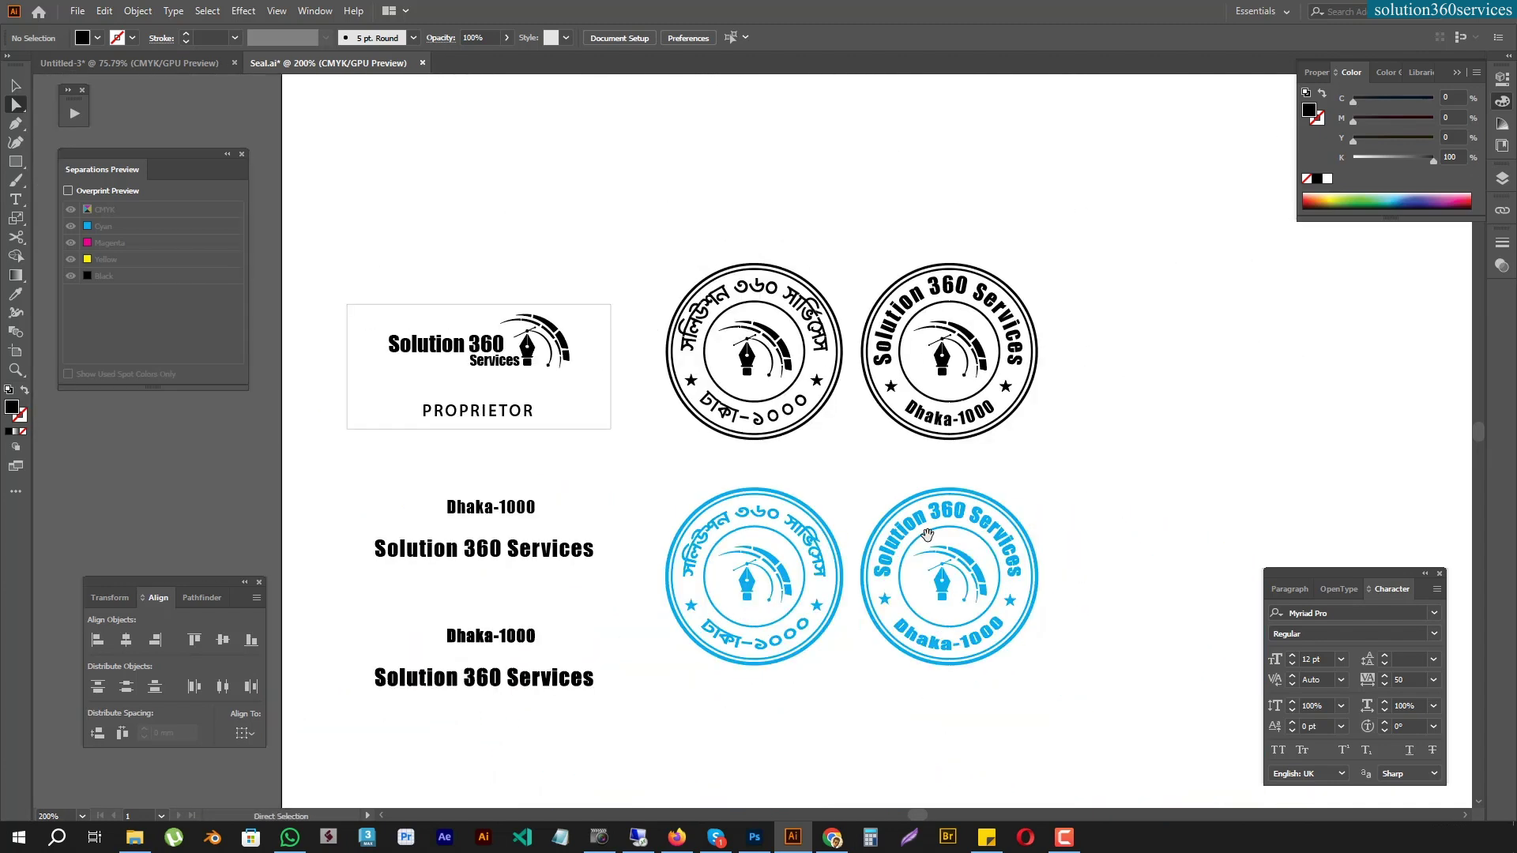
{"action": "left_click_drag", "start_coordinate": [984, 494], "coordinate": [848, 458]}
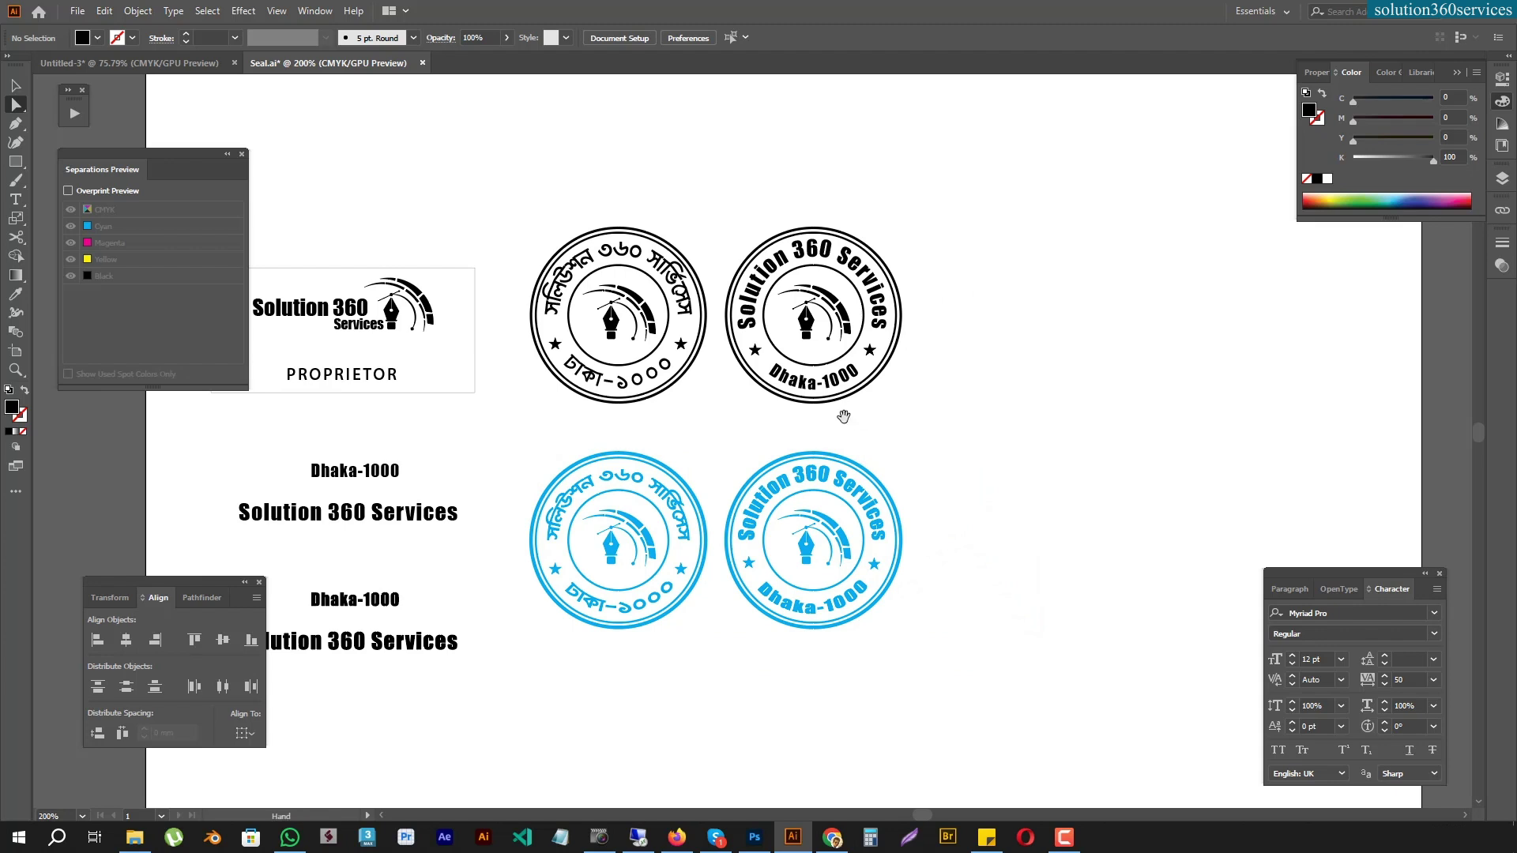
{"action": "left_click_drag", "start_coordinate": [867, 456], "coordinate": [1049, 475]}
{"action": "key", "text": "v"}
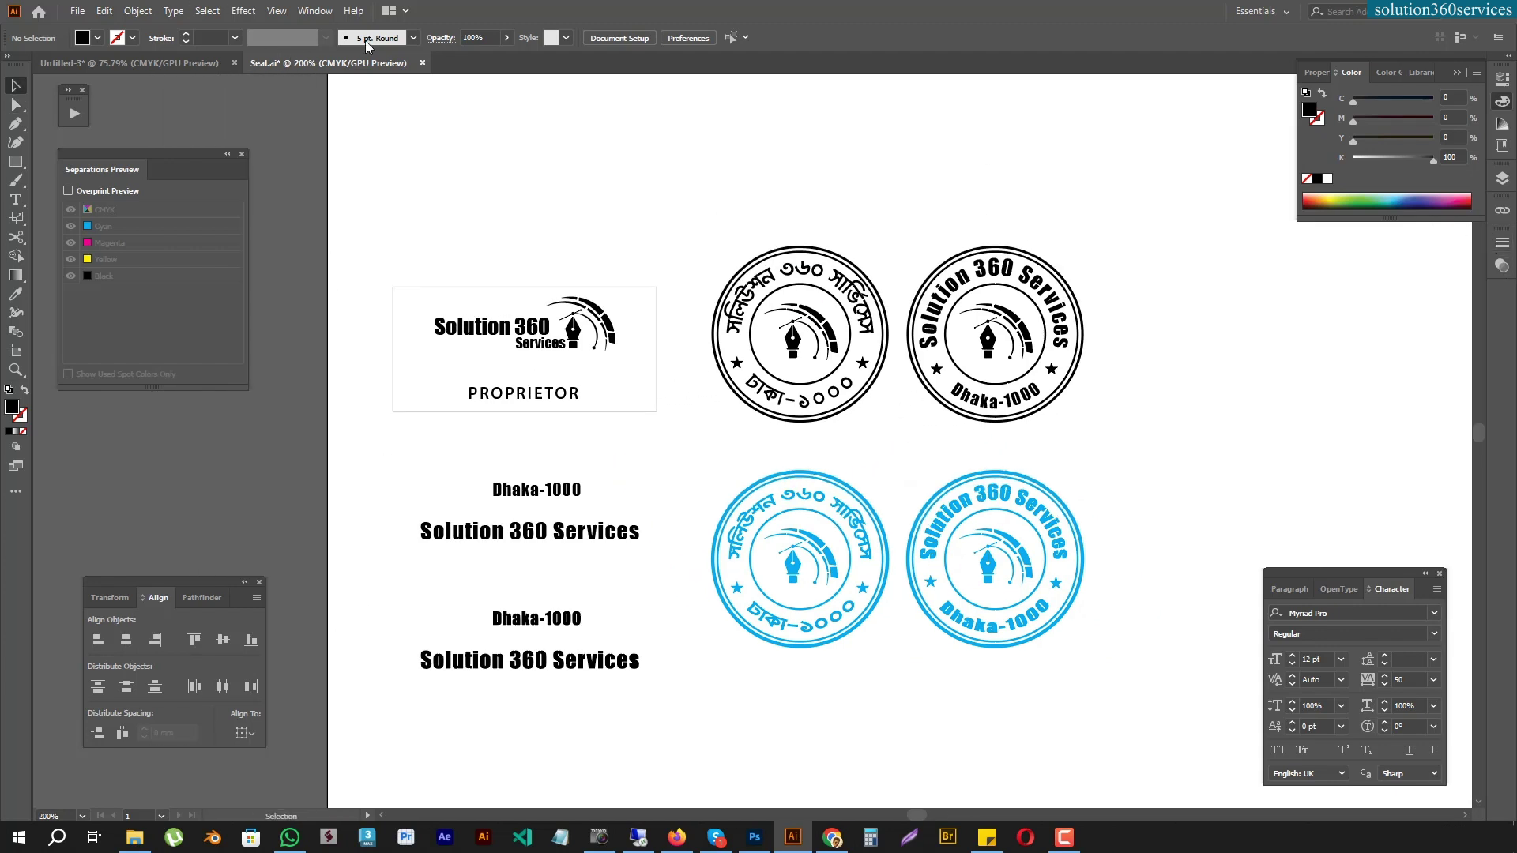
Delete the custom text brushes from the Brushes panel, removing their strokes
{"action": "key", "text": "F5"}
{"action": "left_click", "coordinate": [1379, 442]}
{"action": "left_click", "coordinate": [1418, 495], "text": "shift"}
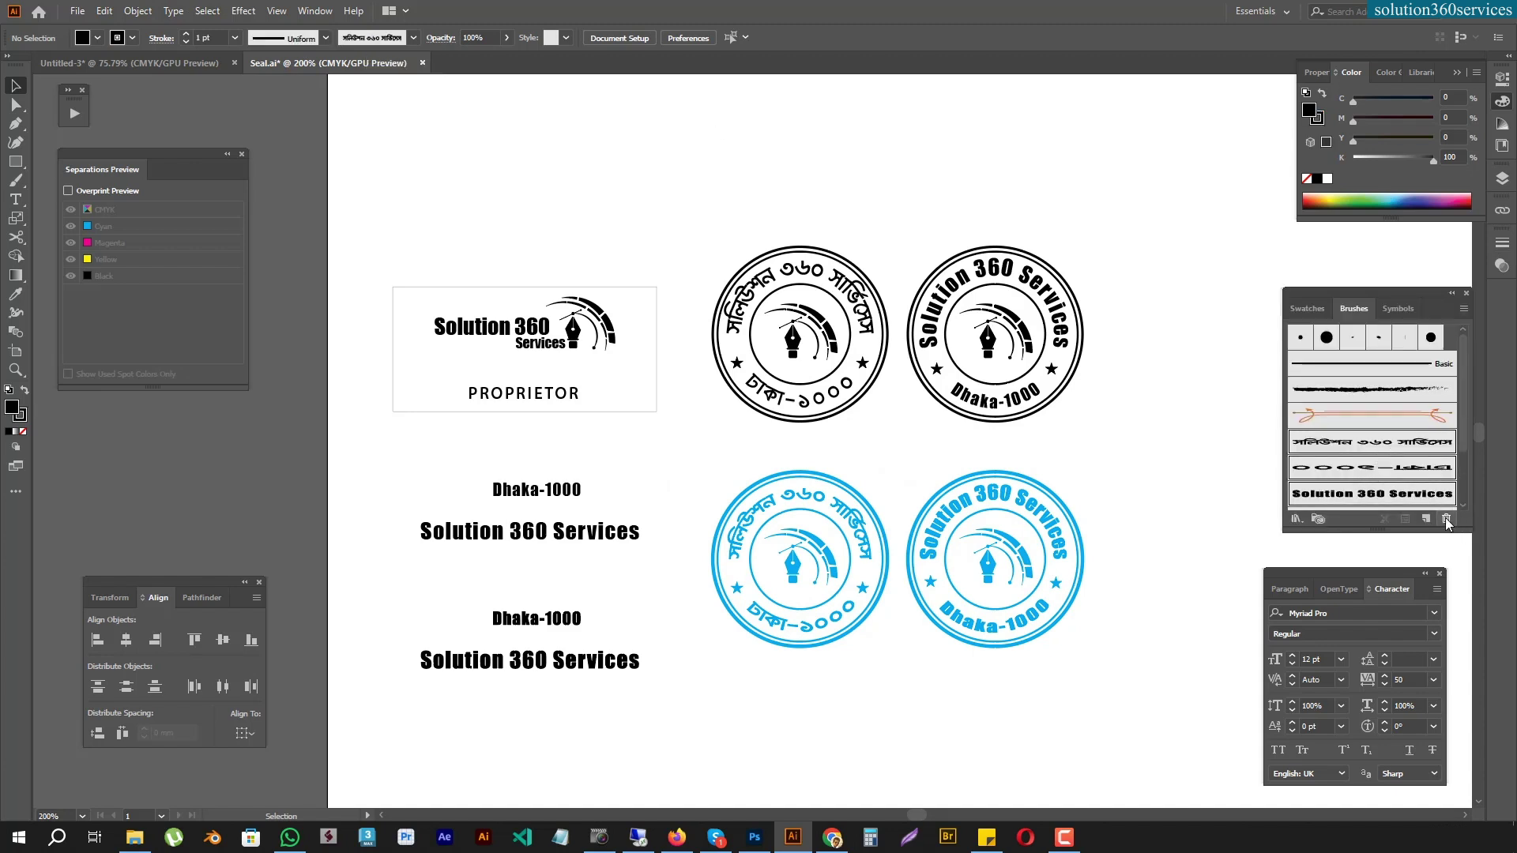
{"action": "left_click", "coordinate": [1447, 520]}
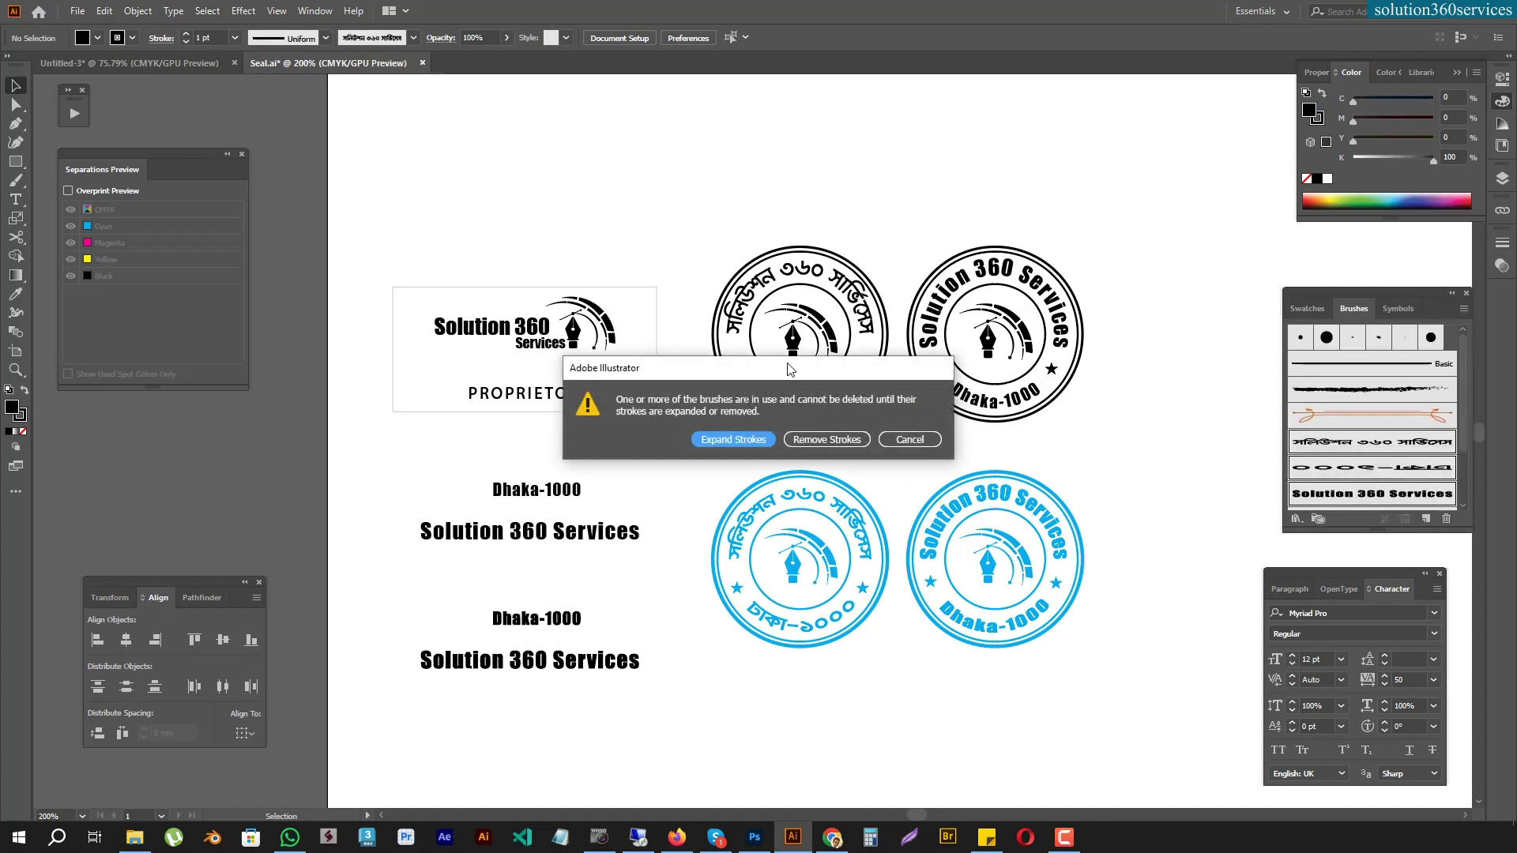
{"action": "left_click", "coordinate": [842, 443]}
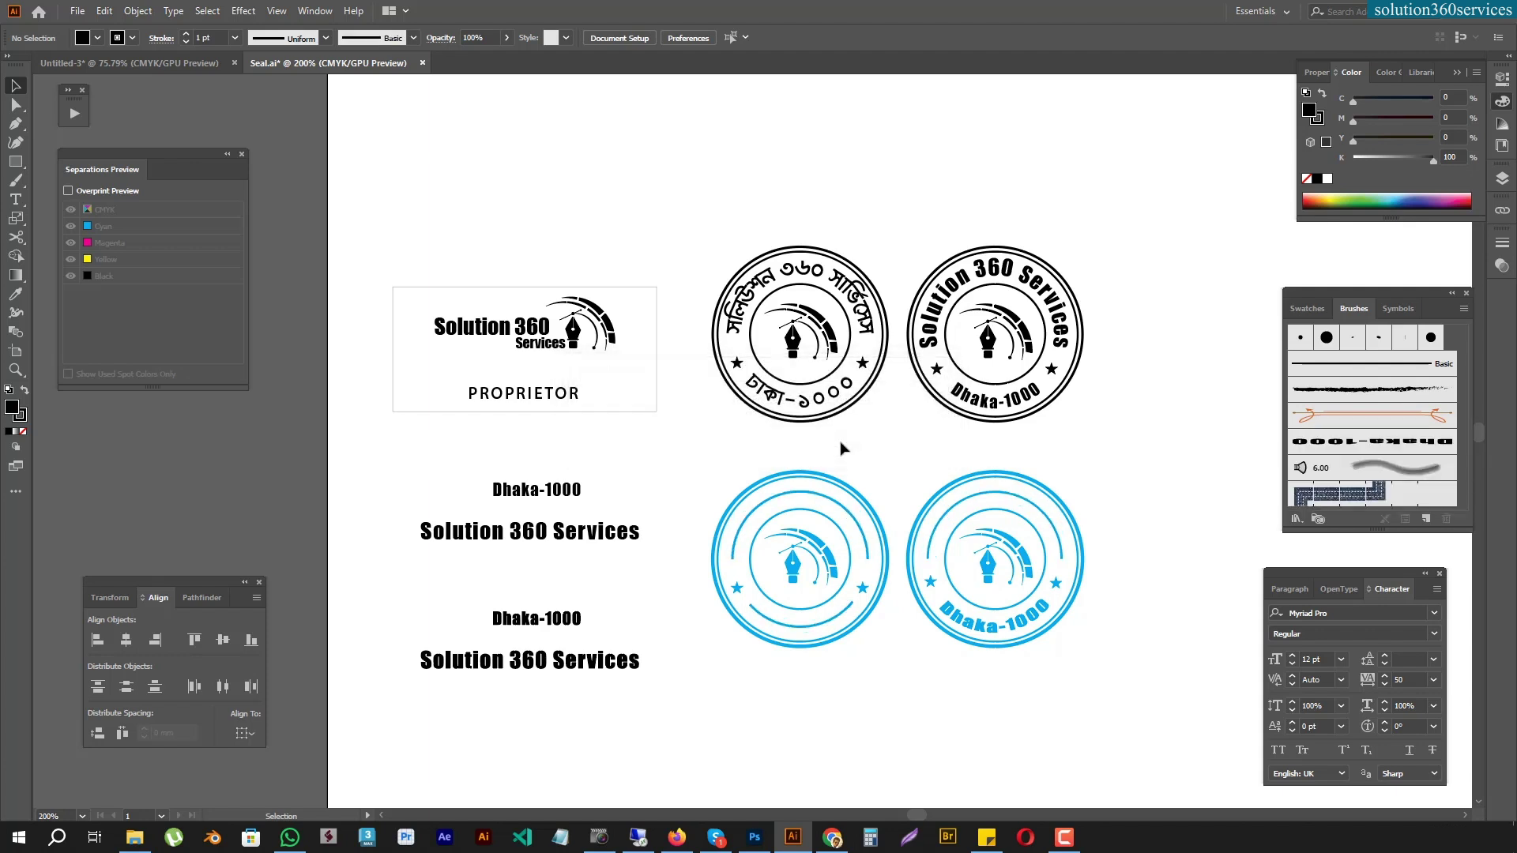
Delete the remaining Dhaka-1000 text brush with its strokes, then select the left Bengali seal
{"action": "left_click", "coordinate": [1354, 443]}
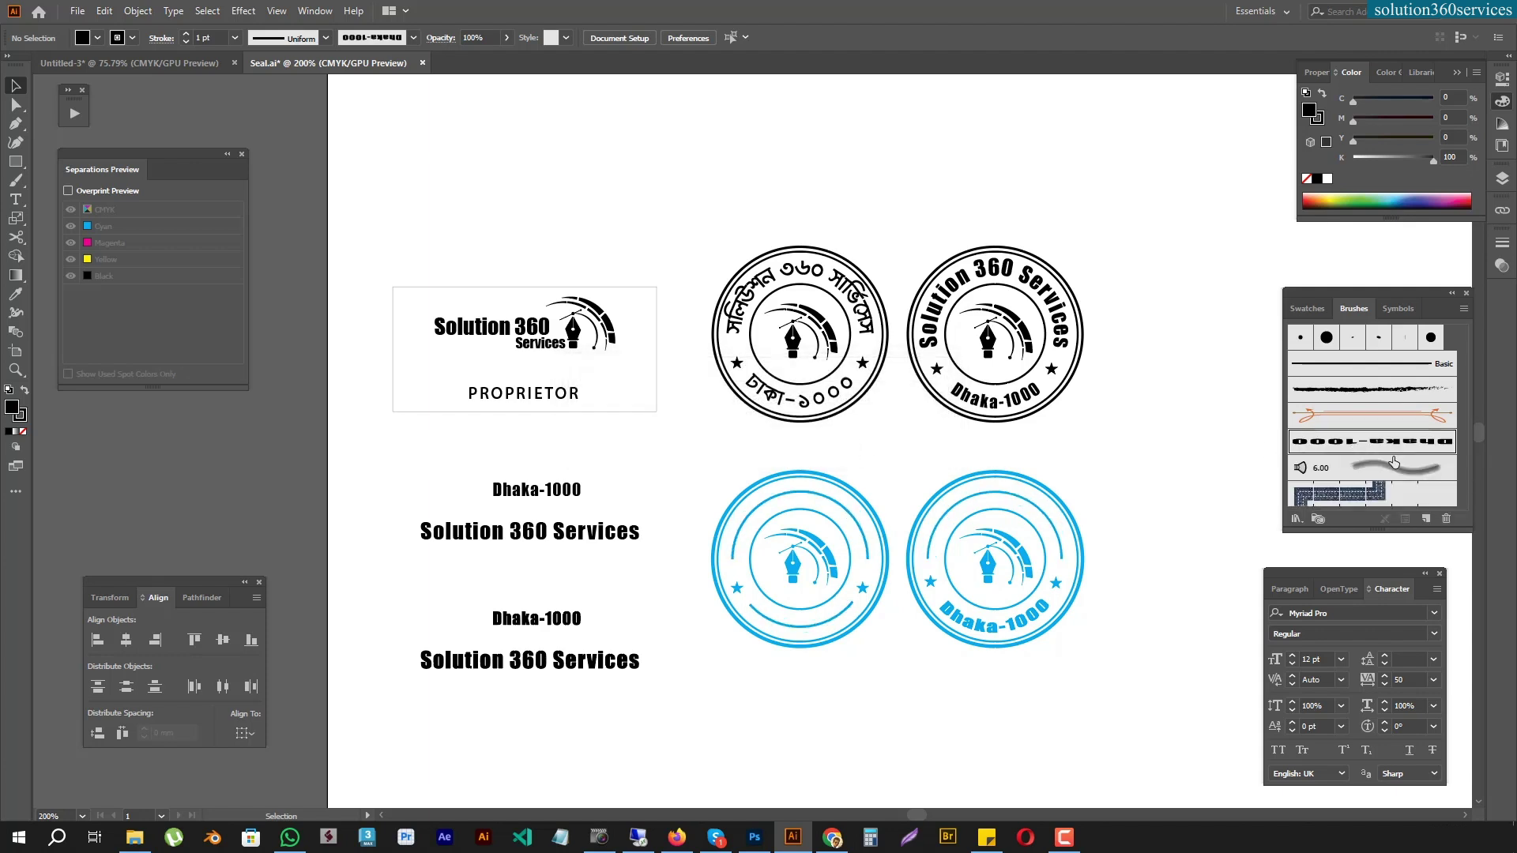
{"action": "left_click", "coordinate": [1447, 518]}
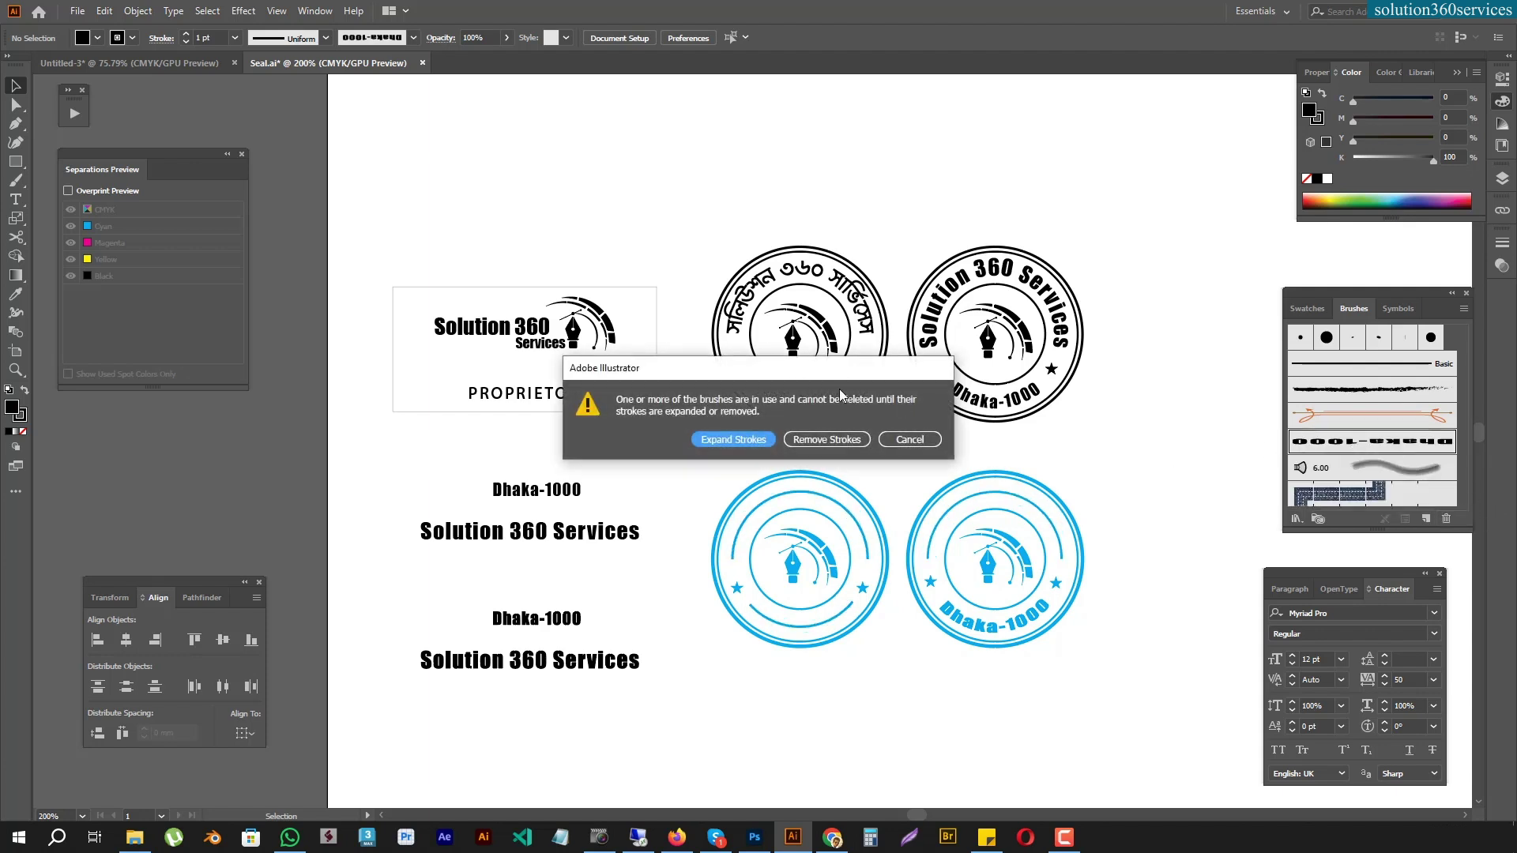
{"action": "left_click", "coordinate": [838, 440]}
{"action": "mouse_move", "coordinate": [1161, 413]}
{"action": "left_mouse_down"}
{"action": "mouse_move", "coordinate": [932, 379]}
{"action": "mouse_move", "coordinate": [1035, 450]}
{"action": "mouse_move", "coordinate": [964, 421]}
{"action": "left_mouse_up"}
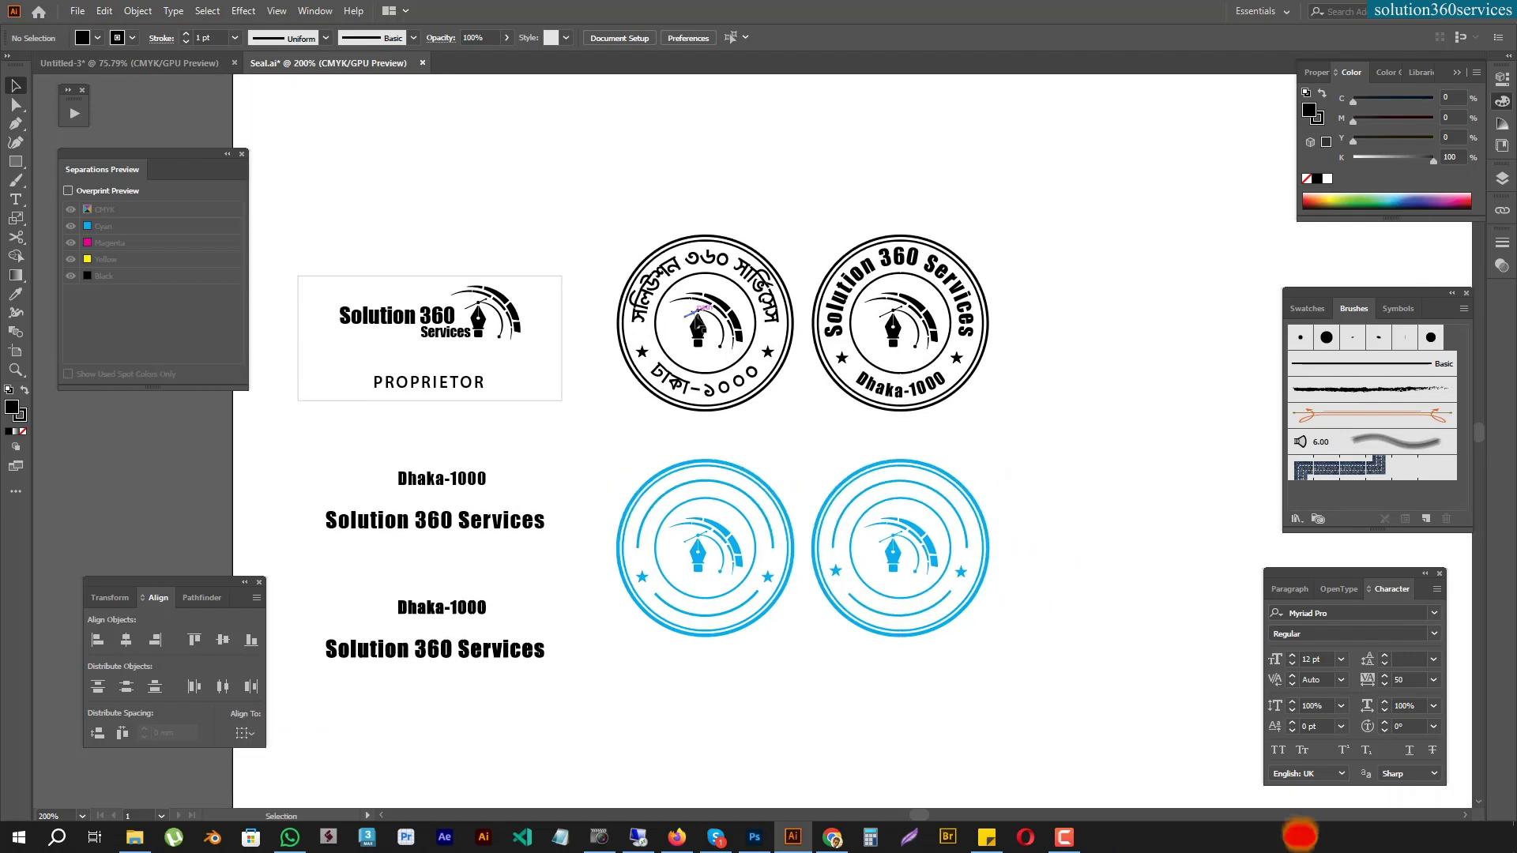
{"action": "left_click_drag", "start_coordinate": [678, 198], "coordinate": [722, 278]}
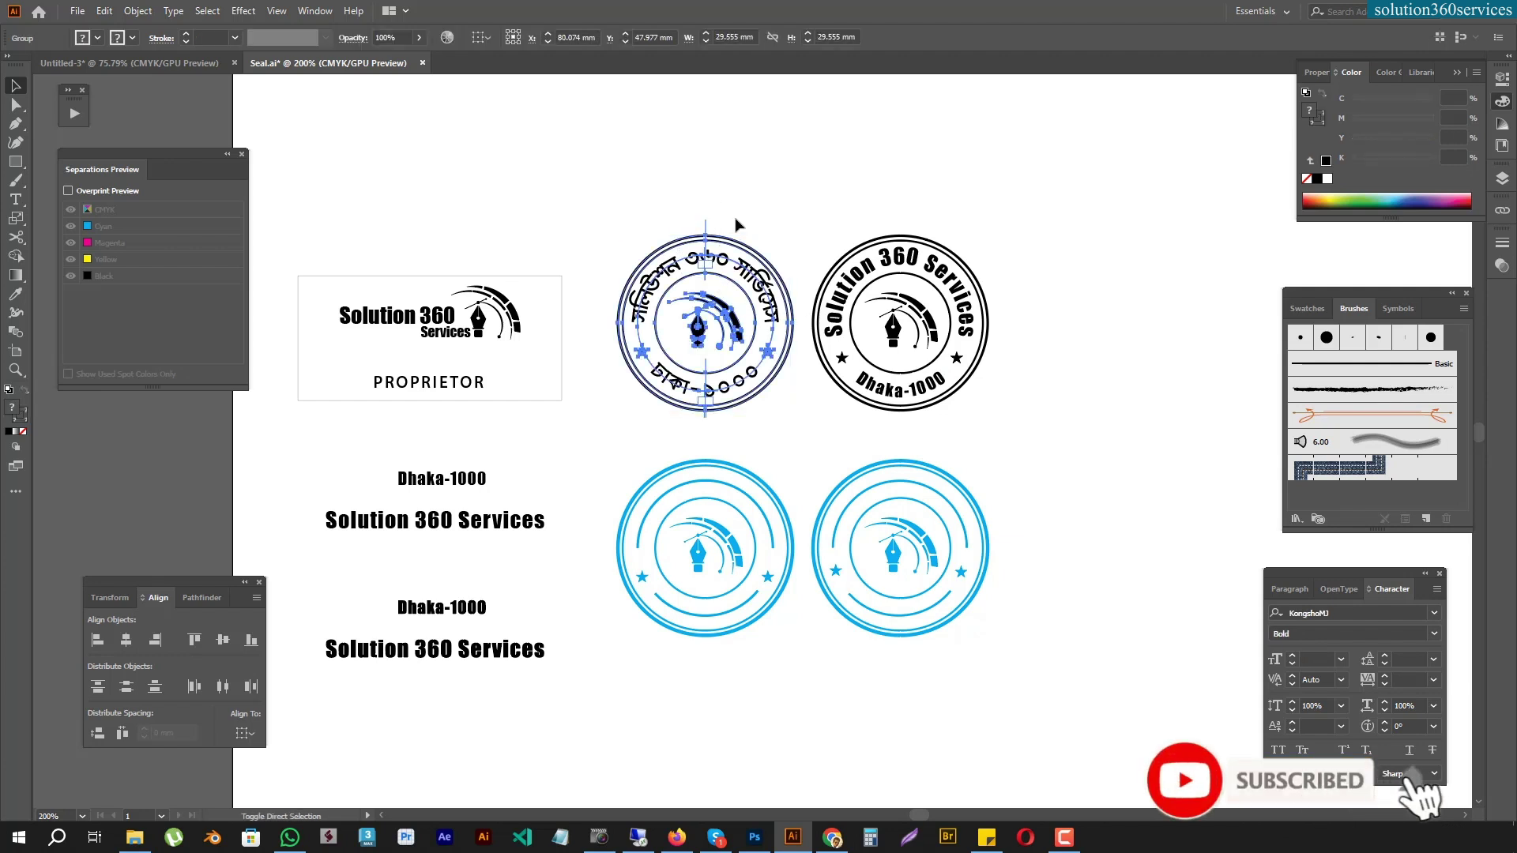
Delete the black Bengali seal, the black English seal and both blue seals
{"action": "left_click", "coordinate": [747, 174]}
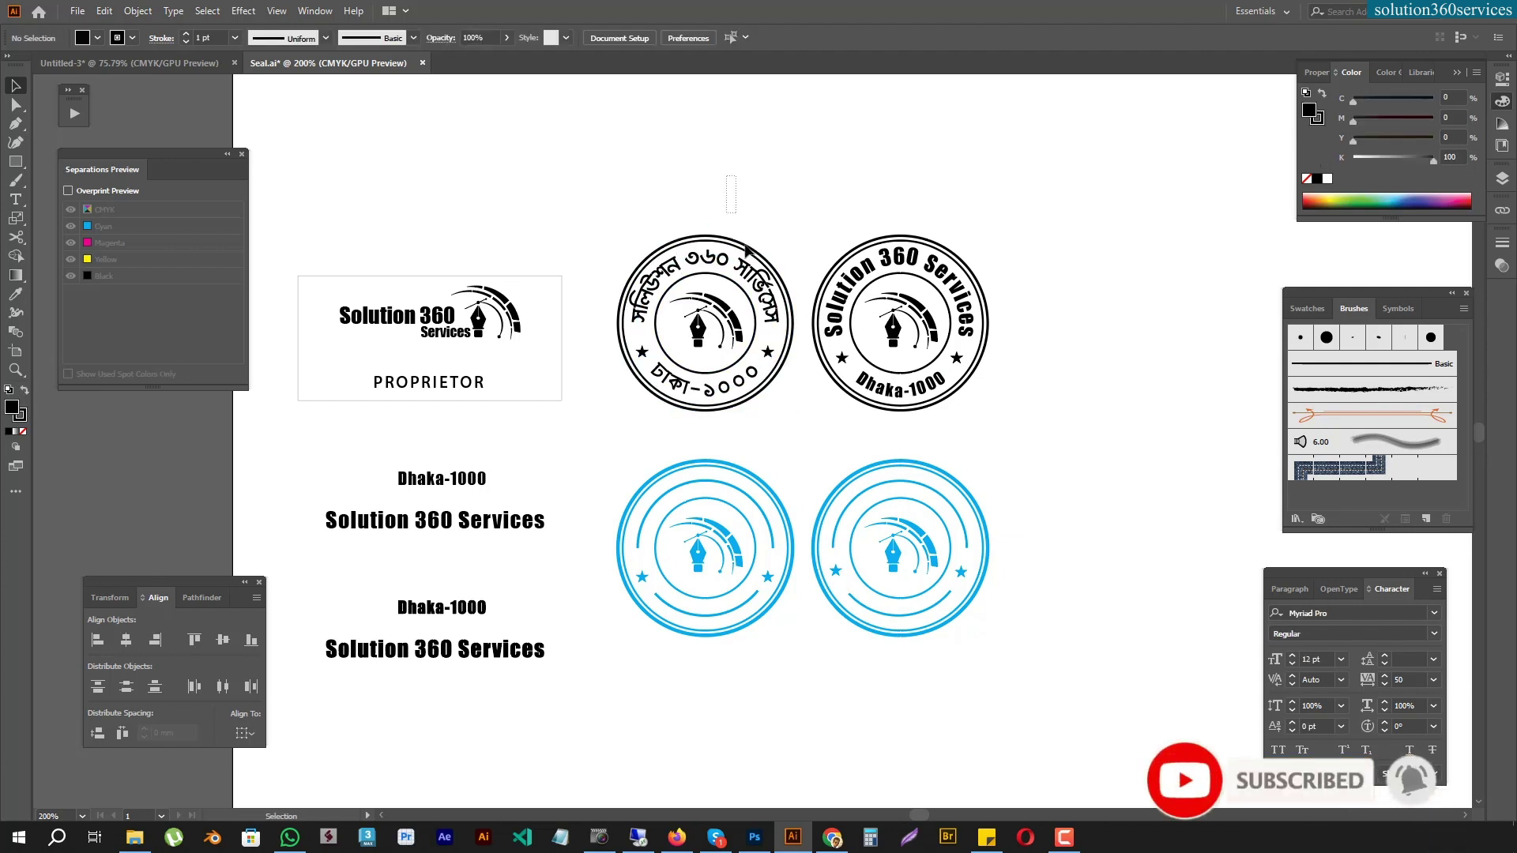
{"action": "left_click", "coordinate": [761, 300]}
{"action": "key", "text": "Delete"}
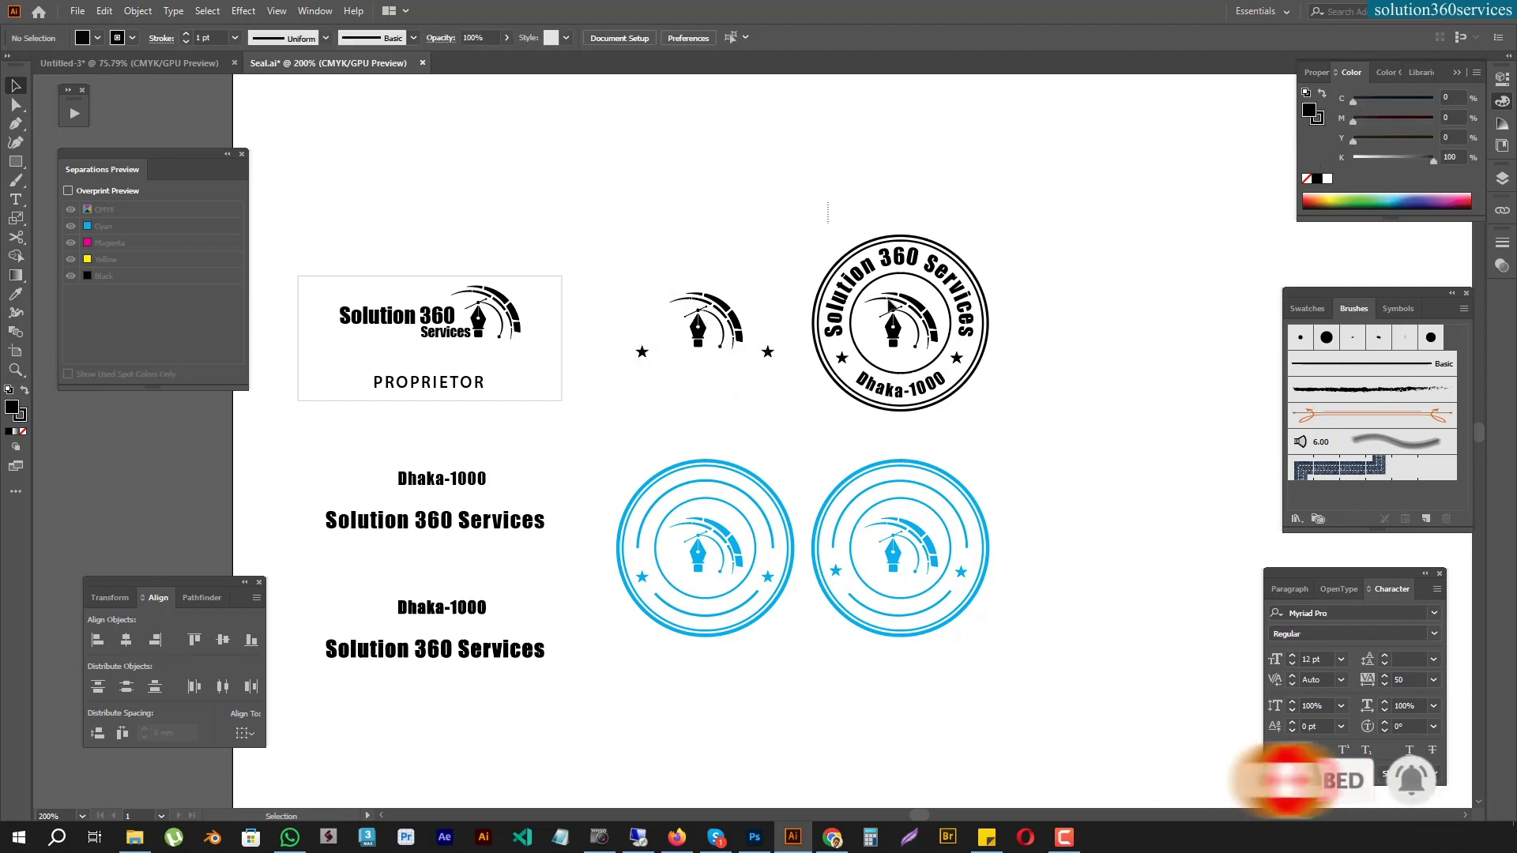
{"action": "left_click", "coordinate": [862, 212]}
{"action": "key", "text": "Delete"}
{"action": "left_click_drag", "start_coordinate": [1068, 485], "coordinate": [688, 686]}
{"action": "key", "text": "Delete"}
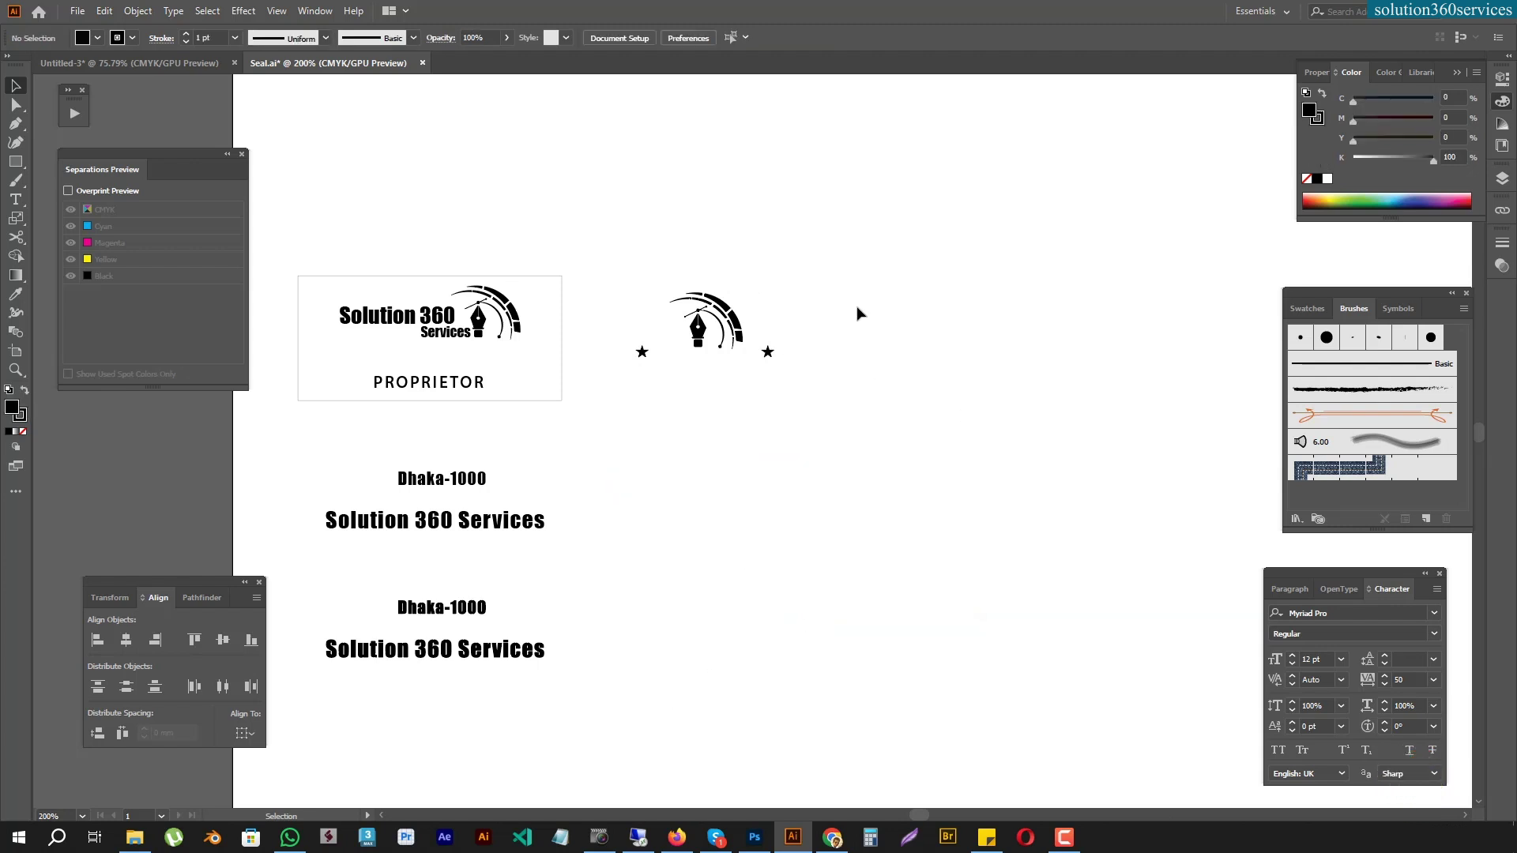
Check the leftover pen emblem group, then switch over to Photoshop
{"action": "left_click_drag", "start_coordinate": [808, 426], "coordinate": [820, 405]}
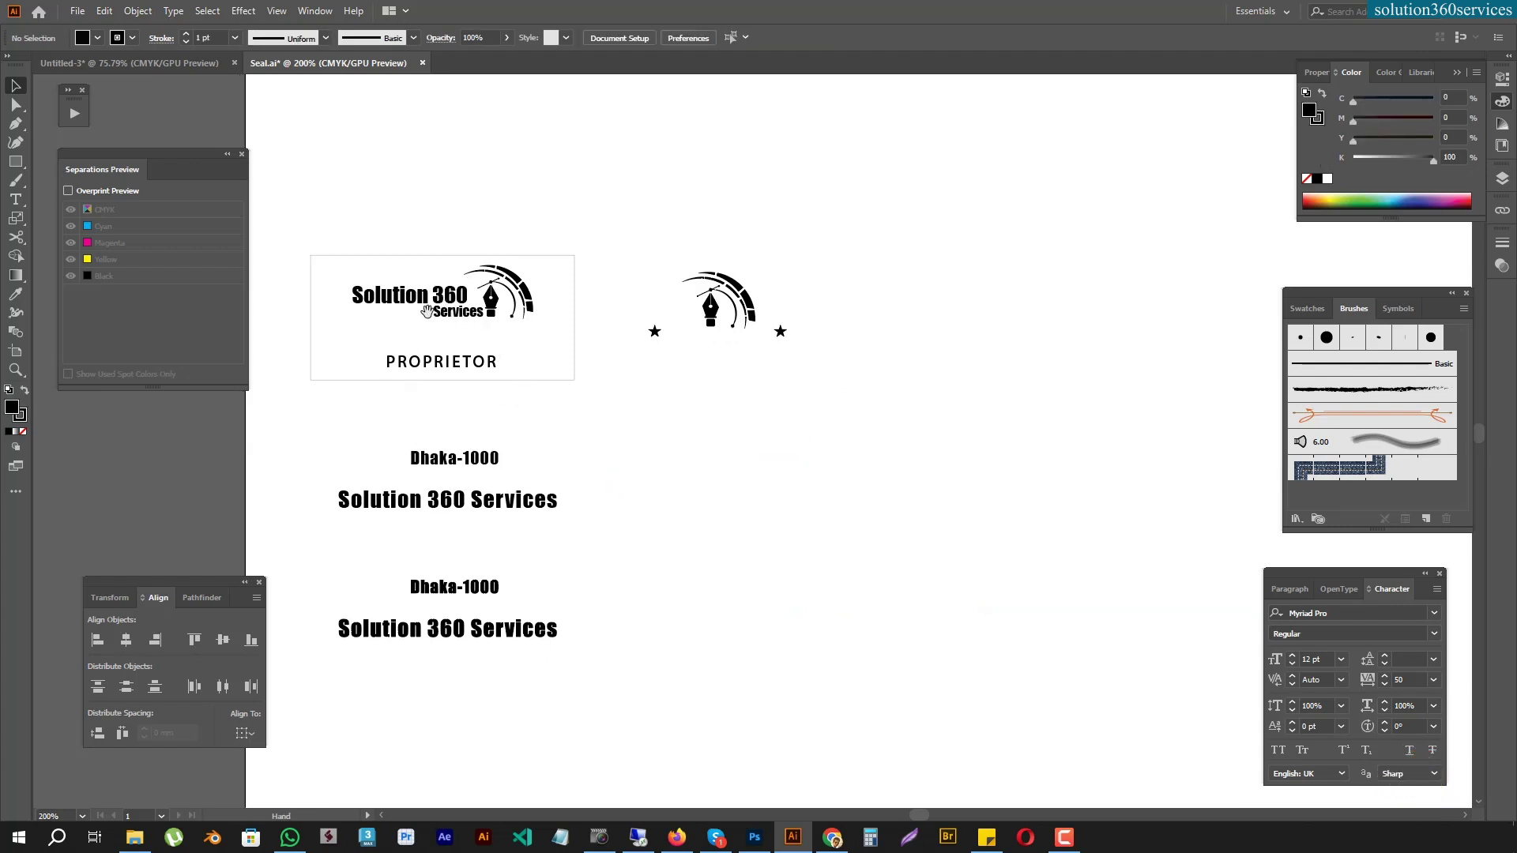
{"action": "left_click", "coordinate": [429, 359]}
{"action": "left_click", "coordinate": [524, 359]}
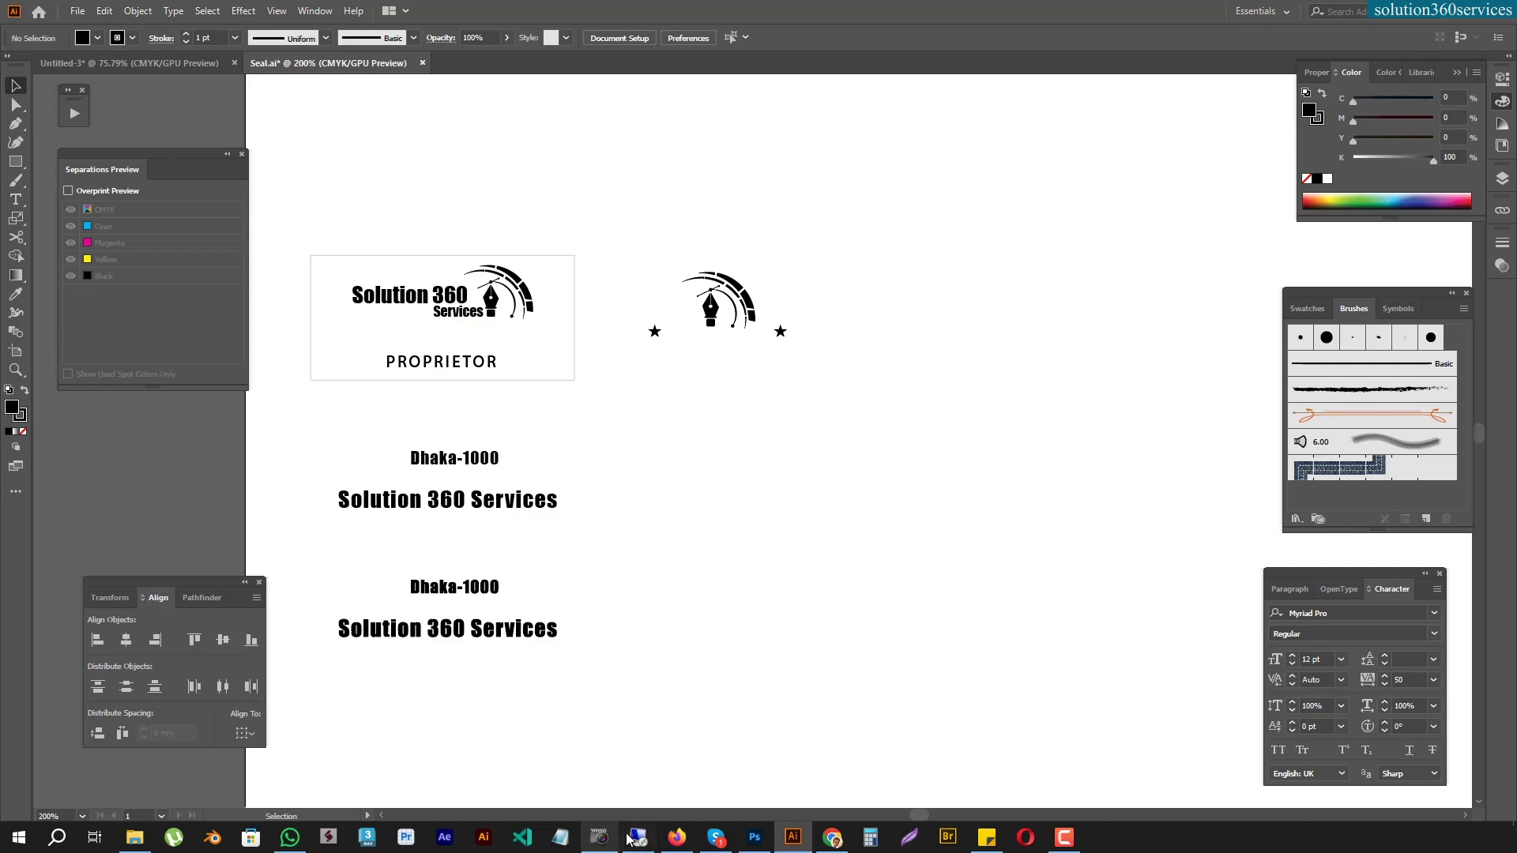
{"action": "left_click", "coordinate": [755, 837]}
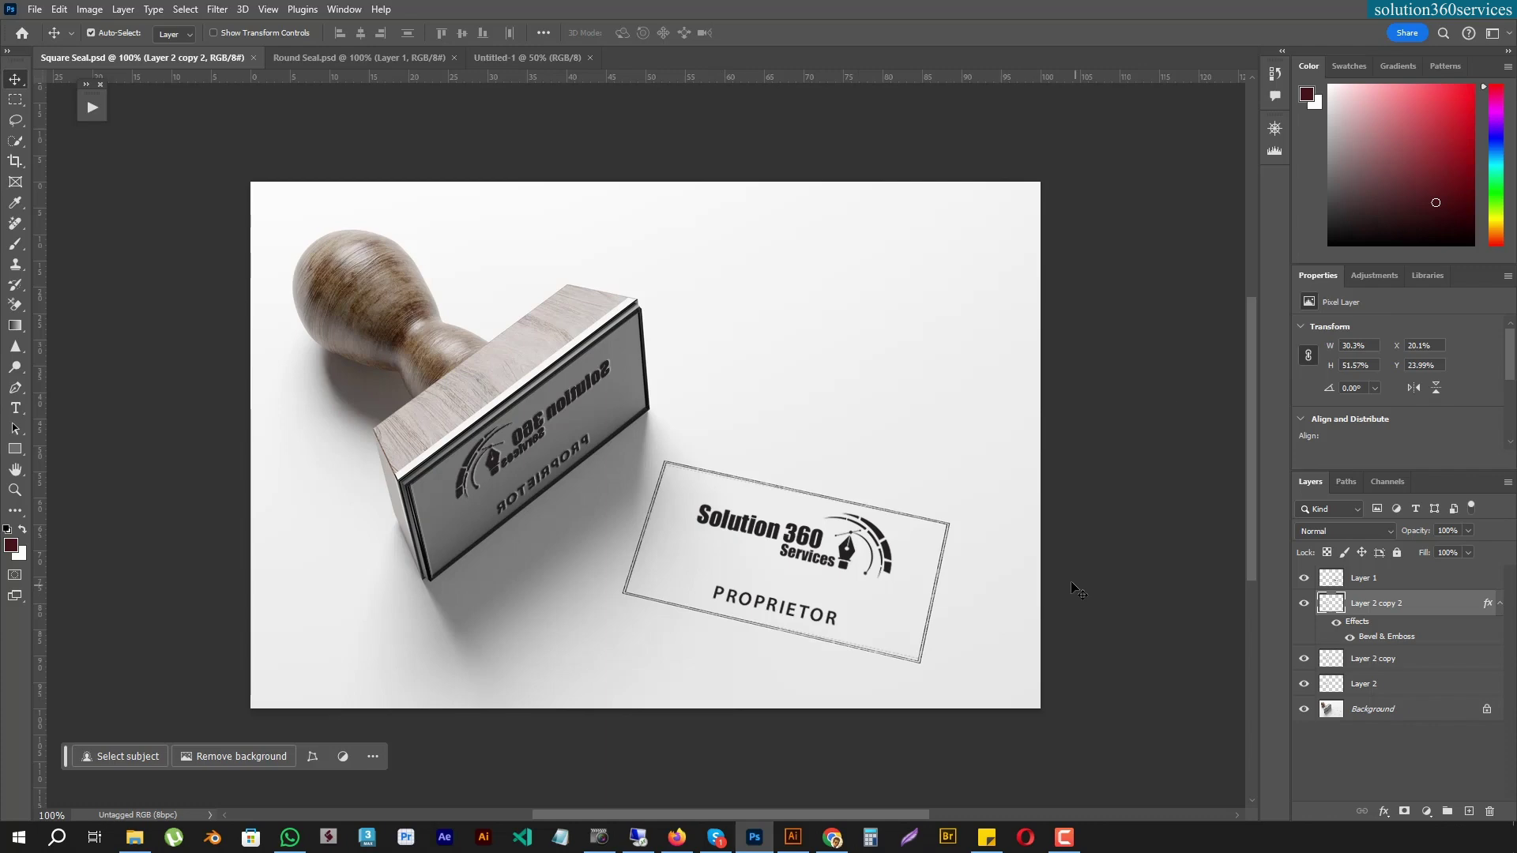
View the Round Seal.psd circular stamp mockup in Photoshop, then pick Illustrator's Ellipse Tool
{"action": "key", "text": "alt+Tab"}
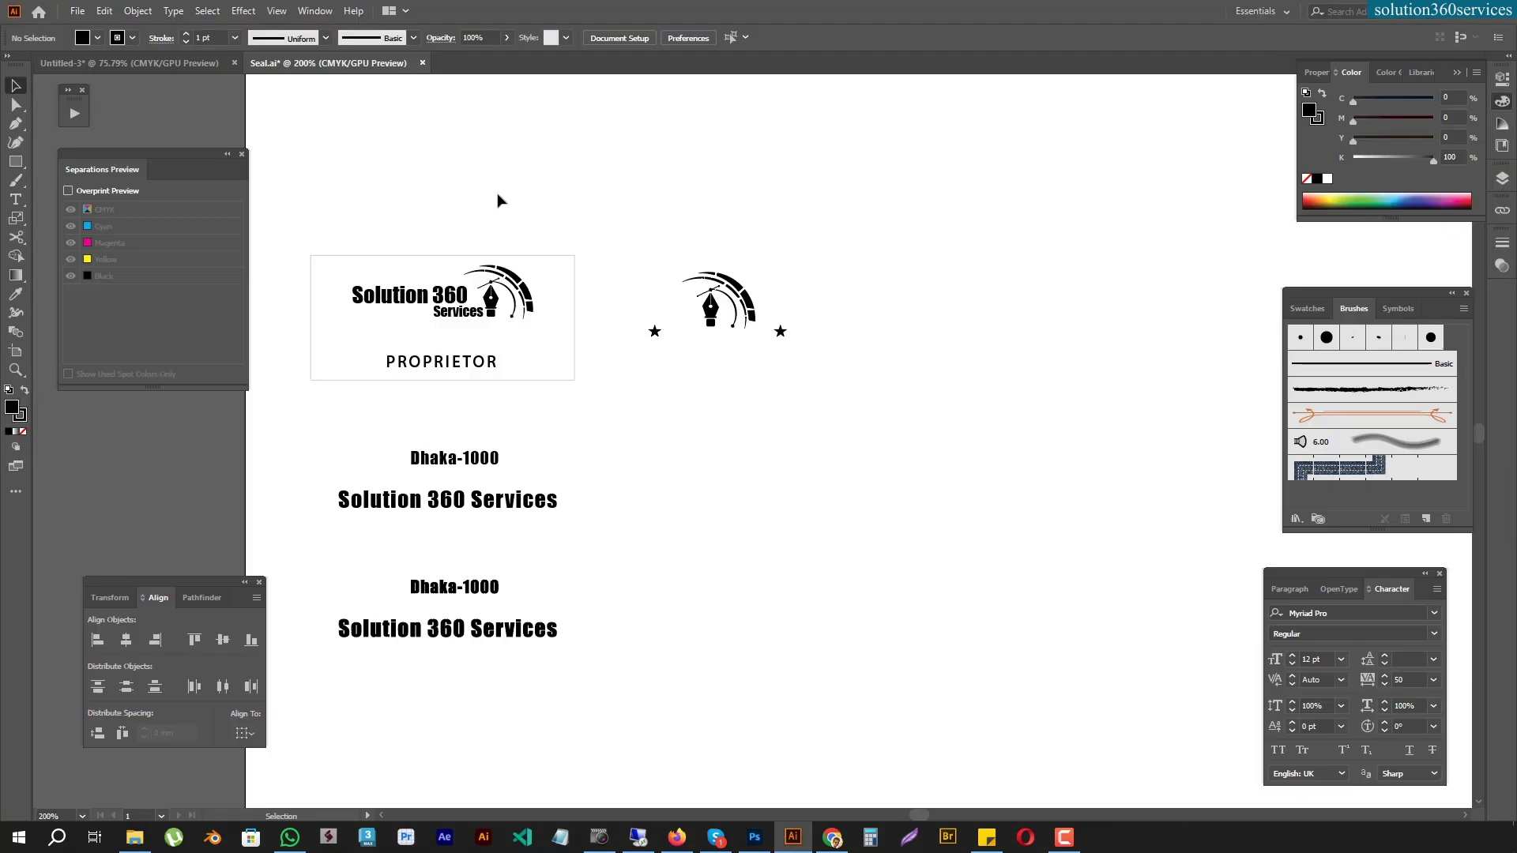
{"action": "key", "text": "a"}
{"action": "left_click", "coordinate": [755, 836]}
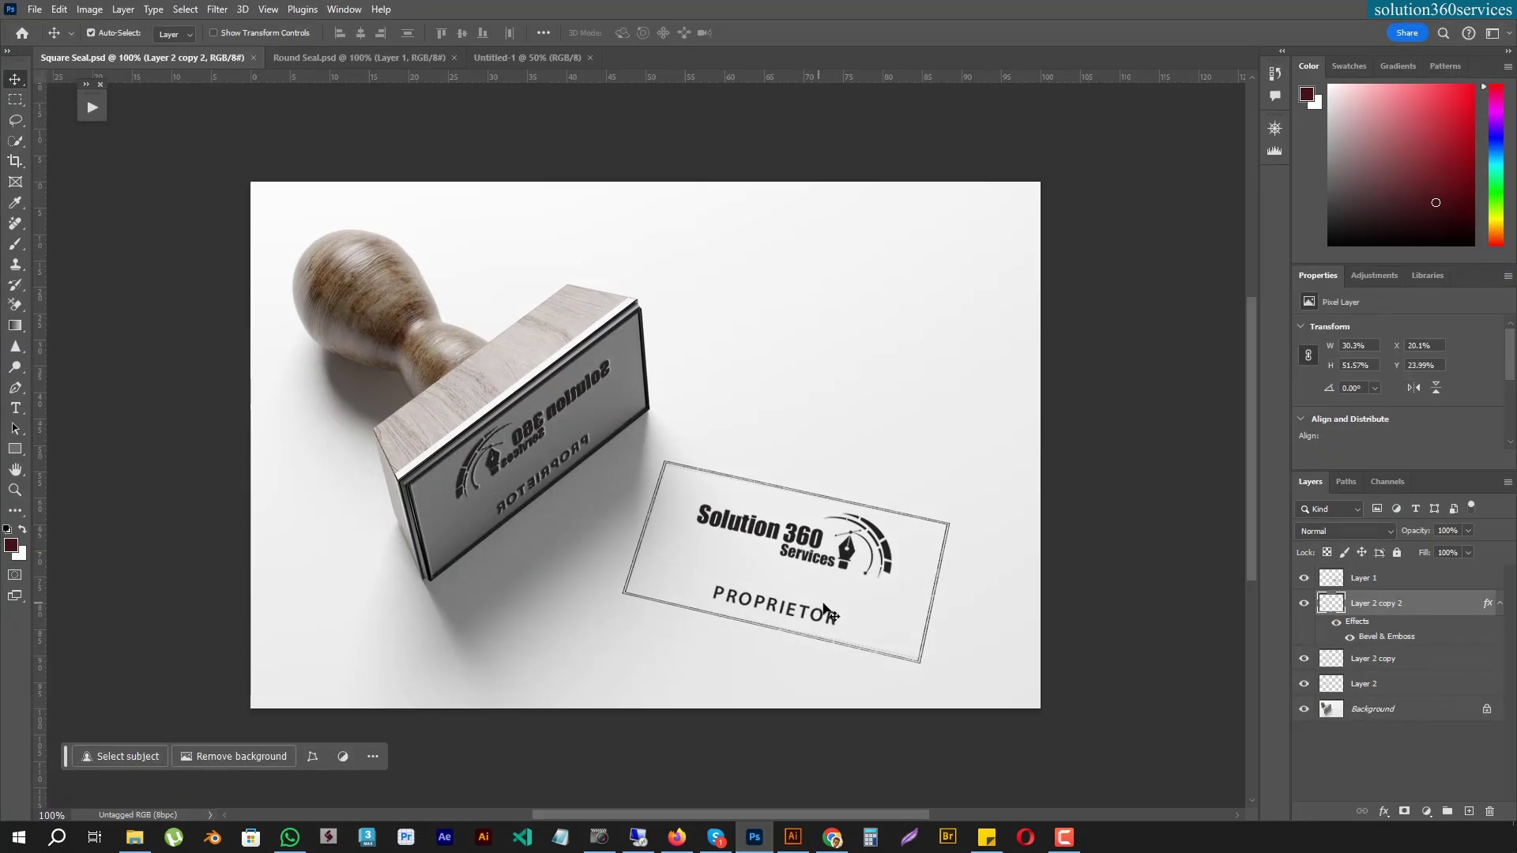
{"action": "left_click", "coordinate": [346, 58]}
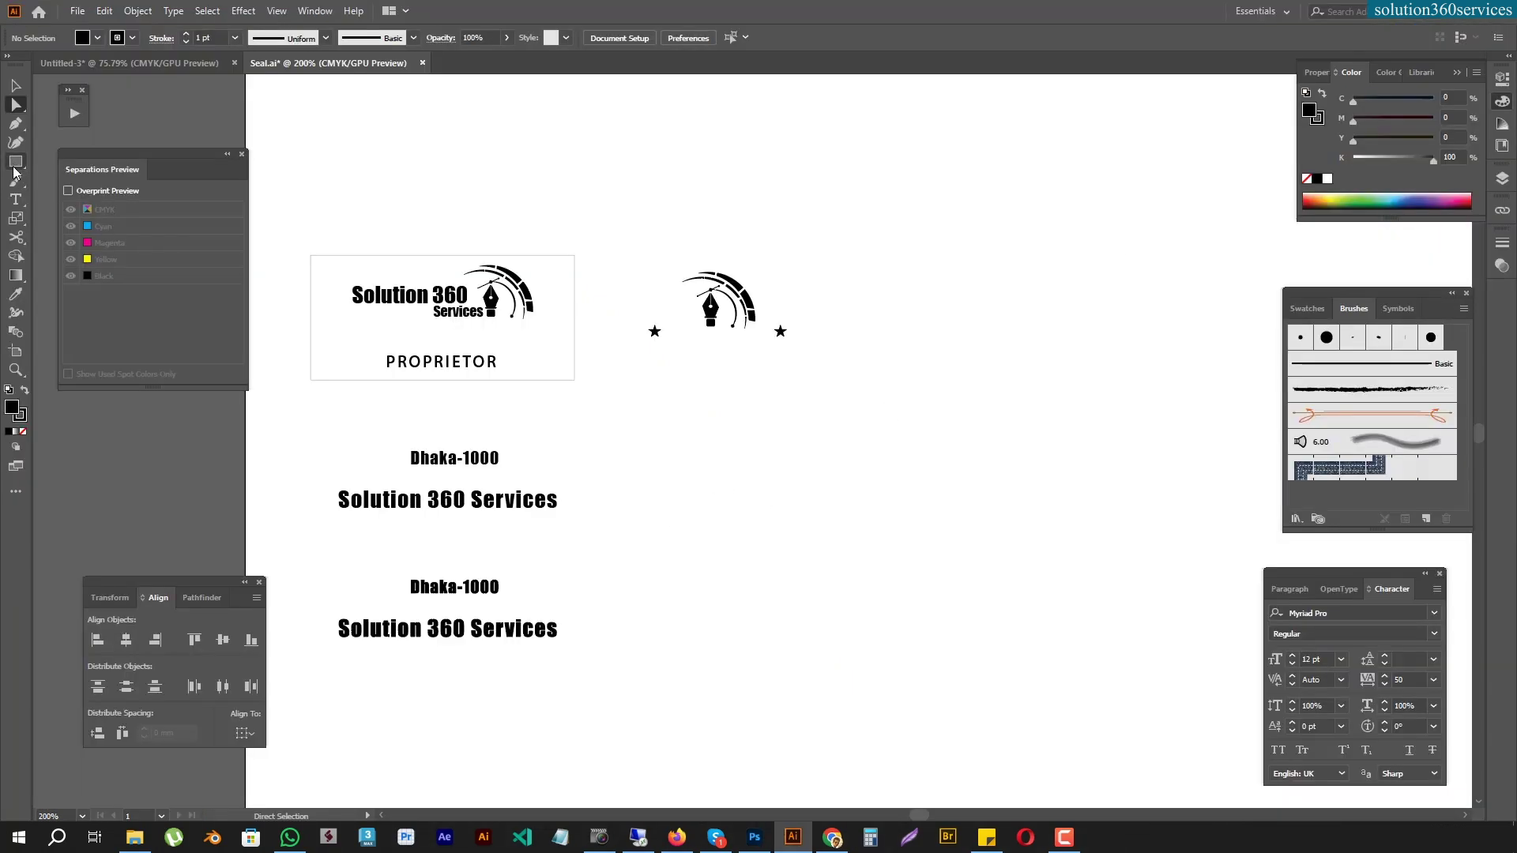
{"action": "left_click_drag", "start_coordinate": [16, 161], "coordinate": [82, 183]}
{"action": "left_click", "coordinate": [81, 182]}
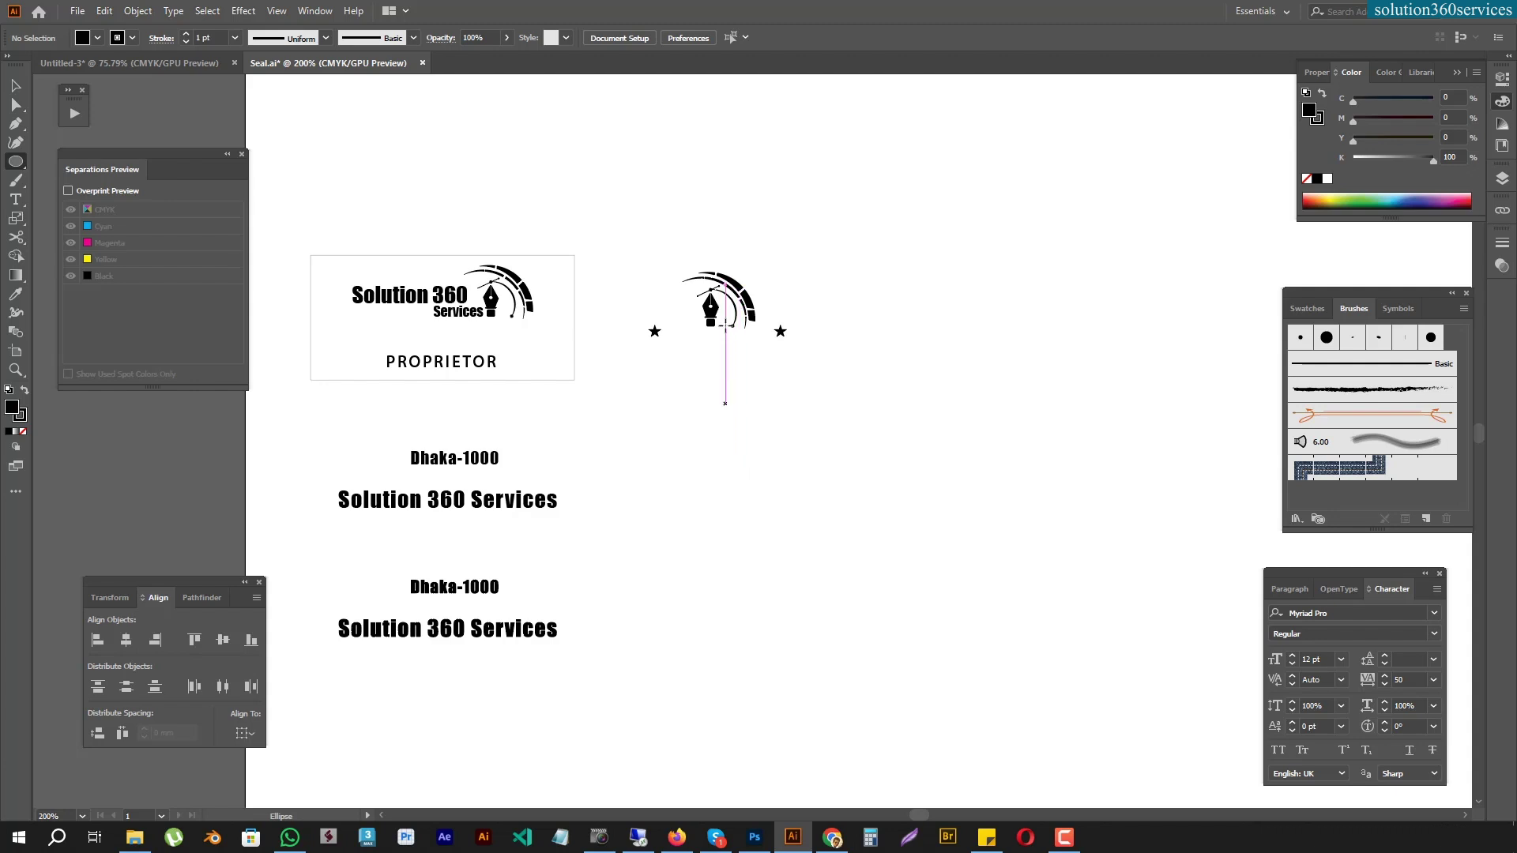
Draw an unfilled circle centred on the pen nib and enlarge it slightly
{"action": "left_click_drag", "start_coordinate": [710, 304], "coordinate": [776, 395]}
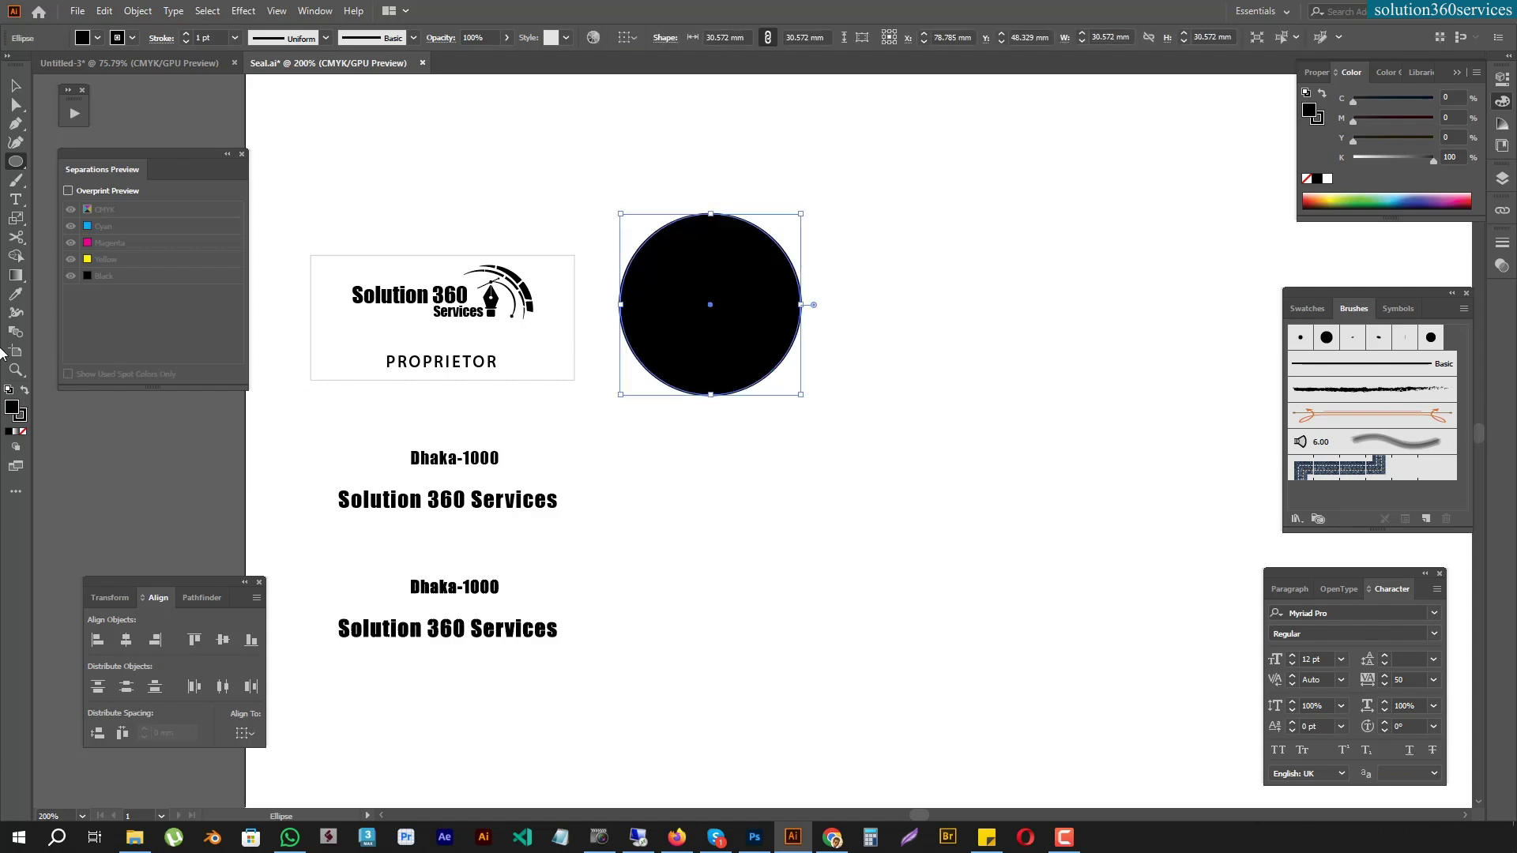
{"action": "left_click", "coordinate": [24, 432]}
{"action": "key", "text": "v"}
{"action": "left_click", "coordinate": [938, 292]}
{"action": "left_click", "coordinate": [773, 372]}
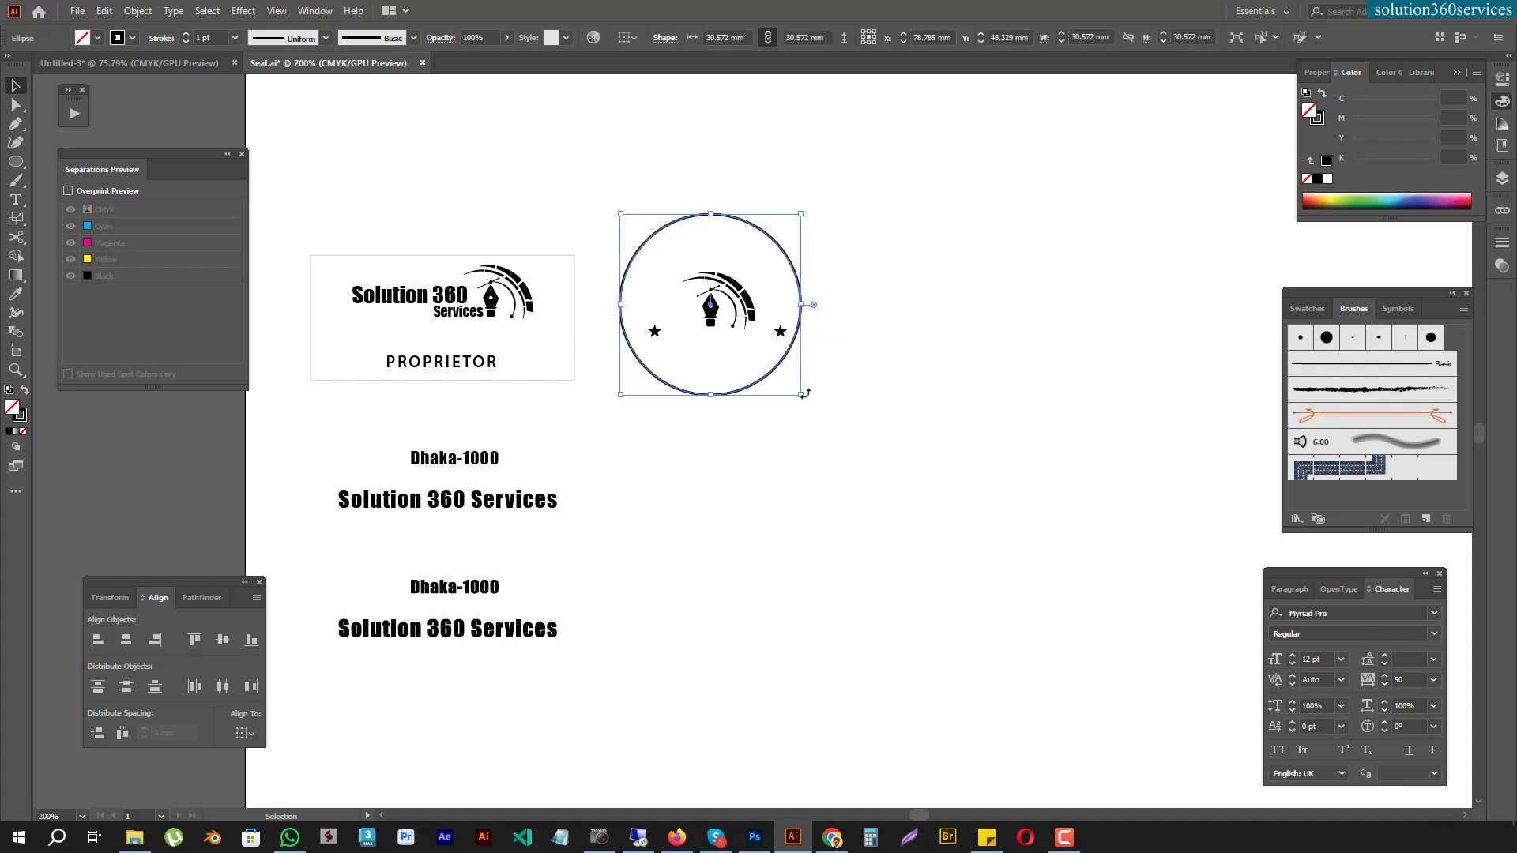
{"action": "left_click_drag", "start_coordinate": [802, 398], "coordinate": [809, 403]}
{"action": "left_click", "coordinate": [775, 263]}
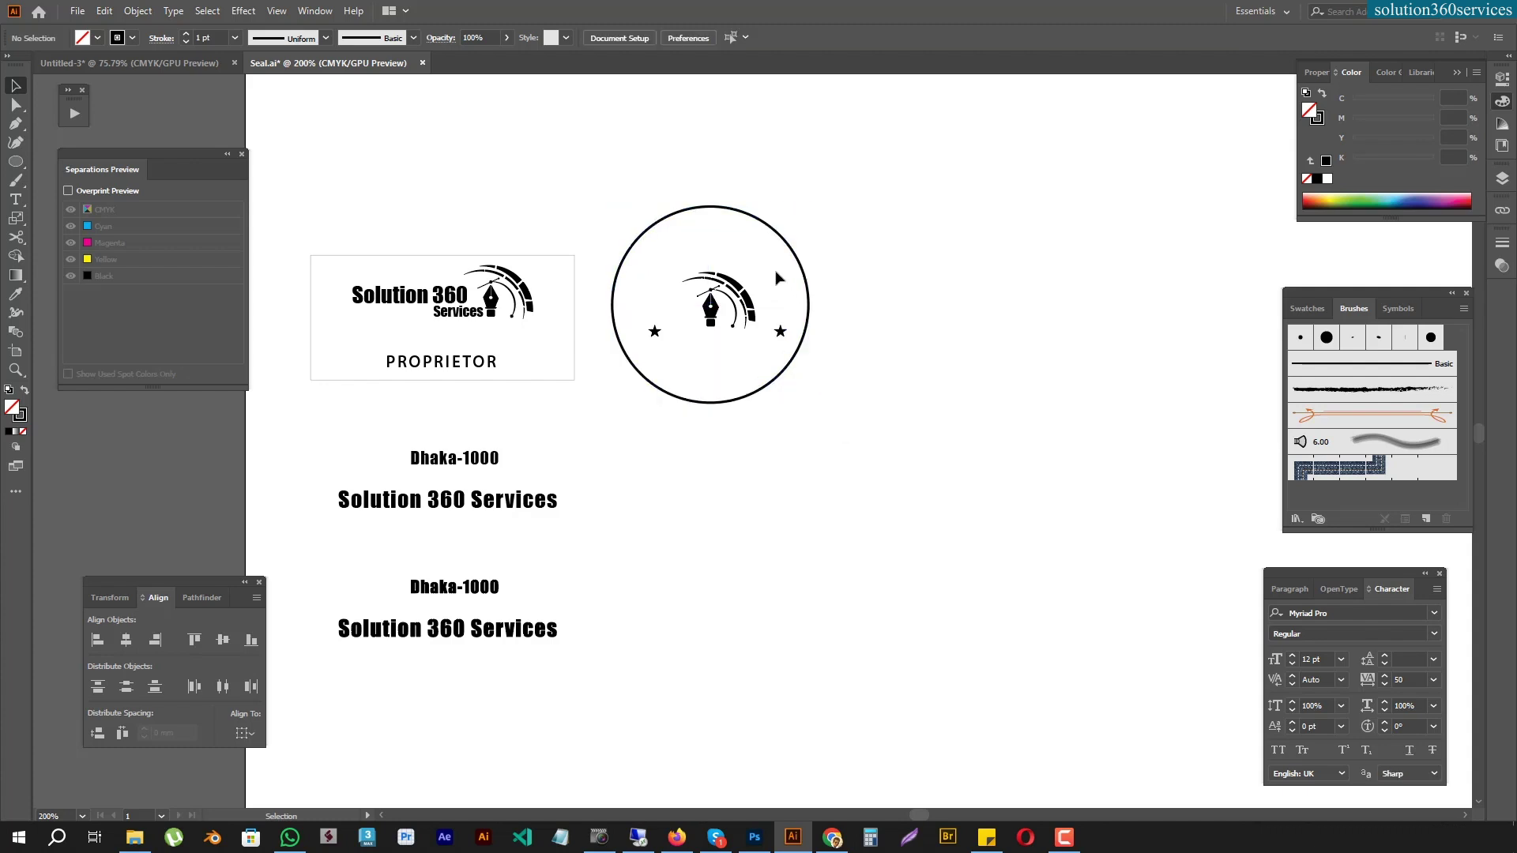
Move the pen logo and stars up above the circle
{"action": "left_click_drag", "start_coordinate": [754, 338], "coordinate": [838, 340]}
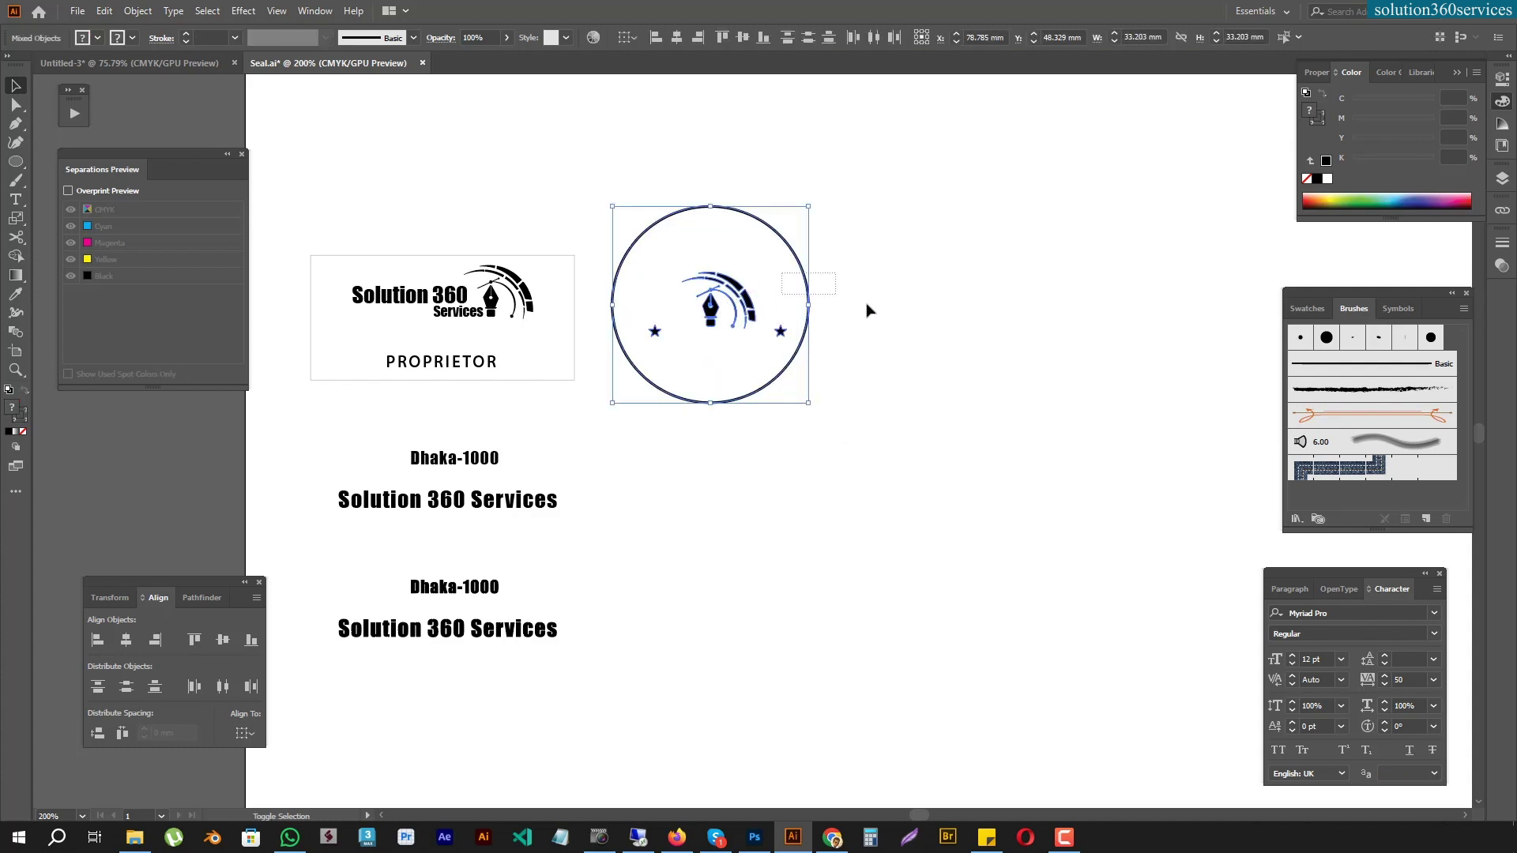
{"action": "left_click", "coordinate": [809, 304], "text": "shift"}
{"action": "left_click_drag", "start_coordinate": [726, 300], "coordinate": [498, 134]}
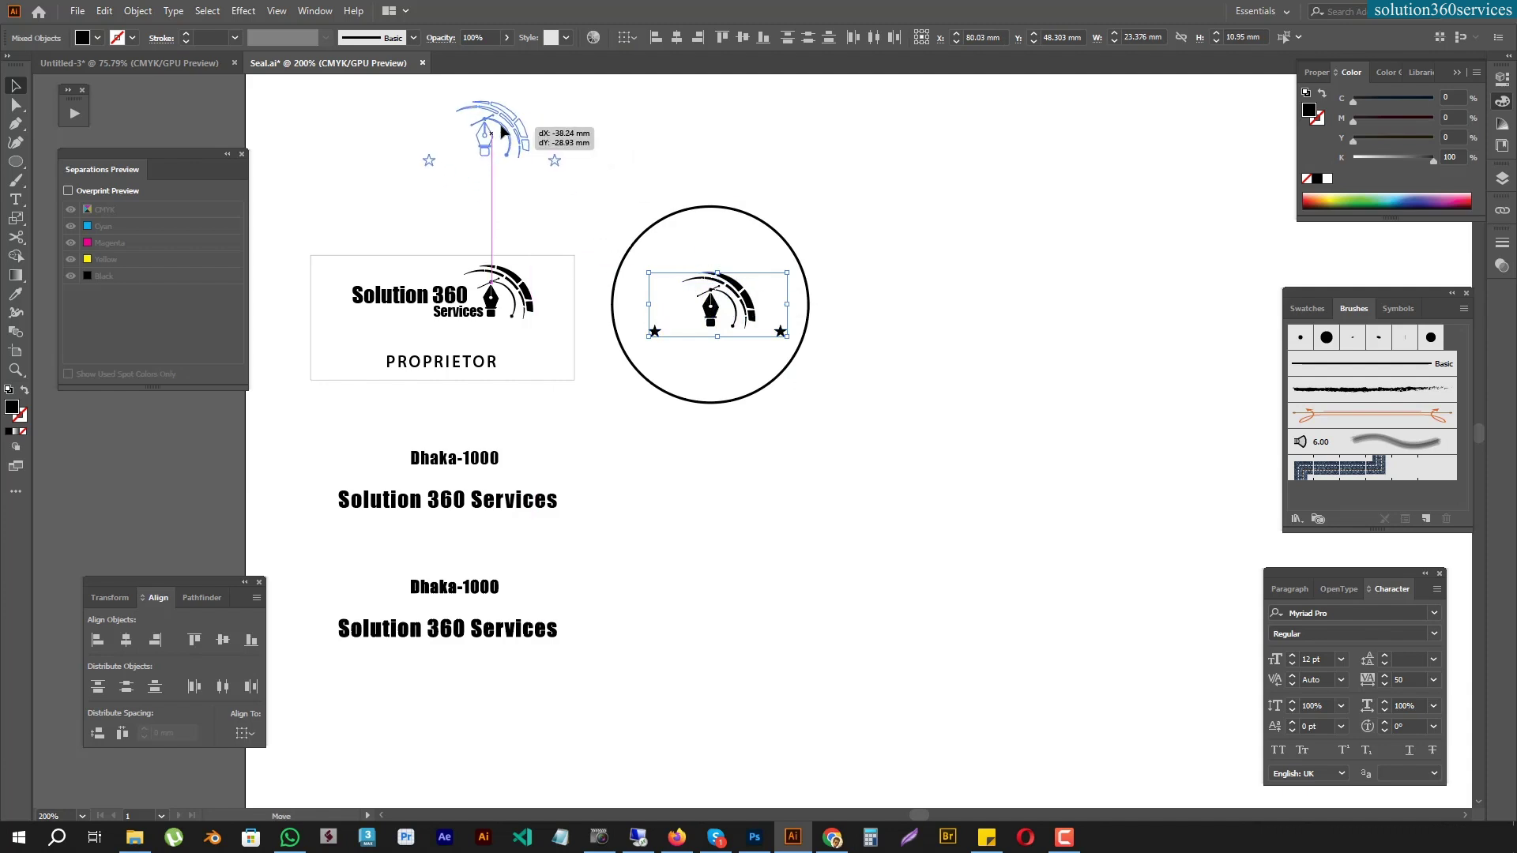
{"action": "left_click", "coordinate": [794, 158]}
Give the circle a 1.25 pt stroke weight
{"action": "key", "text": "a"}
{"action": "left_click_drag", "start_coordinate": [803, 180], "coordinate": [731, 263]}
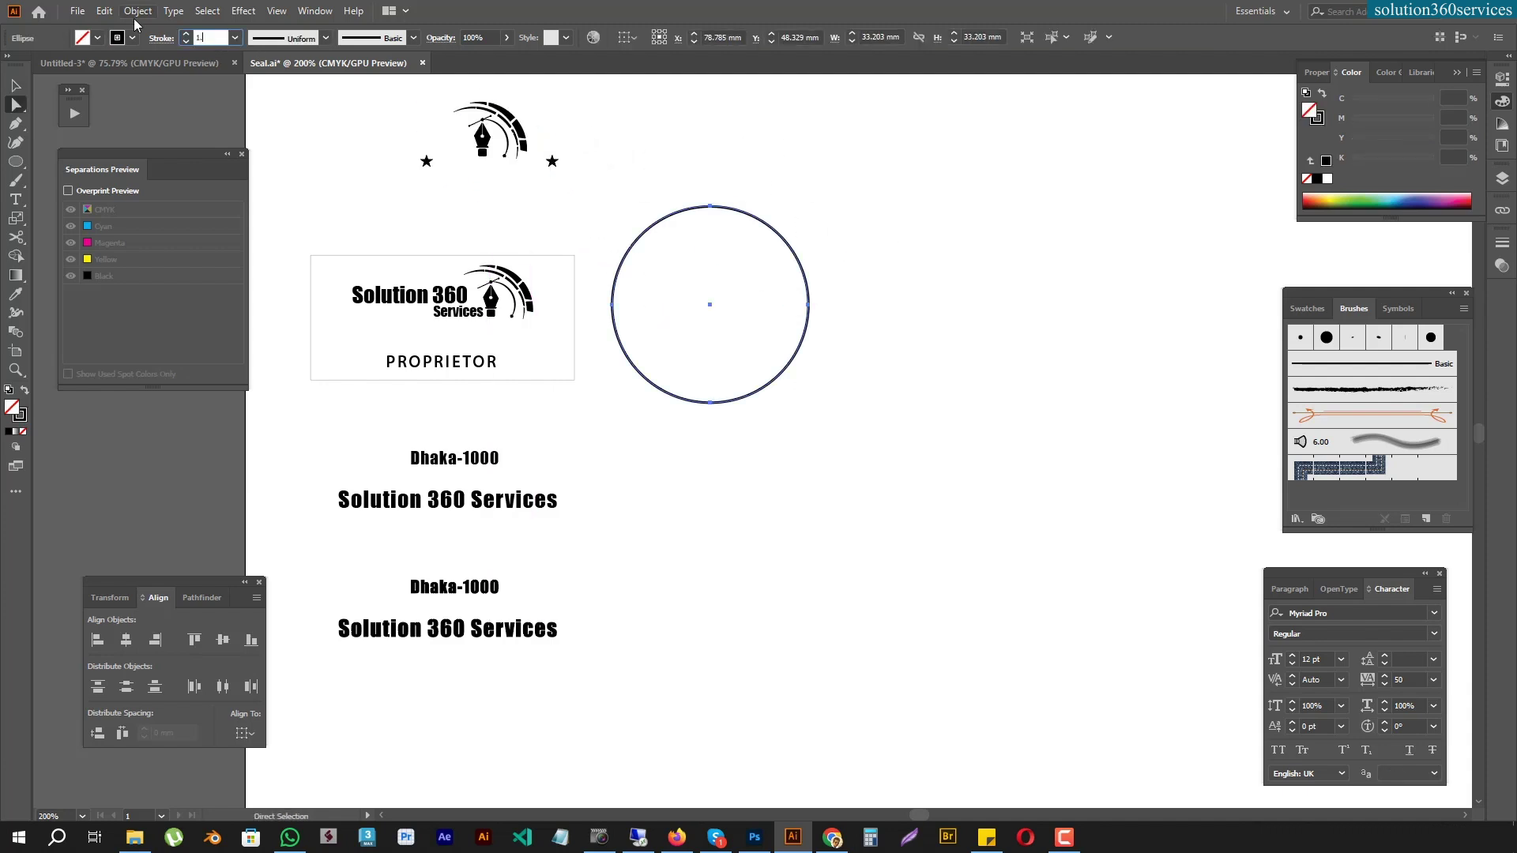
{"action": "key", "text": "Return"}
{"action": "left_click", "coordinate": [207, 37]}
{"action": "type", "text": "5"}
{"action": "key", "text": "Return"}
{"action": "left_click", "coordinate": [799, 152]}
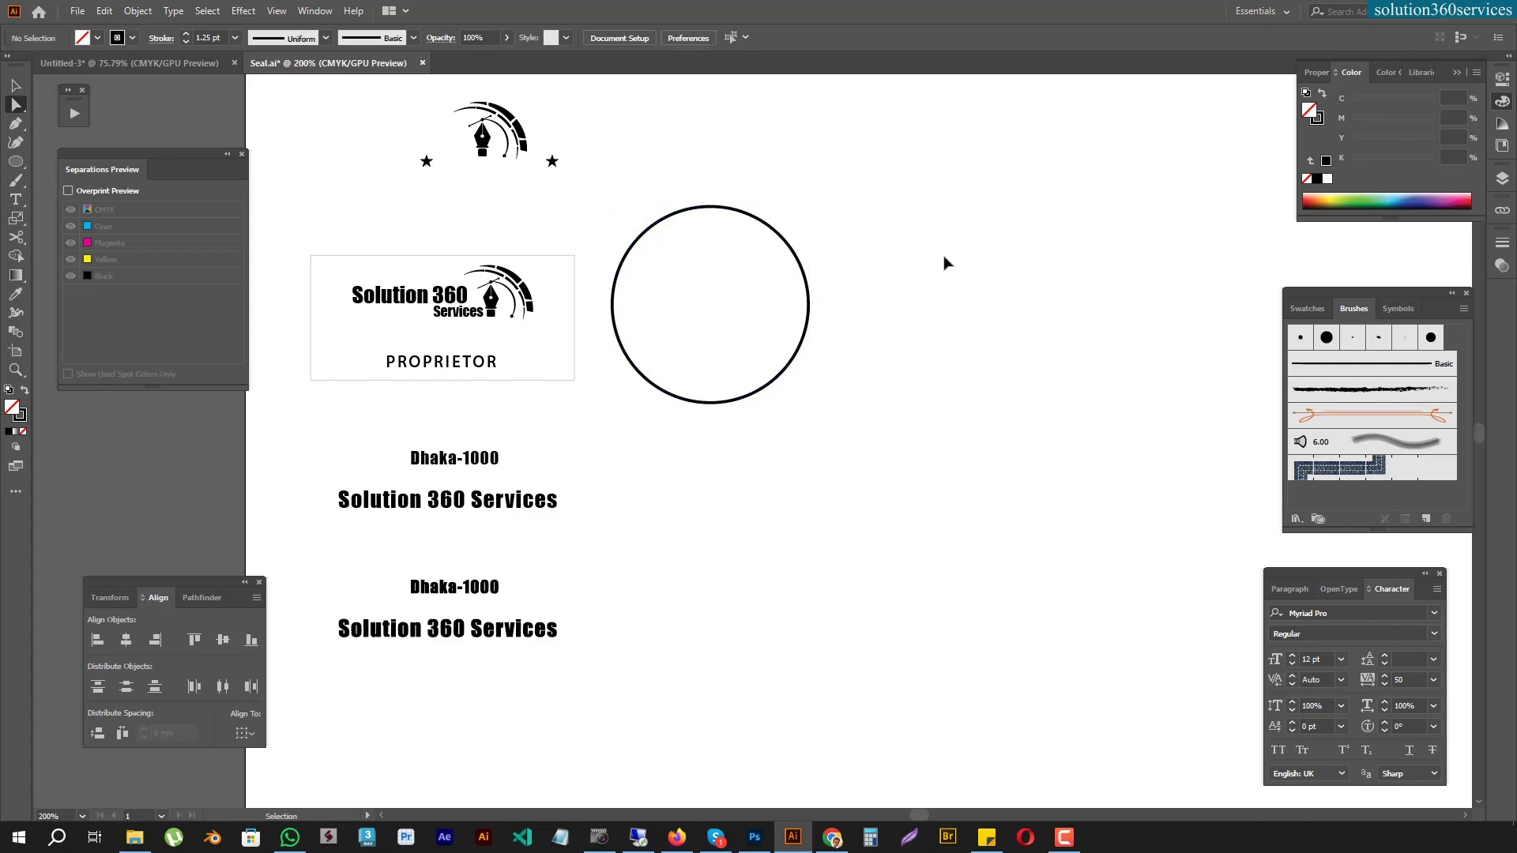
Paste a copy of the circle in front of it
{"action": "left_click", "coordinate": [103, 11]}
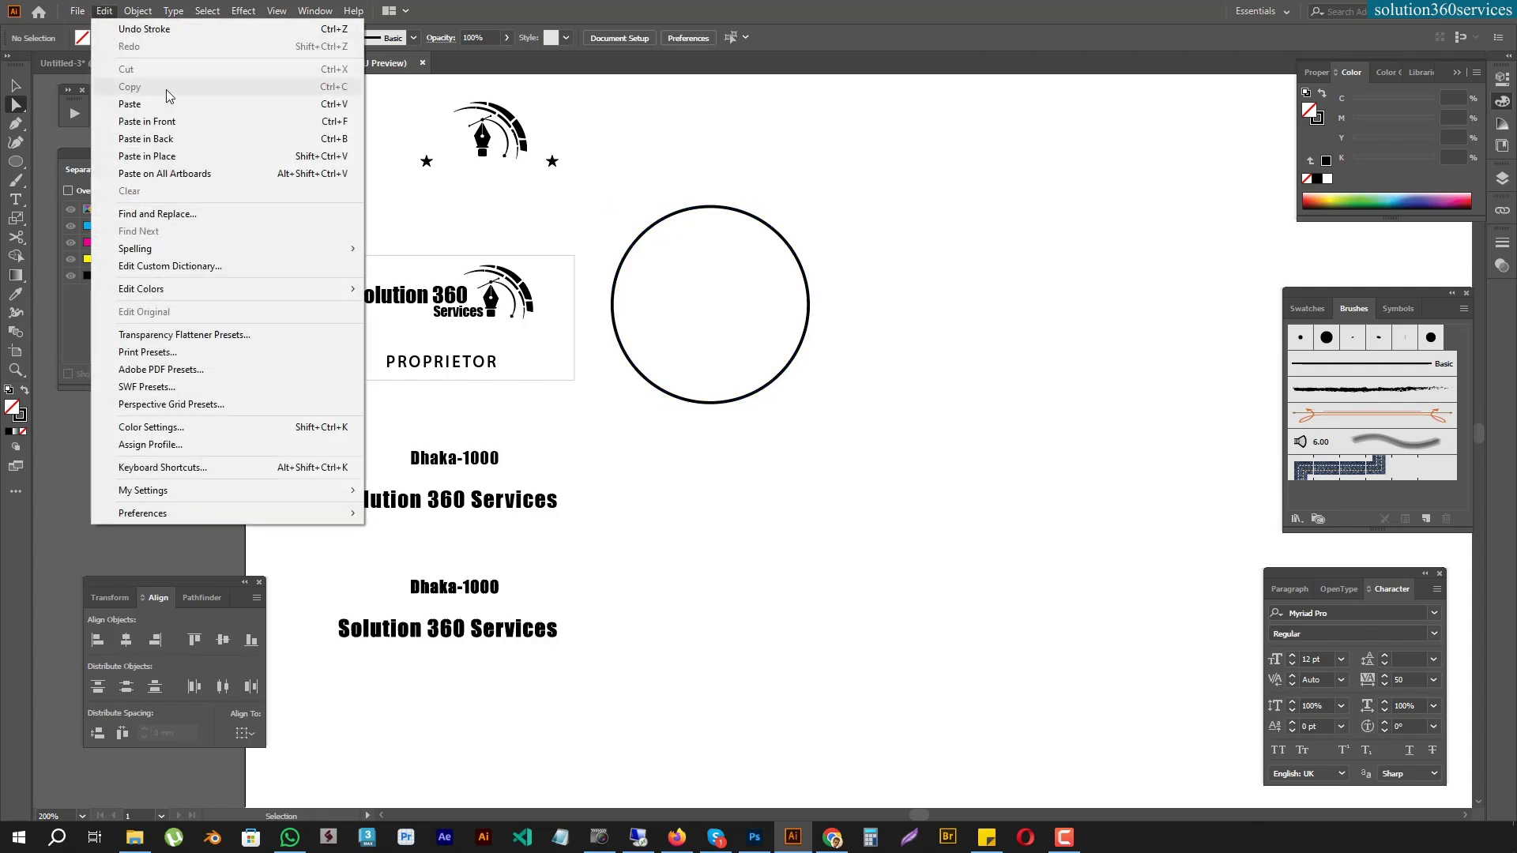
{"action": "left_click", "coordinate": [286, 125]}
{"action": "key", "text": "v"}
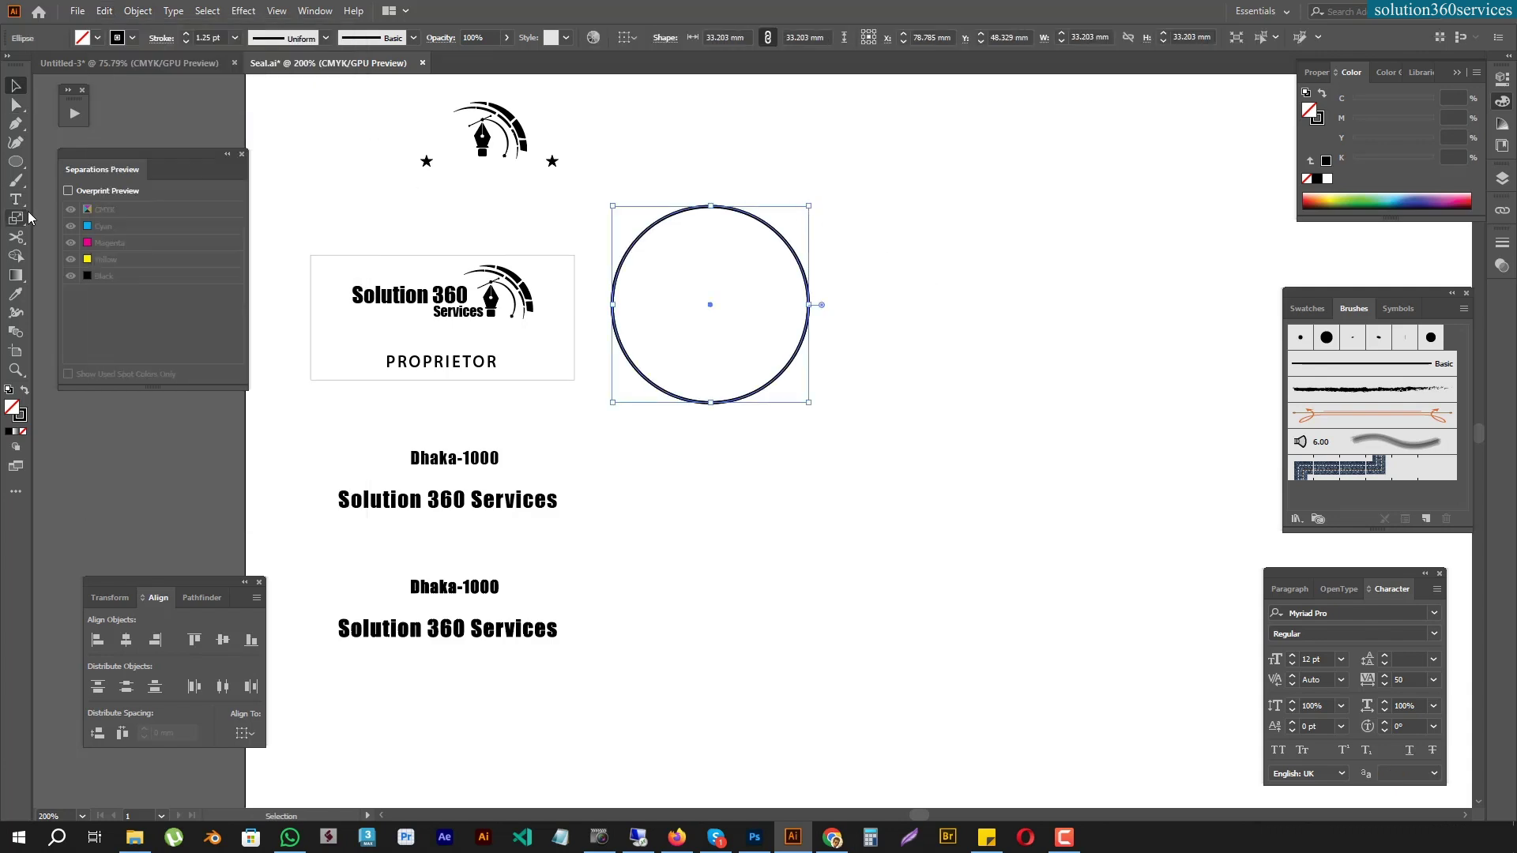
Scale the pasted circle copy uniformly to 95% with preview on
{"action": "key", "text": "s"}
{"action": "double_click", "coordinate": [16, 223]}
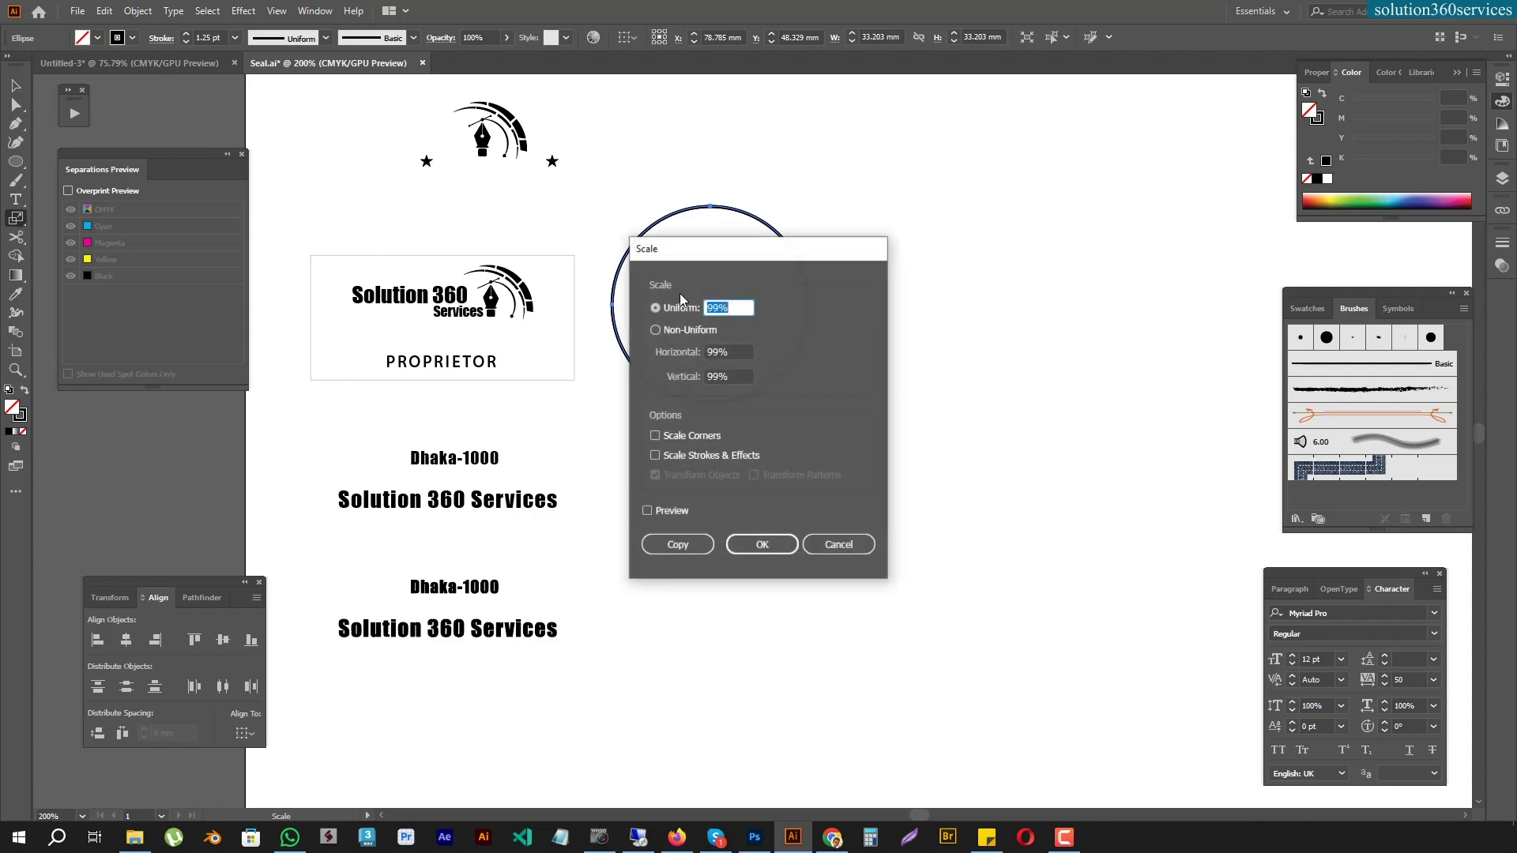
{"action": "left_click_drag", "start_coordinate": [726, 241], "coordinate": [1055, 299]}
{"action": "left_click", "coordinate": [997, 562]}
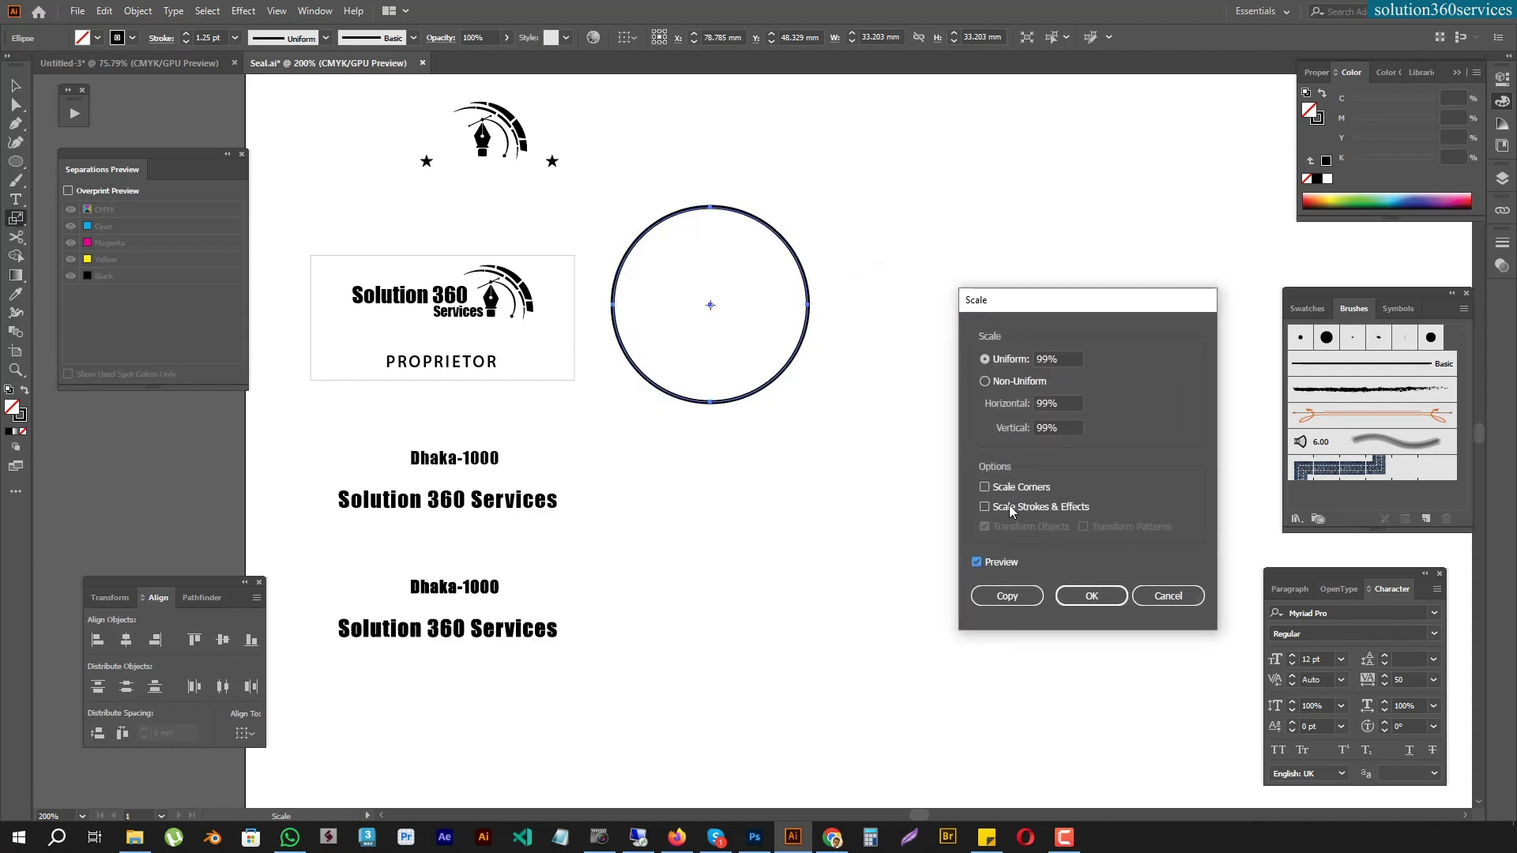
{"action": "left_click", "coordinate": [1069, 361]}
{"action": "type", "text": "90"}
{"action": "key", "text": "Tab"}
{"action": "left_click", "coordinate": [1069, 359]}
{"action": "type", "text": "8"}
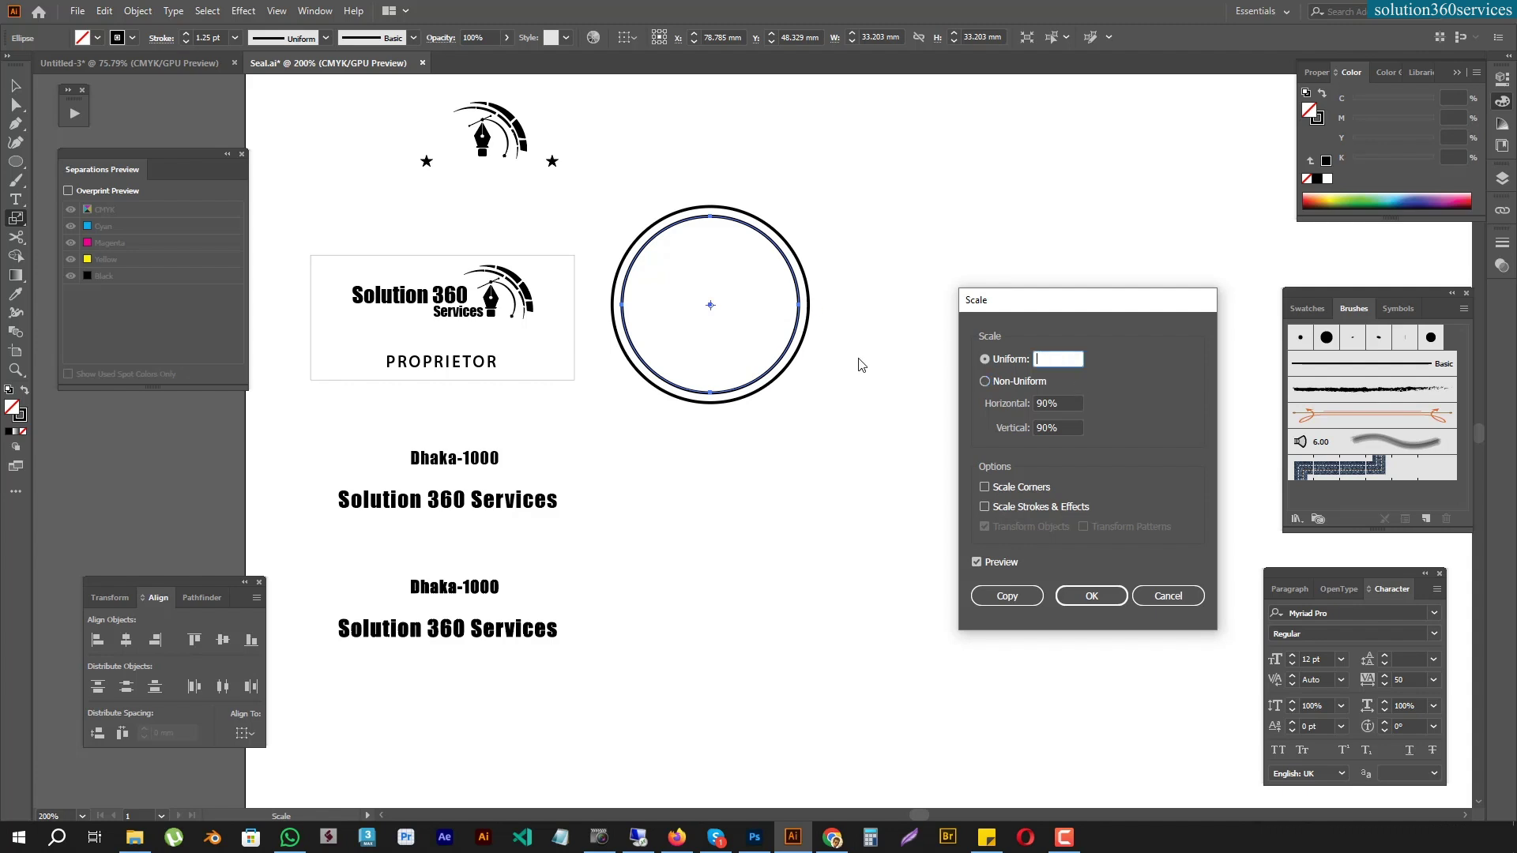
{"action": "key", "text": "Tab"}
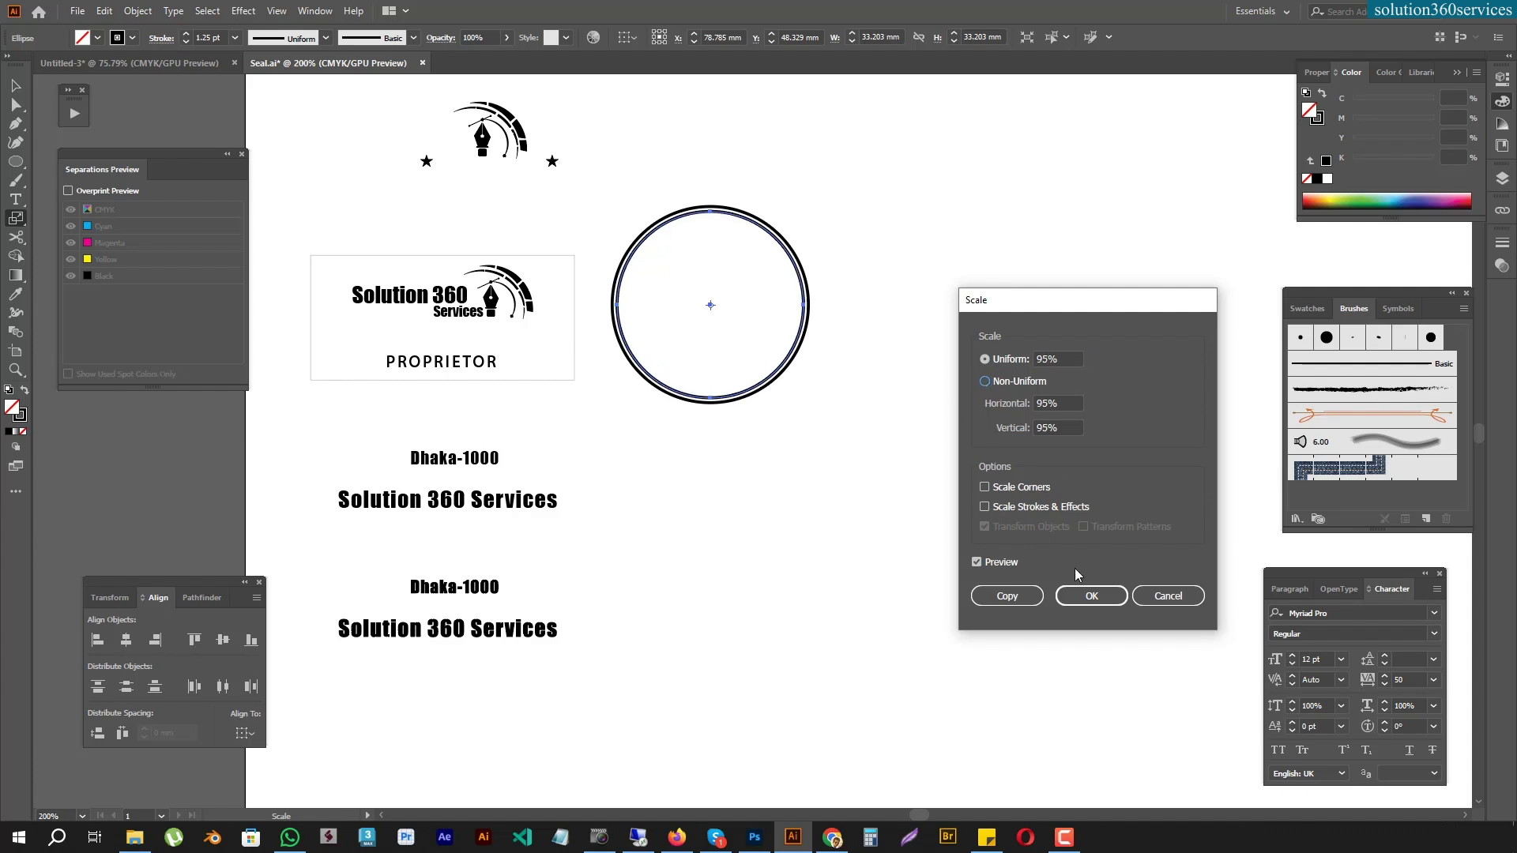
{"action": "left_click", "coordinate": [1090, 596]}
Set the inner circle's stroke weight to 0.7 pt
{"action": "left_click", "coordinate": [219, 38]}
{"action": "key", "text": "BackSpace"}
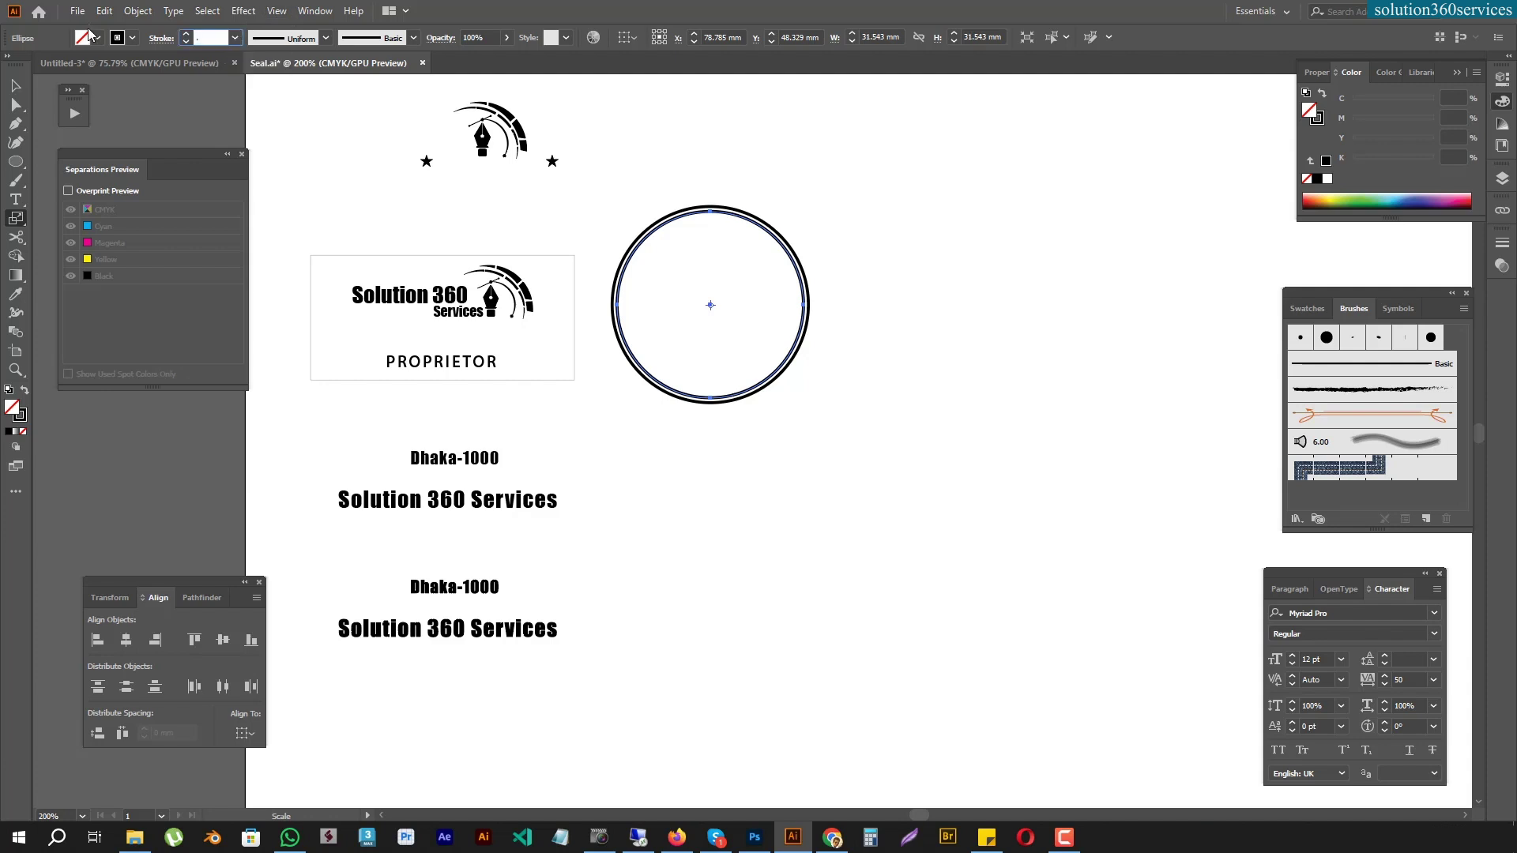
{"action": "type", "text": "2"}
{"action": "key", "text": "Return"}
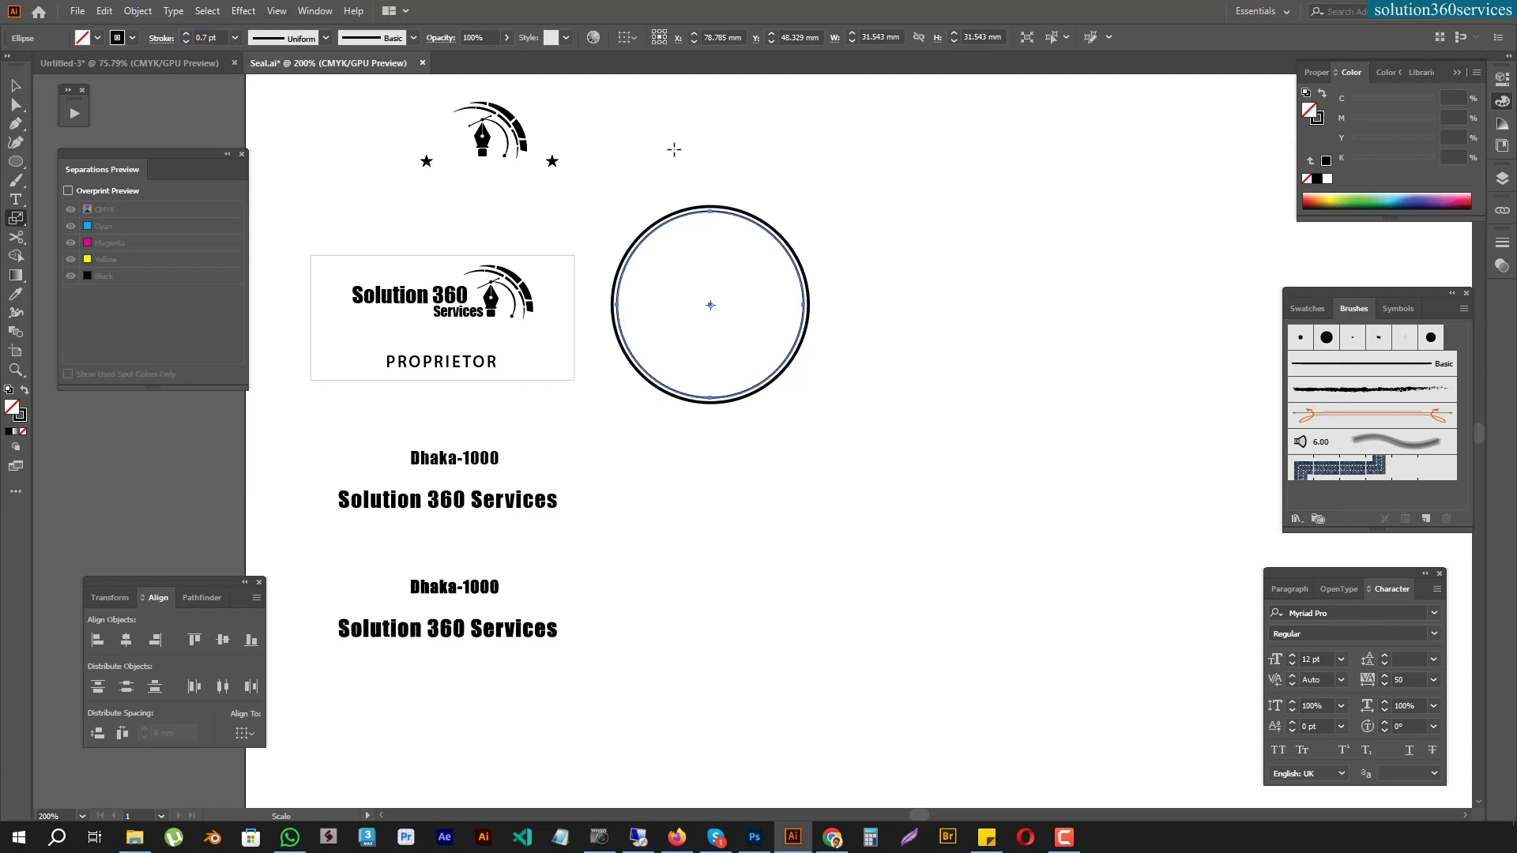
{"action": "key", "text": "a"}
{"action": "left_click", "coordinate": [813, 249]}
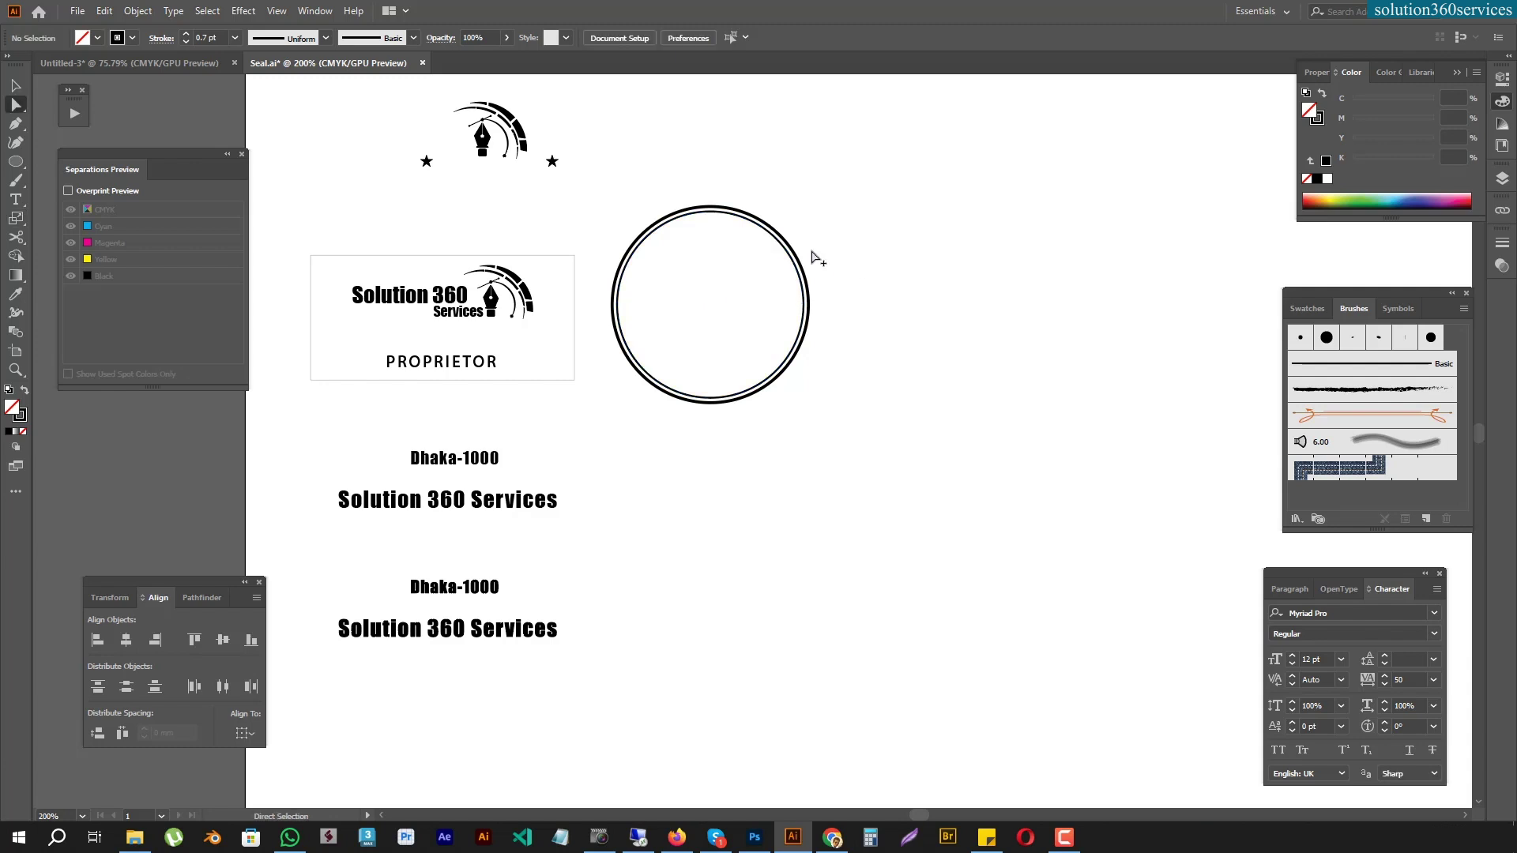
Paste a copy of the inner 0.7 pt circle in place
{"action": "left_click", "coordinate": [798, 271]}
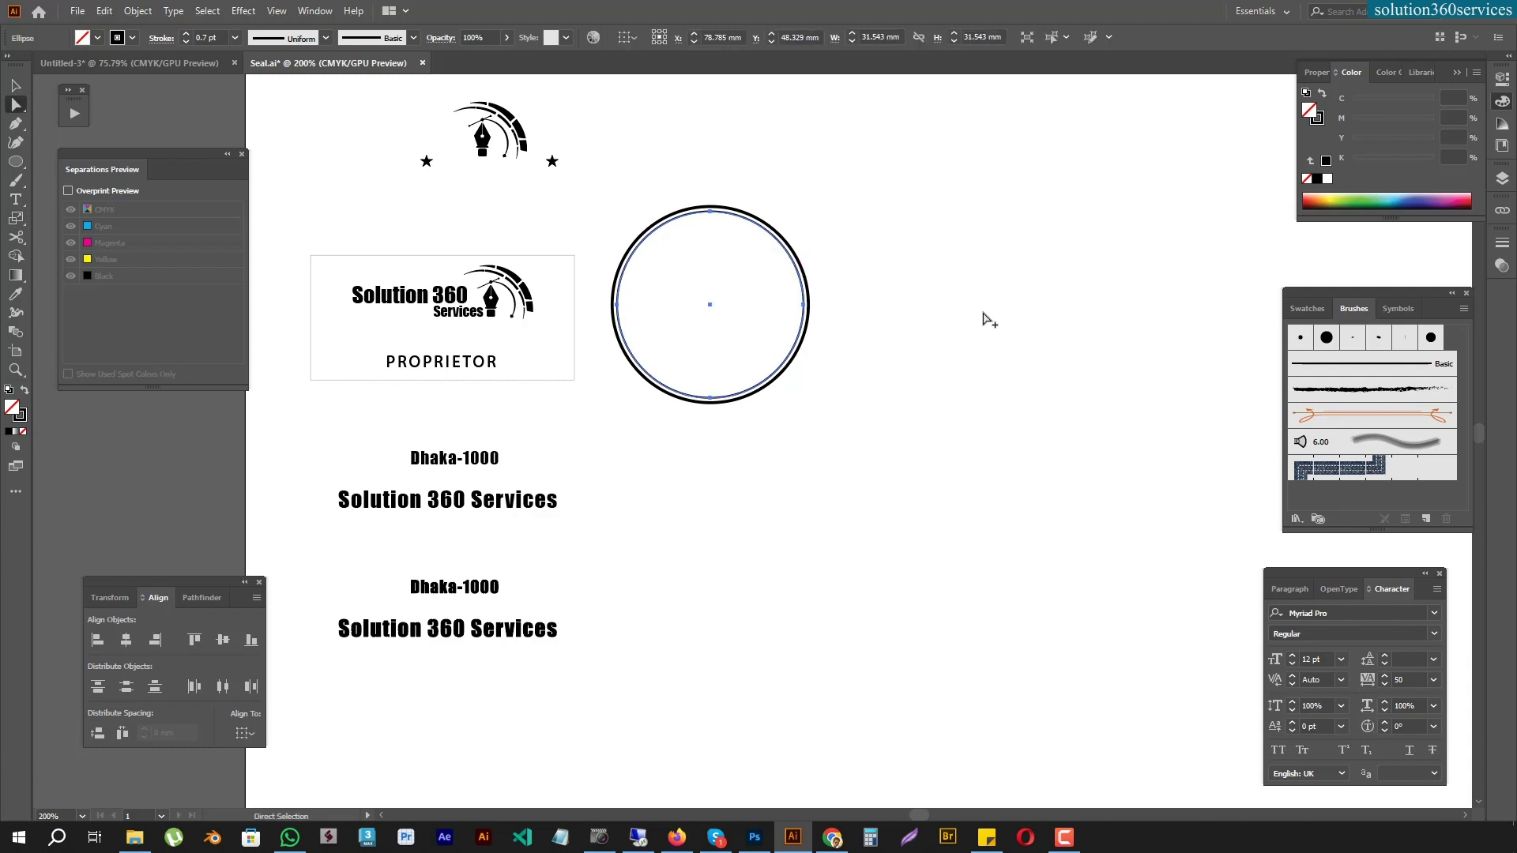
{"action": "left_click", "coordinate": [104, 11]}
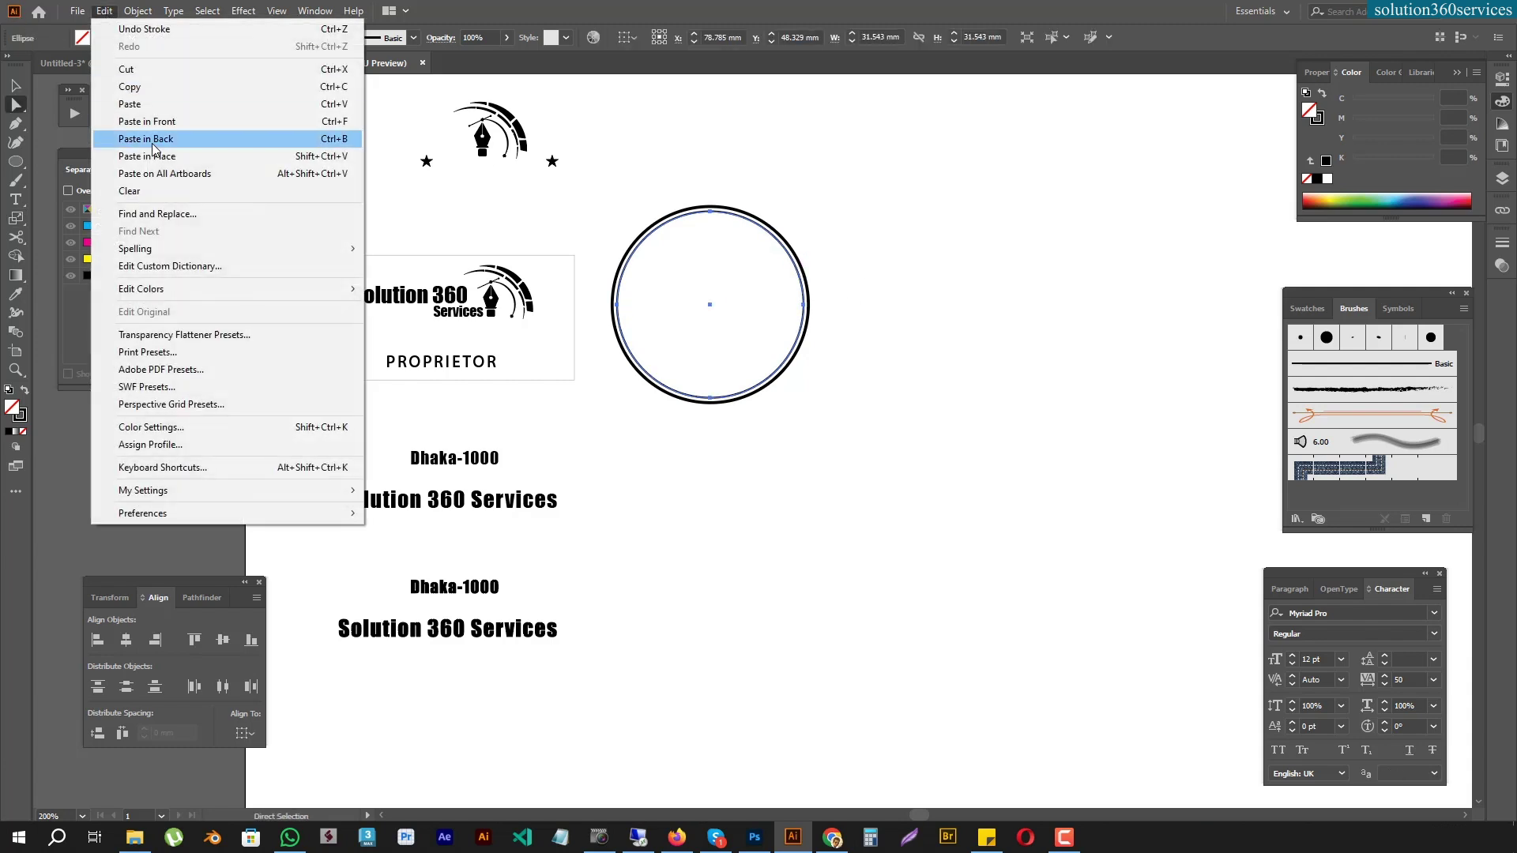
{"action": "left_click", "coordinate": [105, 11]}
{"action": "left_click", "coordinate": [150, 121]}
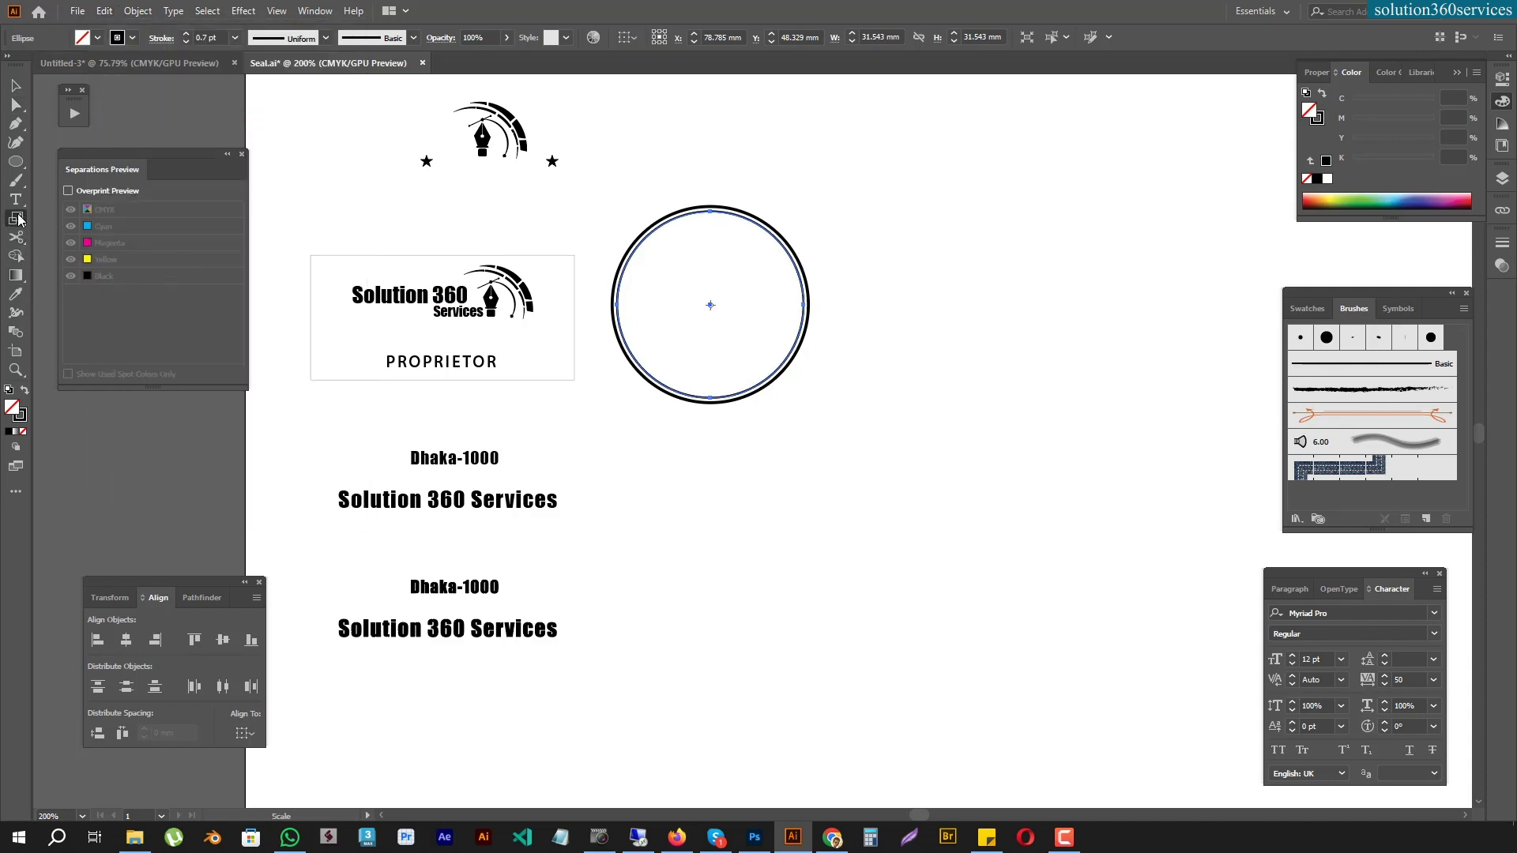
Scale the circle copy uniformly down to 54%
{"action": "double_click", "coordinate": [17, 219]}
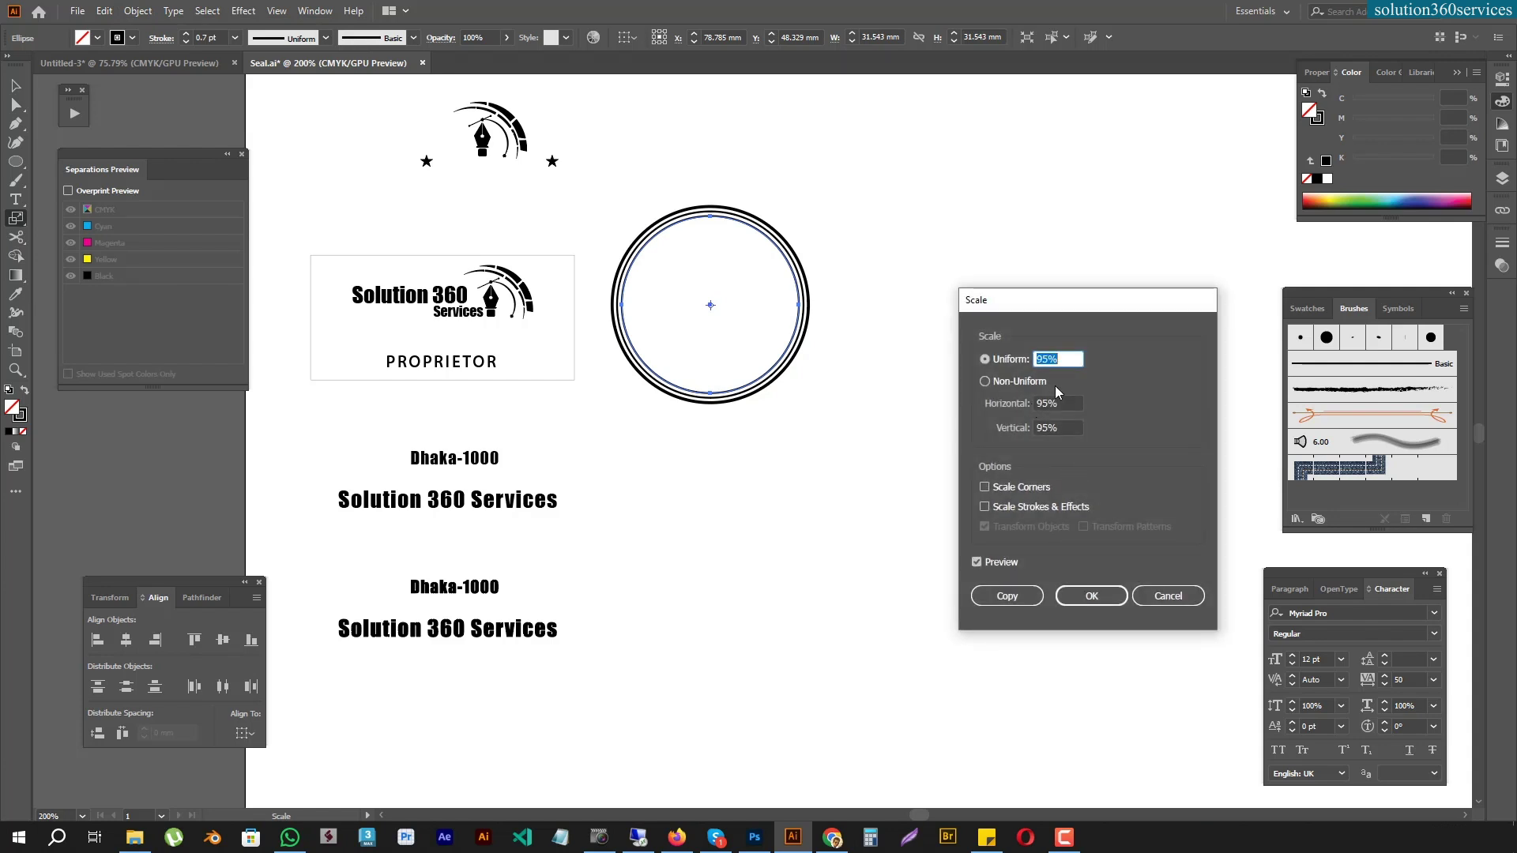
{"action": "scroll", "coordinate": [1057, 360], "scroll_direction": "down", "scroll_amount": 1}
{"action": "scroll", "coordinate": [1056, 359], "scroll_direction": "down", "scroll_amount": 1}
{"action": "scroll", "coordinate": [1056, 359], "scroll_direction": "down", "scroll_amount": 1}
{"action": "scroll", "coordinate": [1057, 359], "scroll_direction": "down", "scroll_amount": 2}
{"action": "scroll", "coordinate": [1056, 360], "scroll_direction": "down", "scroll_amount": 2}
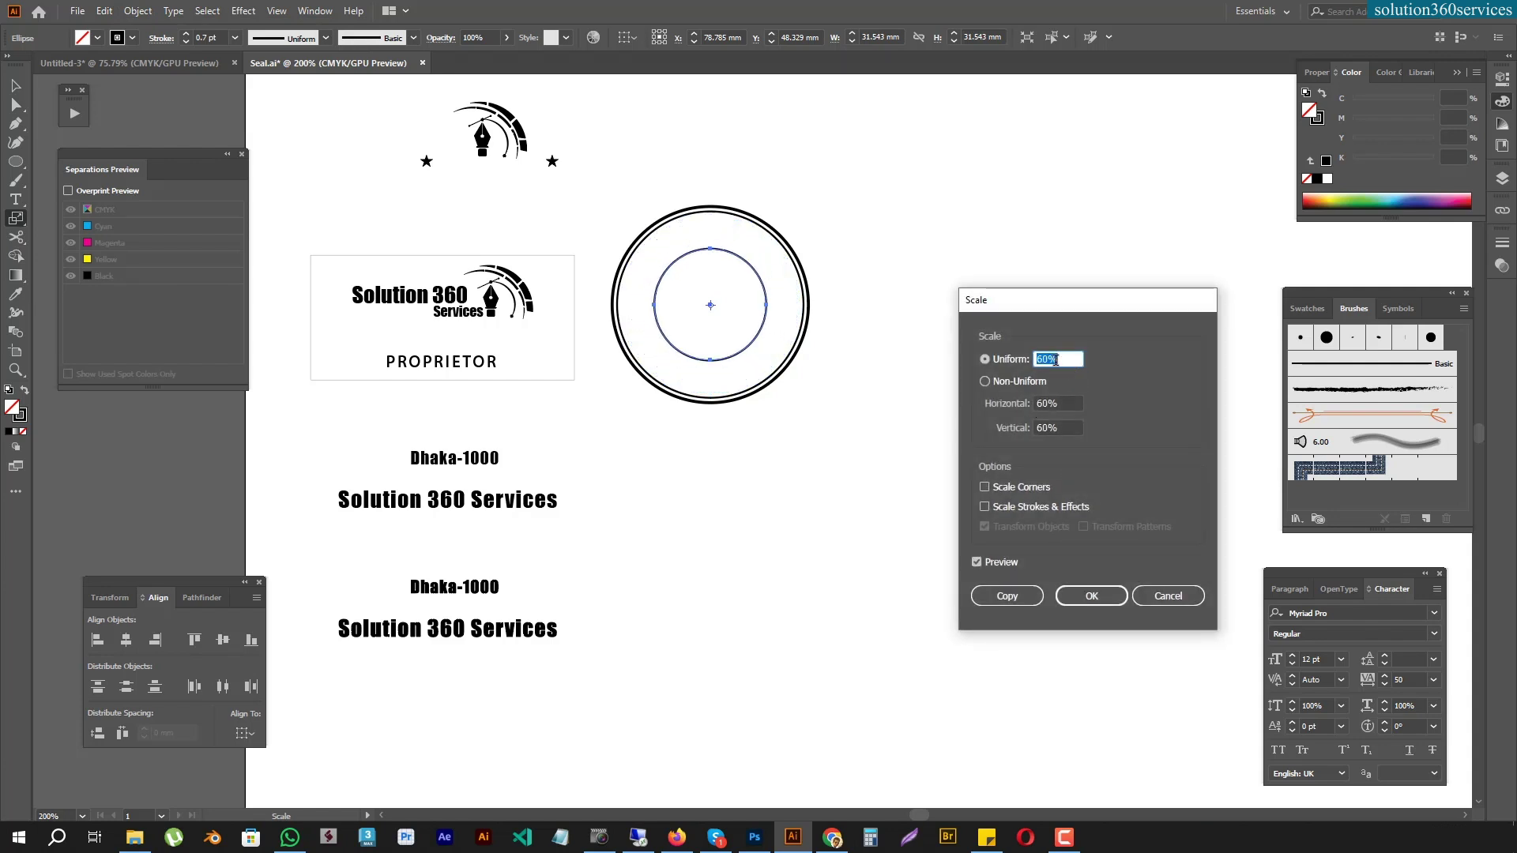
{"action": "scroll", "coordinate": [1057, 360], "scroll_direction": "down", "scroll_amount": 2}
{"action": "scroll", "coordinate": [1057, 360], "scroll_direction": "down", "scroll_amount": 2}
{"action": "scroll", "coordinate": [1057, 360], "scroll_direction": "down", "scroll_amount": 2}
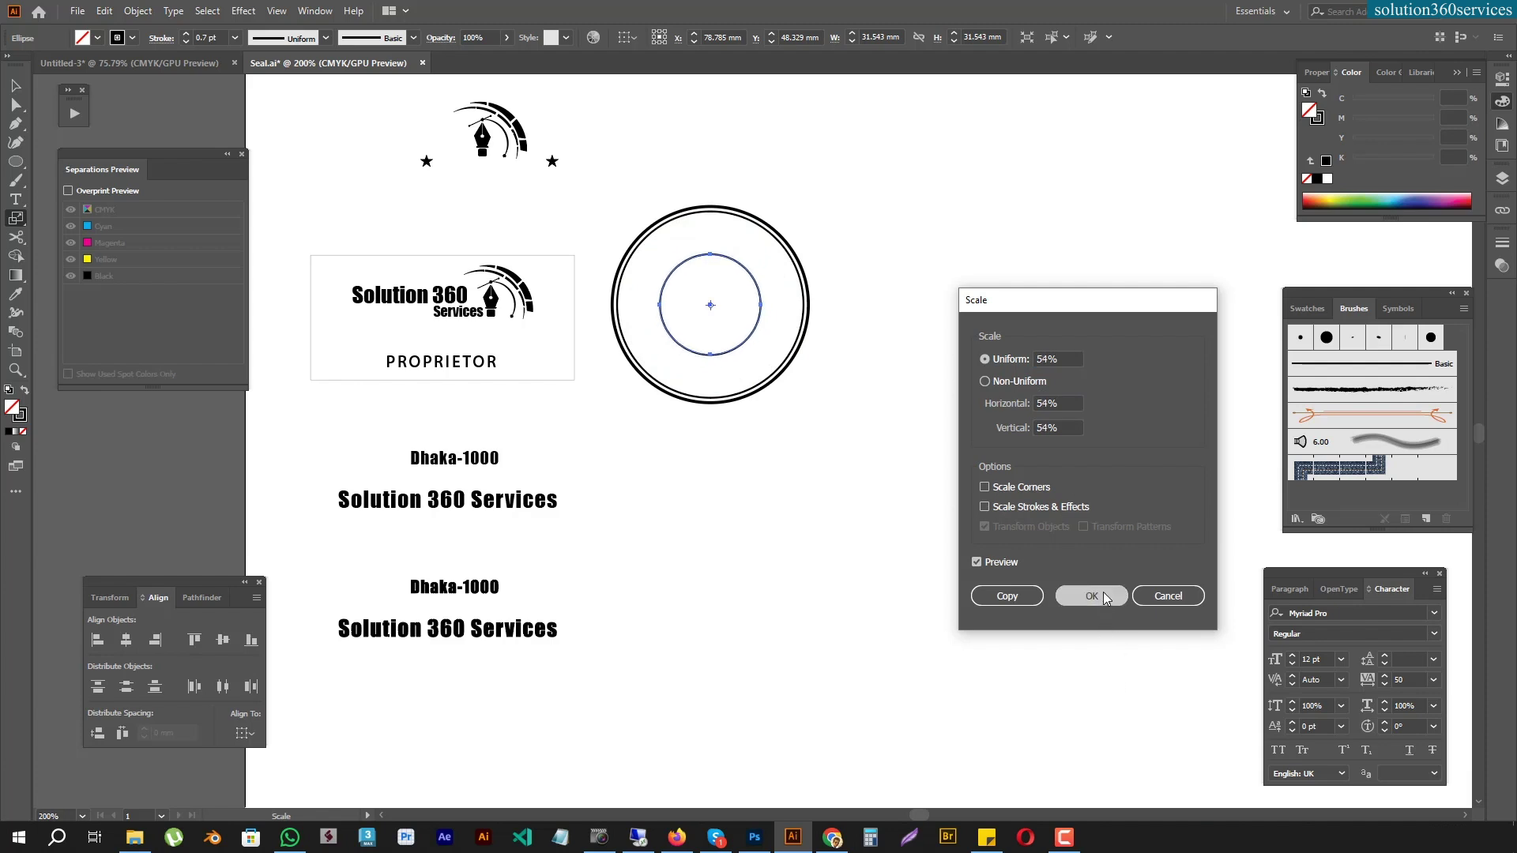
{"action": "left_click", "coordinate": [1067, 596]}
{"action": "left_click_drag", "start_coordinate": [890, 484], "coordinate": [832, 532]}
Give the small inner circle a 1 pt stroke
{"action": "left_click", "coordinate": [692, 351]}
{"action": "type", "text": "1"}
{"action": "key", "text": "Return"}
{"action": "left_click", "coordinate": [1046, 391]}
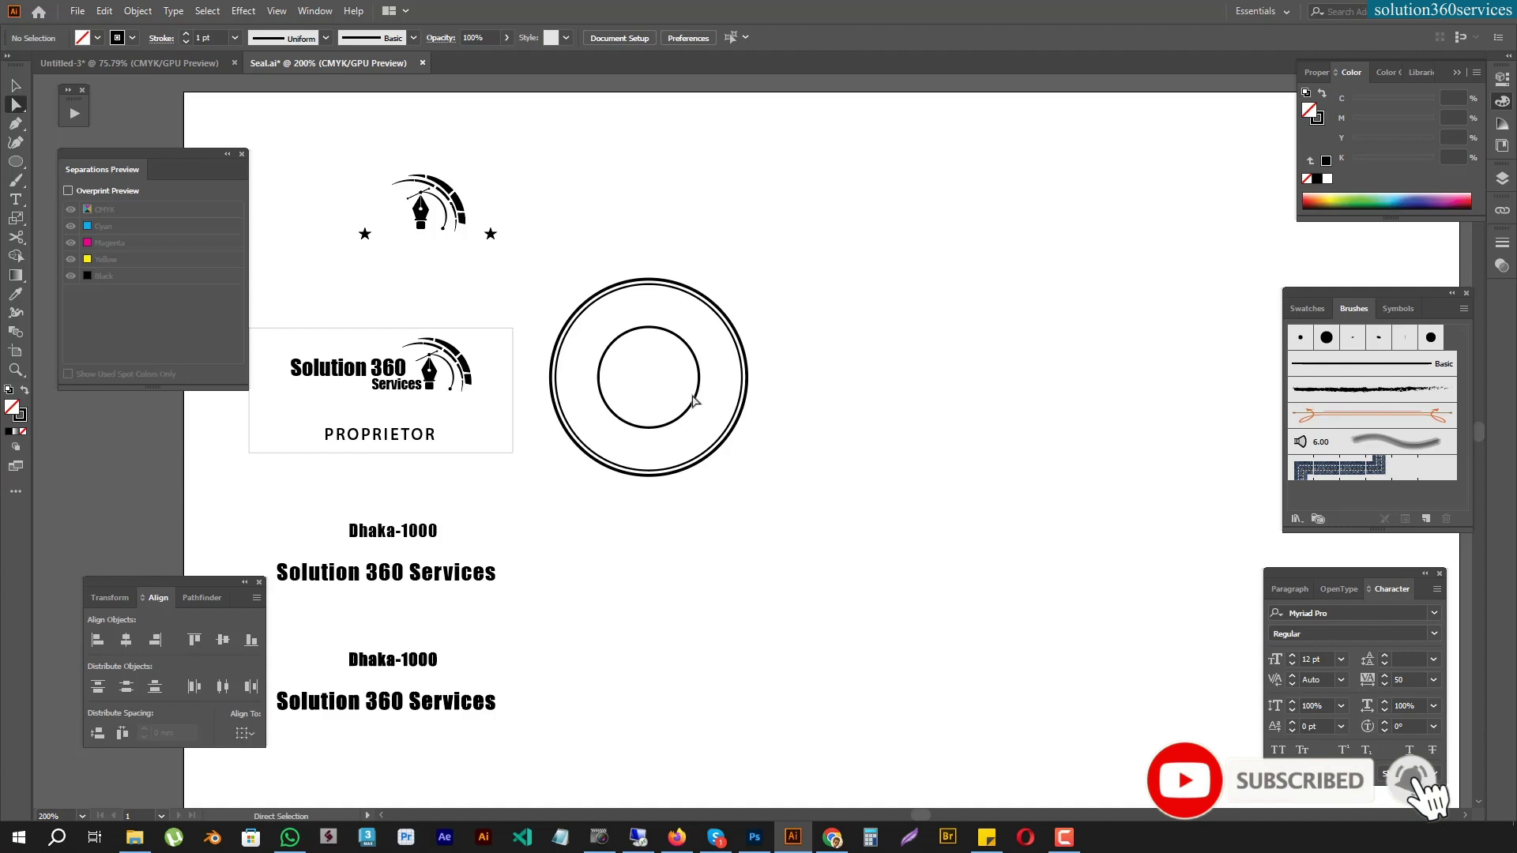
Paste a copy of the small inner circle behind it
{"action": "left_click", "coordinate": [694, 396]}
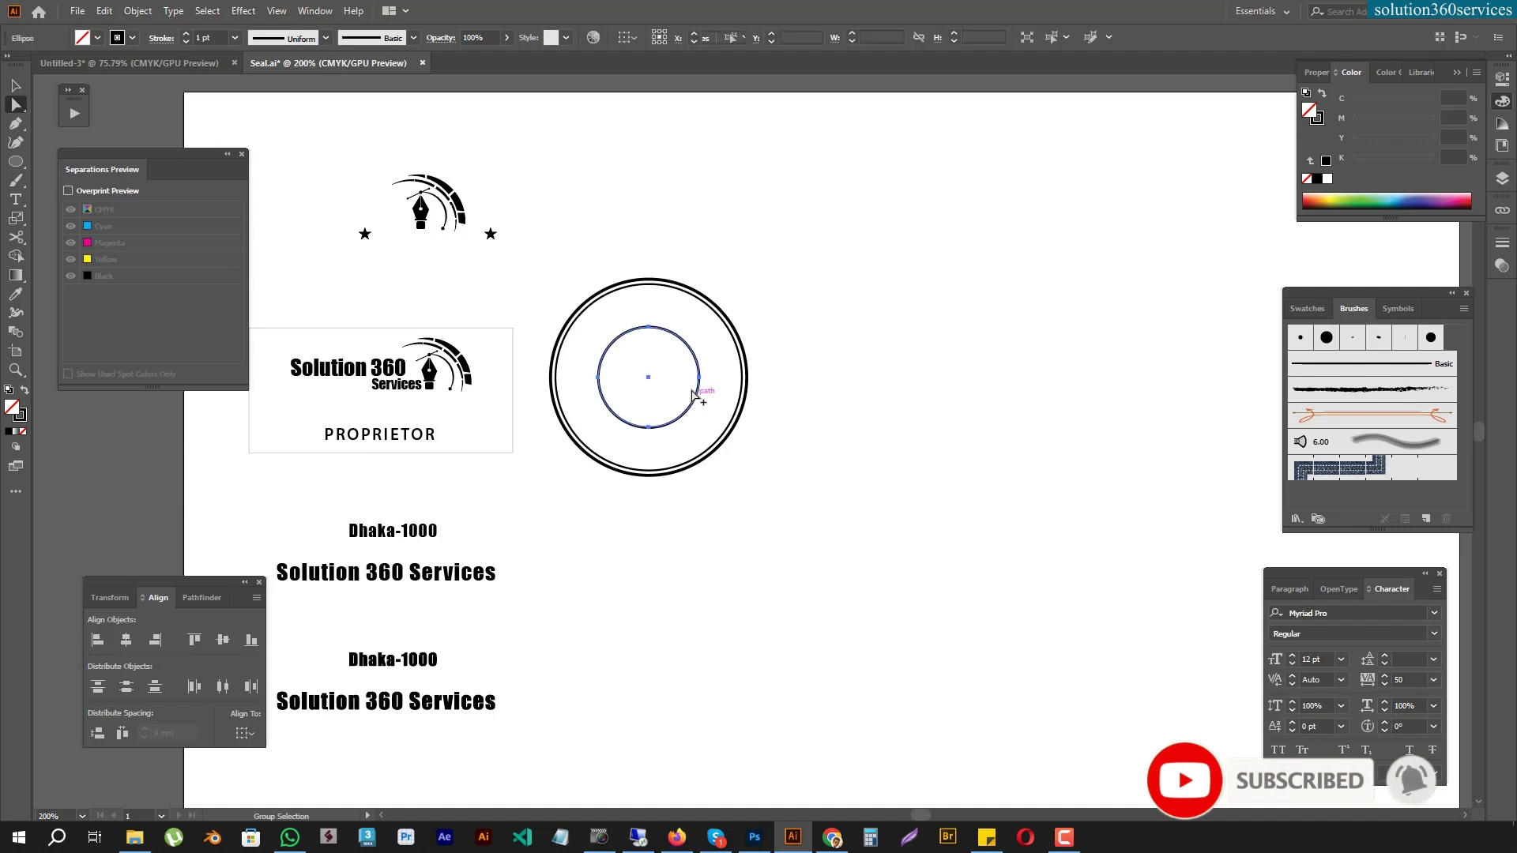
{"action": "left_click", "coordinate": [105, 11]}
{"action": "left_click", "coordinate": [130, 87]}
{"action": "left_click", "coordinate": [104, 11]}
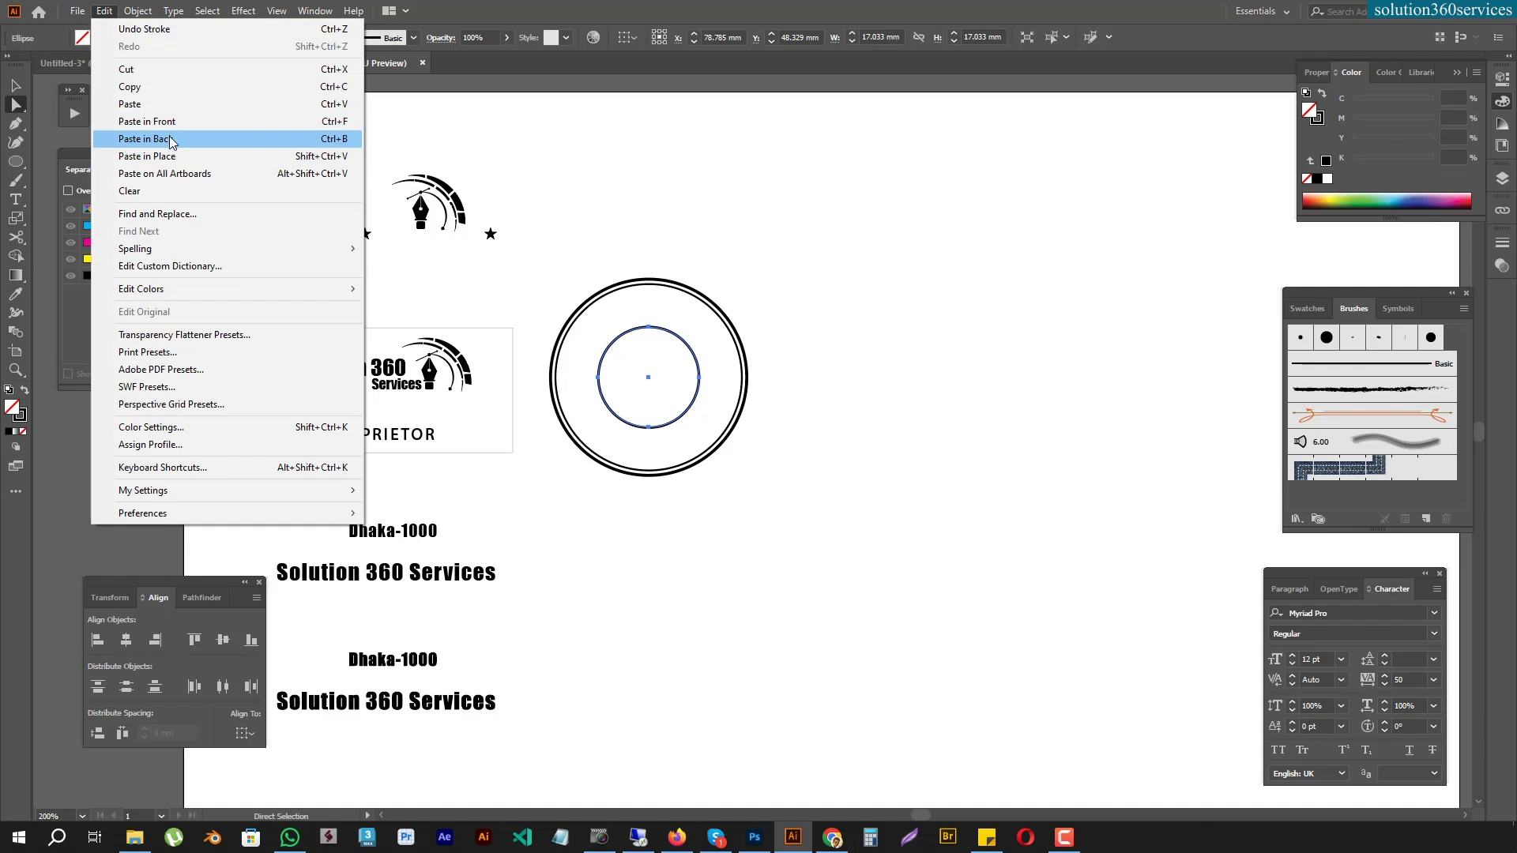
{"action": "left_click", "coordinate": [162, 139]}
Enlarge the pasted circle to 24.514 mm wide, then swap colours to black fill, no stroke
{"action": "left_click_drag", "start_coordinate": [697, 427], "coordinate": [722, 450]}
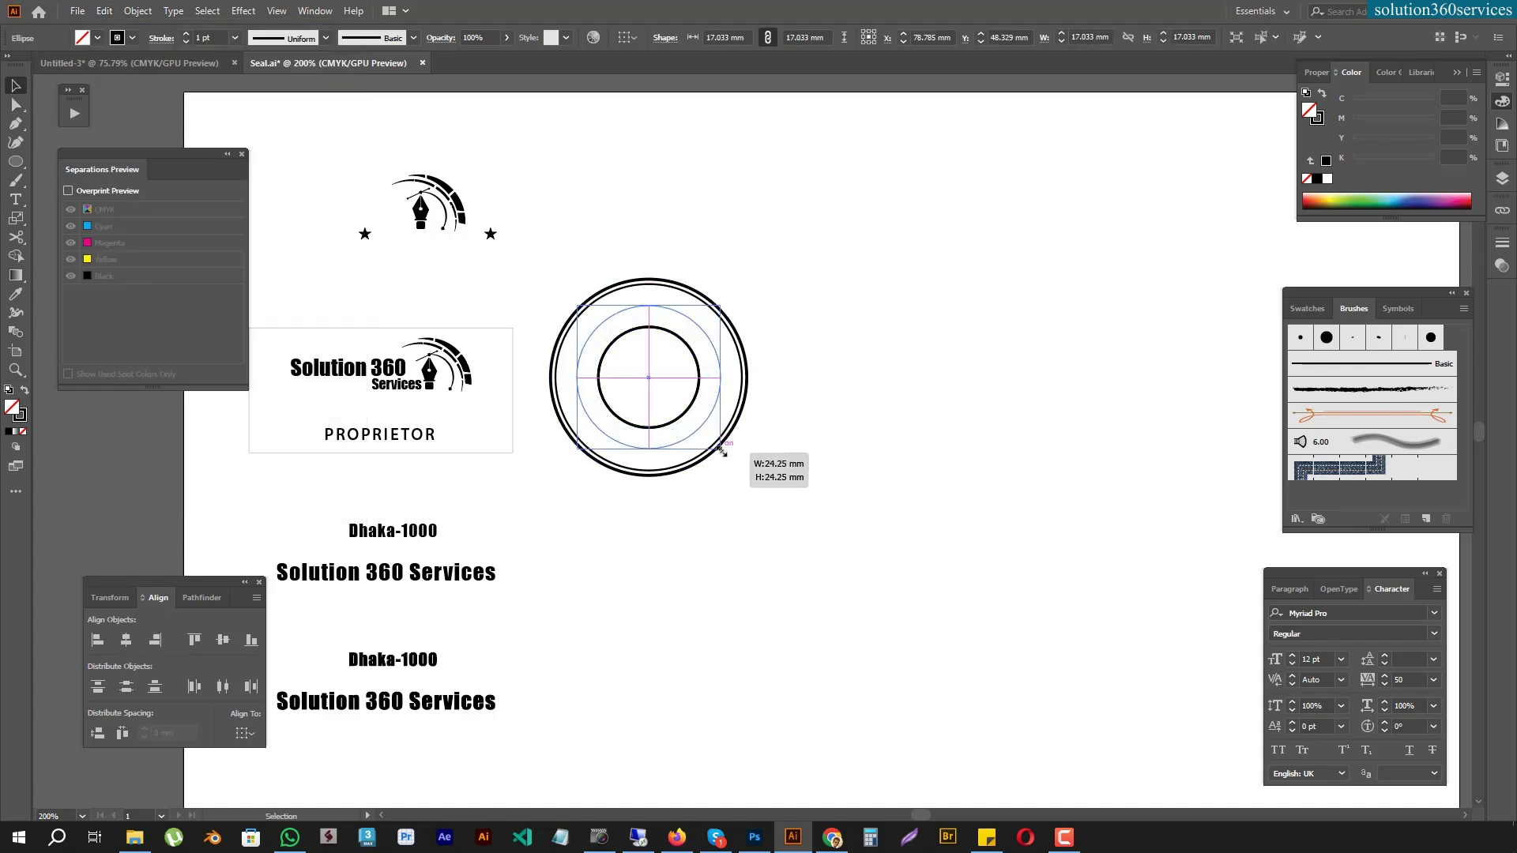
{"action": "left_click_drag", "start_coordinate": [722, 451], "coordinate": [722, 450]}
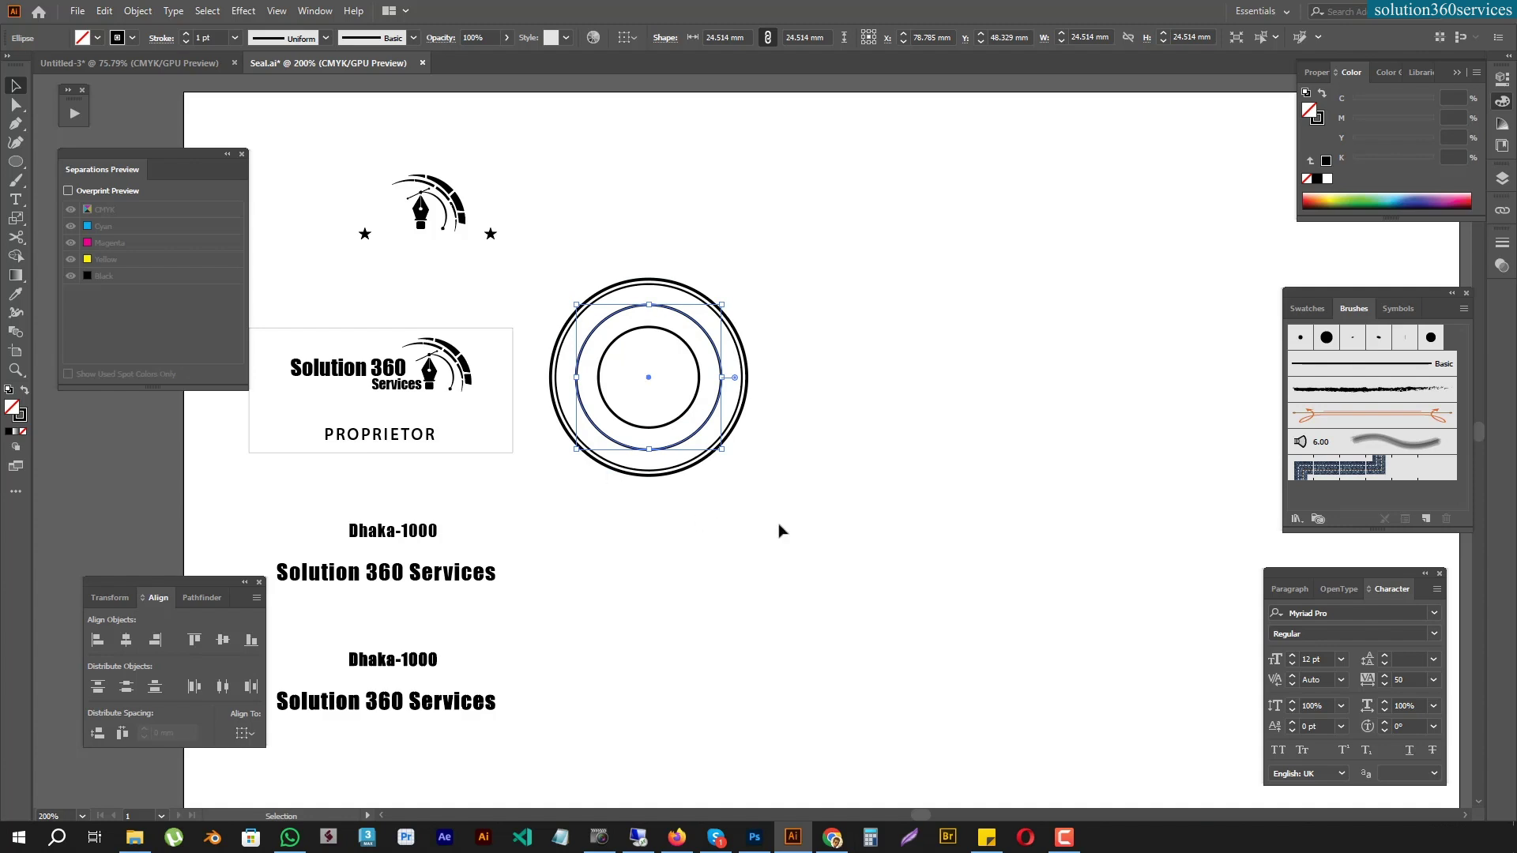
{"action": "left_click", "coordinate": [816, 444]}
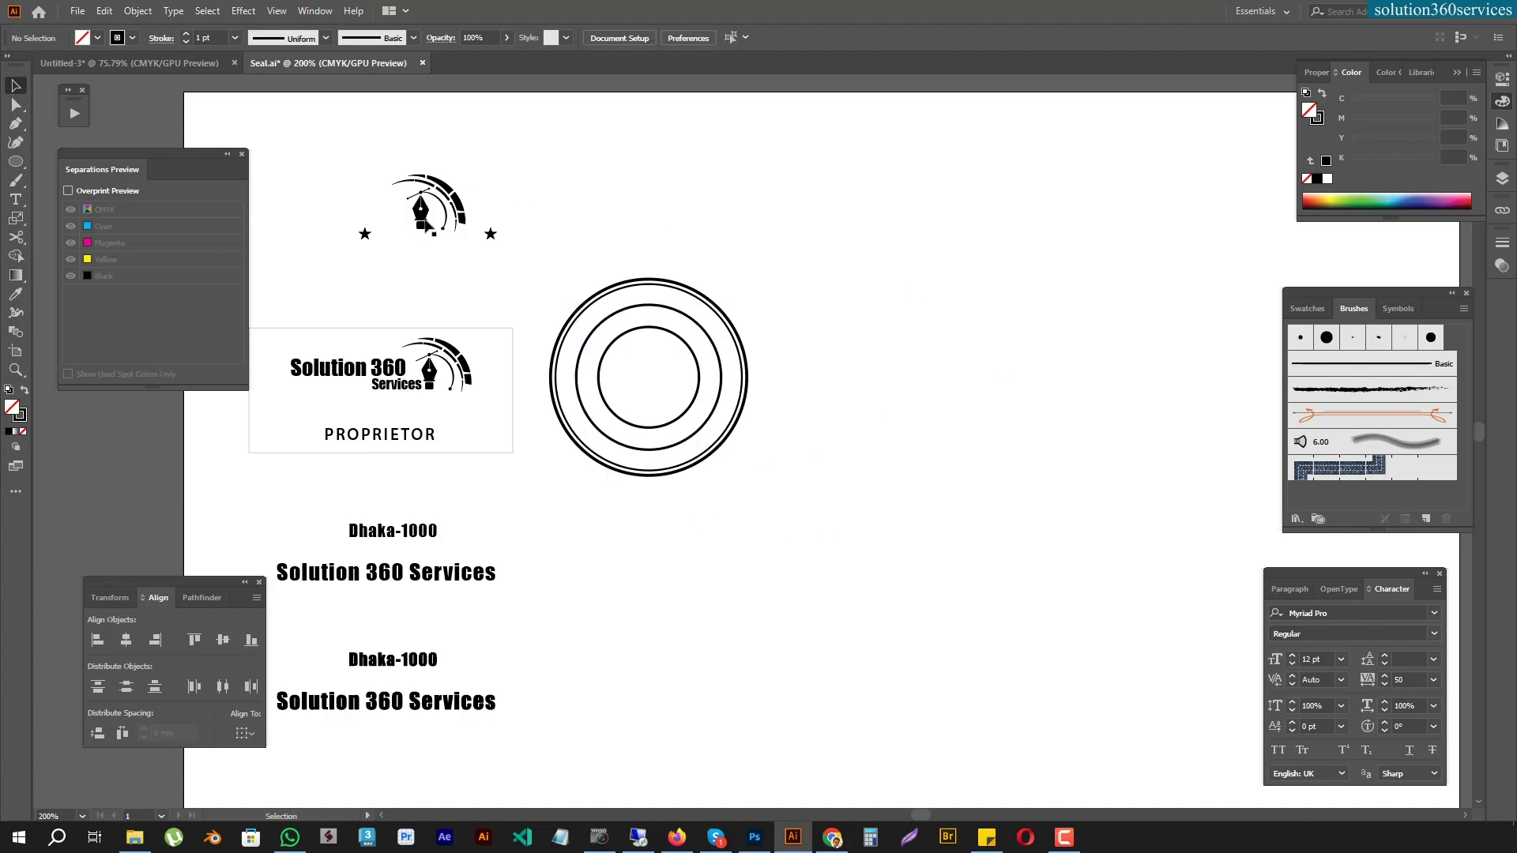
{"action": "key", "text": "shift+x"}
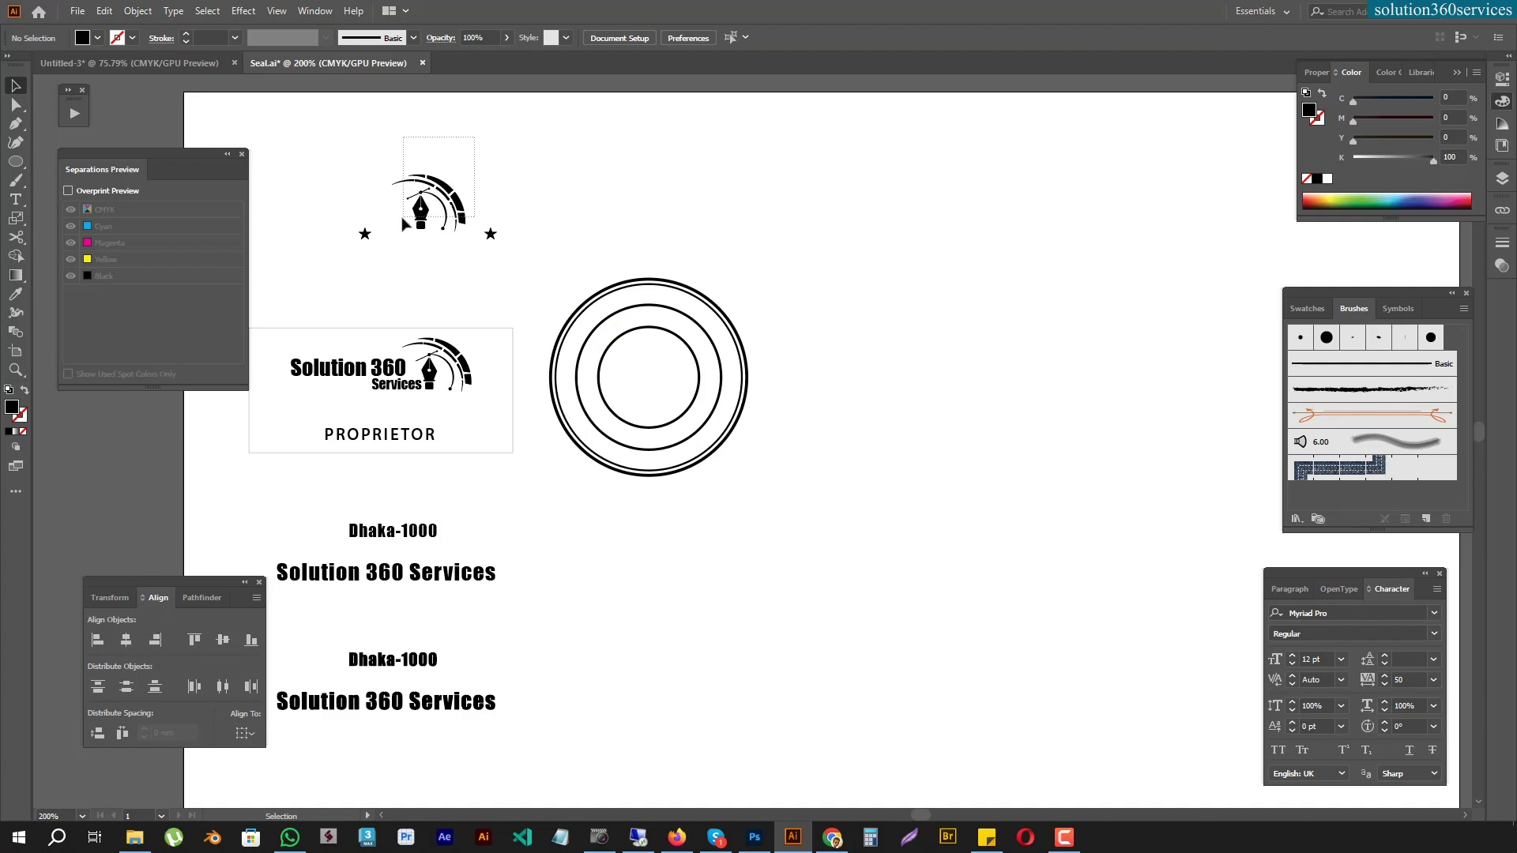
Move the pen-nib logo group into the centre of the innermost ring
{"action": "left_click", "coordinate": [417, 215]}
{"action": "key", "text": "a"}
{"action": "left_click_drag", "start_coordinate": [443, 221], "coordinate": [645, 392]}
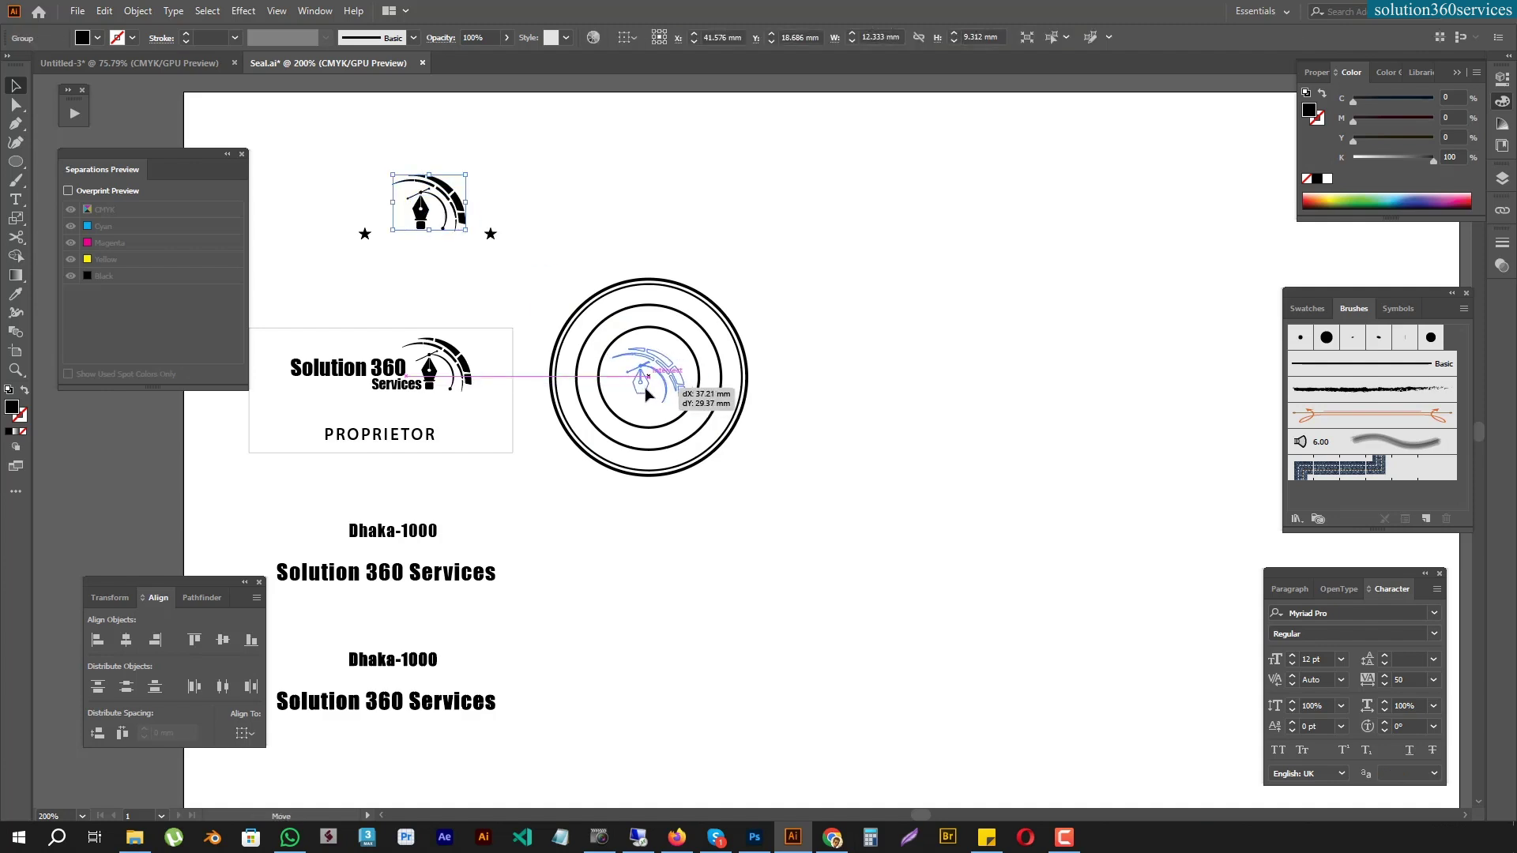
{"action": "left_click_drag", "start_coordinate": [645, 393], "coordinate": [646, 393]}
{"action": "key", "text": "ctrl+z"}
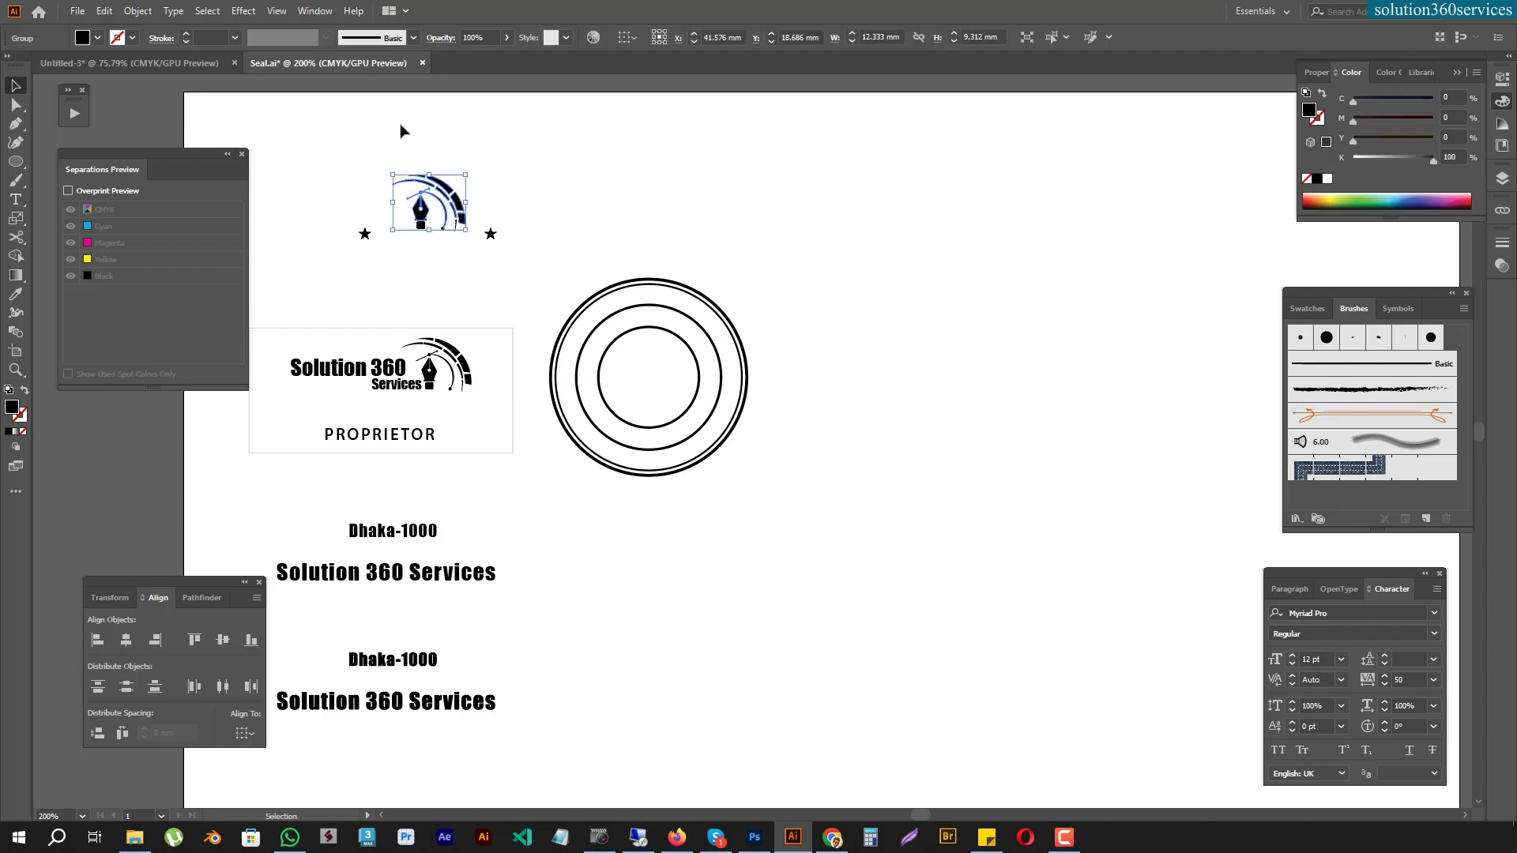
{"action": "key", "text": "a"}
{"action": "key", "text": "v"}
{"action": "left_click_drag", "start_coordinate": [448, 225], "coordinate": [641, 389]}
{"action": "left_click", "coordinate": [901, 413]}
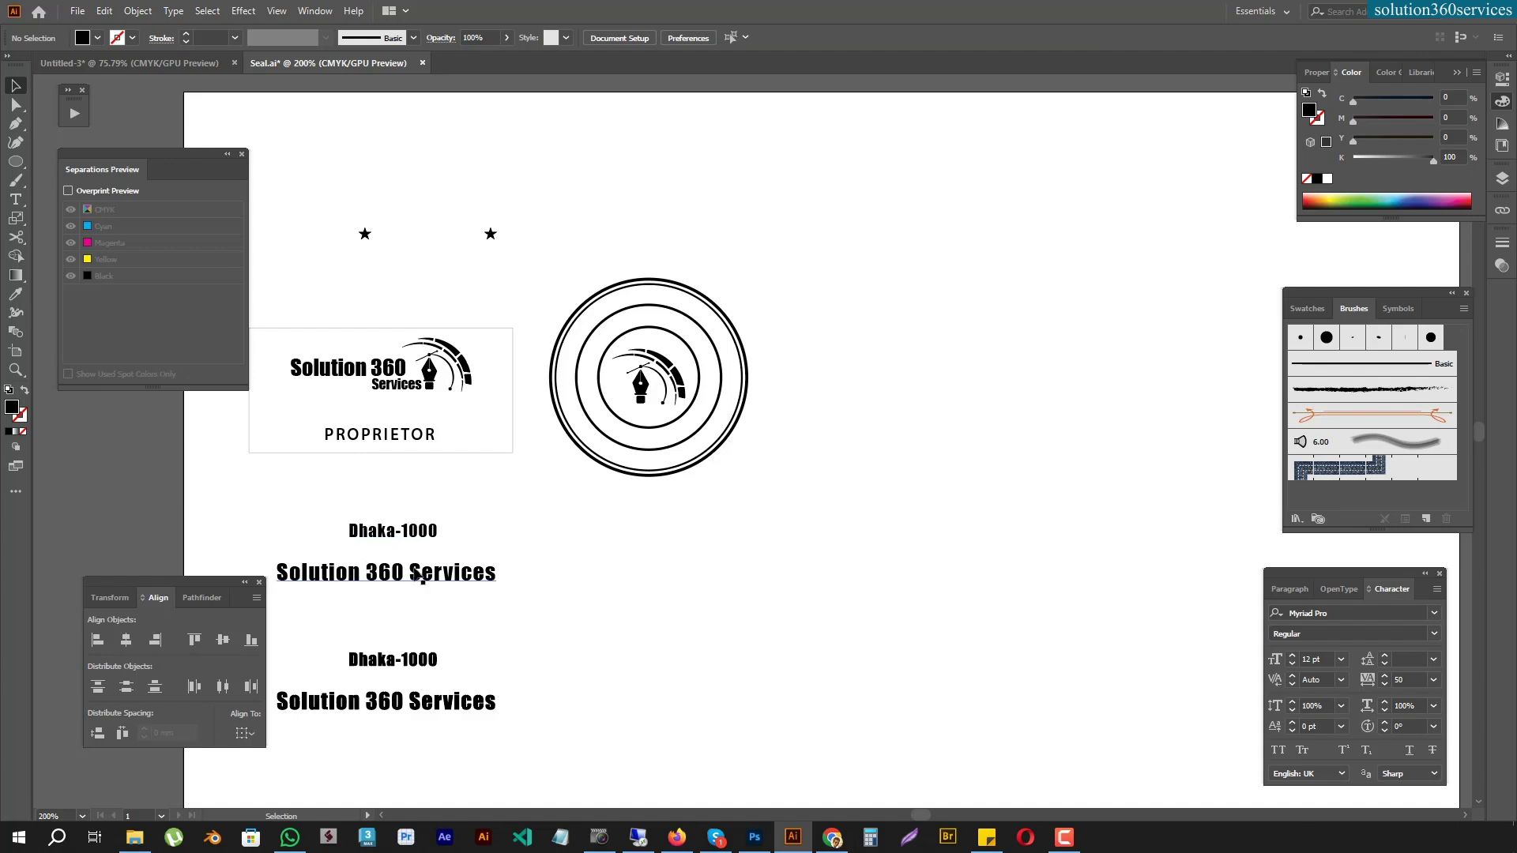
{"action": "left_click_drag", "start_coordinate": [542, 661], "coordinate": [573, 575]}
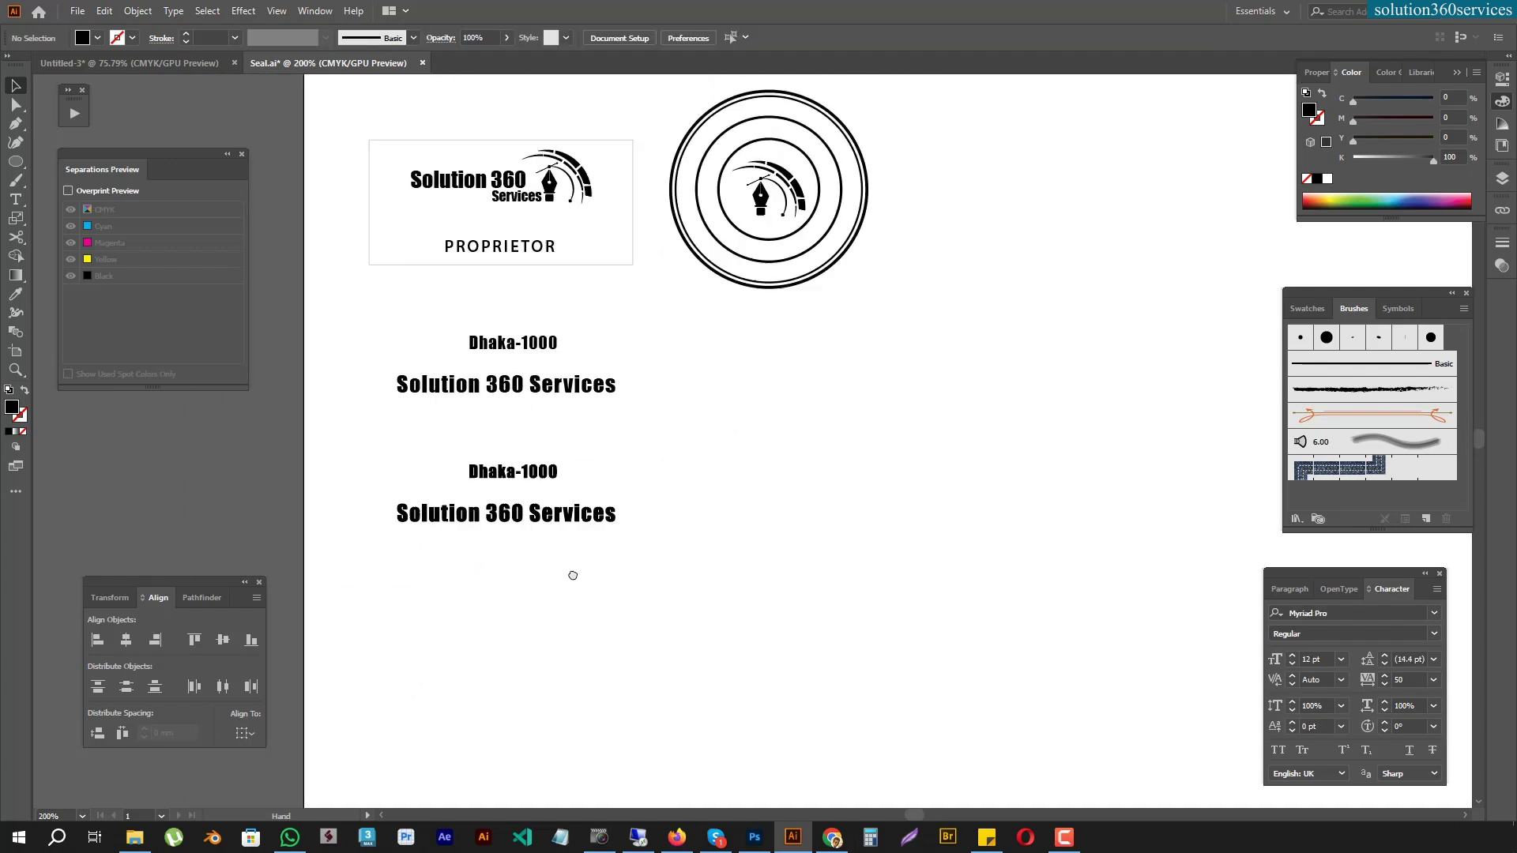
Bring the seal artwork back into view and select all of its paths
{"action": "scroll", "coordinate": [573, 575], "scroll_direction": "up", "scroll_amount": 2}
{"action": "scroll", "coordinate": [576, 372], "scroll_direction": "down", "scroll_amount": 6}
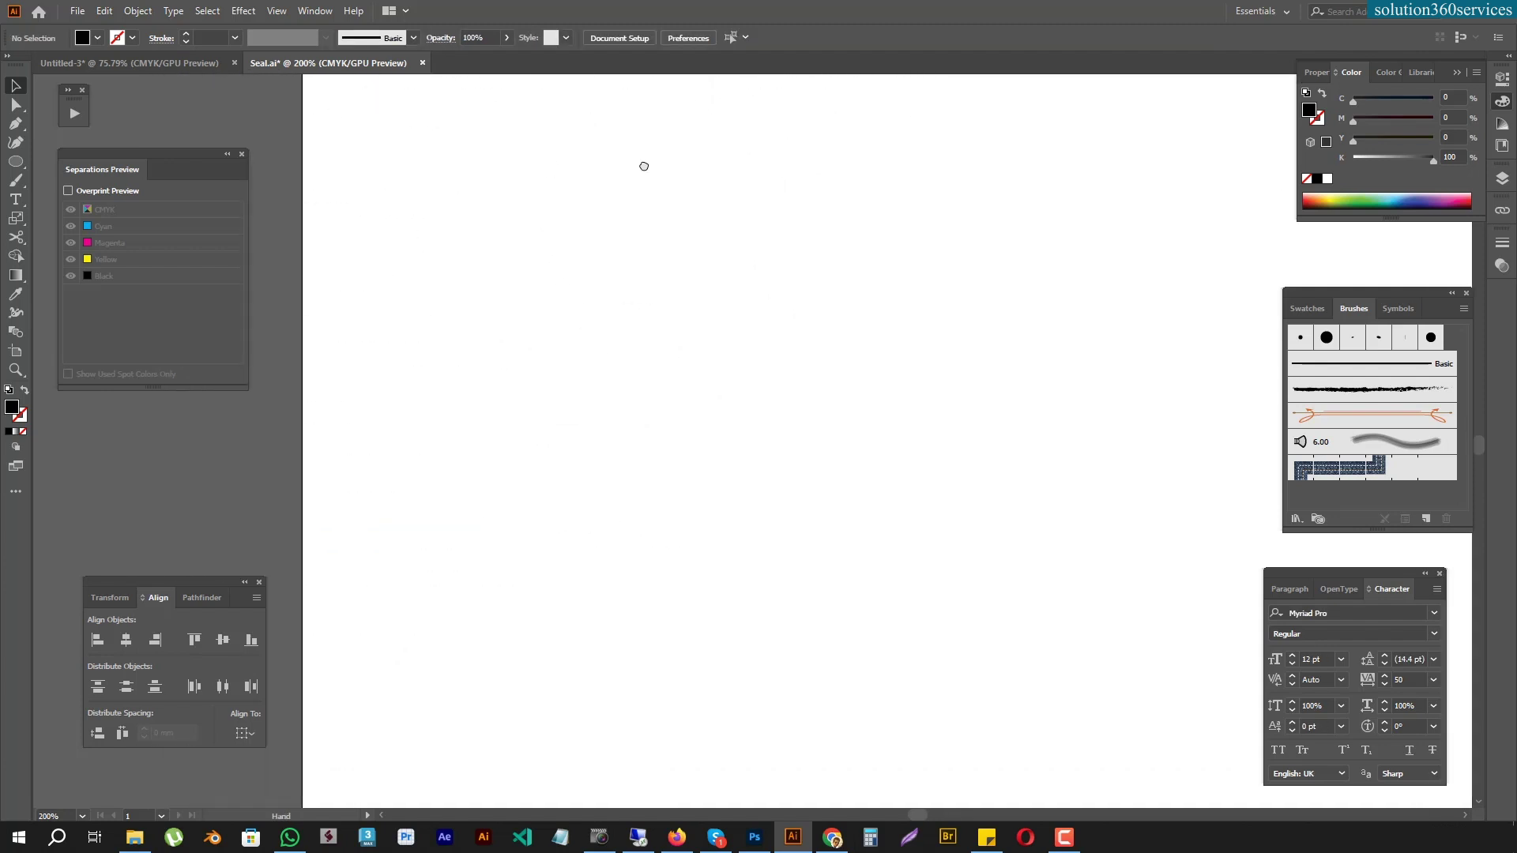
{"action": "left_click_drag", "start_coordinate": [643, 166], "coordinate": [582, 670]}
{"action": "scroll", "coordinate": [577, 557], "scroll_direction": "up", "scroll_amount": 3}
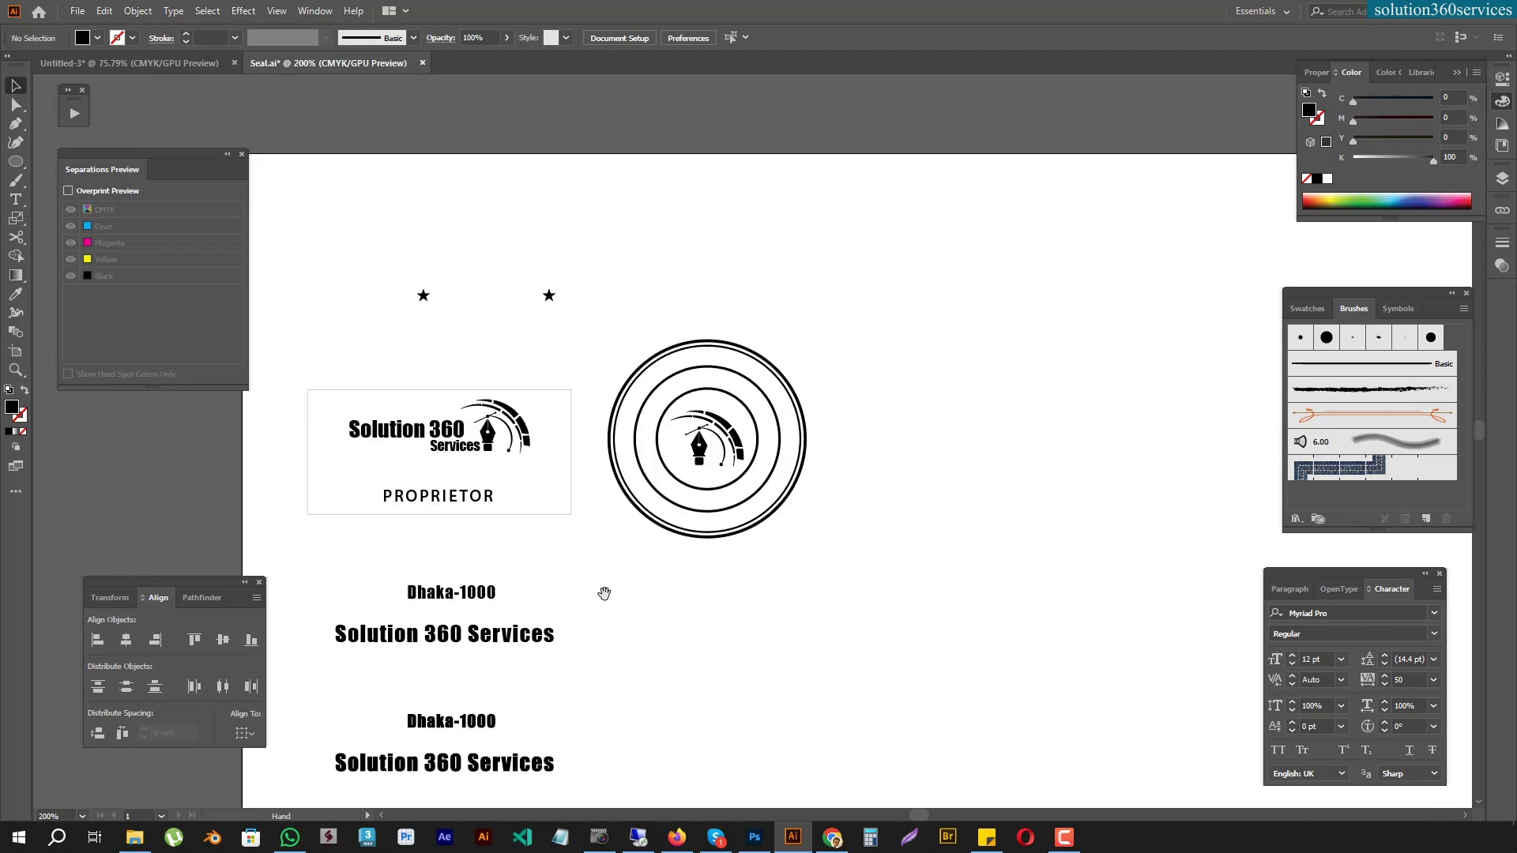
{"action": "left_click_drag", "start_coordinate": [637, 305], "coordinate": [921, 667]}
{"action": "left_click", "coordinate": [921, 633]}
{"action": "key", "text": "a"}
{"action": "left_click_drag", "start_coordinate": [846, 260], "coordinate": [613, 592]}
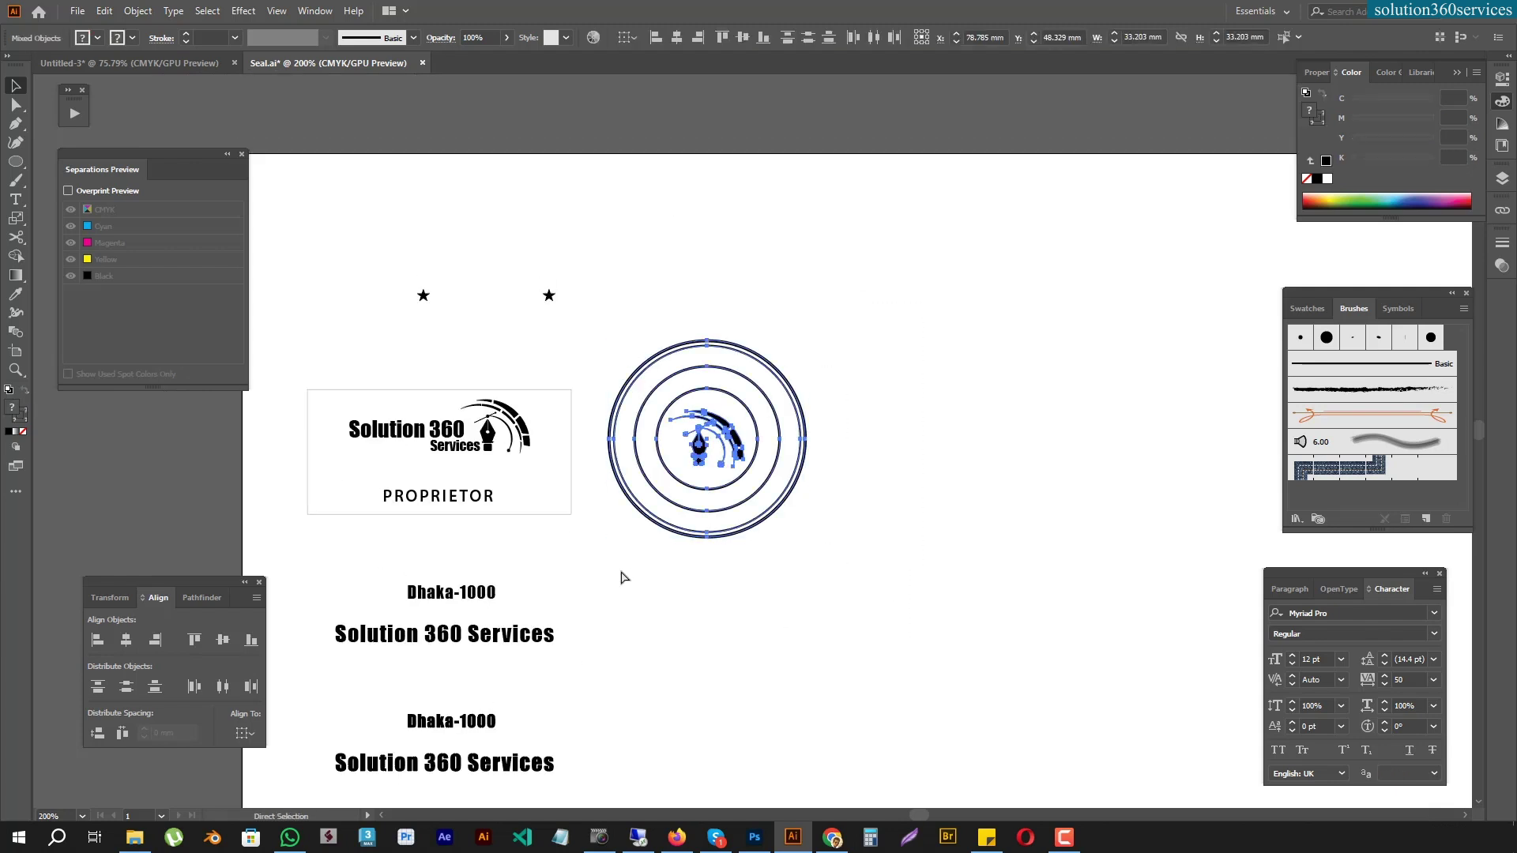
Revert Seal.ai to its saved version, ignoring the missing linked image for all links
{"action": "left_click", "coordinate": [72, 11]}
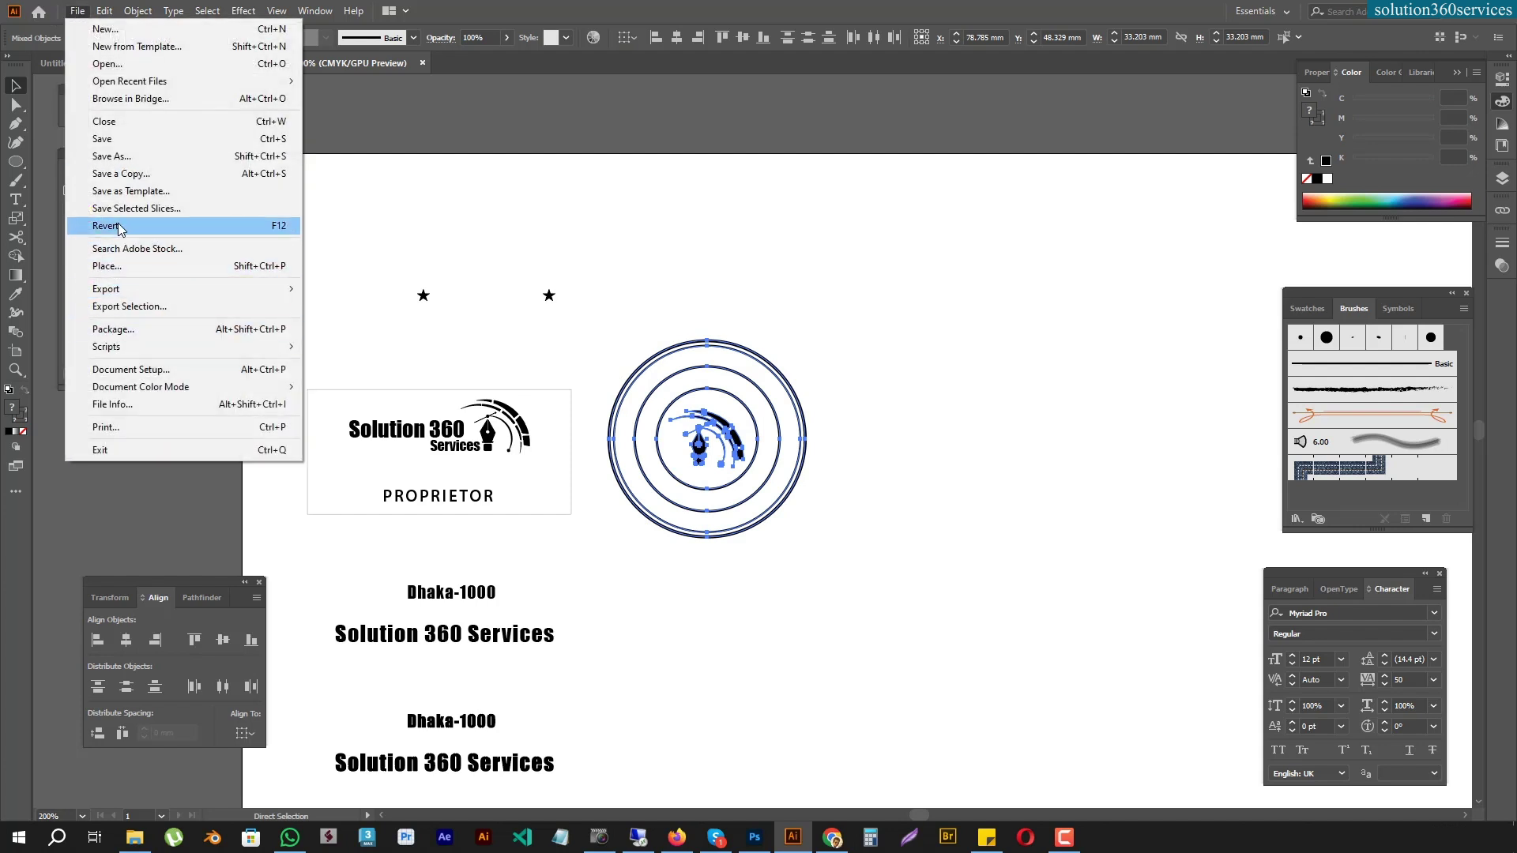
{"action": "left_click", "coordinate": [122, 227]}
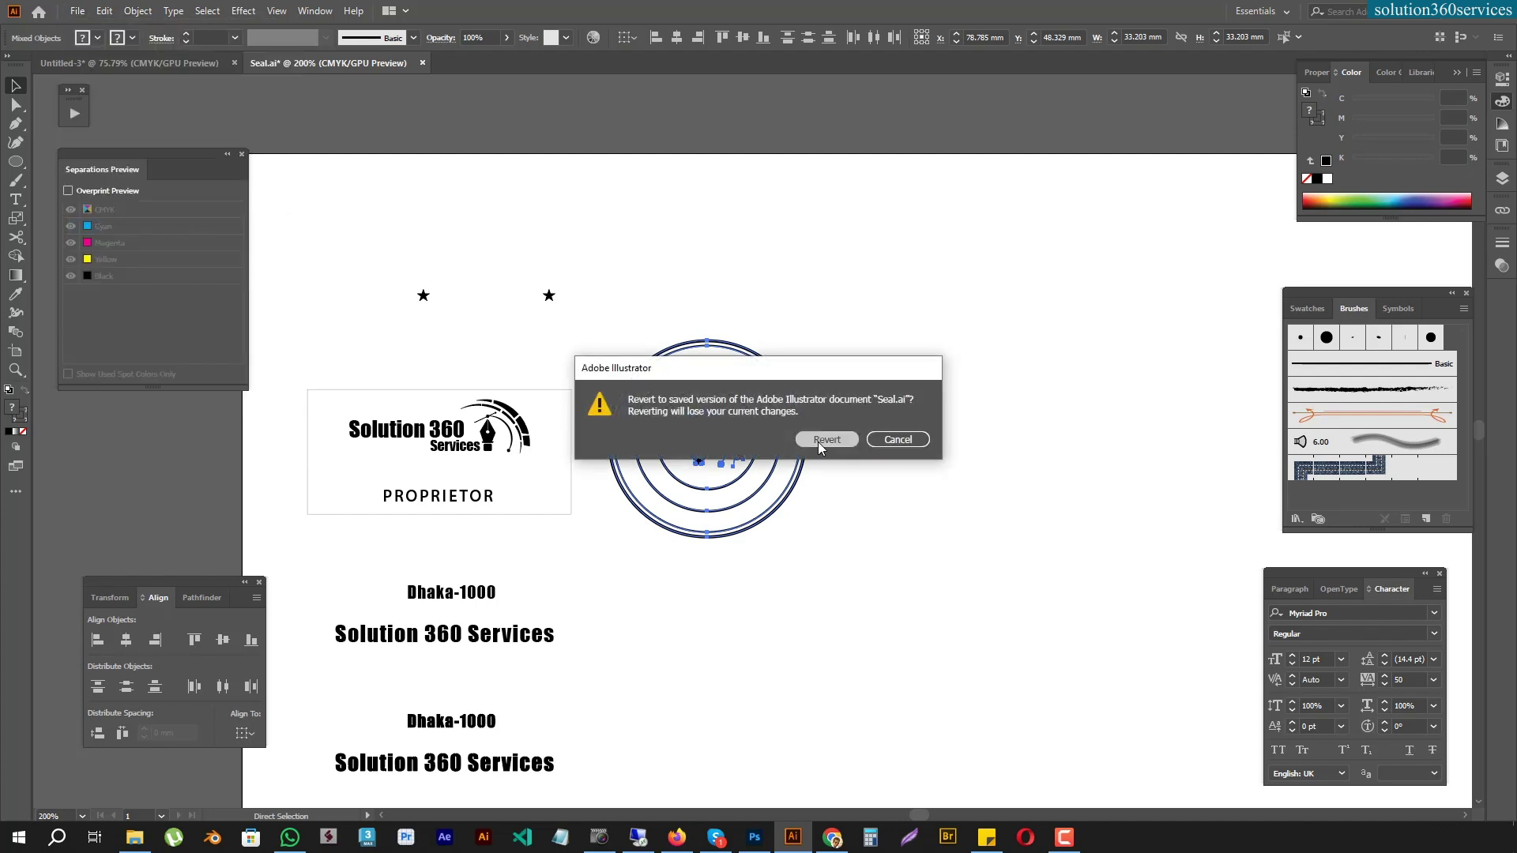
{"action": "left_click", "coordinate": [818, 440]}
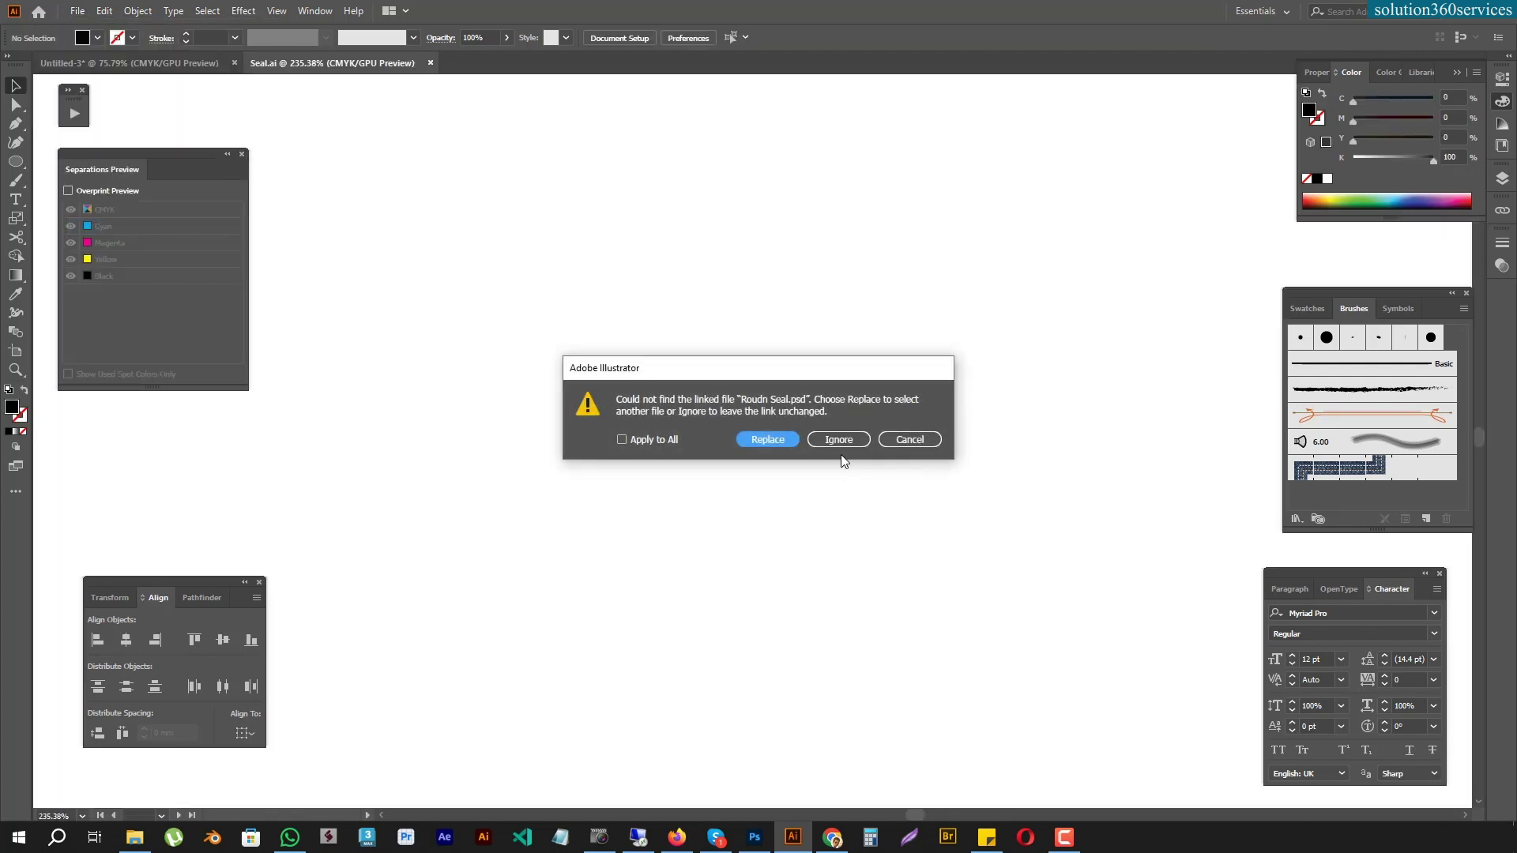
{"action": "left_click", "coordinate": [622, 439]}
{"action": "left_click", "coordinate": [837, 440]}
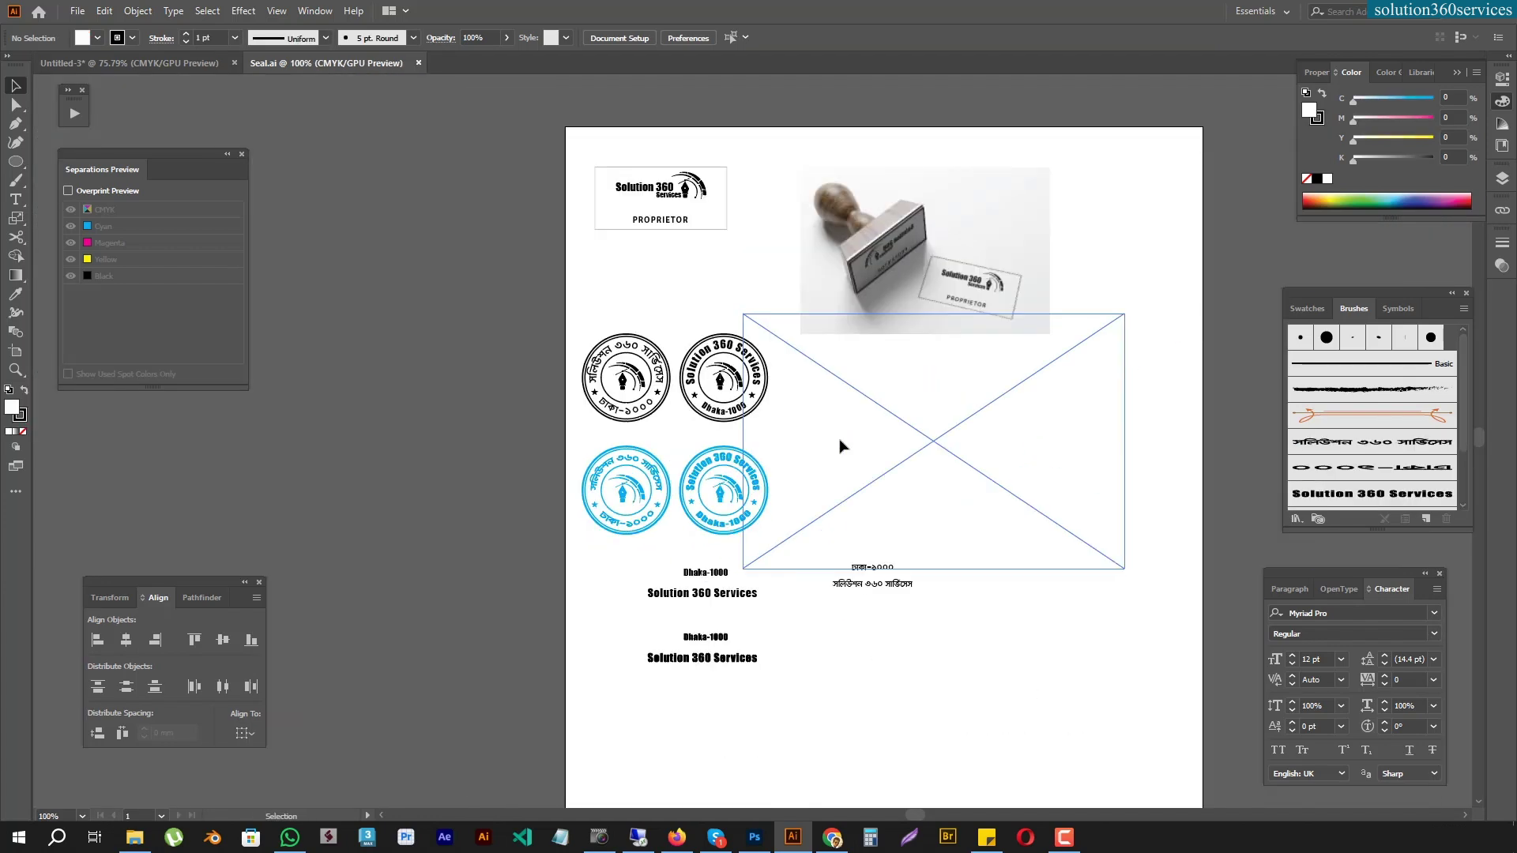
Delete the mockup image, its empty box and the four finished seals
{"action": "key", "text": "a"}
{"action": "left_click_drag", "start_coordinate": [853, 237], "coordinate": [634, 526]}
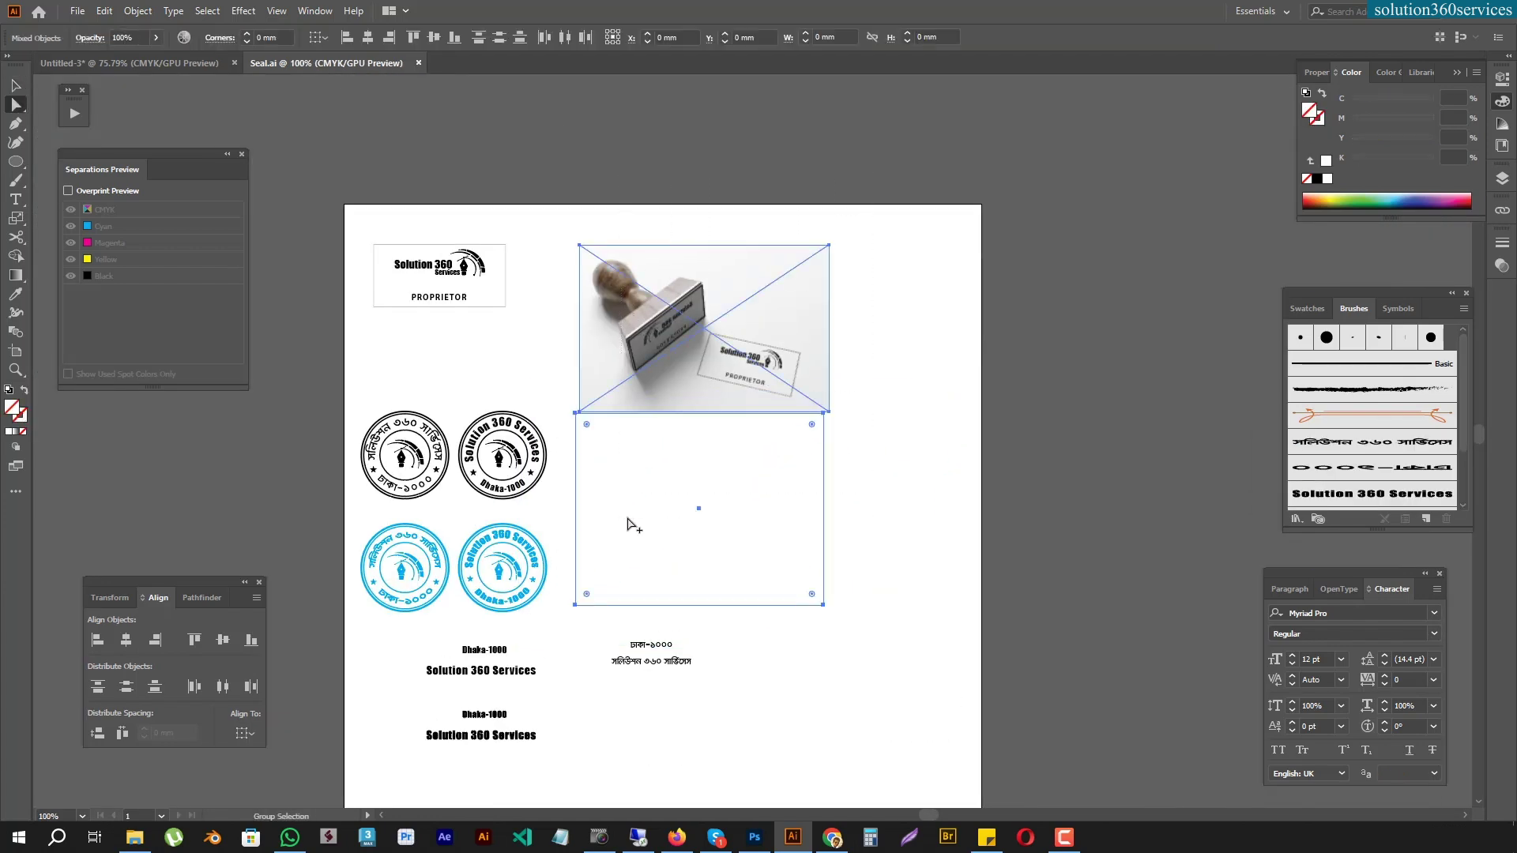
{"action": "key", "text": "Delete"}
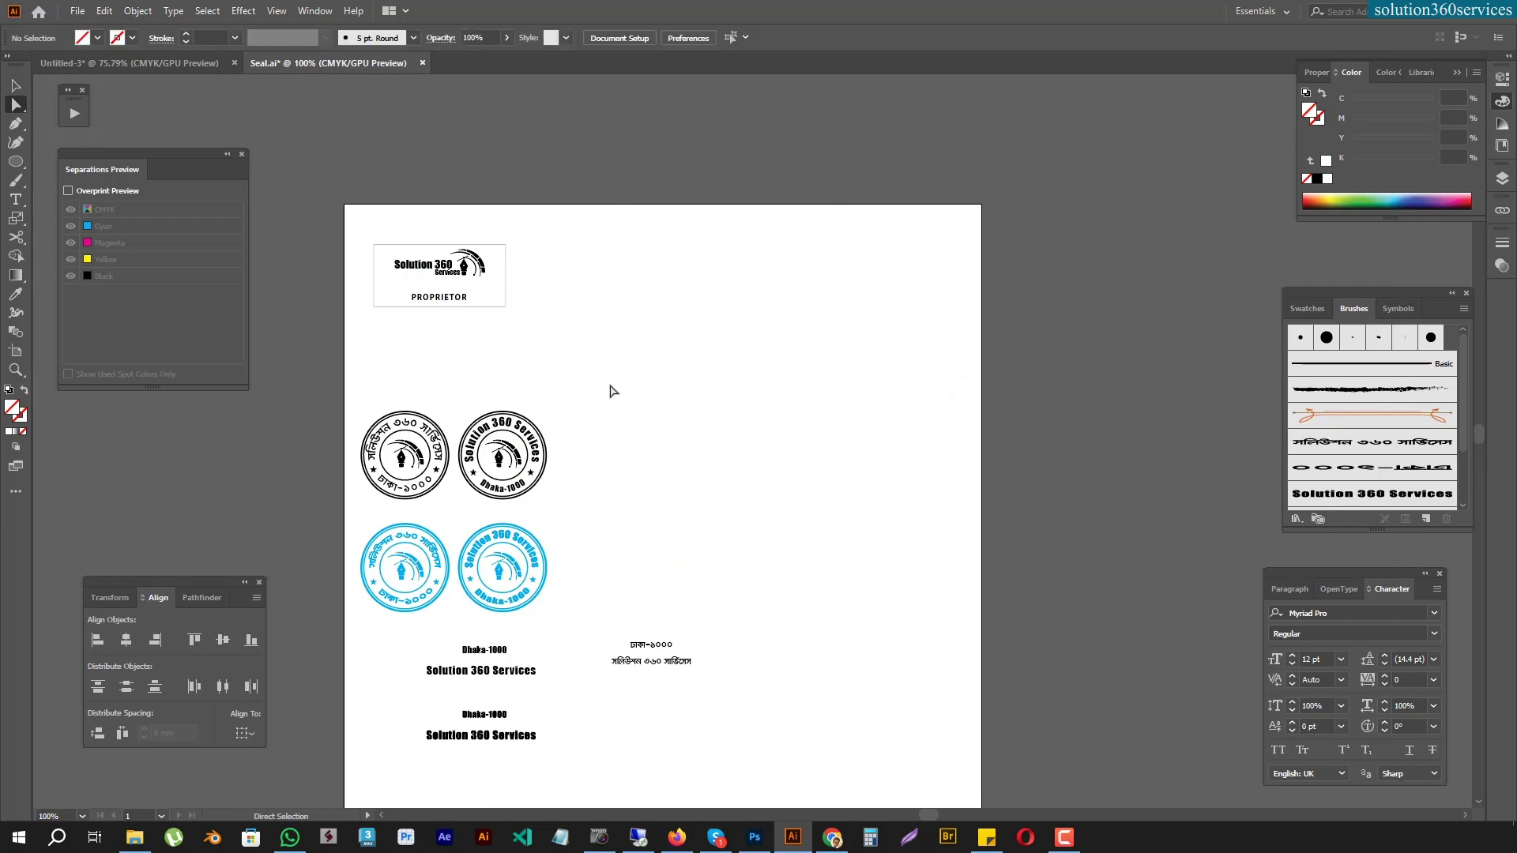
{"action": "left_click_drag", "start_coordinate": [333, 389], "coordinate": [553, 620]}
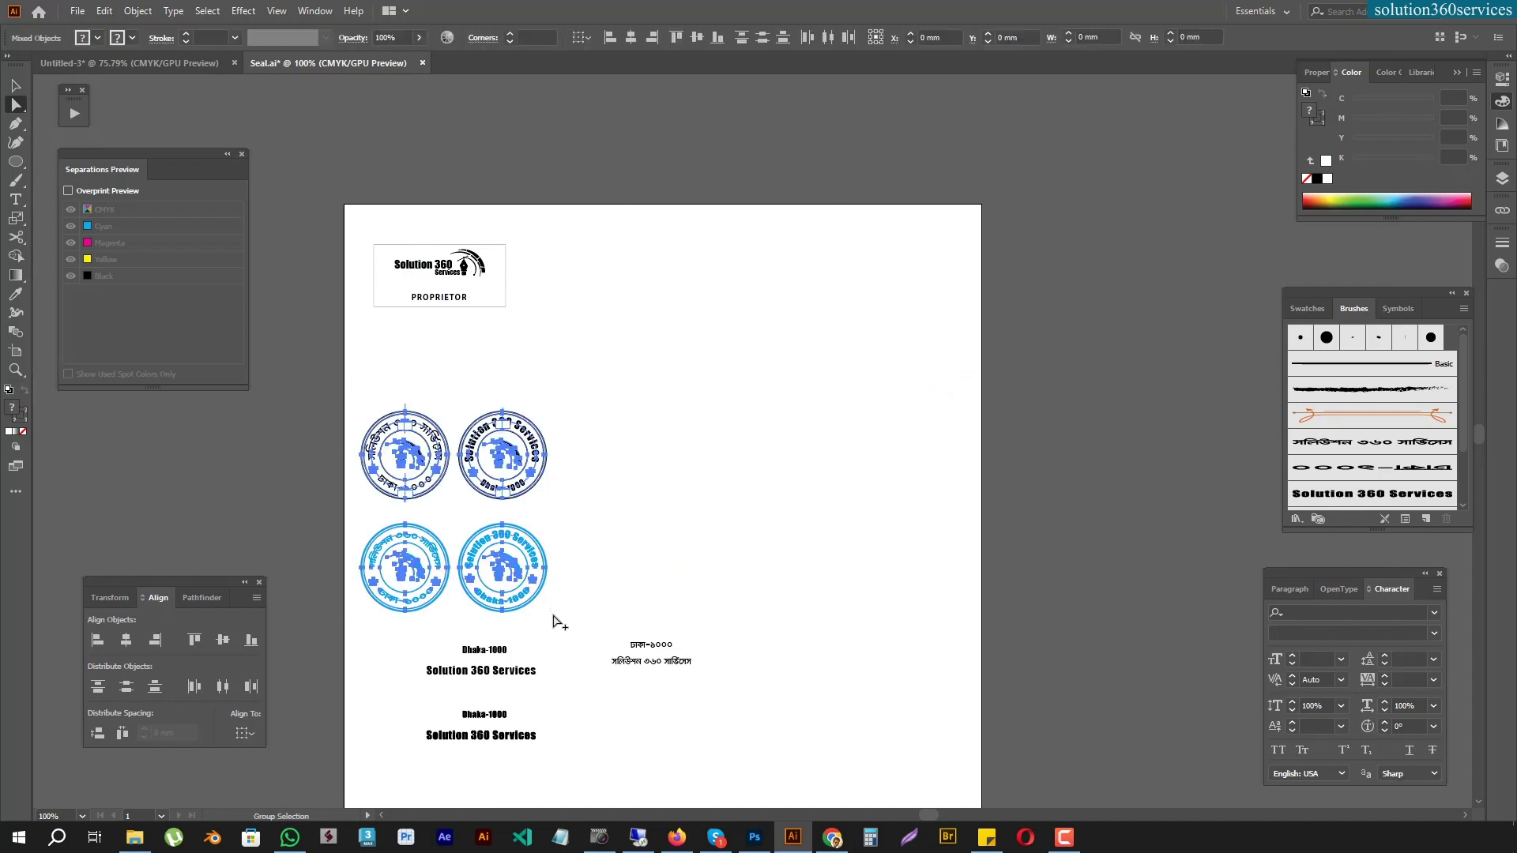
{"action": "key", "text": "Delete"}
Move the Dhaka text groups and Bengali text up the page, enlarging the Bengali text
{"action": "key", "text": "v"}
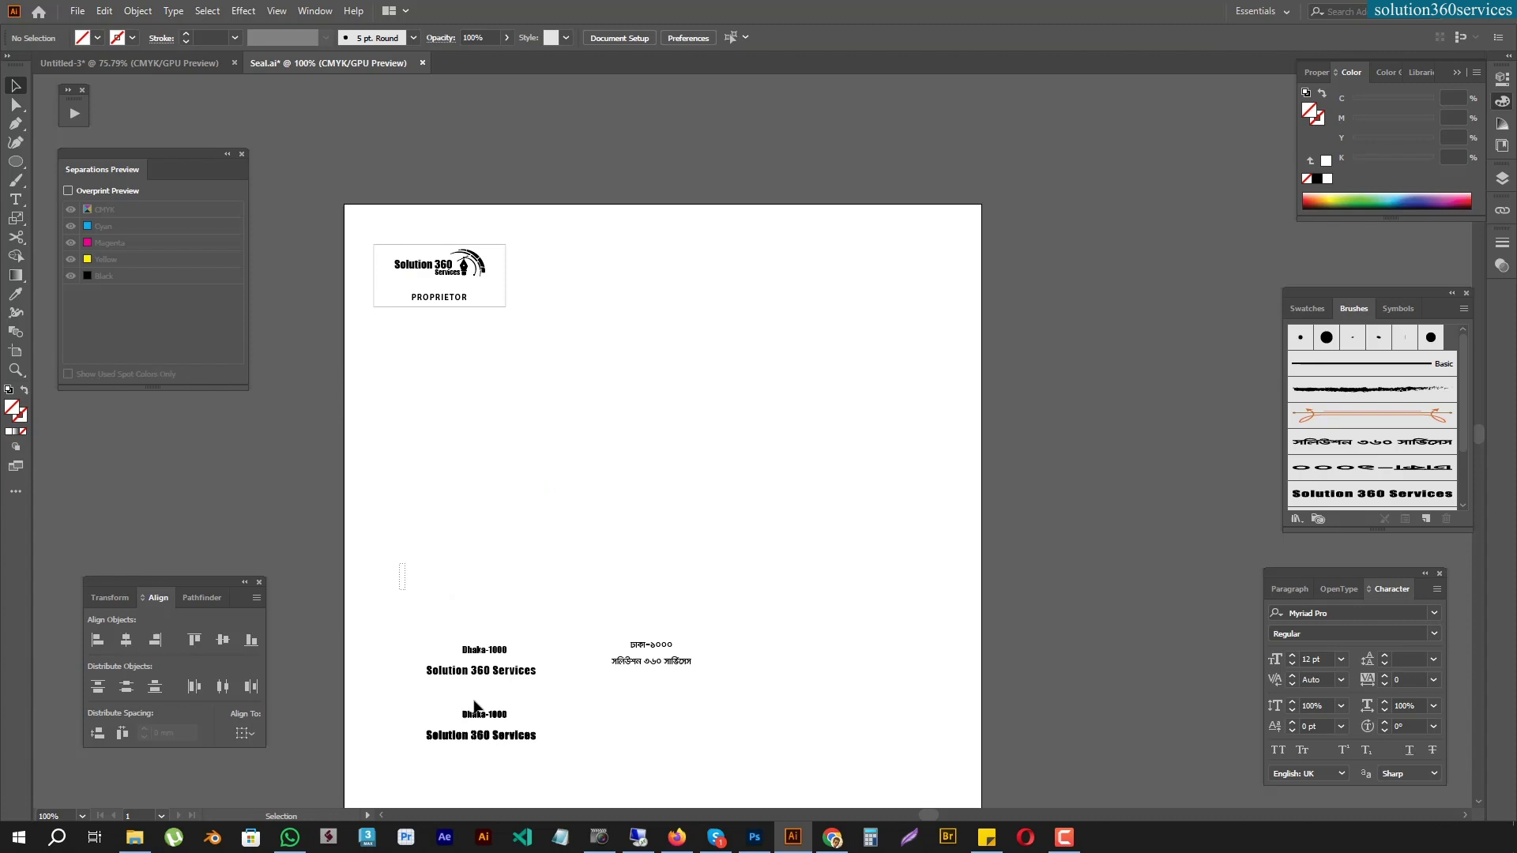
{"action": "left_click_drag", "start_coordinate": [399, 562], "coordinate": [553, 806]}
{"action": "left_click_drag", "start_coordinate": [490, 672], "coordinate": [459, 373]}
{"action": "left_click", "coordinate": [648, 649]}
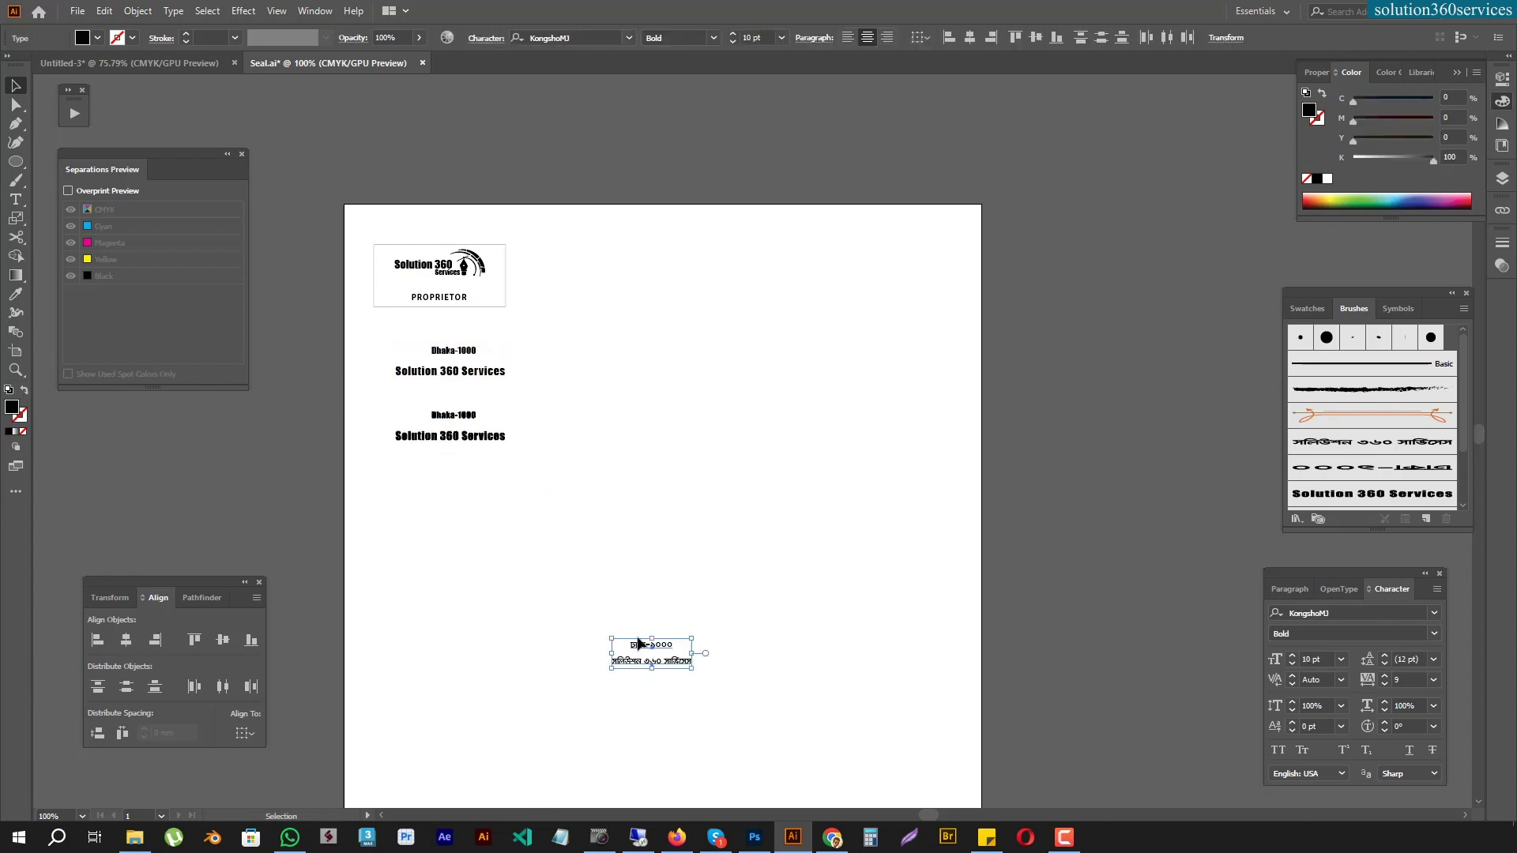
{"action": "mouse_move", "coordinate": [661, 664]}
{"action": "left_mouse_down"}
{"action": "mouse_move", "coordinate": [467, 498]}
{"action": "mouse_move", "coordinate": [467, 531]}
{"action": "left_mouse_up"}
{"action": "left_click", "coordinate": [430, 445]}
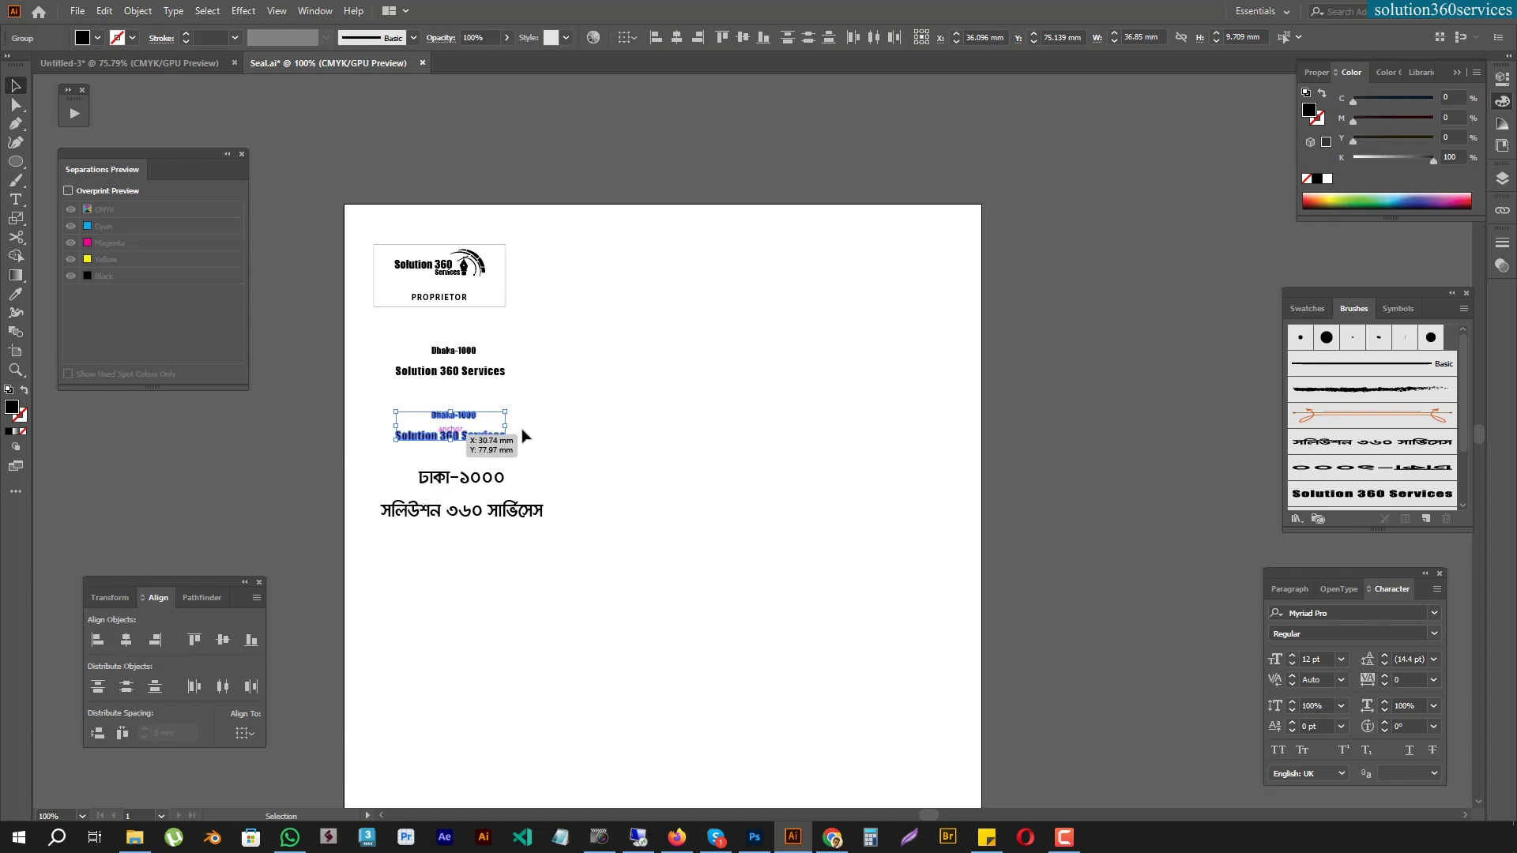
Restore the logo seal circle, zoom in and move it up beside the text
{"action": "key", "text": "Delete"}
{"action": "key", "text": "ctrl+shift+v"}
{"action": "left_click_drag", "start_coordinate": [628, 400], "coordinate": [613, 638]}
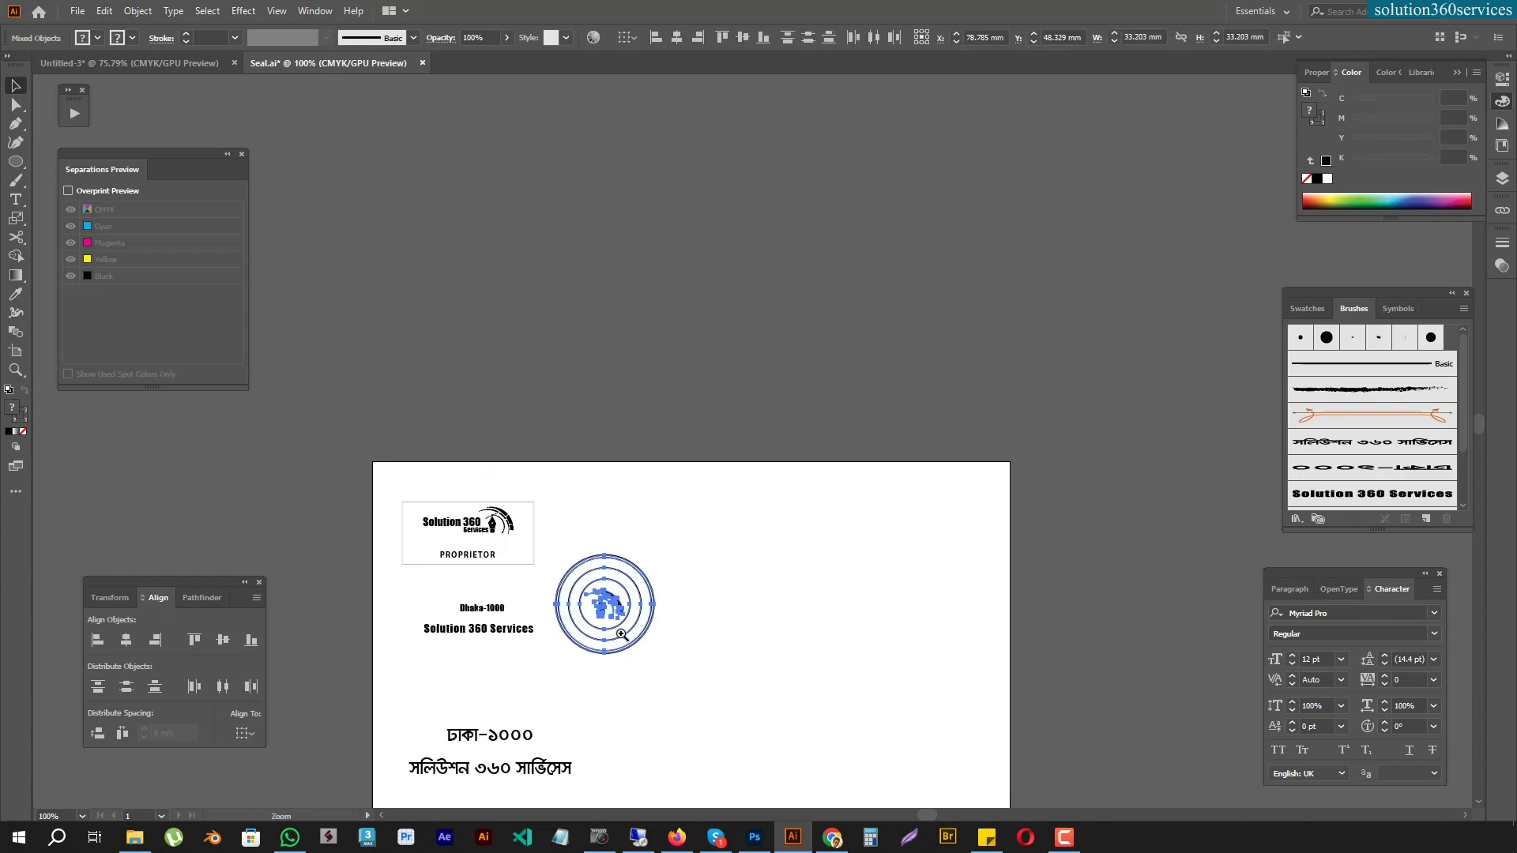
{"action": "scroll", "coordinate": [613, 700], "scroll_direction": "up", "scroll_amount": 3}
{"action": "left_click_drag", "start_coordinate": [644, 385], "coordinate": [665, 286]}
{"action": "left_click", "coordinate": [704, 508]}
{"action": "left_click_drag", "start_coordinate": [713, 451], "coordinate": [695, 543]}
Run the pasted 'Solution 360 Services' text along the seal's inner circle with Type on a Path
{"action": "key", "text": "a"}
{"action": "left_click", "coordinate": [423, 516]}
{"action": "key", "text": "v"}
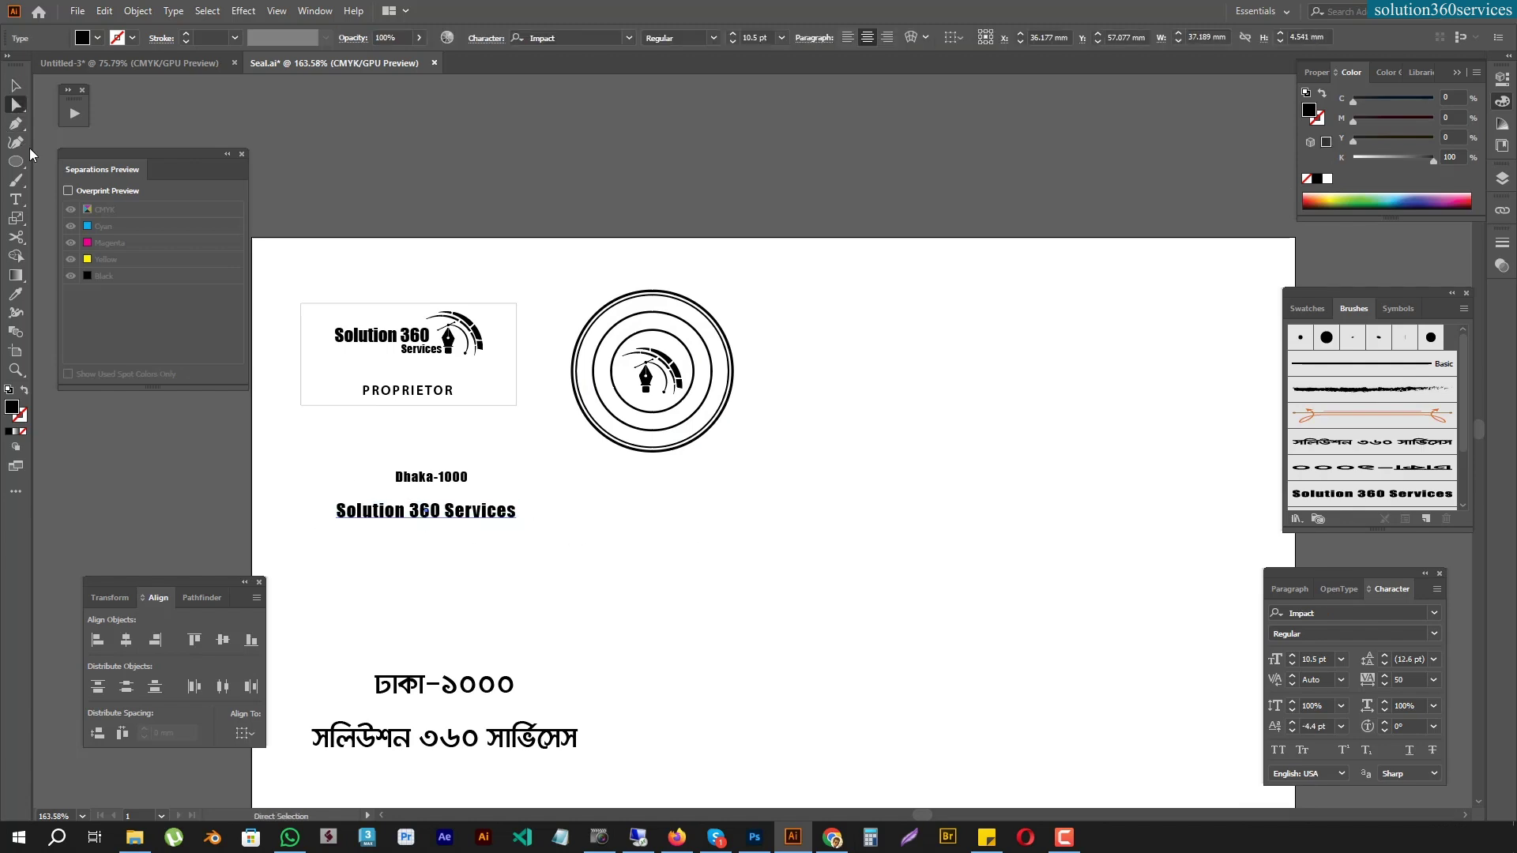
{"action": "left_click", "coordinate": [16, 199]}
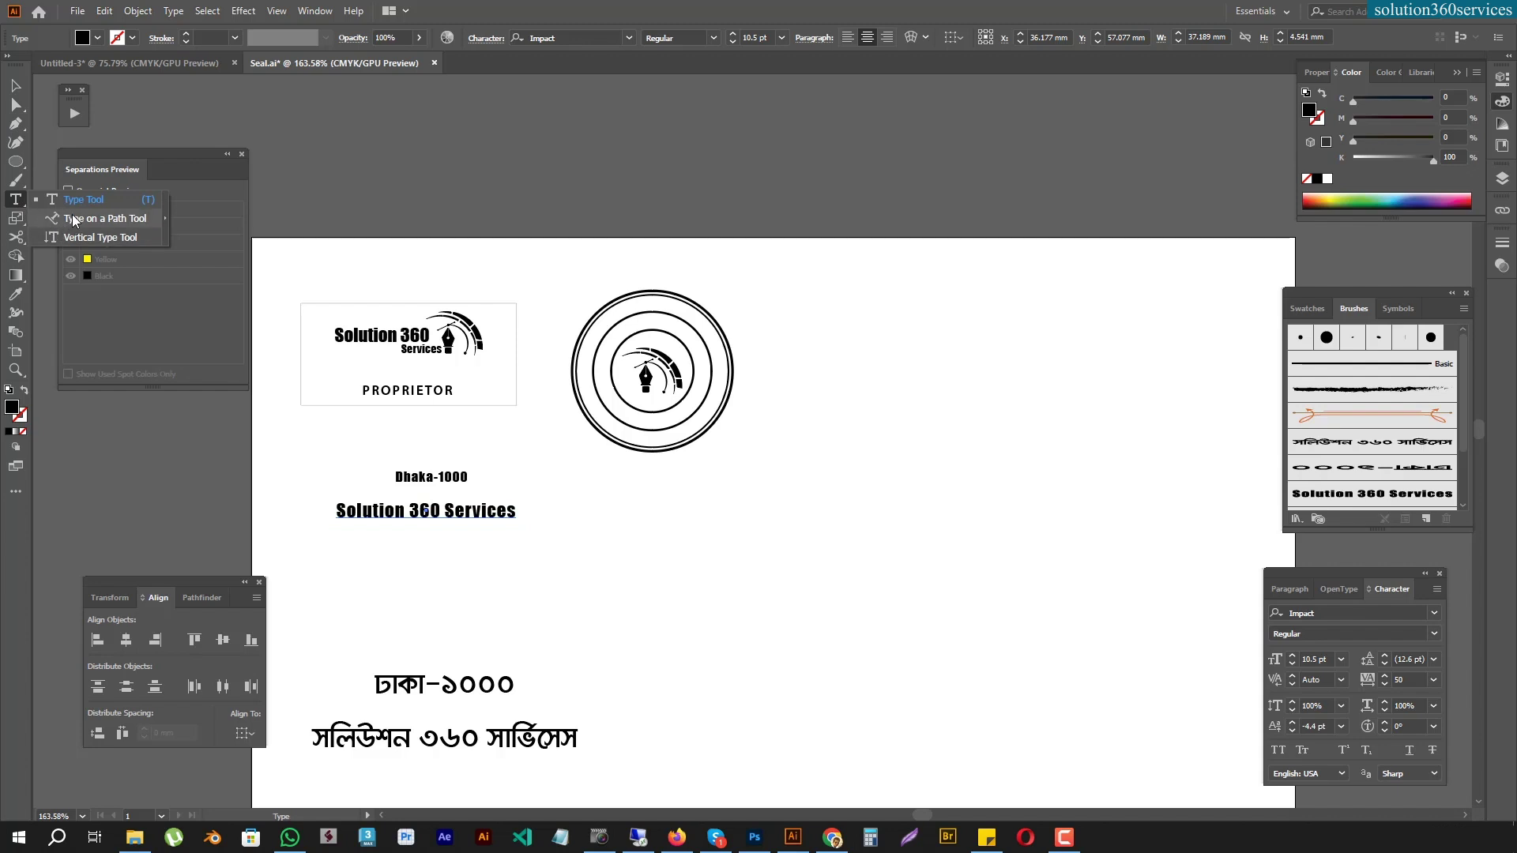
{"action": "left_click", "coordinate": [74, 220]}
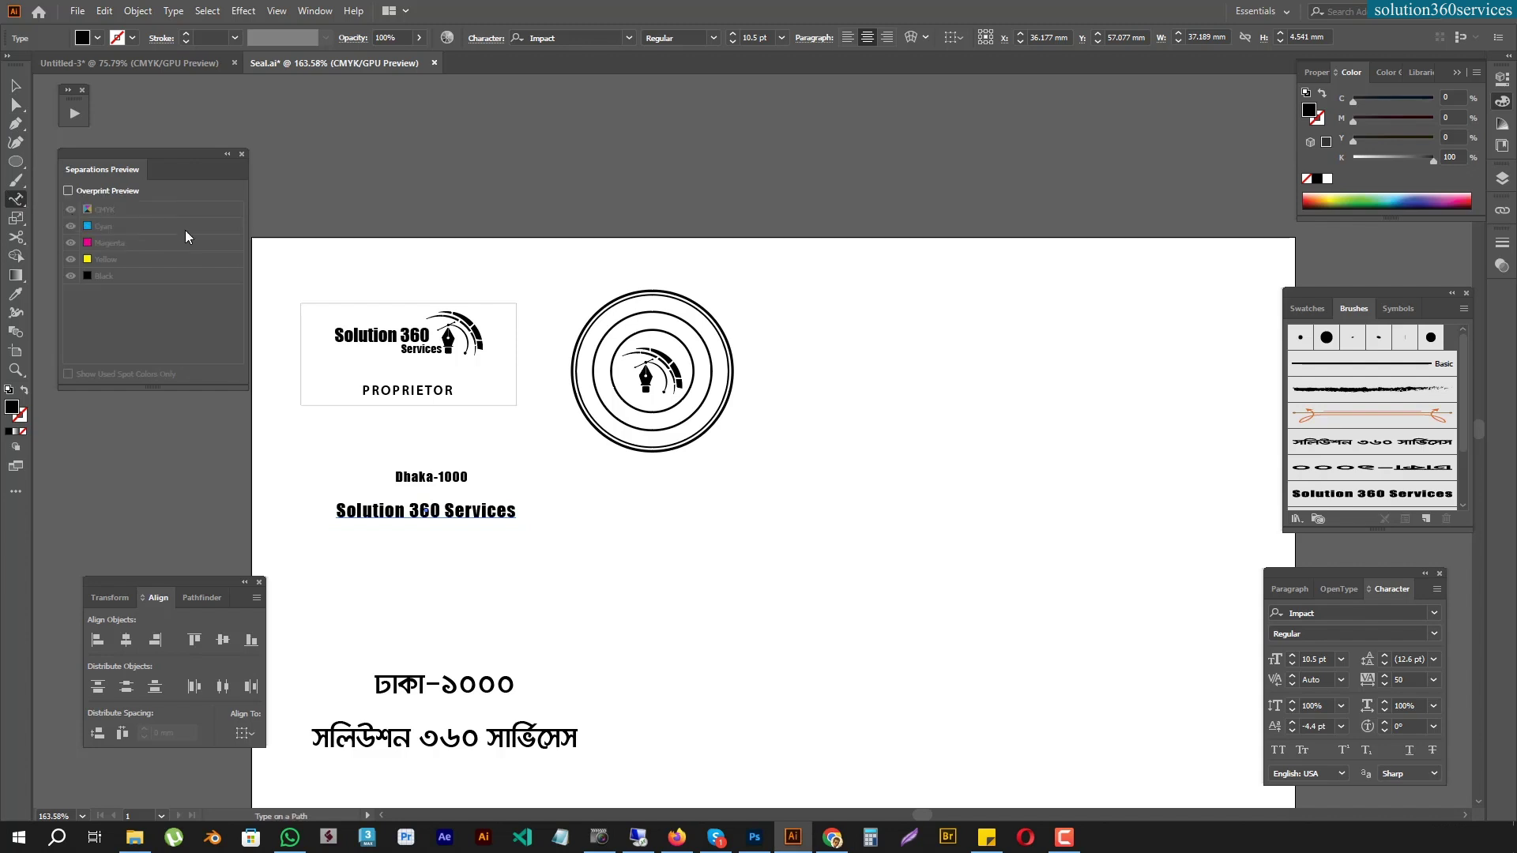
{"action": "left_click", "coordinate": [657, 308]}
{"action": "type", "text": "Solution 360 Services"}
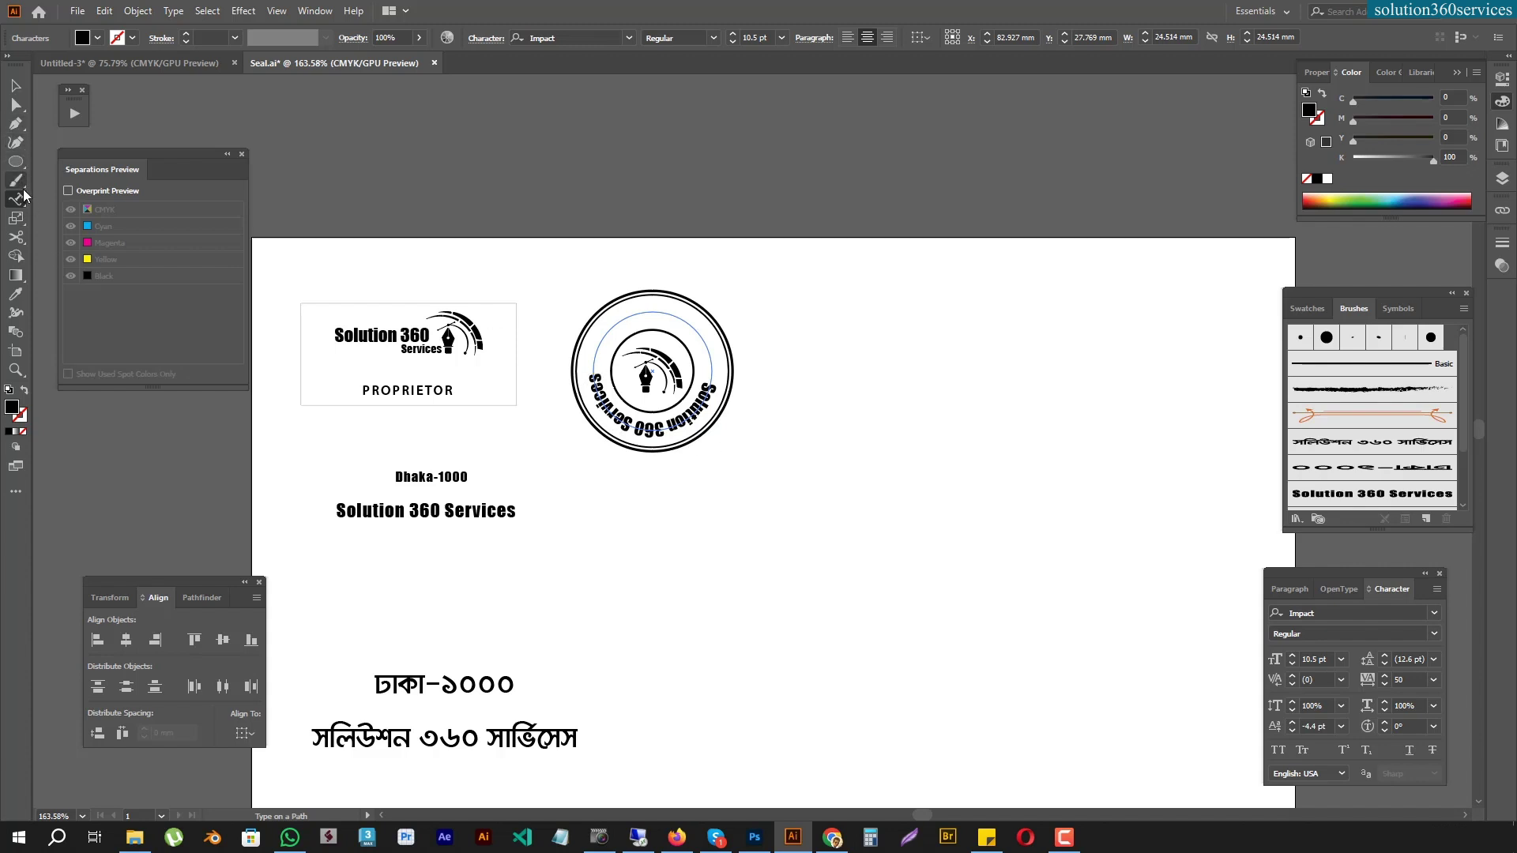
{"action": "key", "text": "Escape"}
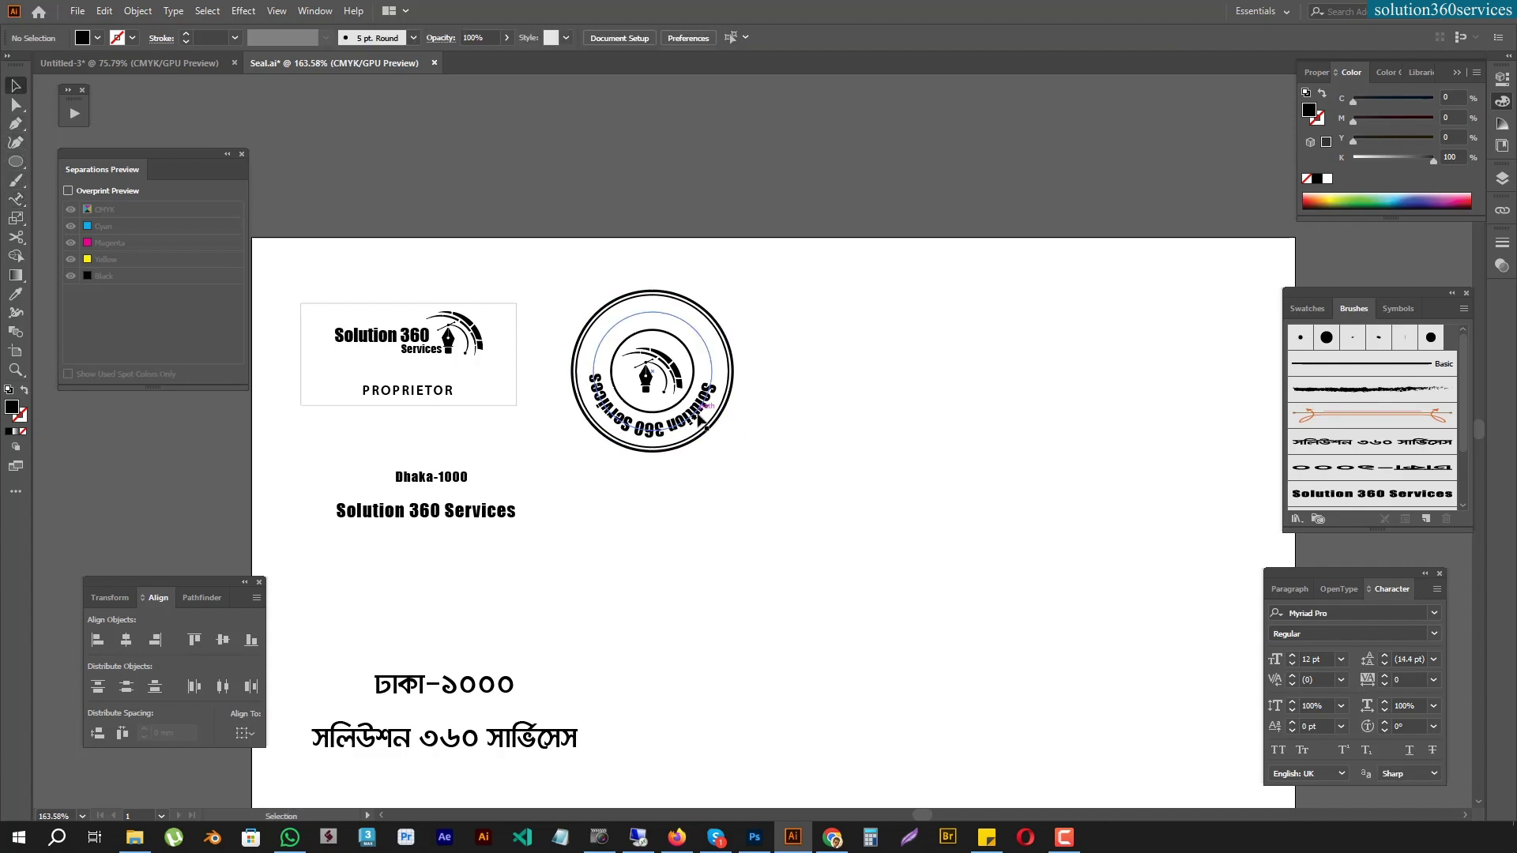
Rotate the circular text 180° so it runs across the seal's top
{"action": "key", "text": "r"}
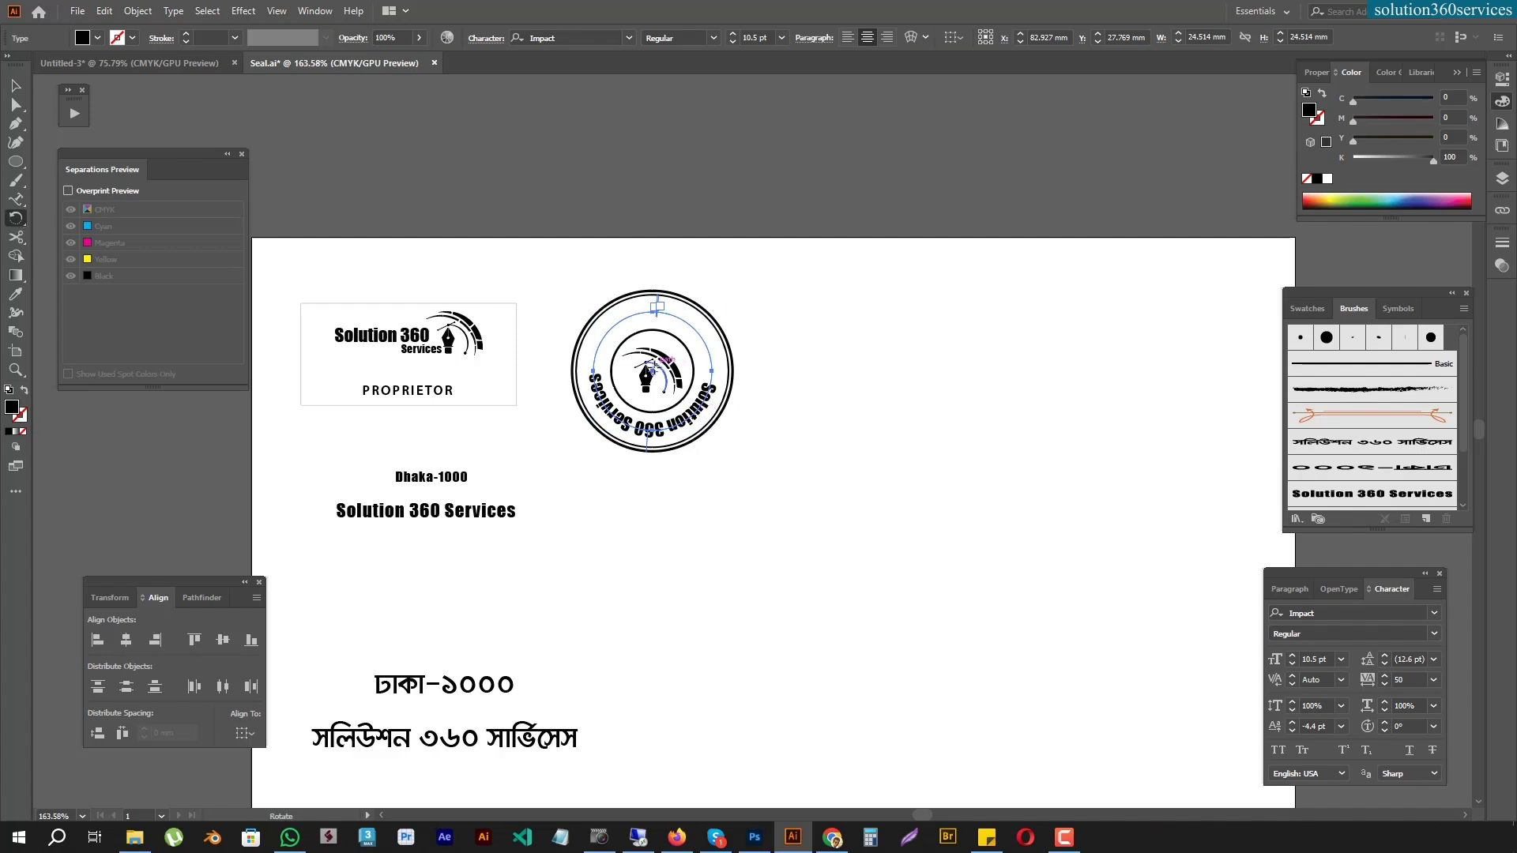
{"action": "mouse_move", "coordinate": [637, 483]}
{"action": "left_mouse_down"}
{"action": "mouse_move", "coordinate": [660, 301]}
{"action": "mouse_move", "coordinate": [699, 310]}
{"action": "left_mouse_up"}
{"action": "key", "text": "v"}
{"action": "left_click", "coordinate": [840, 529]}
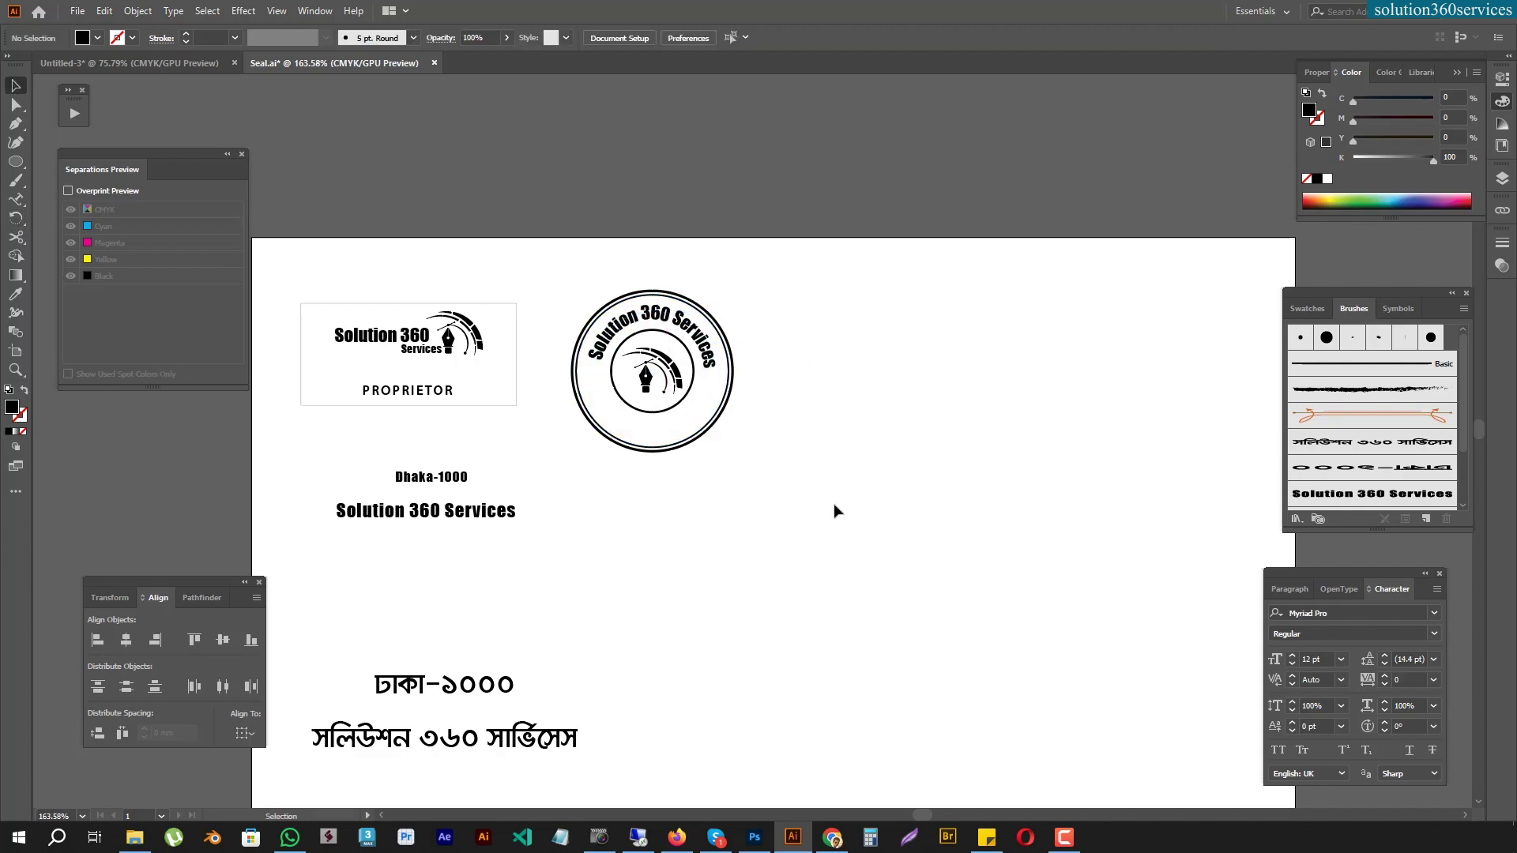
Rotate a copy of the circular Solution 360 Services text to the seal's bottom
{"action": "left_click", "coordinate": [671, 328]}
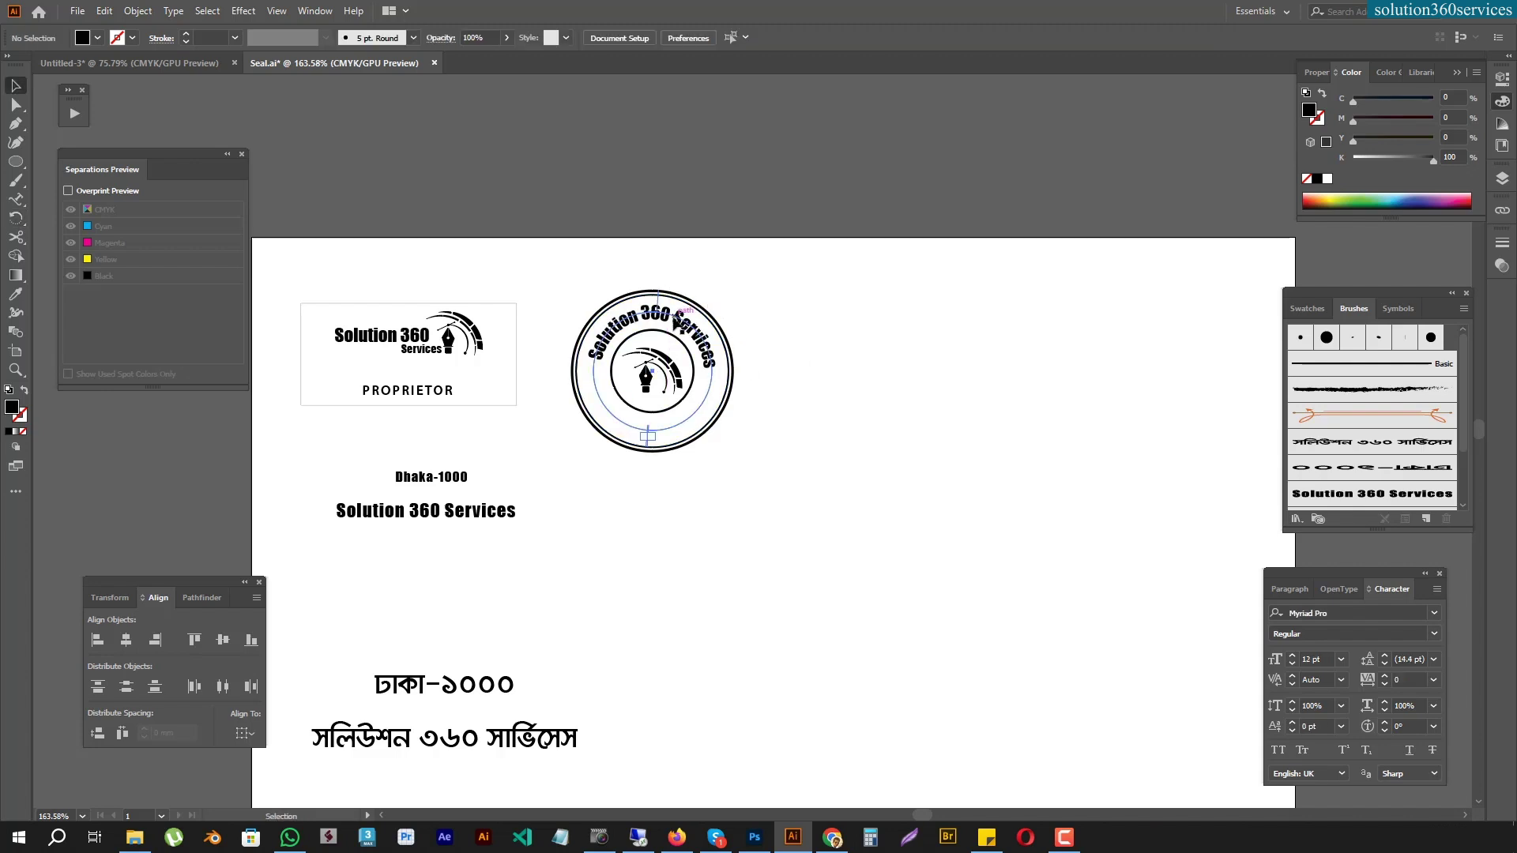
{"action": "left_click", "coordinate": [893, 439]}
{"action": "key", "text": "ctrl+z"}
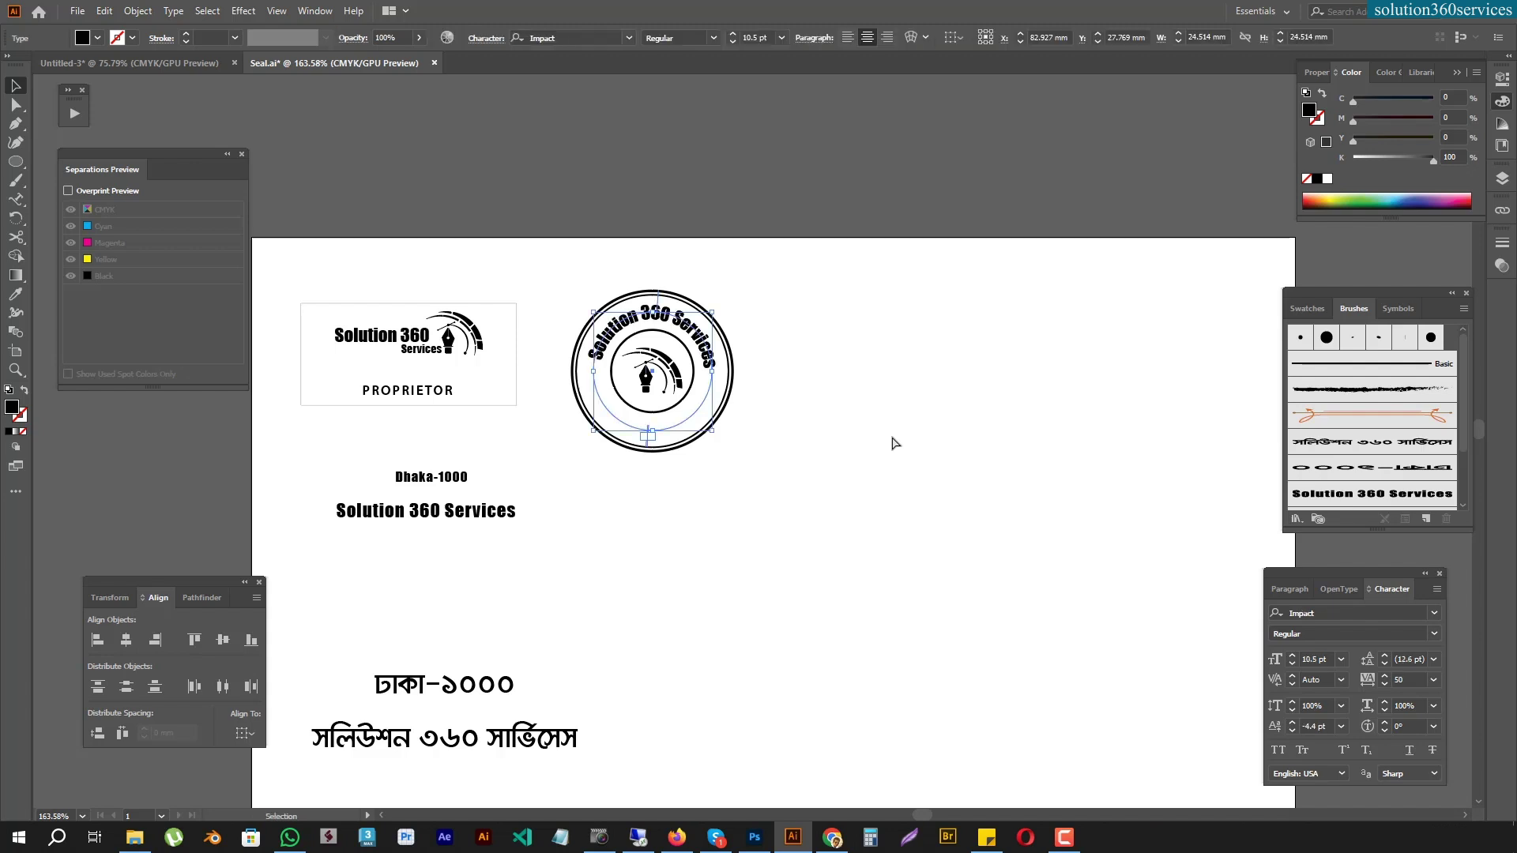
{"action": "key", "text": "r"}
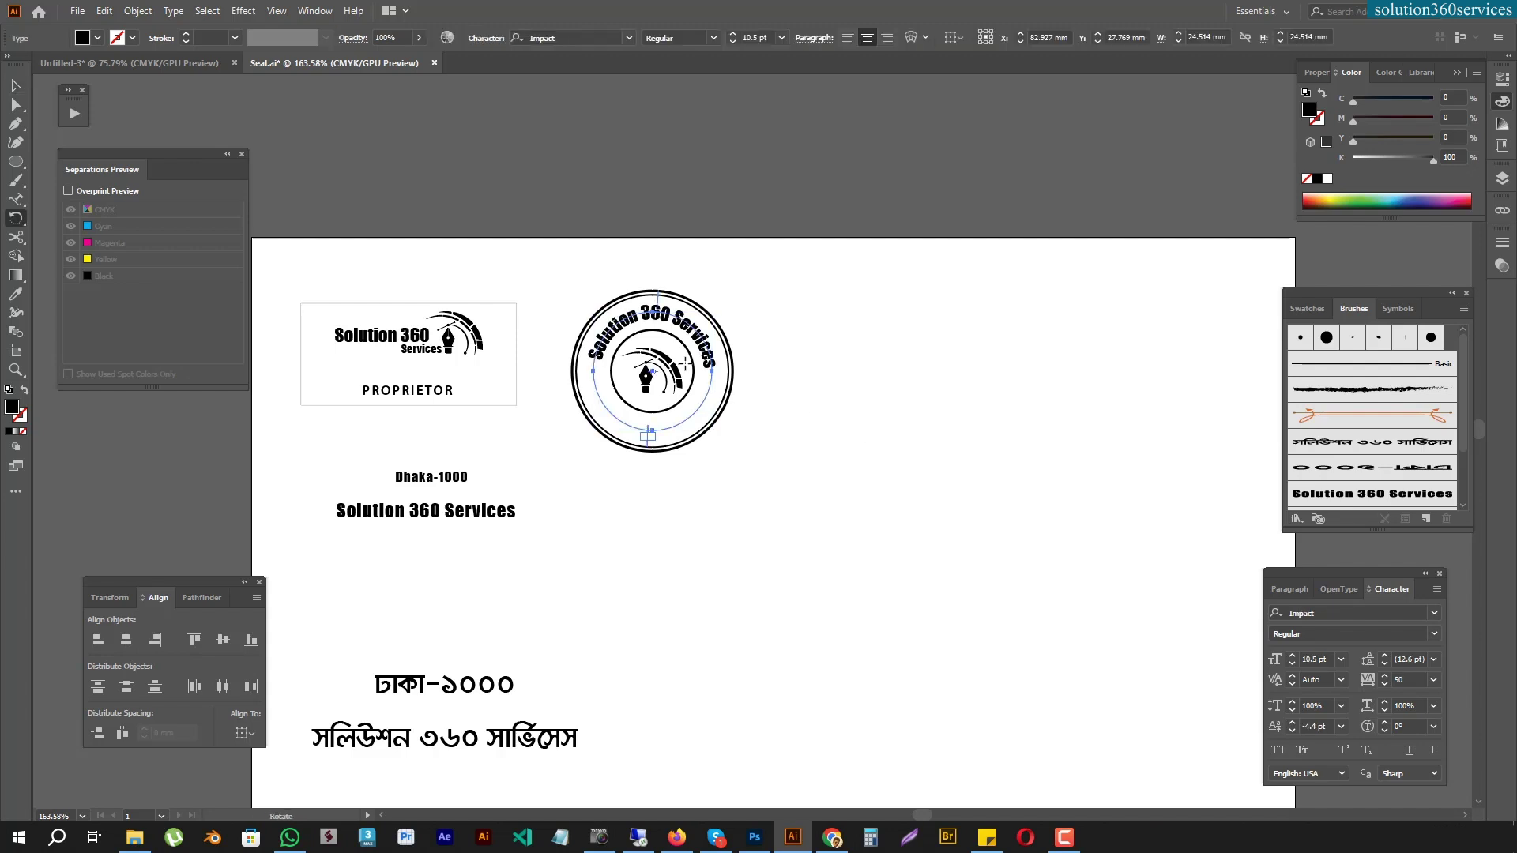
{"action": "left_click_drag", "start_coordinate": [790, 343], "coordinate": [528, 412]}
{"action": "key", "text": "v"}
Replace the bottom circular text's wording with 'Dhaka-1000'
{"action": "left_click", "coordinate": [433, 478]}
{"action": "left_click", "coordinate": [706, 640]}
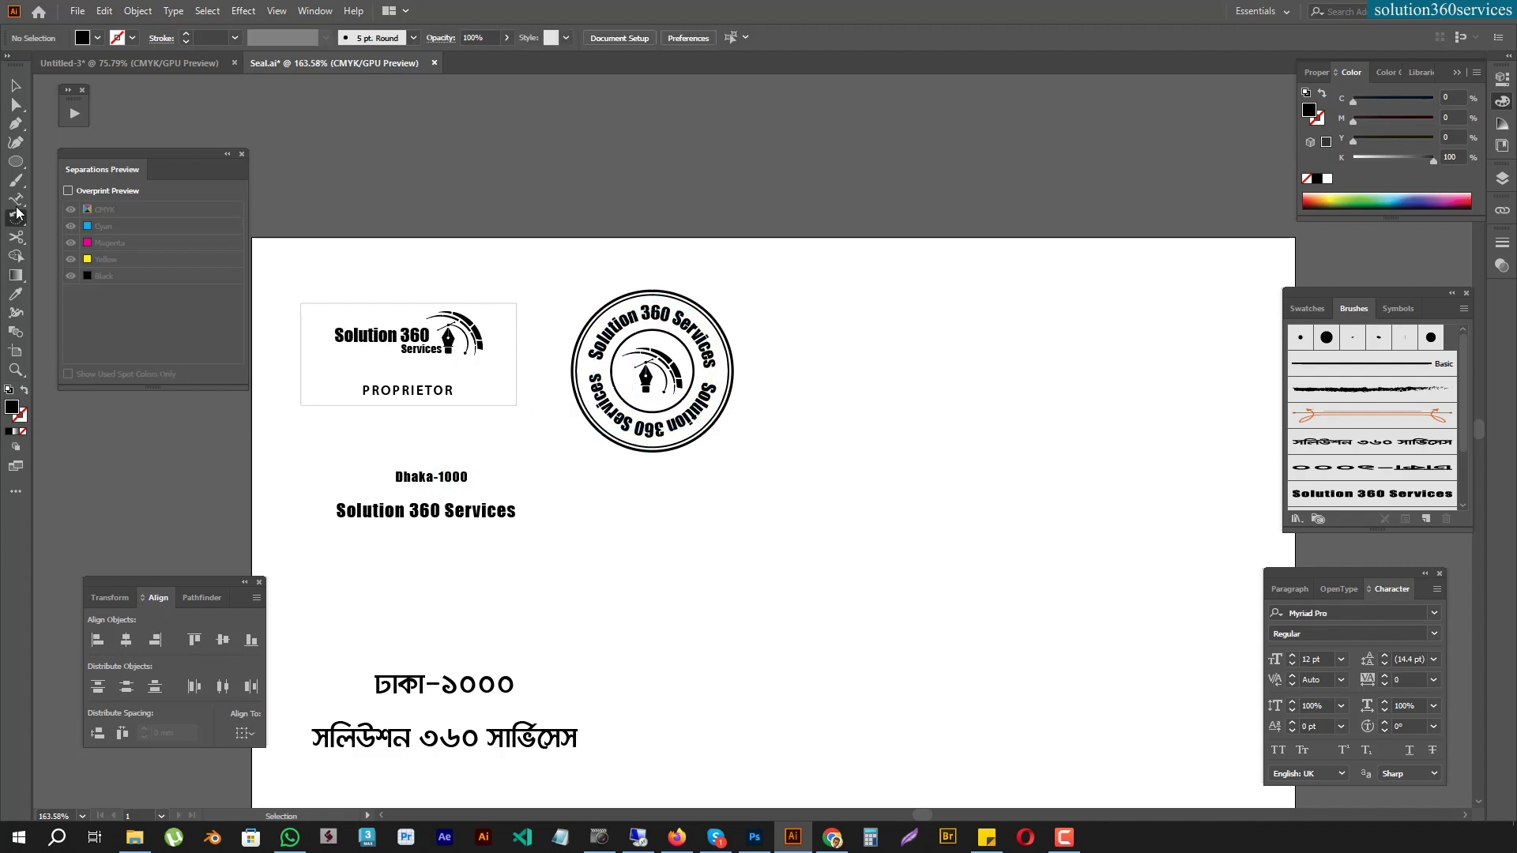
{"action": "left_click", "coordinate": [16, 207]}
{"action": "left_click", "coordinate": [659, 424]}
{"action": "key", "text": "ctrl+a"}
{"action": "type", "text": "Dhaka-1000"}
{"action": "key", "text": "Escape"}
{"action": "left_click_drag", "start_coordinate": [790, 474], "coordinate": [787, 566]}
Flip Dhaka-1000 across its circle and rotate it onto the seal's bottom arc
{"action": "scroll", "coordinate": [786, 565], "scroll_direction": "up", "scroll_amount": 4, "text": "alt"}
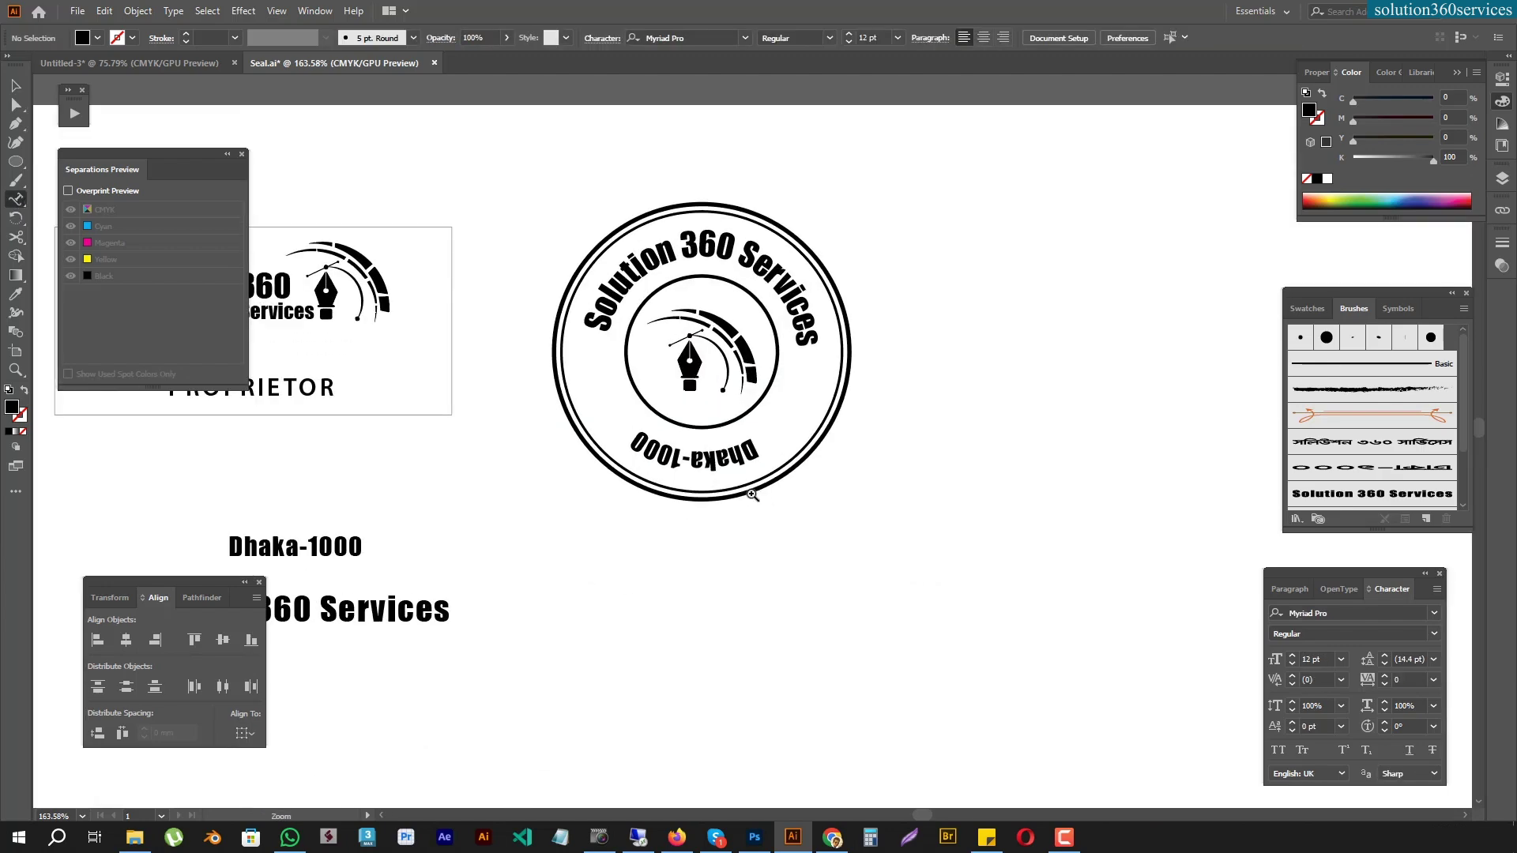
{"action": "left_click_drag", "start_coordinate": [772, 452], "coordinate": [634, 584]}
{"action": "left_click", "coordinate": [587, 605], "text": "ctrl"}
{"action": "left_click_drag", "start_coordinate": [588, 616], "coordinate": [595, 556]}
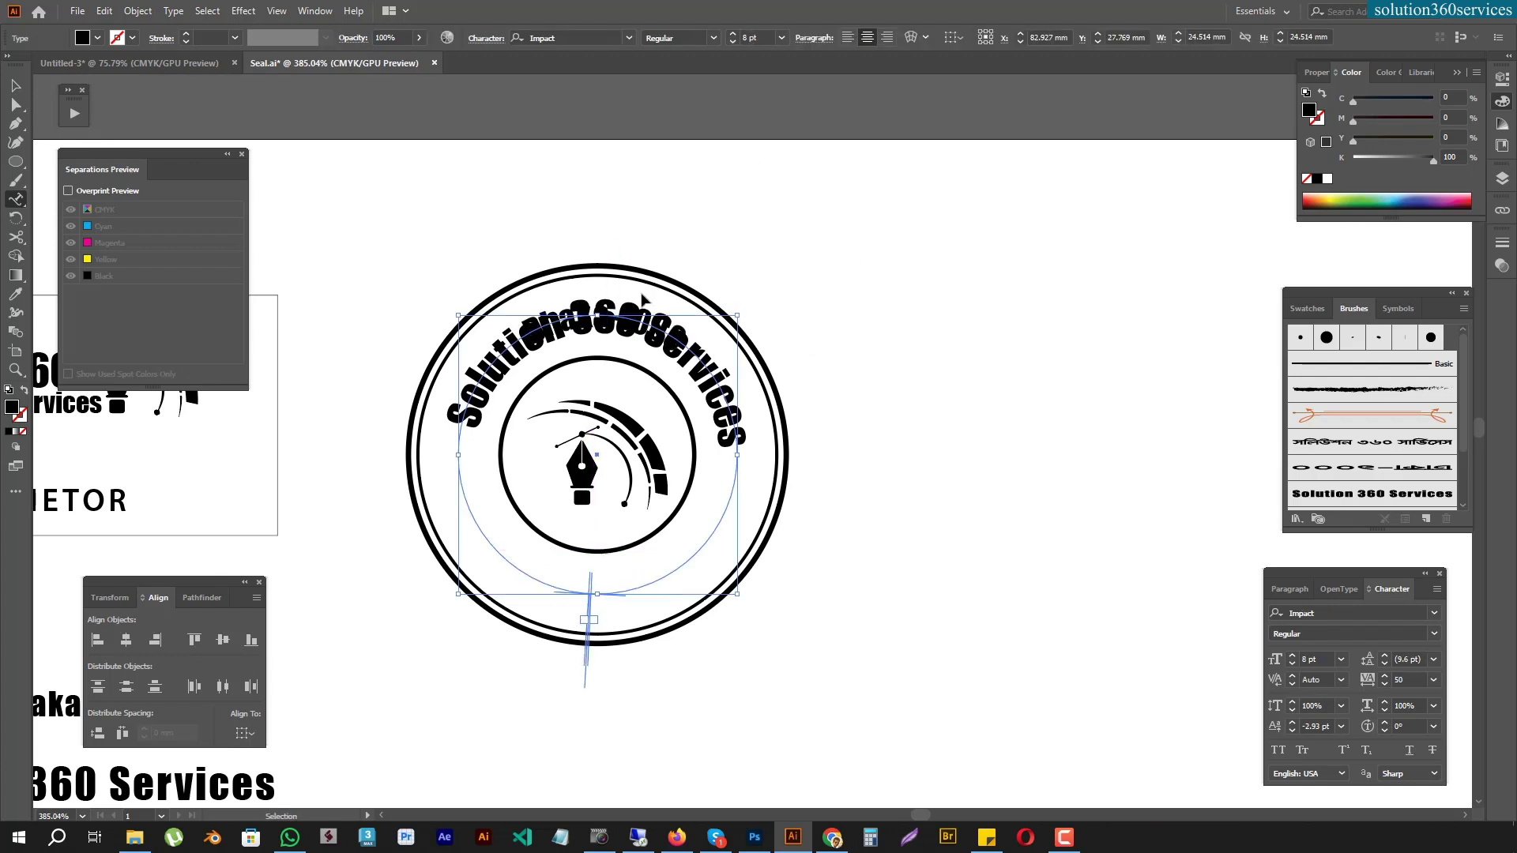
{"action": "key", "text": "r"}
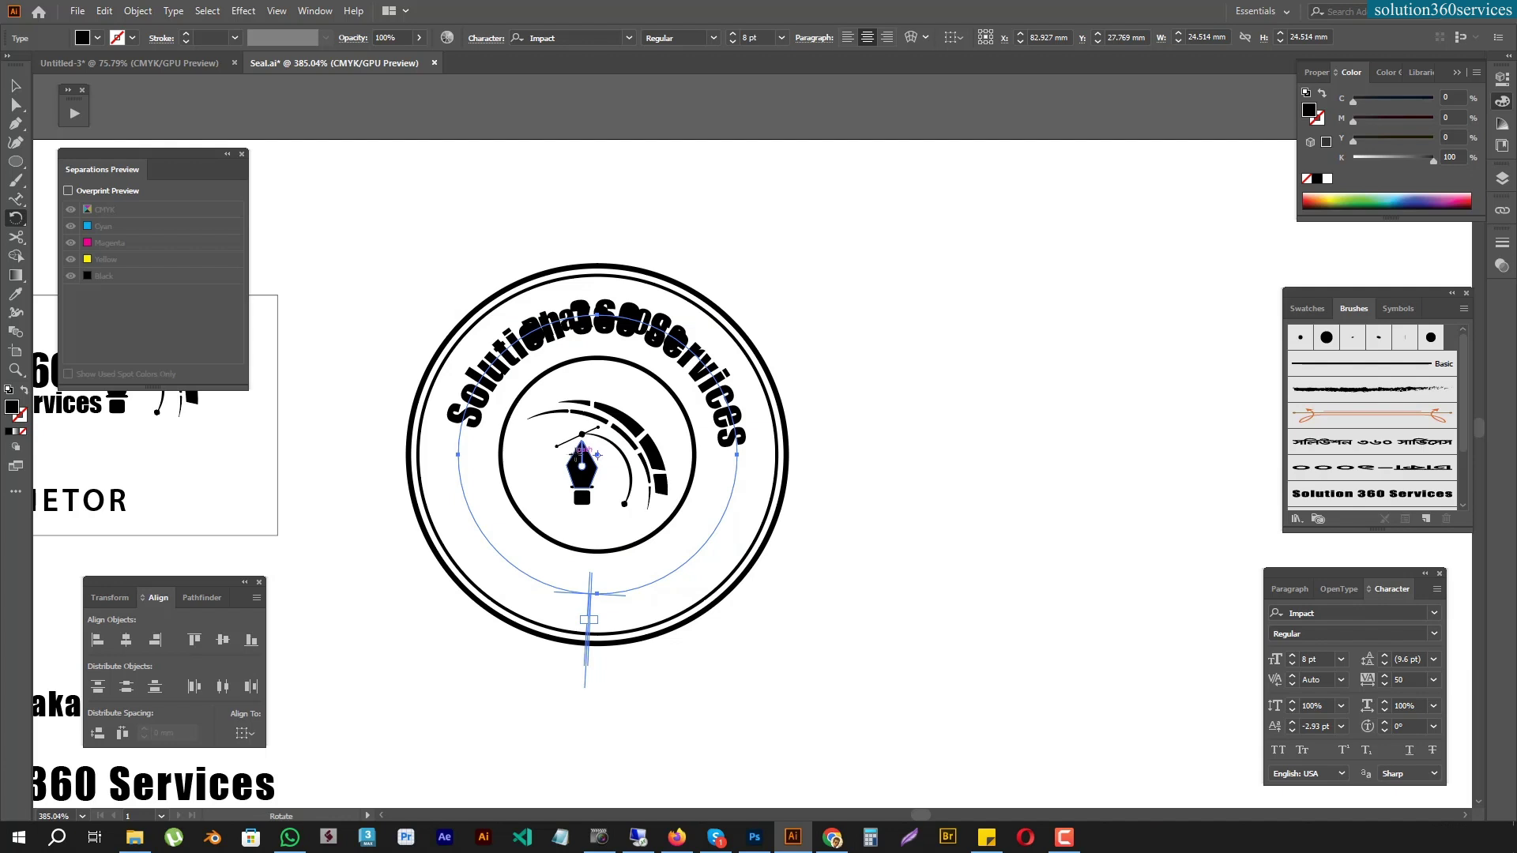
{"action": "left_click_drag", "start_coordinate": [589, 619], "coordinate": [388, 569]}
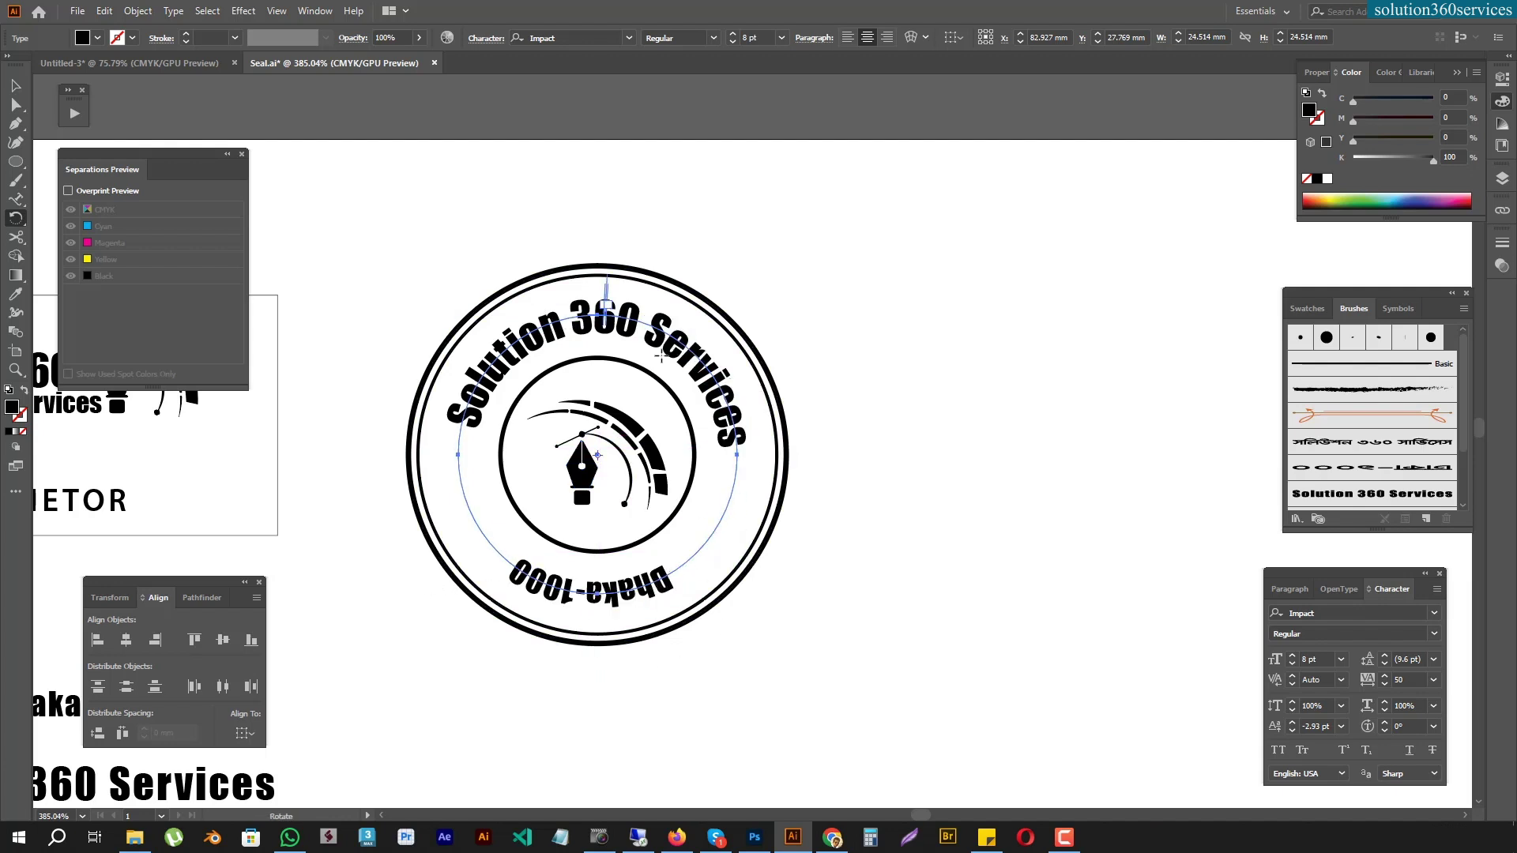
{"action": "double_click", "coordinate": [16, 200]}
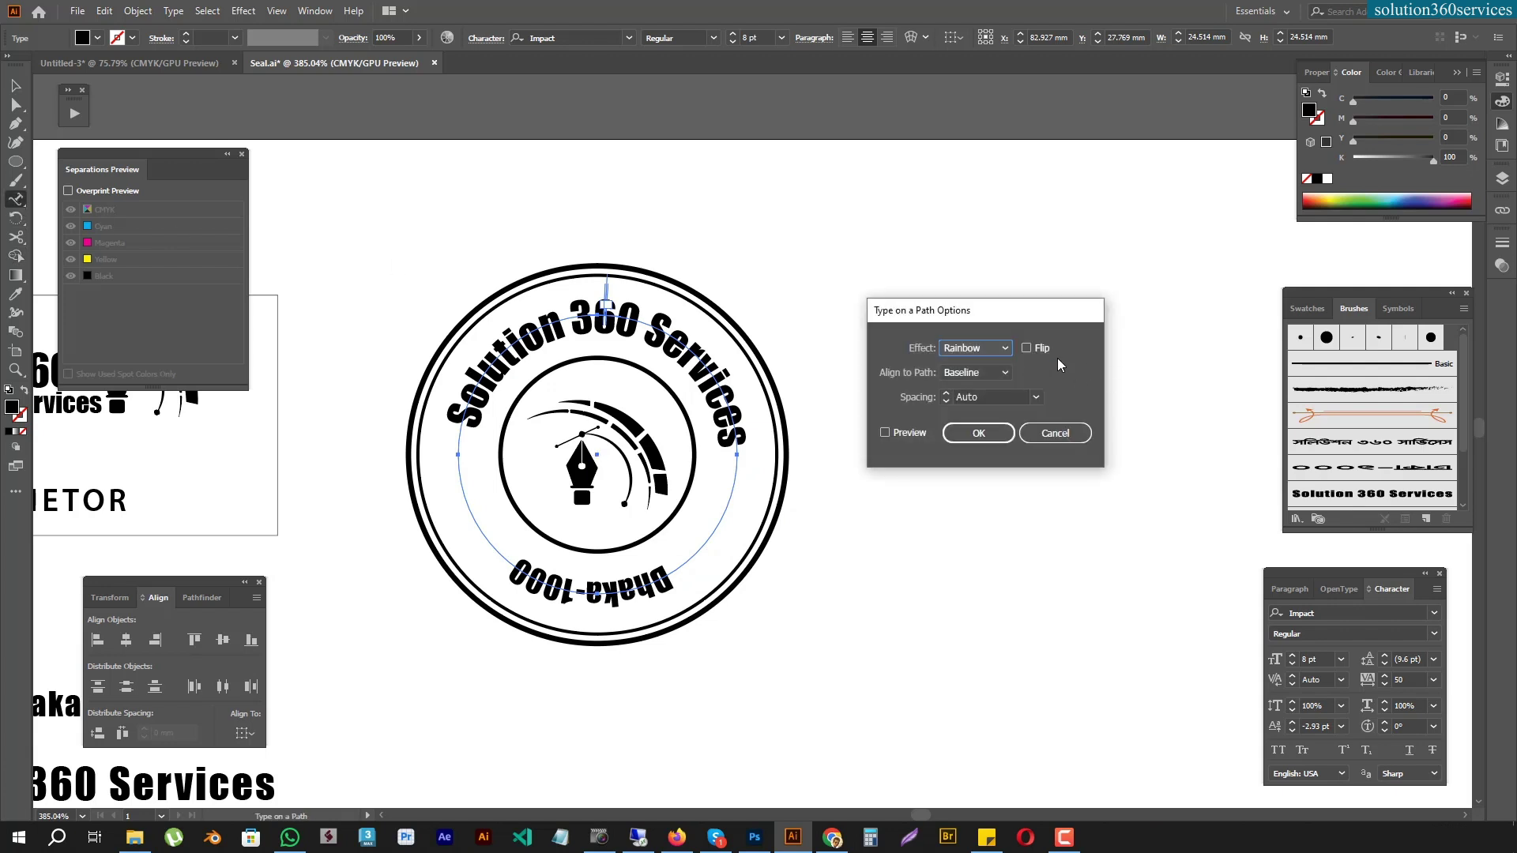
Enable Flip in Type on a Path Options so Dhaka-1000 reads upright, then zoom out
{"action": "left_click", "coordinate": [1028, 348]}
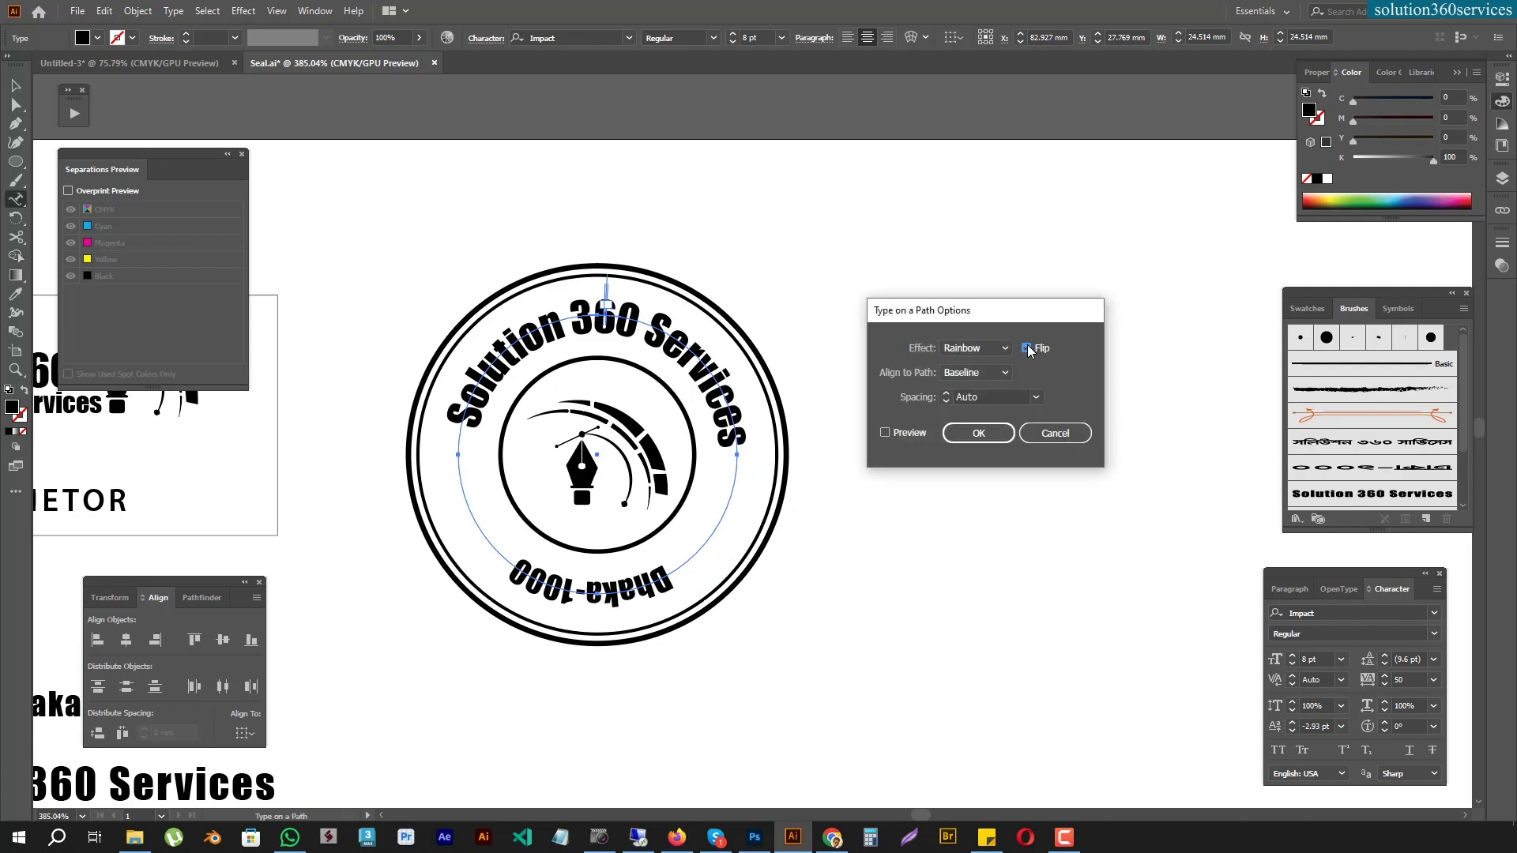
{"action": "left_click", "coordinate": [907, 433]}
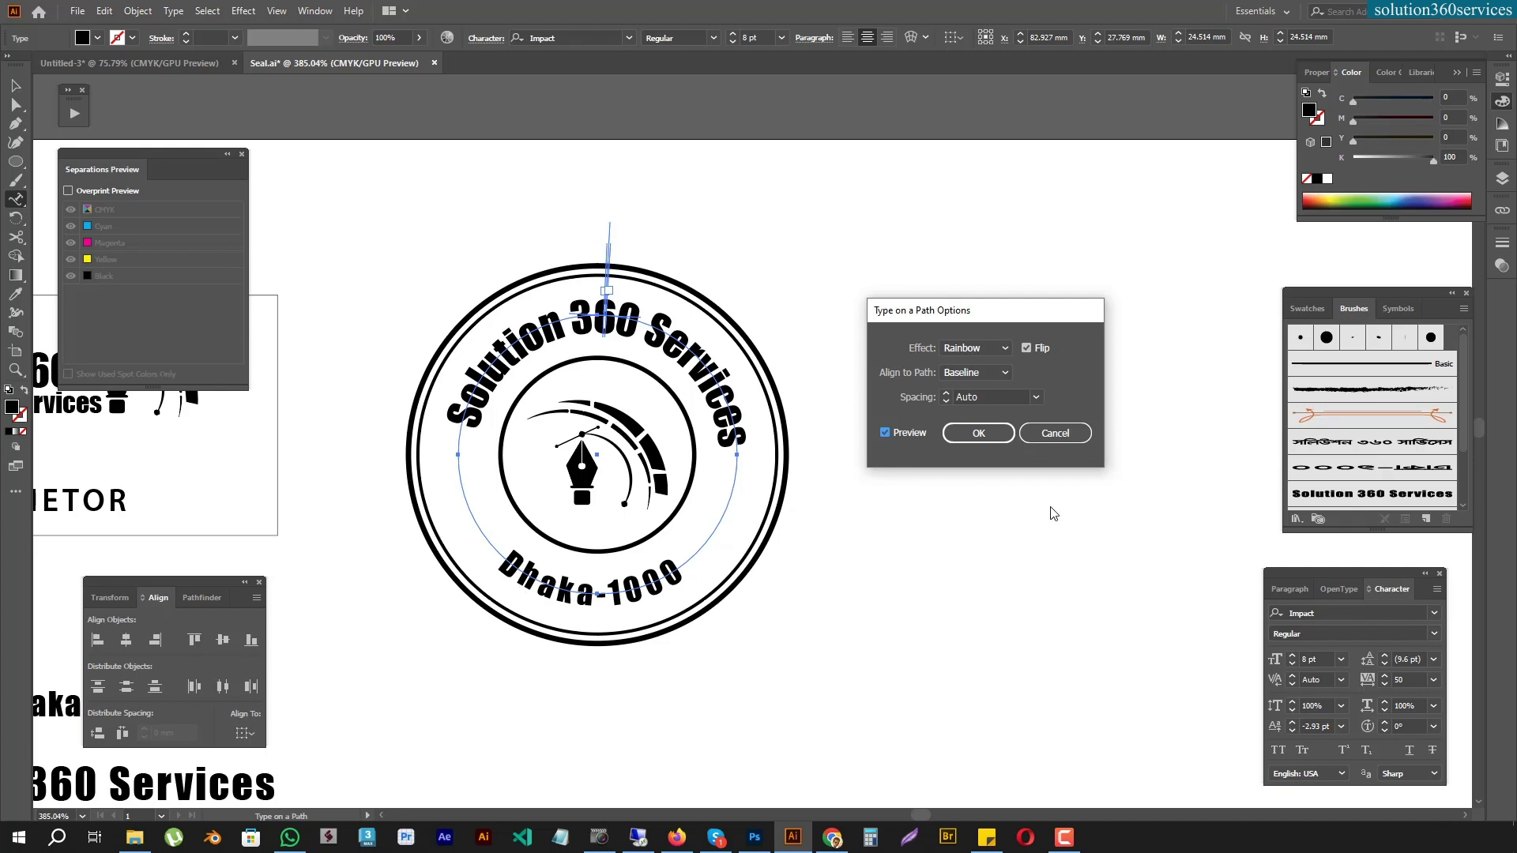
{"action": "left_click", "coordinate": [978, 433]}
{"action": "key", "text": "v"}
{"action": "left_click", "coordinate": [1027, 553]}
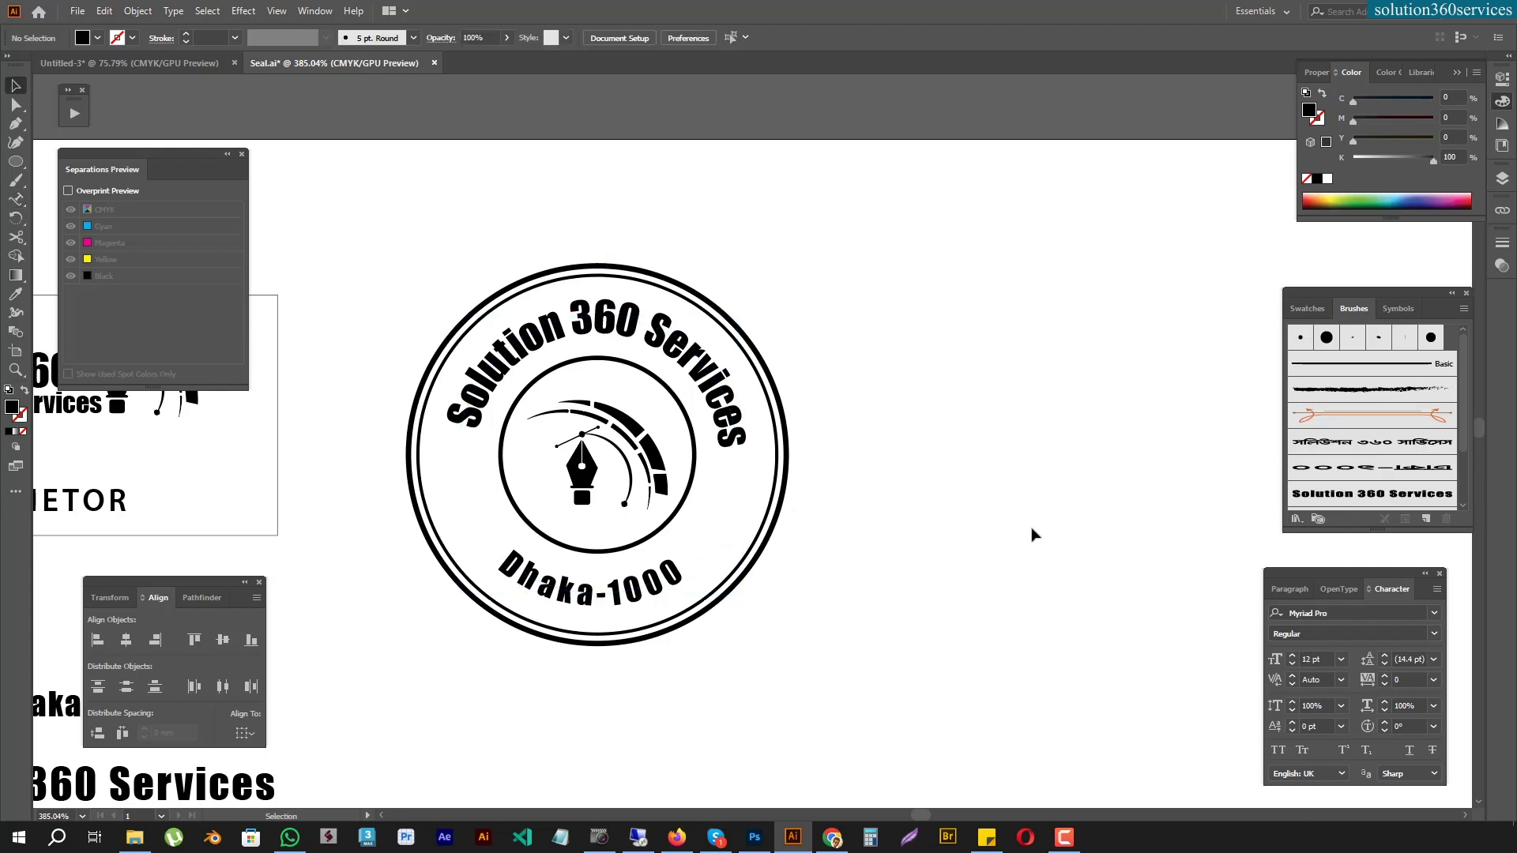
{"action": "key", "text": "ctrl+minus"}
{"action": "key", "text": "ctrl+minus"}
{"action": "scroll", "coordinate": [728, 134], "scroll_direction": "down", "scroll_amount": 5}
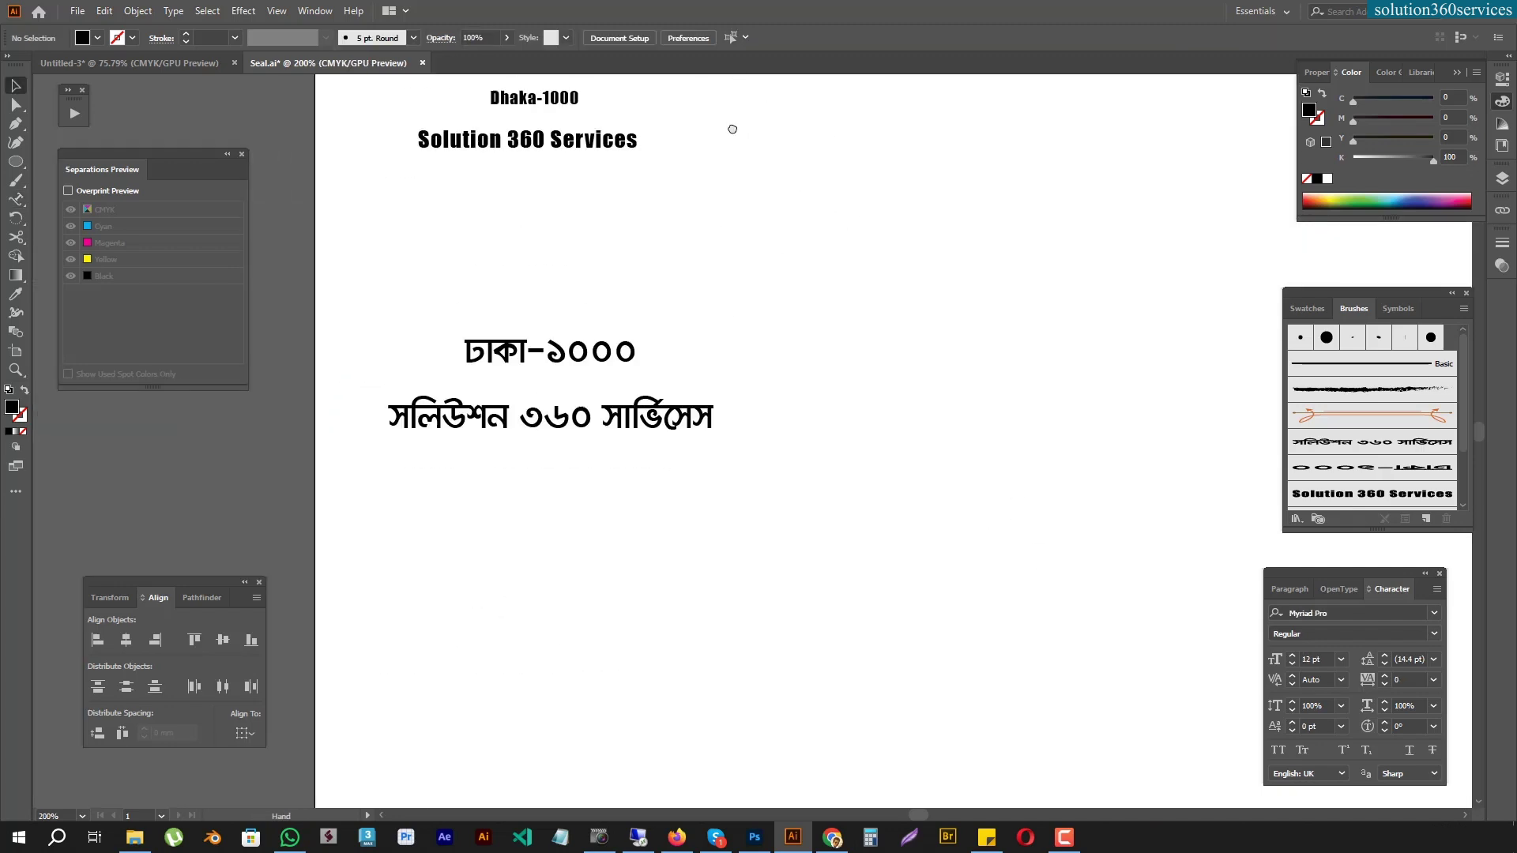
{"action": "scroll", "coordinate": [716, 691], "scroll_direction": "up", "scroll_amount": 5}
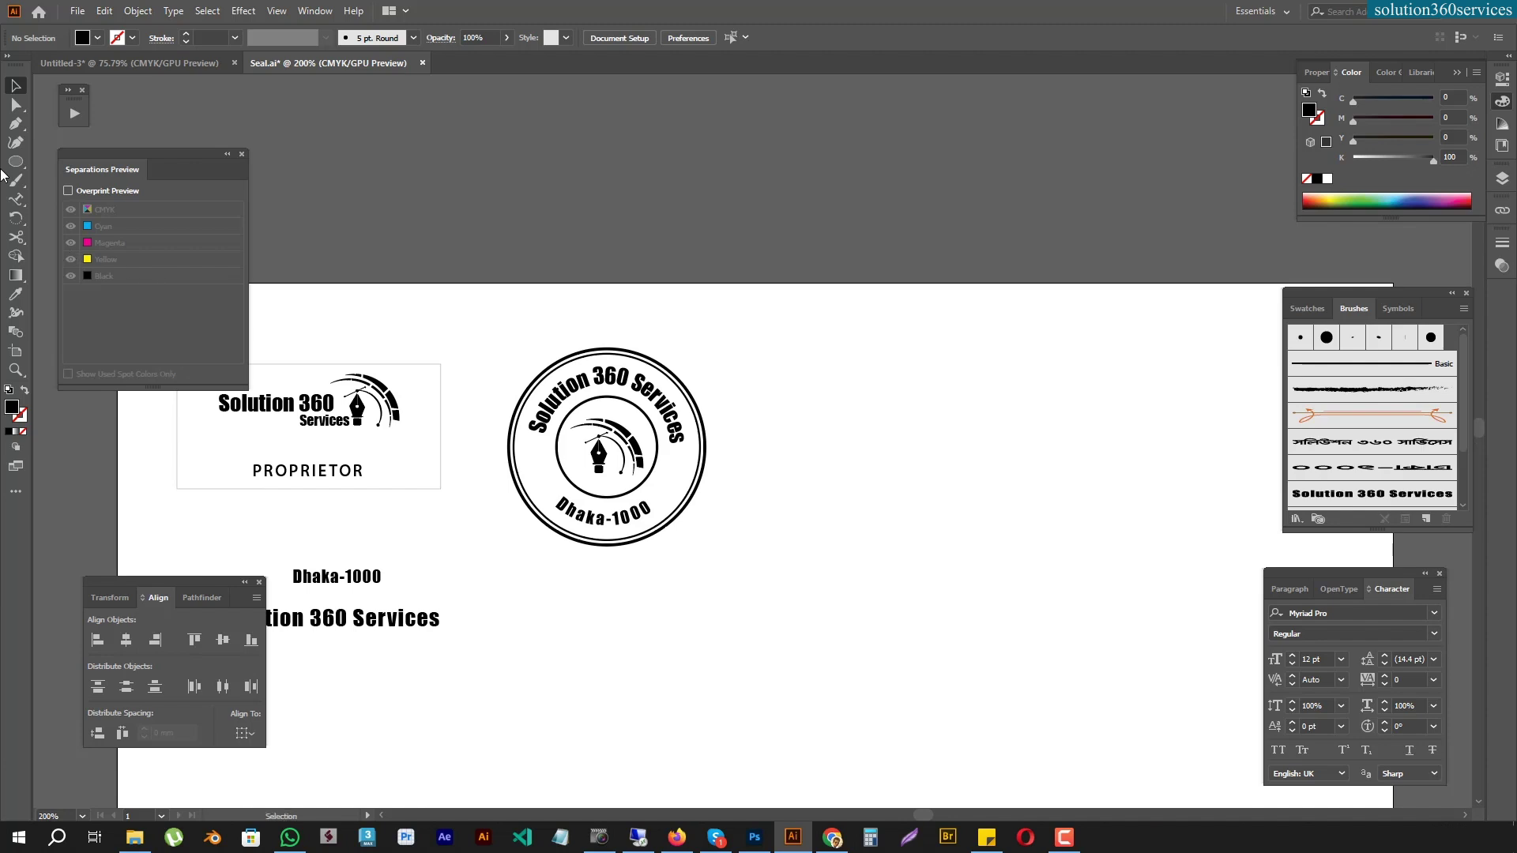
{"action": "left_click", "coordinate": [15, 161]}
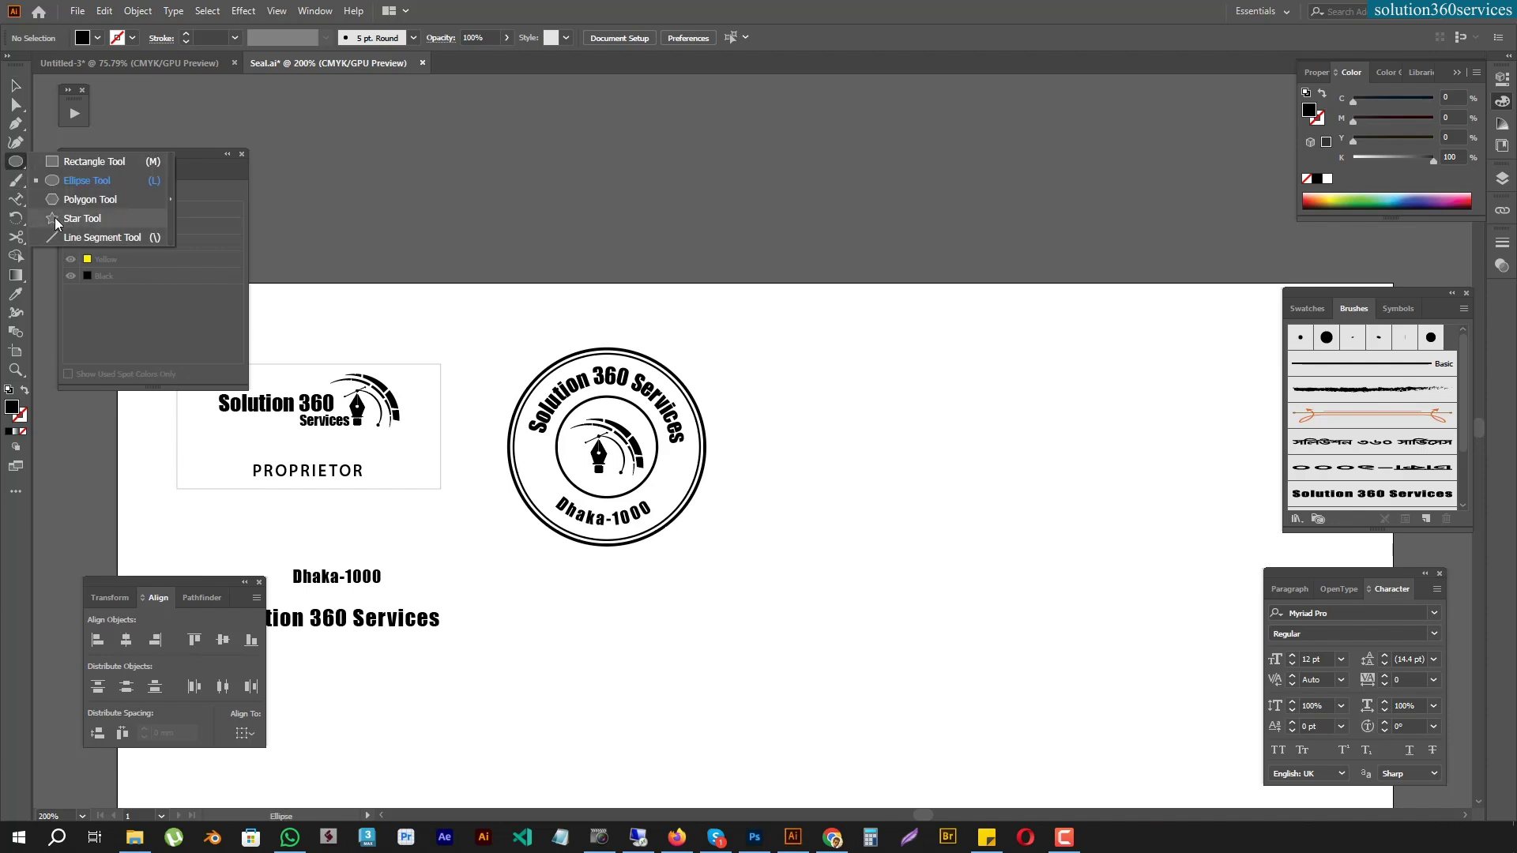
Draw a small black star on the seal's left and copy it to the right side
{"action": "left_click", "coordinate": [56, 219]}
{"action": "scroll", "coordinate": [711, 397], "scroll_direction": "up", "scroll_amount": 1}
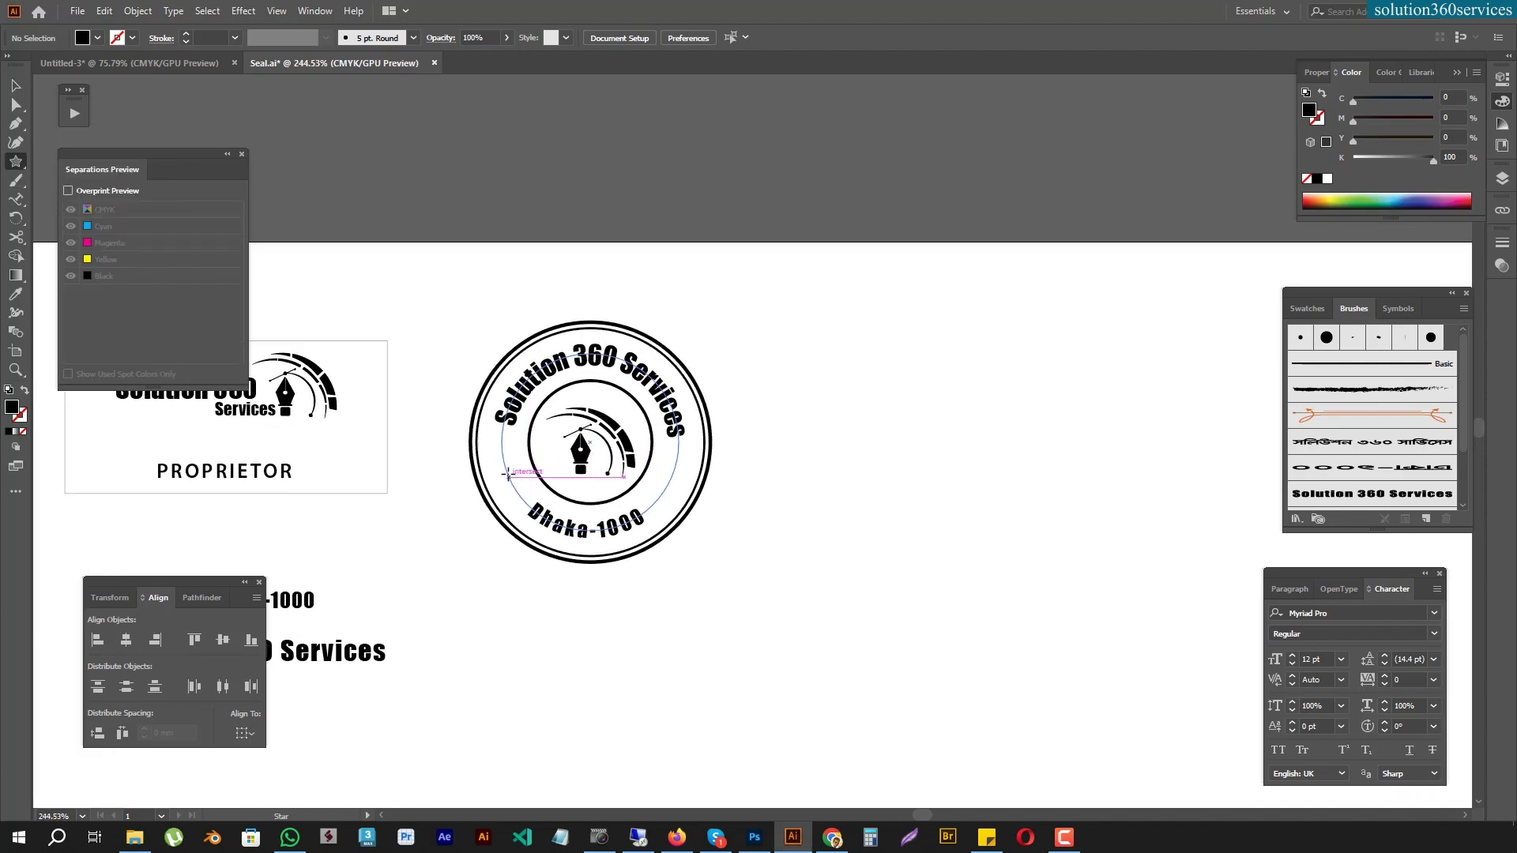
{"action": "left_click_drag", "start_coordinate": [508, 474], "coordinate": [683, 502]}
{"action": "key", "text": "v"}
{"action": "left_click", "coordinate": [837, 527]}
{"action": "left_click_drag", "start_coordinate": [851, 535], "coordinate": [802, 514]}
Select the seal's curved text object, trying an undo and redo
{"action": "key", "text": "a"}
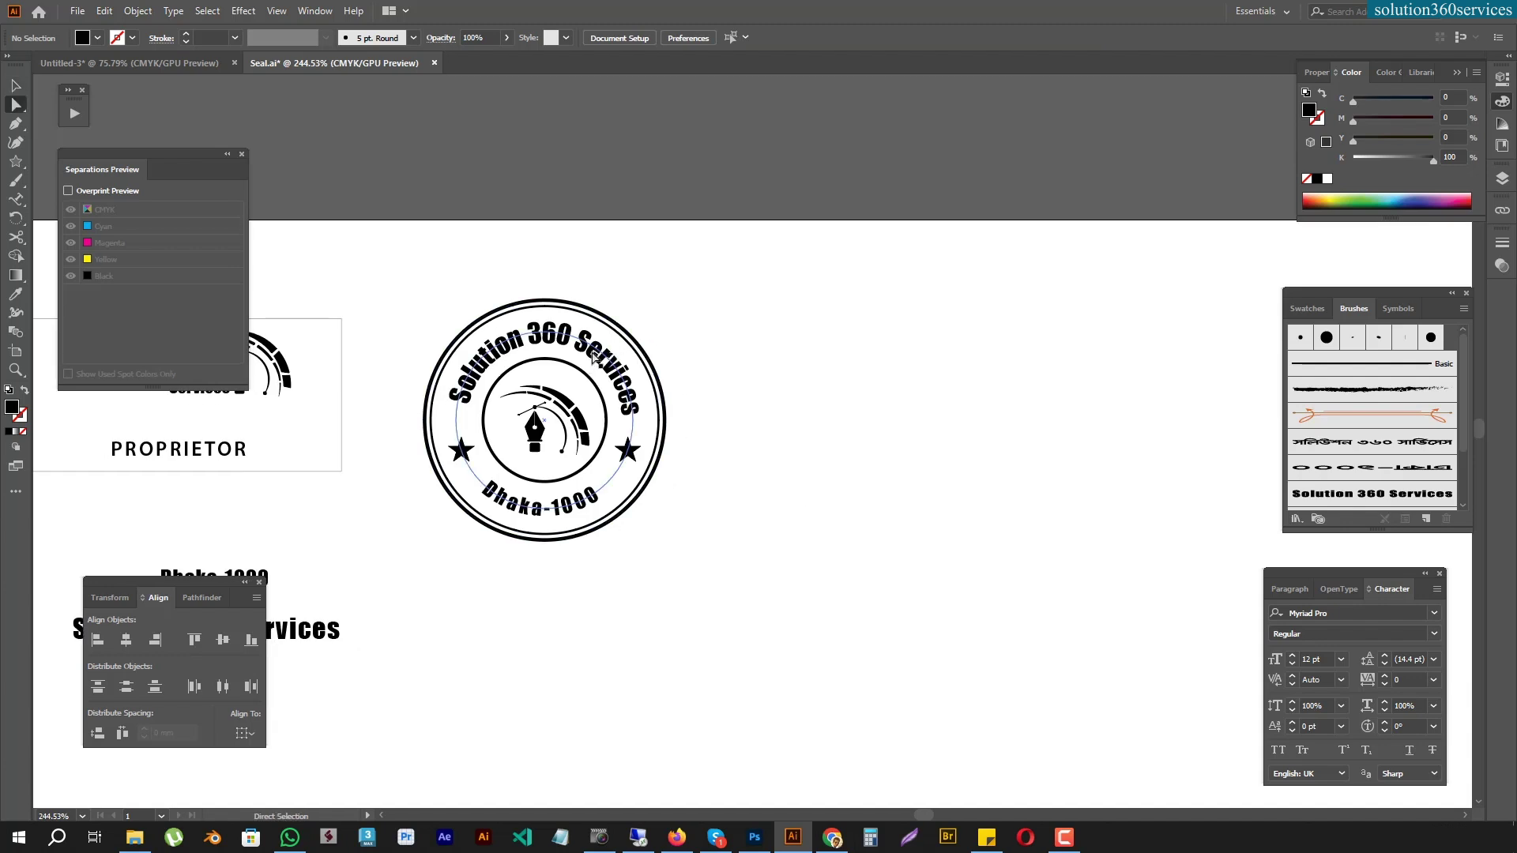
{"action": "key", "text": "v"}
{"action": "left_click", "coordinate": [542, 514]}
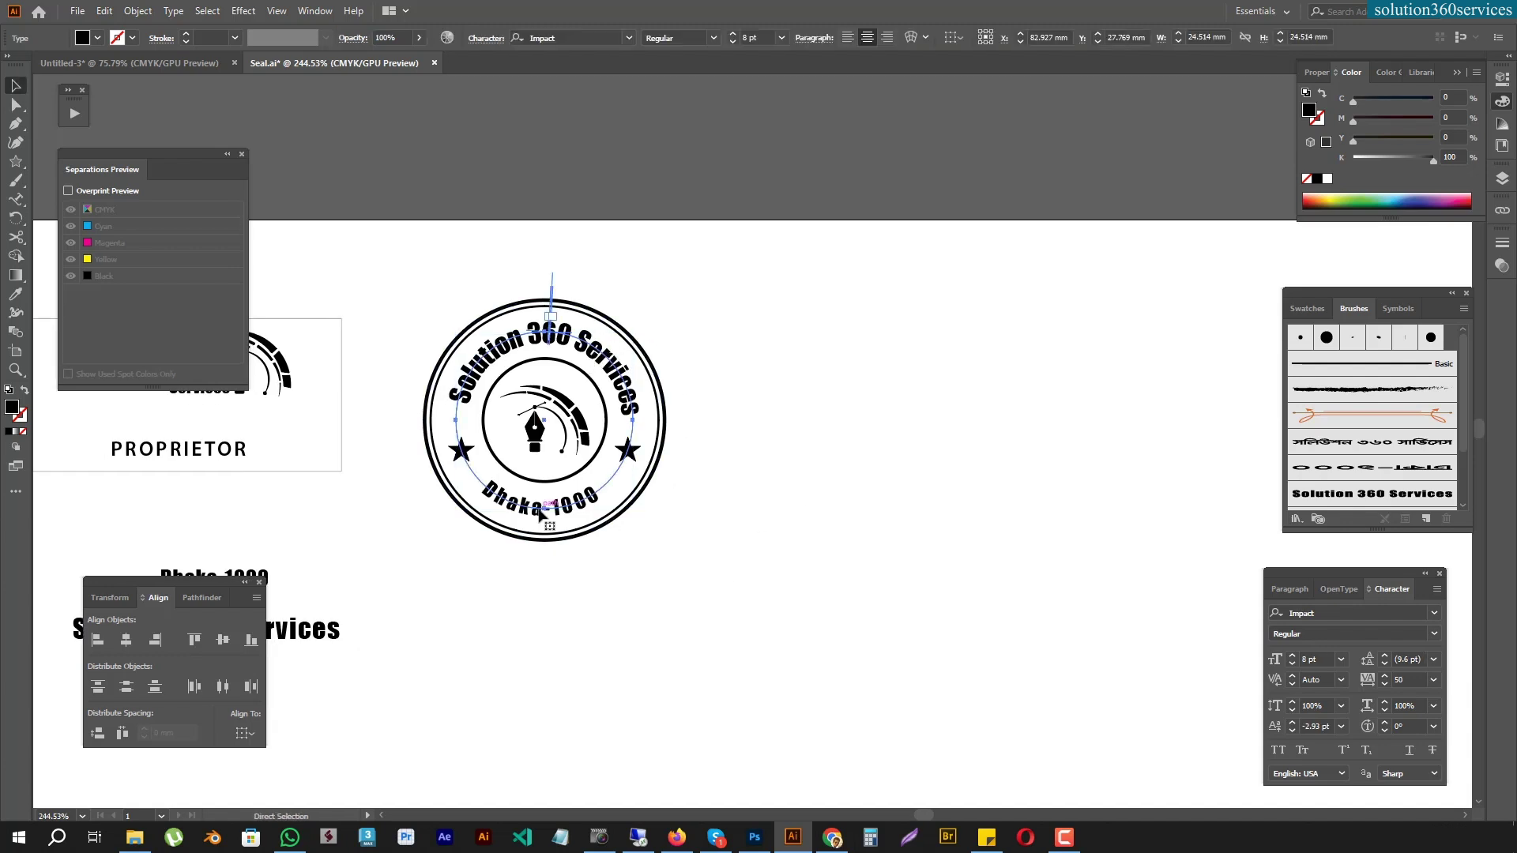
{"action": "key", "text": "ctrl+z"}
{"action": "key", "text": "ctrl+shift+z"}
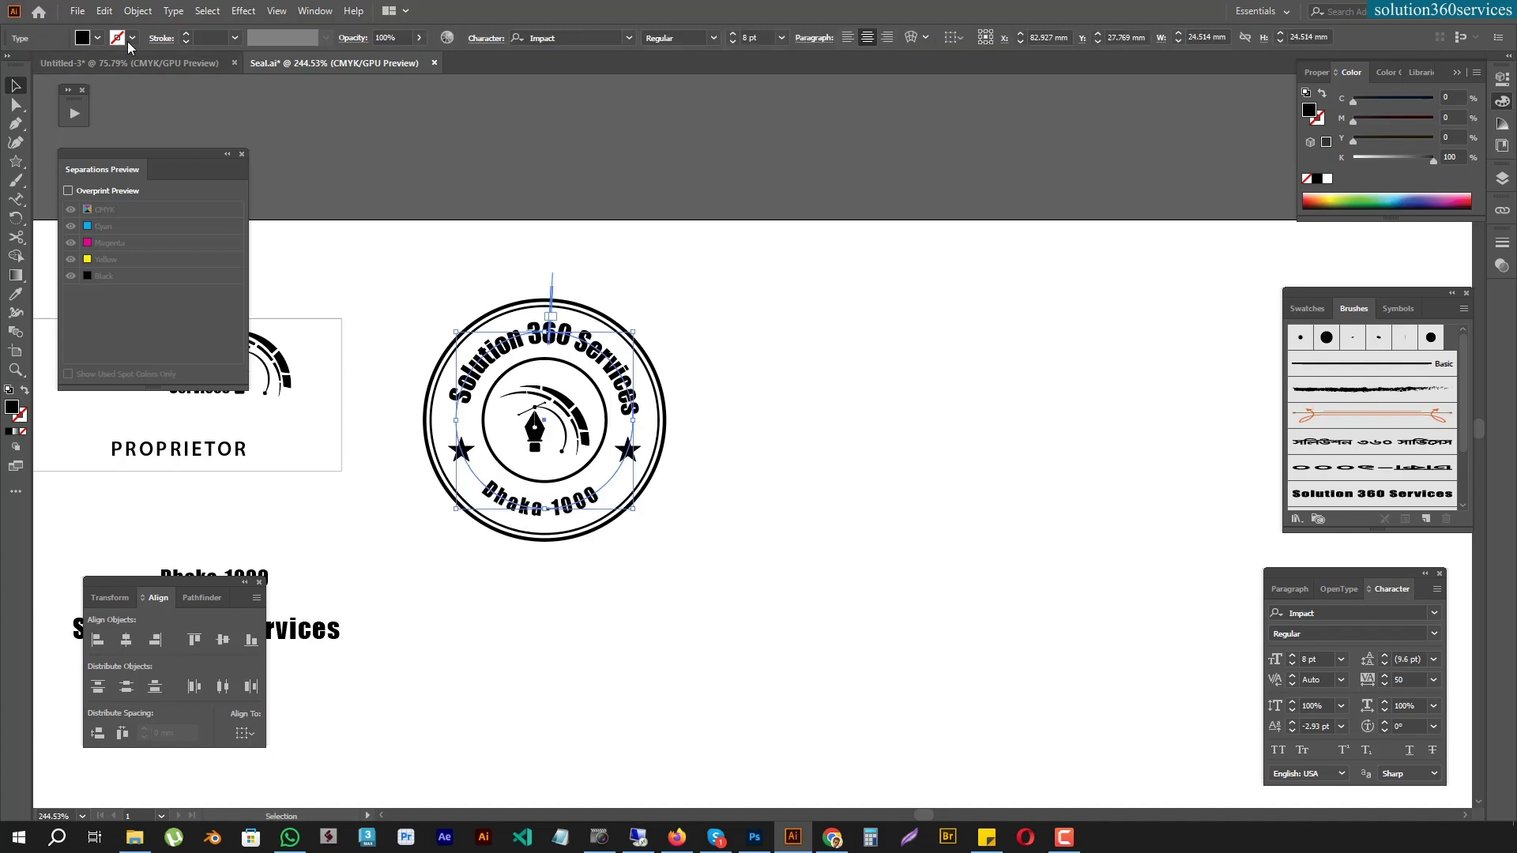
{"action": "left_click", "coordinate": [134, 12]}
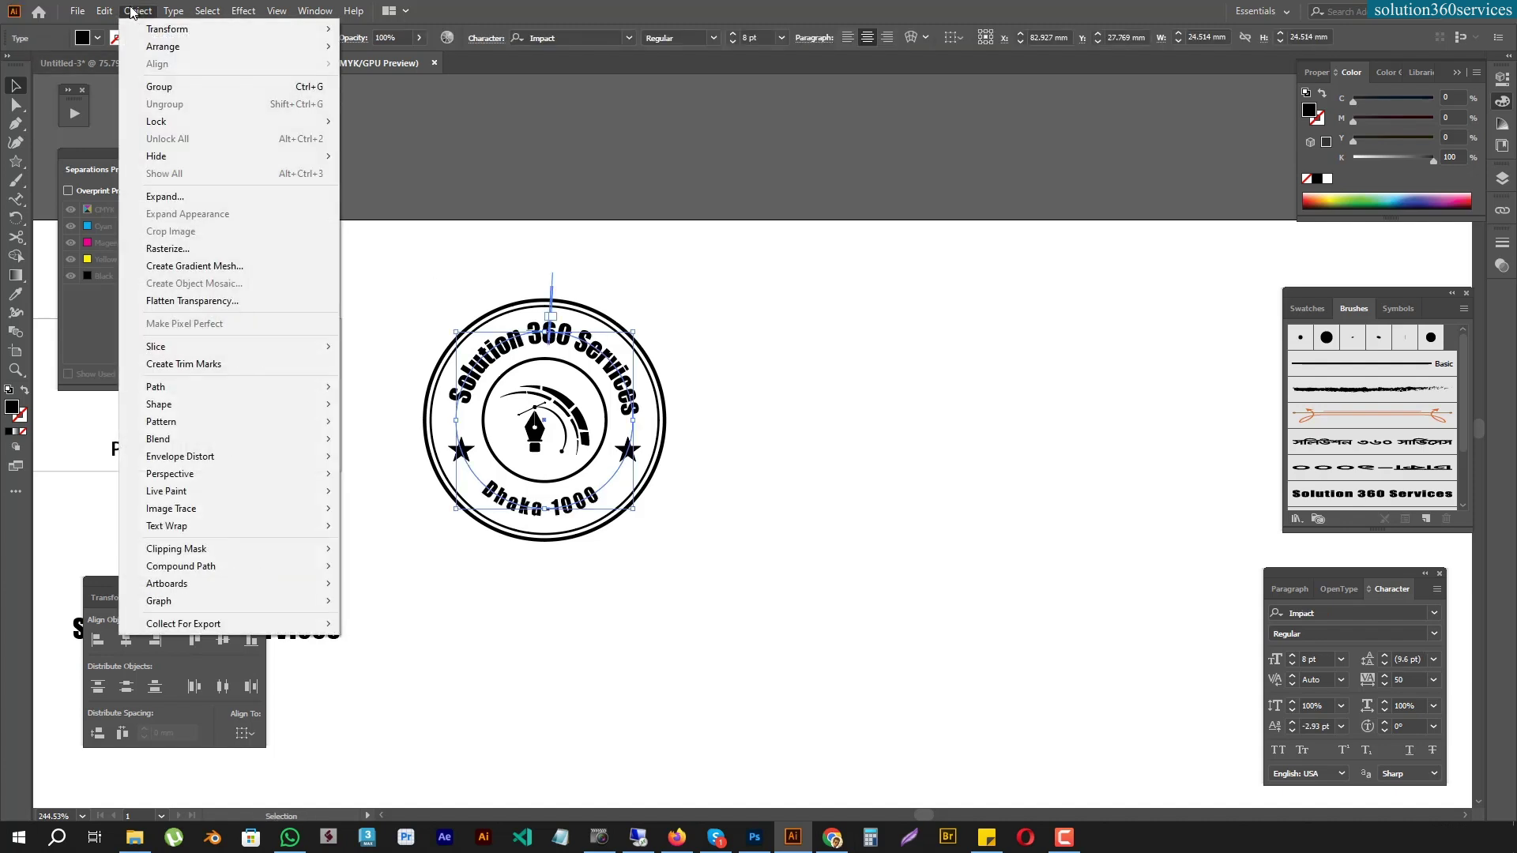
{"action": "mouse_move", "coordinate": [225, 157]}
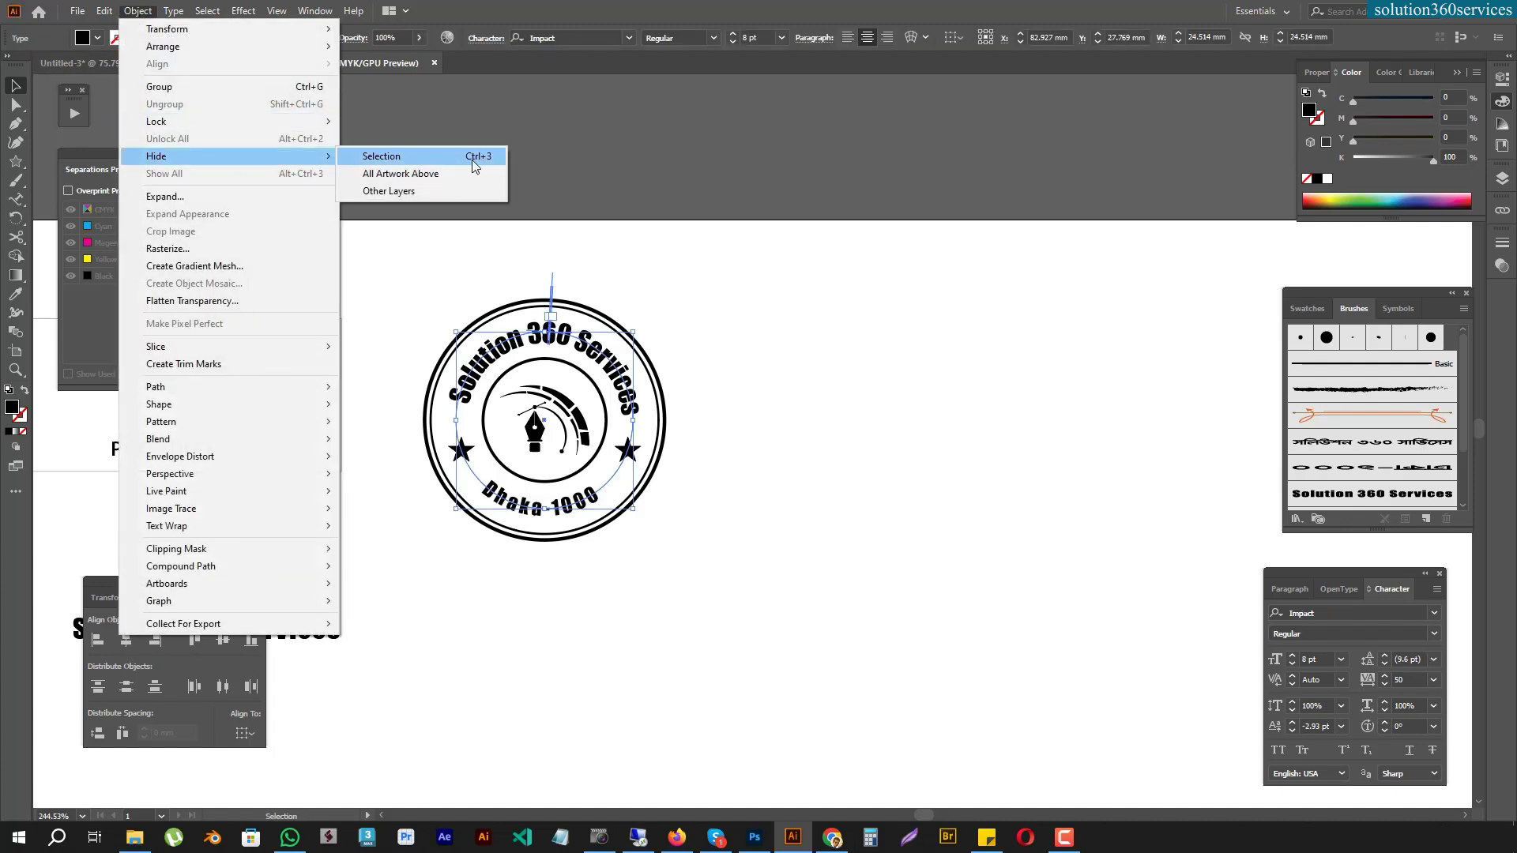
Hide the Dhaka-1000 text and set the Solution 360 Services arc's tracking to 100
{"action": "left_click", "coordinate": [474, 162]}
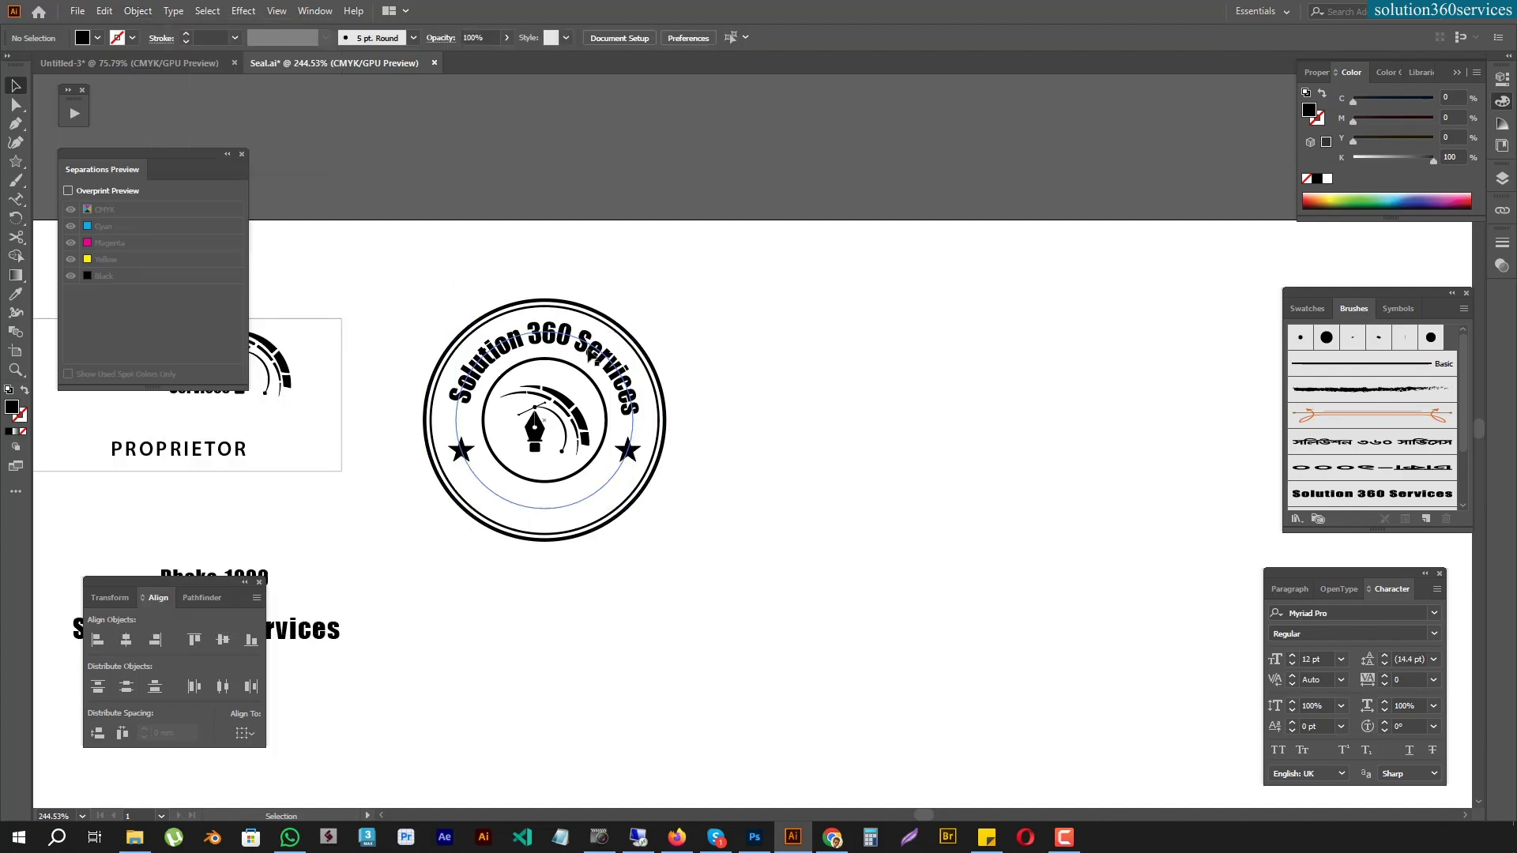
{"action": "left_click", "coordinate": [592, 356]}
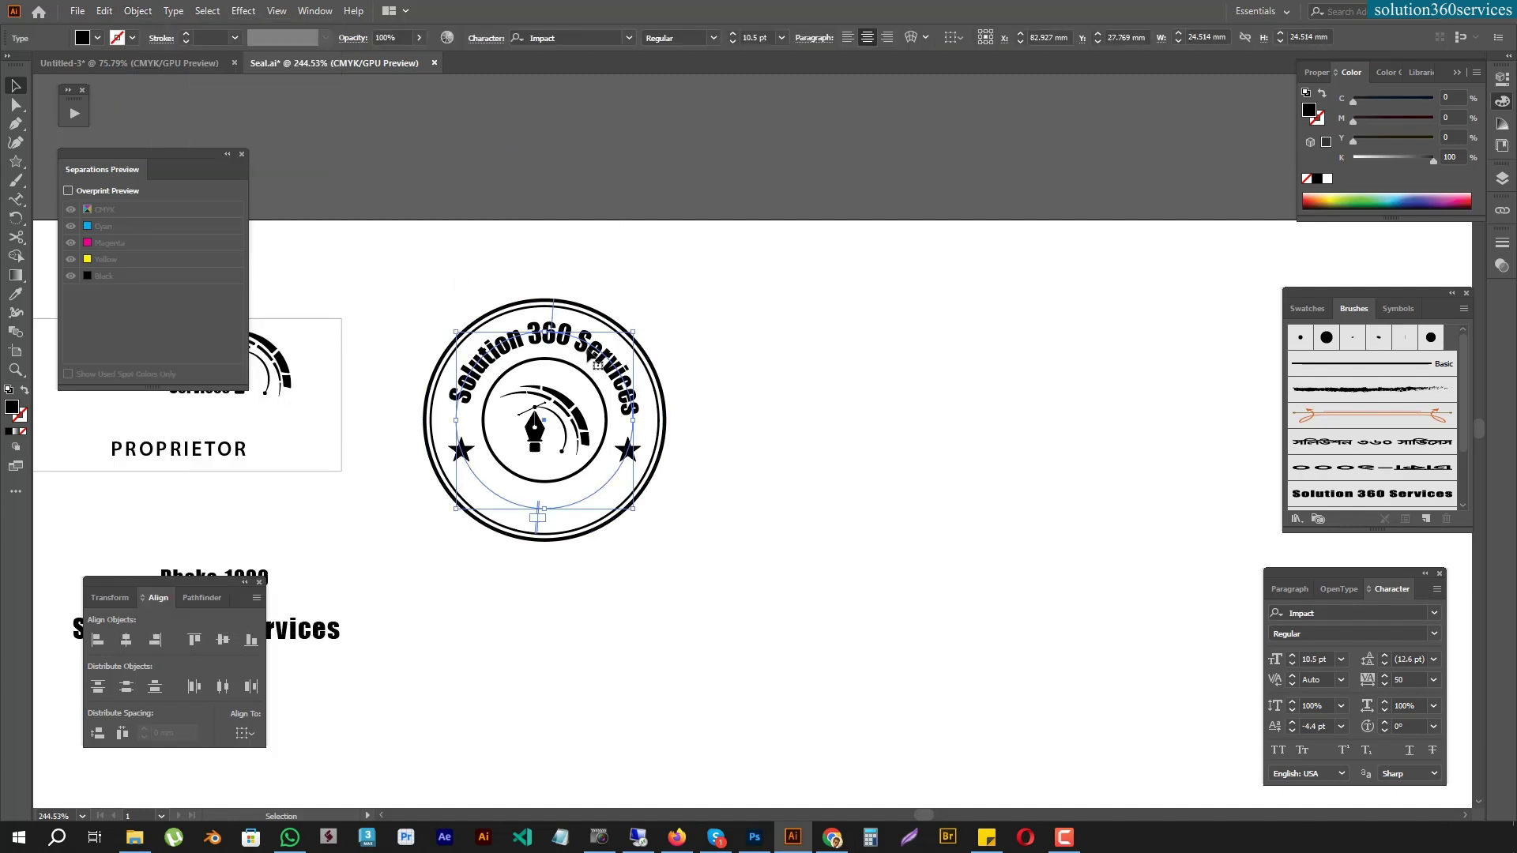
{"action": "left_click", "coordinate": [1413, 680]}
{"action": "type", "text": "100"}
{"action": "key", "text": "Return"}
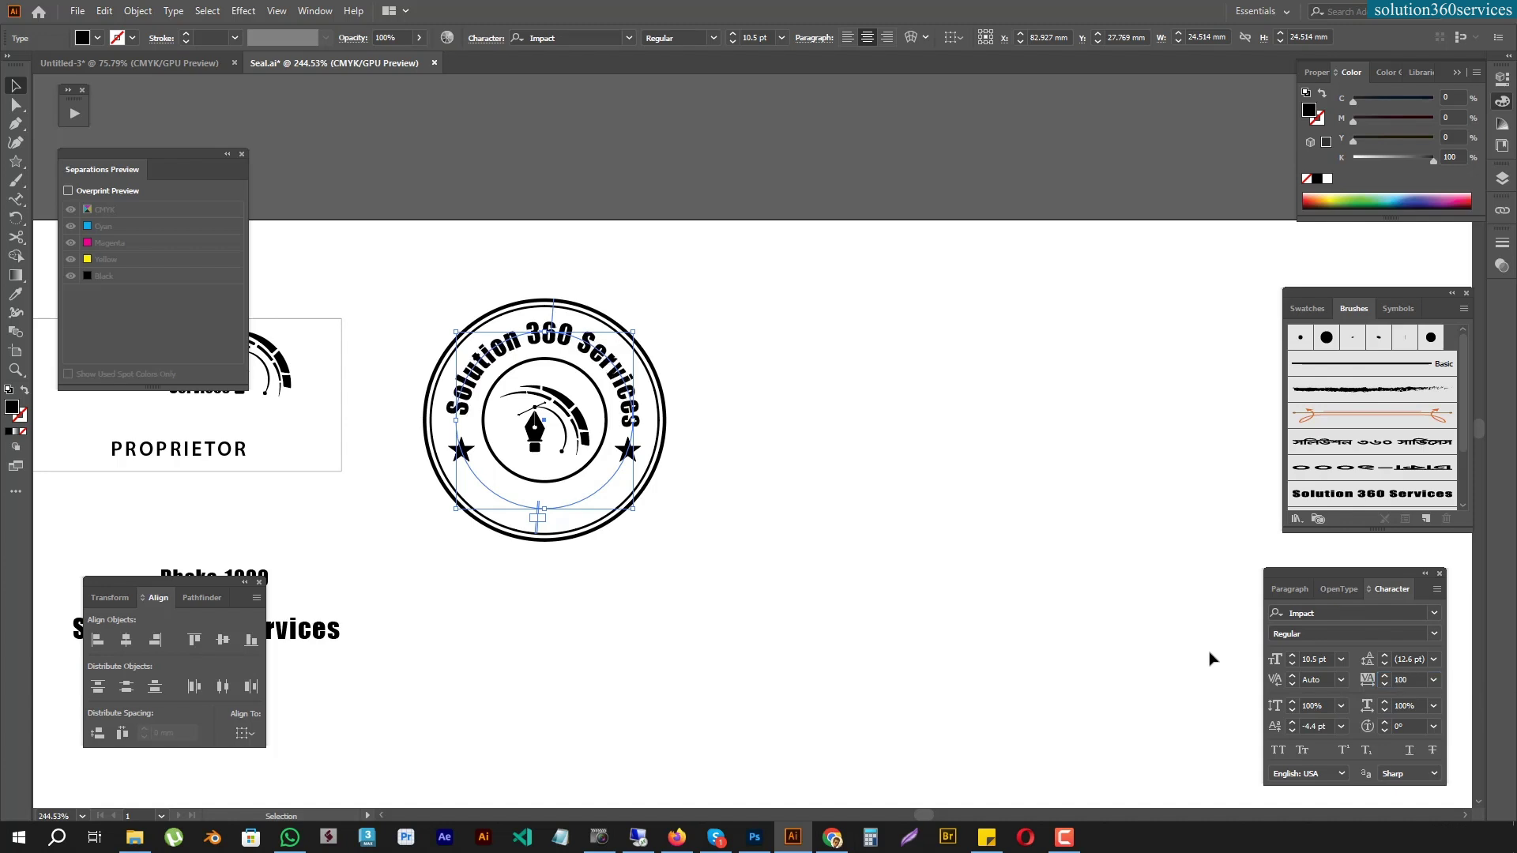
{"action": "left_click", "coordinate": [893, 507]}
{"action": "left_click_drag", "start_coordinate": [174, 395], "coordinate": [498, 387]}
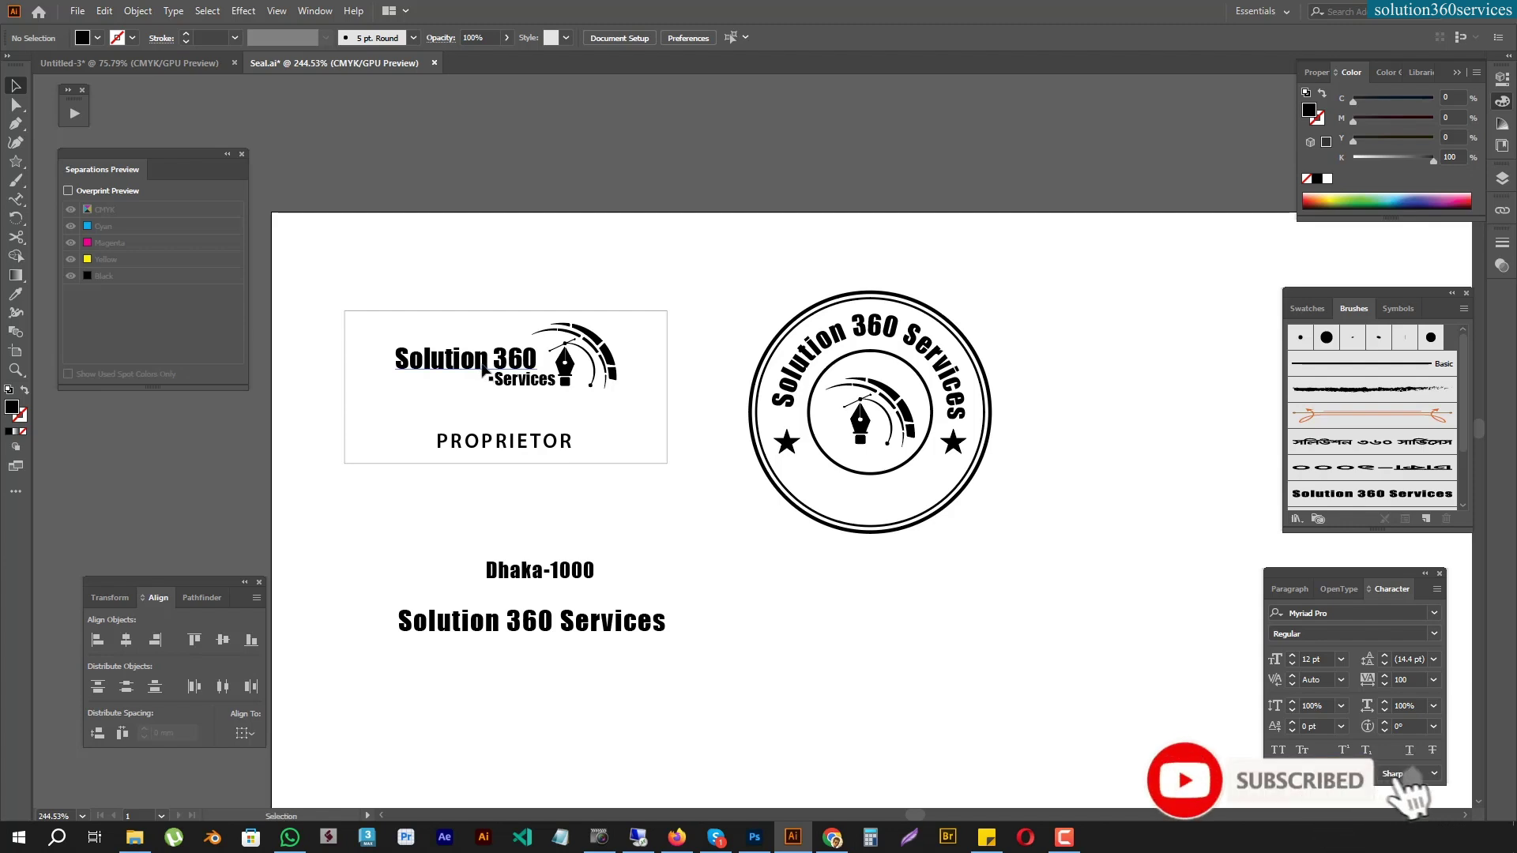
Set the tracking of the card's Solution 360 text to 50
{"action": "key", "text": "a"}
{"action": "left_click", "coordinate": [483, 367]}
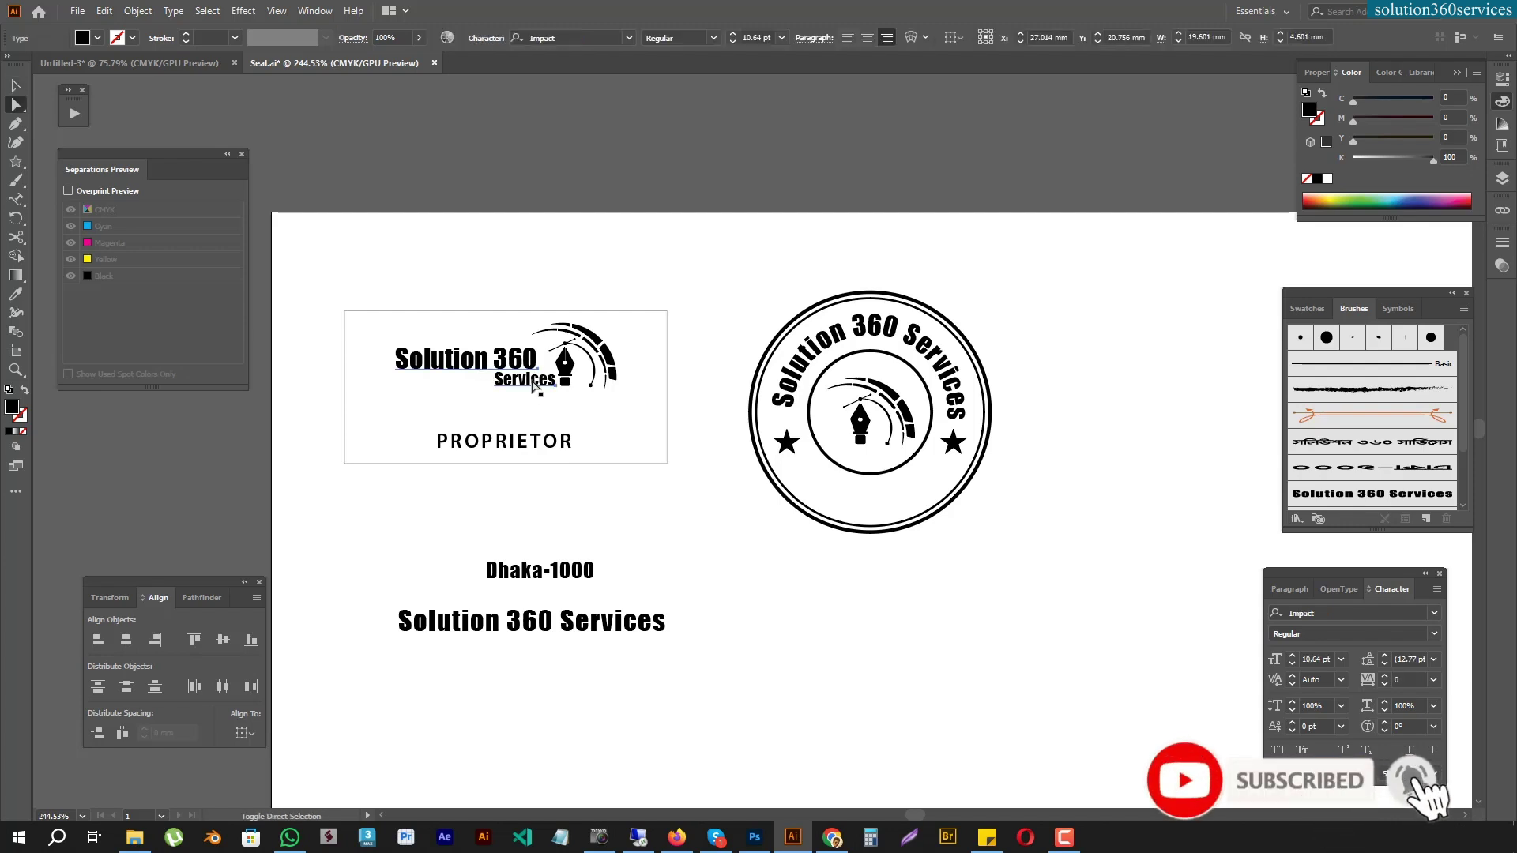
{"action": "left_click", "coordinate": [1409, 679]}
{"action": "type", "text": "20"}
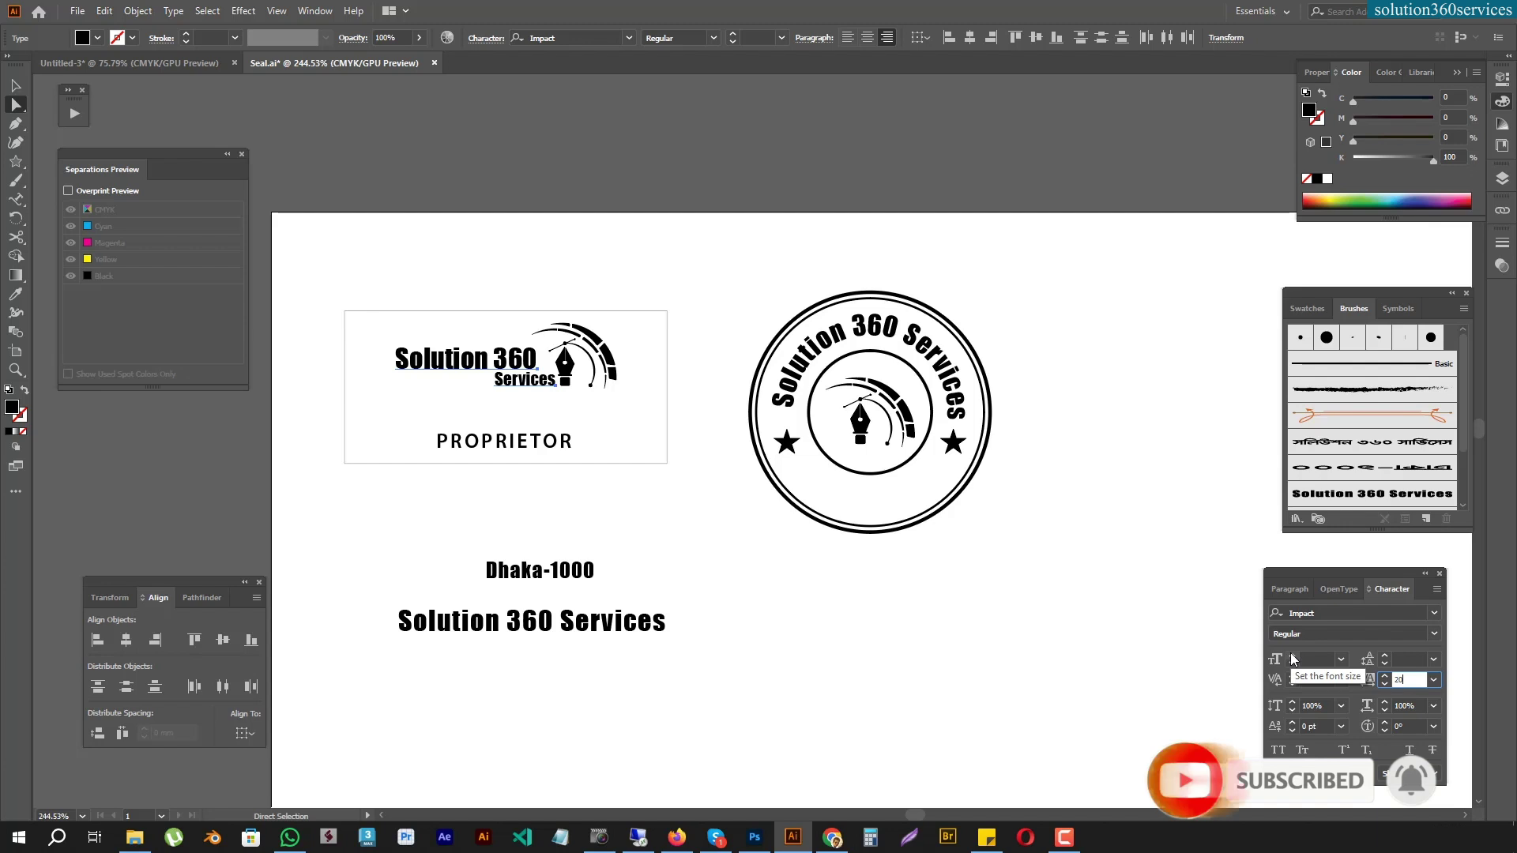
{"action": "key", "text": "Return"}
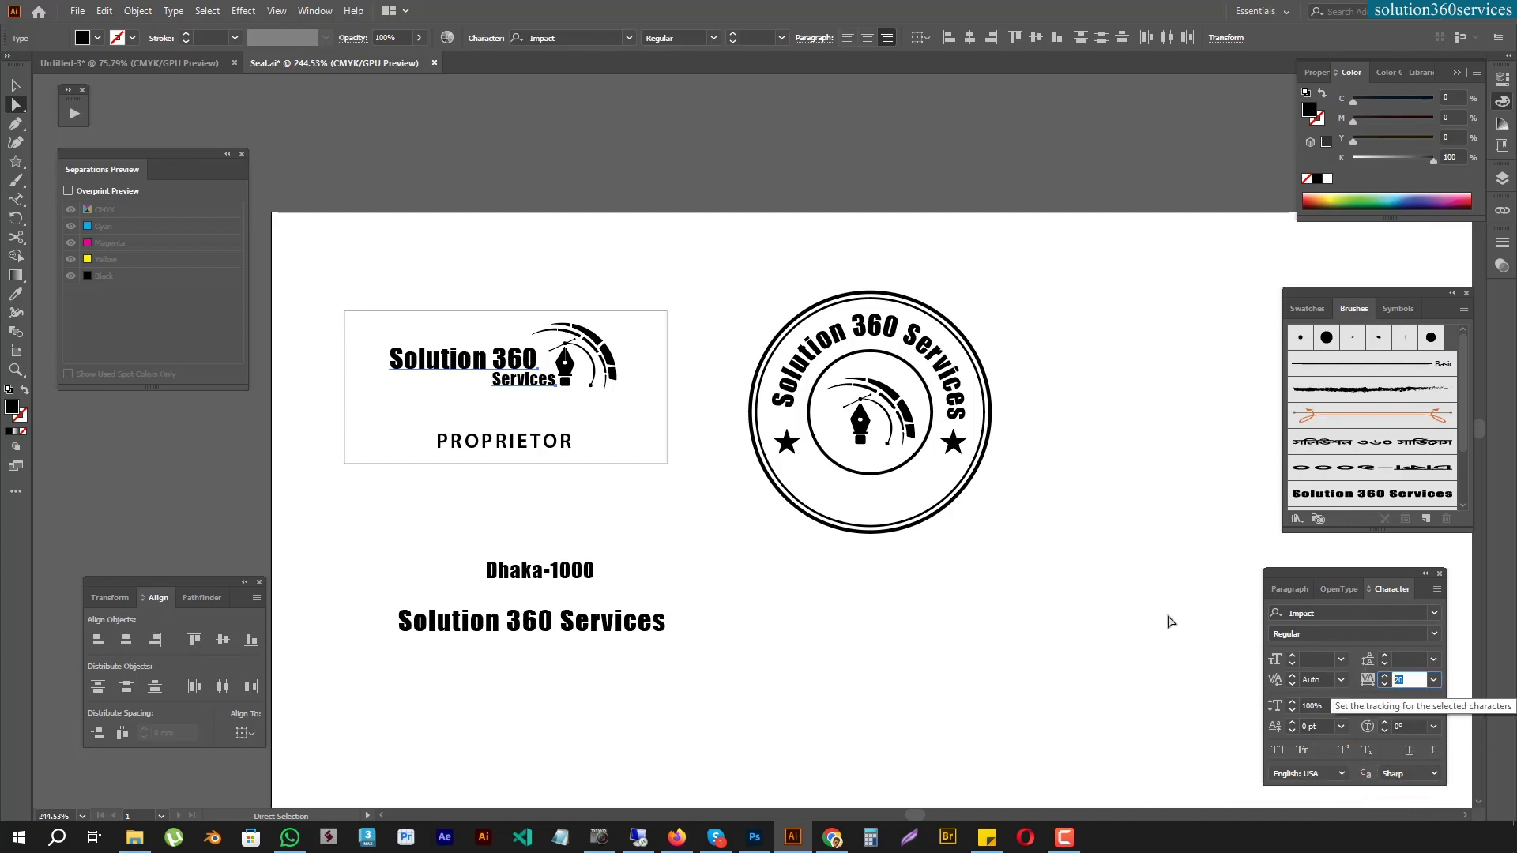
{"action": "type", "text": "50"}
{"action": "key", "text": "Return"}
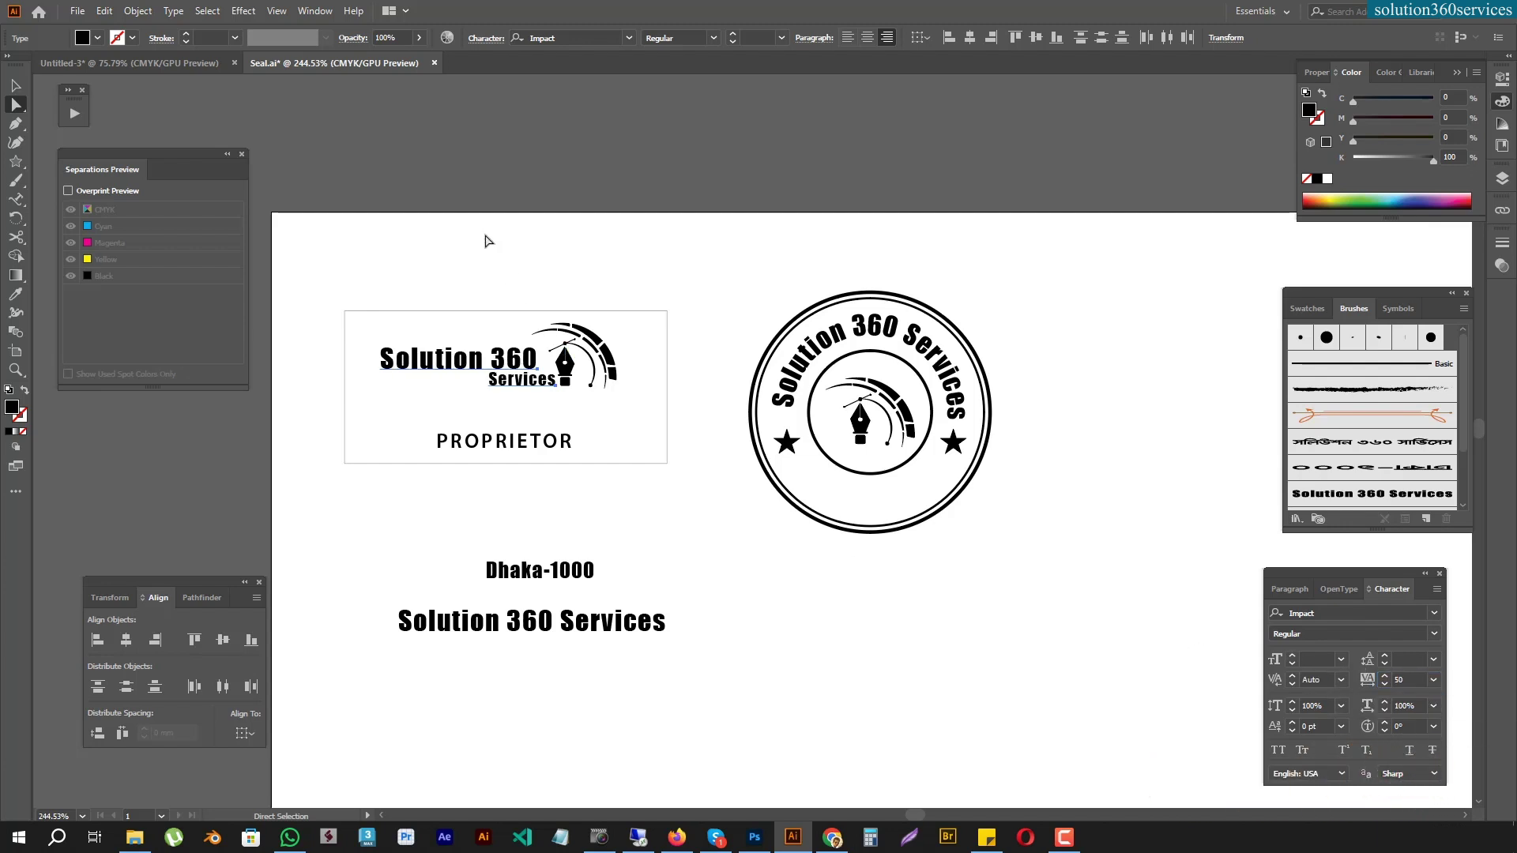
{"action": "left_click", "coordinate": [486, 241]}
Nudge the PROPRIETOR card slightly left and bring back the hidden Dhaka-1000 text
{"action": "left_click_drag", "start_coordinate": [670, 437], "coordinate": [523, 430]}
{"action": "left_click", "coordinate": [649, 371]}
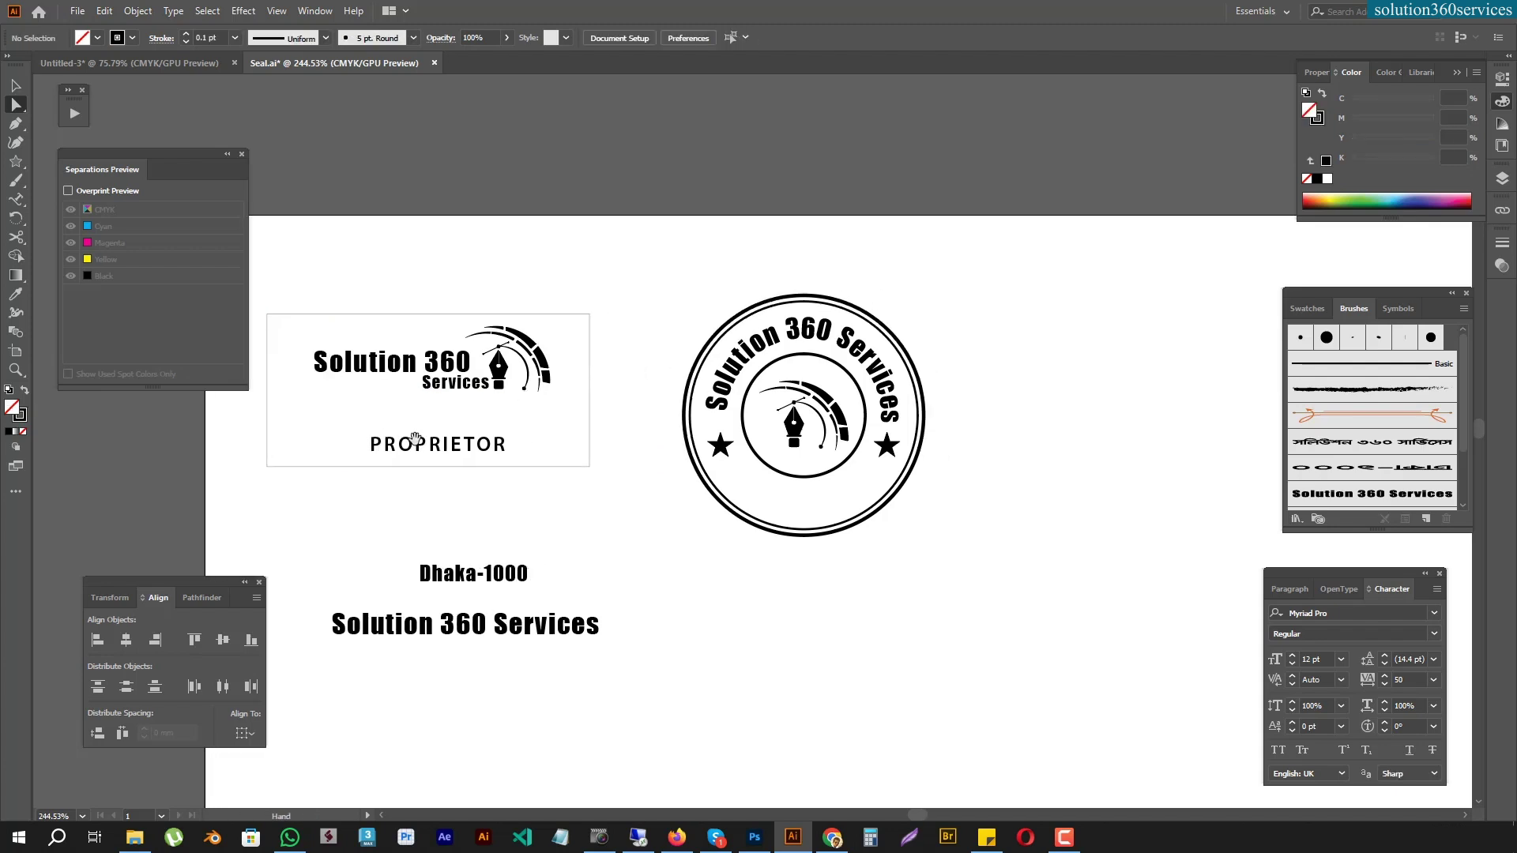
{"action": "left_click_drag", "start_coordinate": [832, 602], "coordinate": [642, 638]}
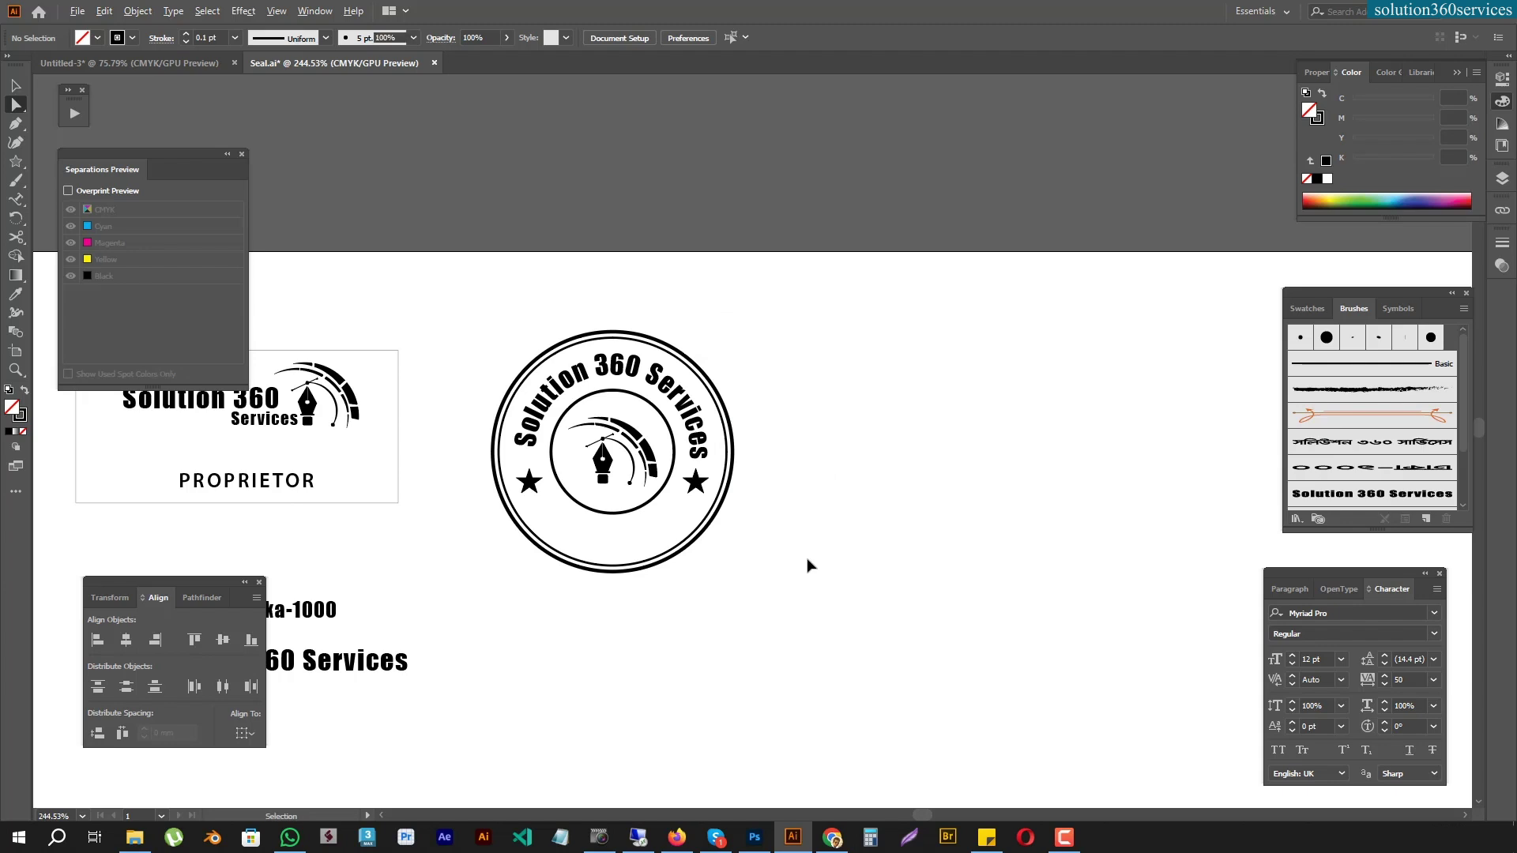
{"action": "key", "text": "ctrl+z"}
{"action": "left_click", "coordinate": [939, 551]}
Duplicate the whole seal to the right of the original
{"action": "left_click_drag", "start_coordinate": [954, 575], "coordinate": [898, 556]}
{"action": "key", "text": "v"}
{"action": "left_click_drag", "start_coordinate": [430, 288], "coordinate": [869, 738]}
{"action": "left_click_drag", "start_coordinate": [482, 417], "coordinate": [783, 416]}
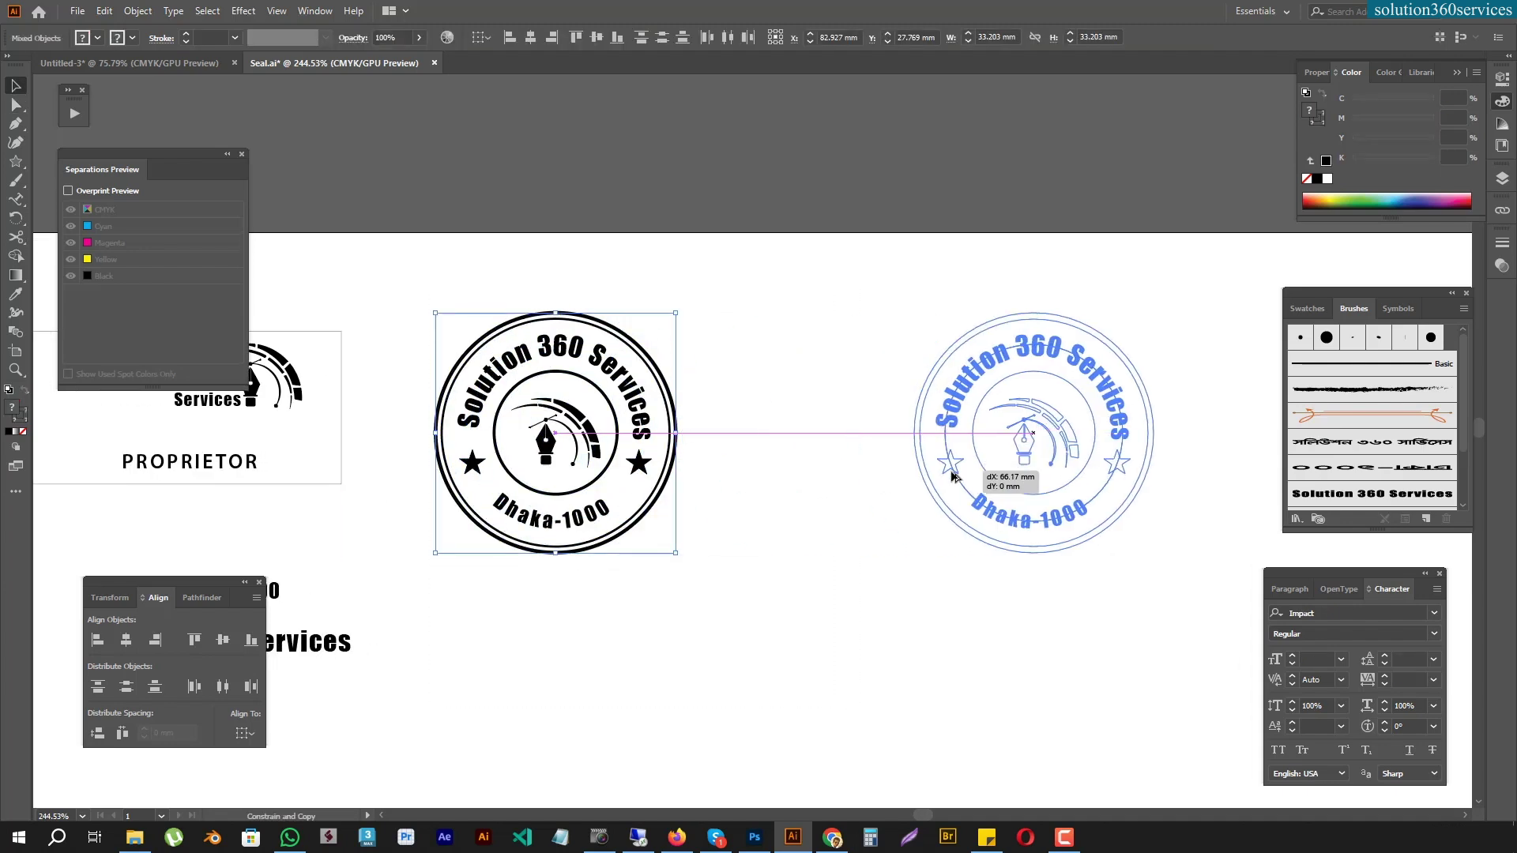
{"action": "left_click", "coordinate": [829, 649]}
Move the Bengali text lines under the seals and shrink them
{"action": "left_click_drag", "start_coordinate": [829, 650], "coordinate": [958, 383]}
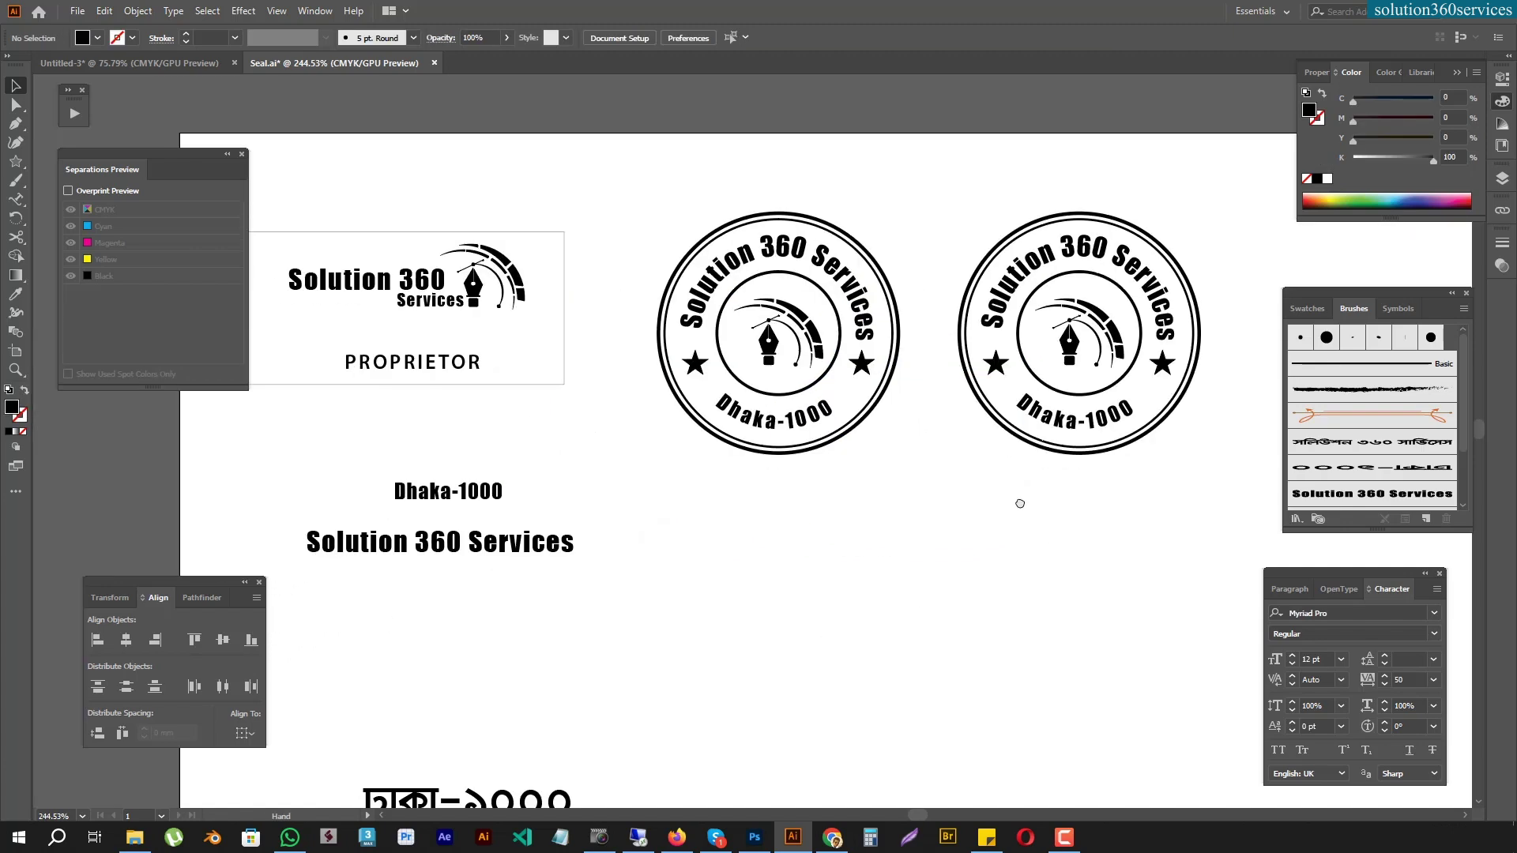
{"action": "left_click", "coordinate": [462, 632]}
{"action": "mouse_move", "coordinate": [446, 641]}
{"action": "left_mouse_down"}
{"action": "mouse_move", "coordinate": [833, 420]}
{"action": "mouse_move", "coordinate": [771, 672]}
{"action": "left_mouse_up"}
{"action": "left_click", "coordinate": [841, 638]}
{"action": "scroll", "coordinate": [842, 639], "scroll_direction": "right", "scroll_amount": 3}
Select the first Bengali line and select all of the right seal's Dhaka-1000 text
{"action": "key", "text": "a"}
{"action": "left_click", "coordinate": [563, 692]}
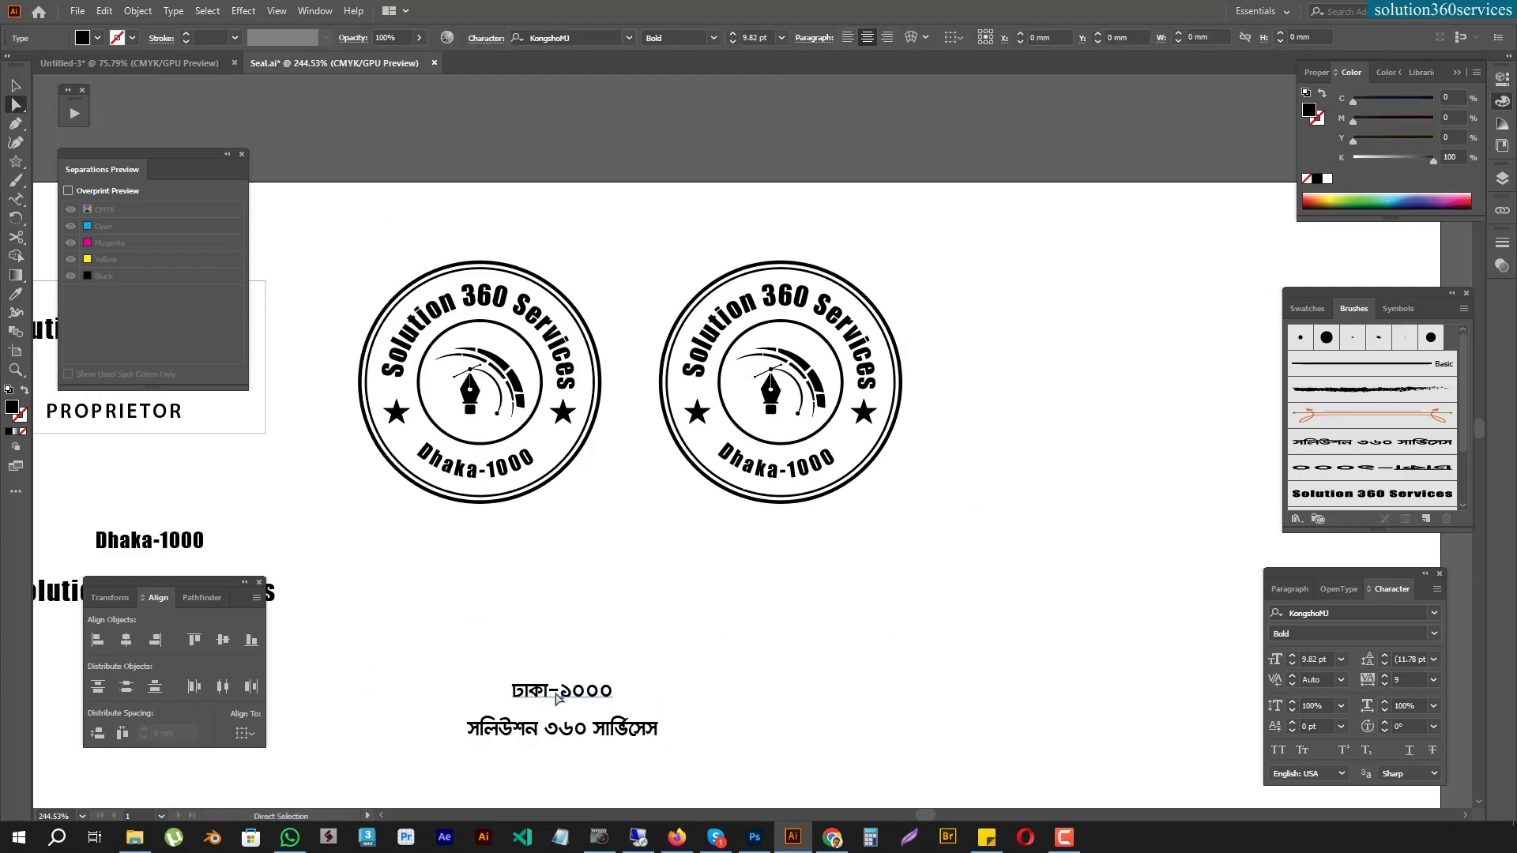
{"action": "left_click", "coordinate": [607, 741], "text": "shift"}
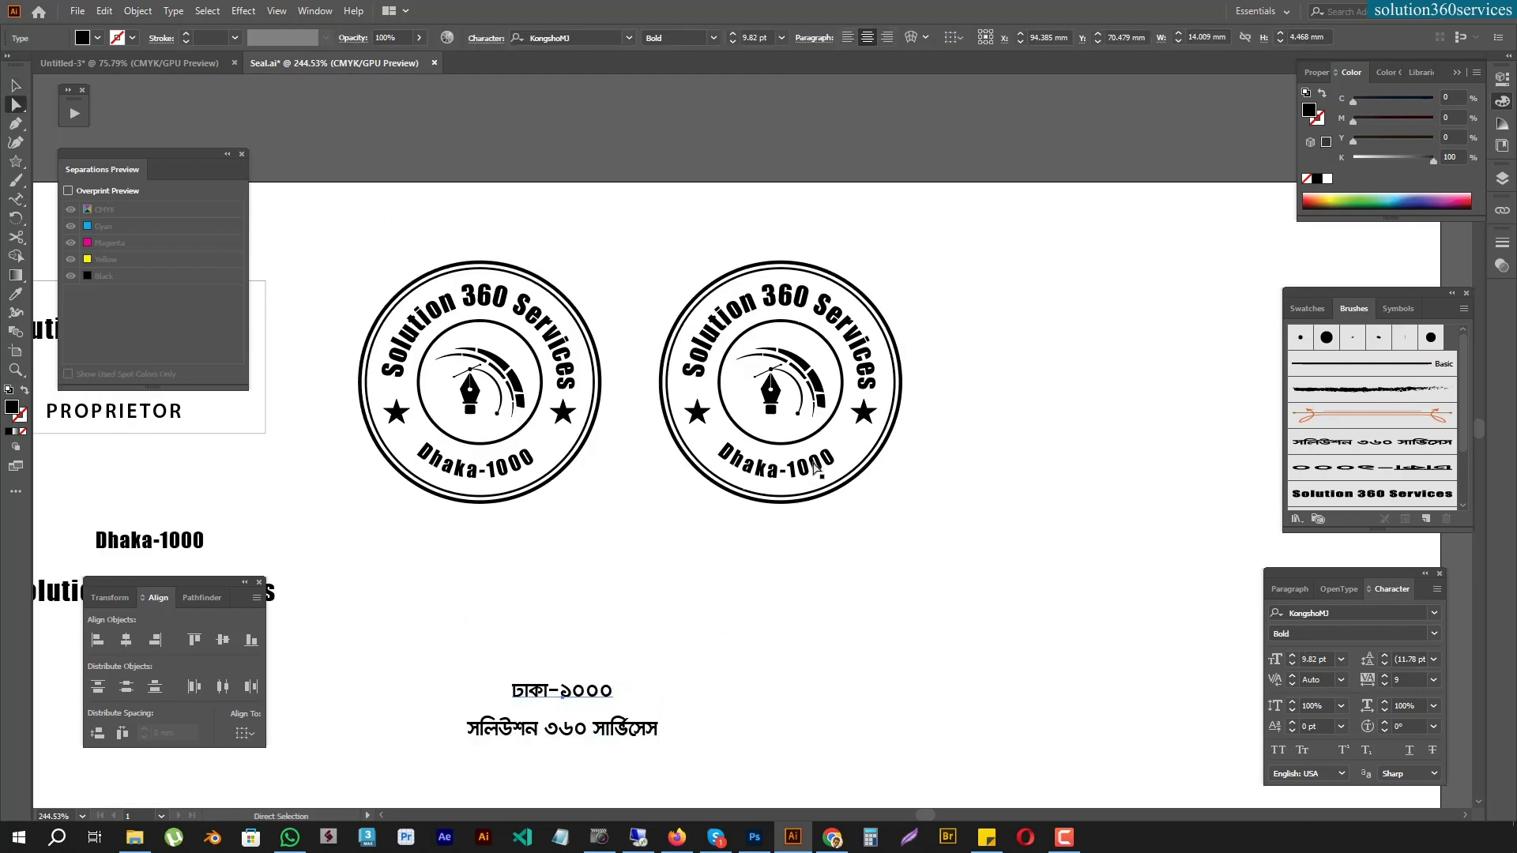
{"action": "double_click", "coordinate": [773, 479]}
{"action": "key", "text": "ctrl+a"}
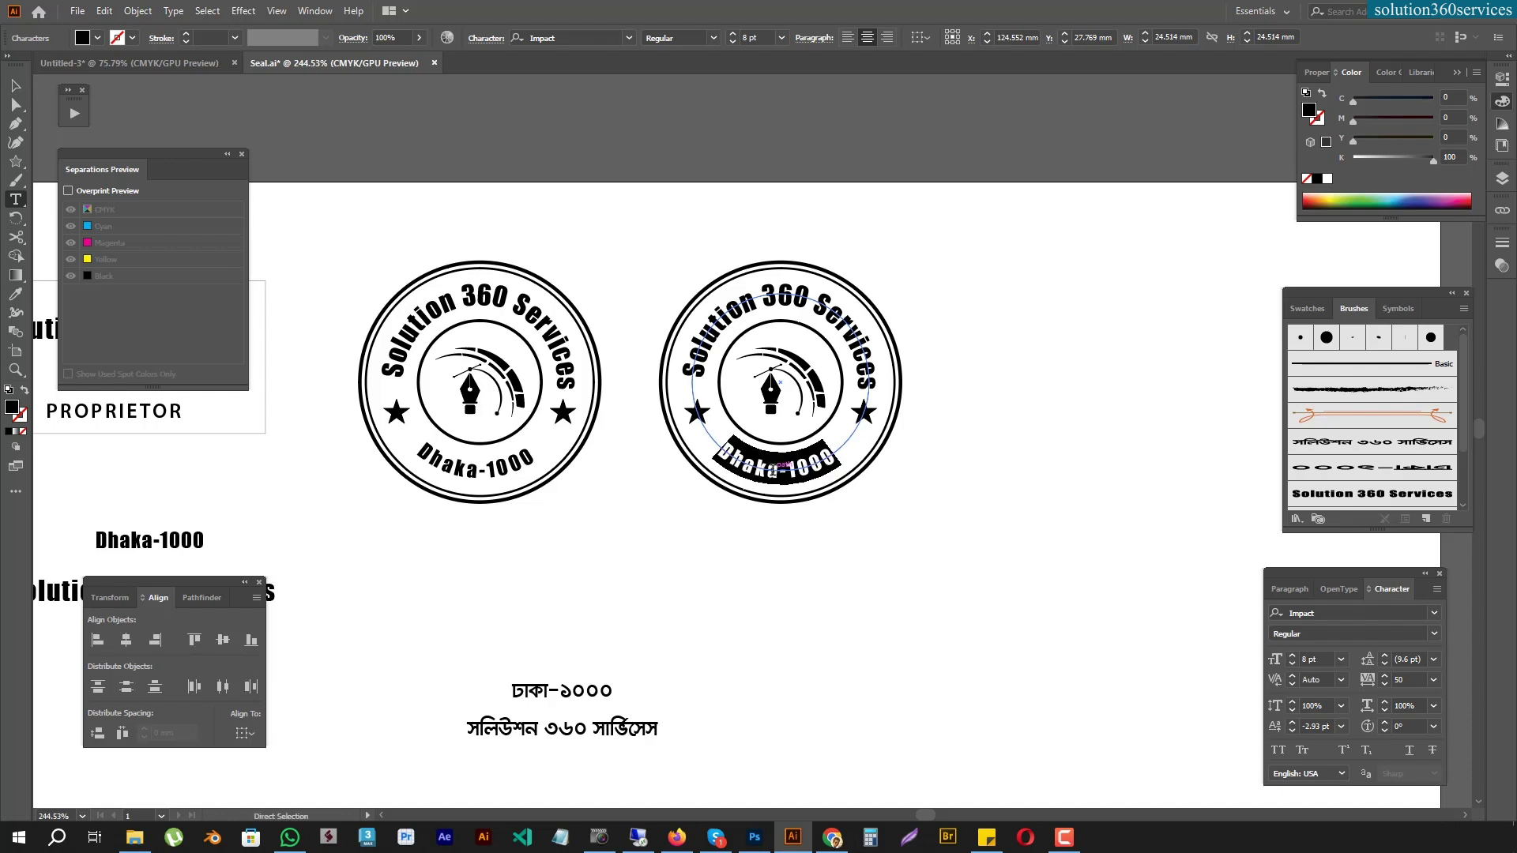
Paste ঢাকা-১০০০ on the right seal's bottom arc and the Bengali company name on its top
{"action": "type", "text": "ঢাকা-১০০০"}
{"action": "left_click", "coordinate": [897, 558], "text": "ctrl"}
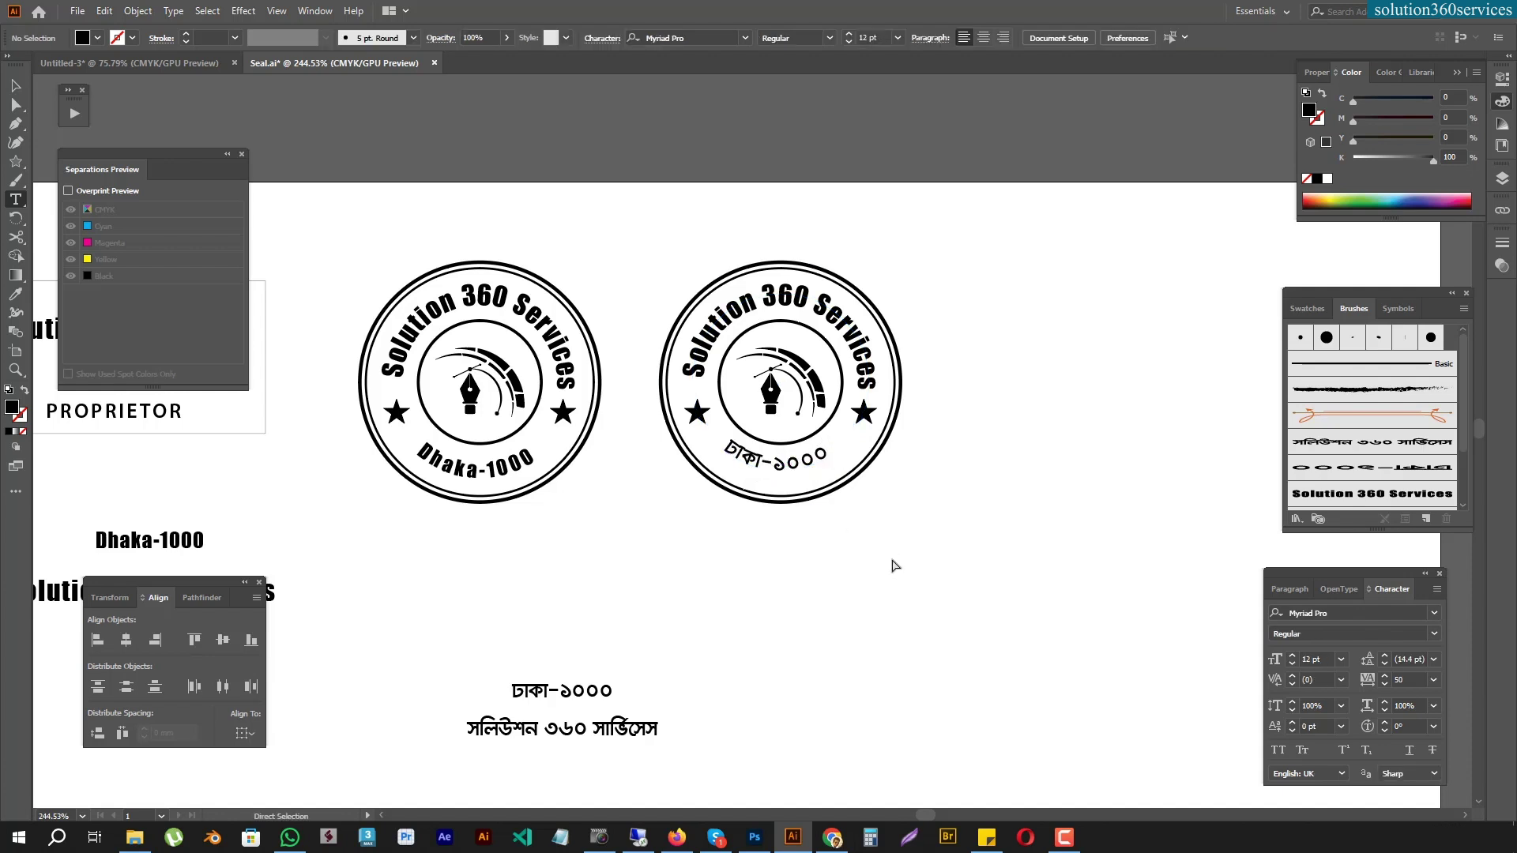
{"action": "left_click", "coordinate": [500, 735], "text": "ctrl"}
{"action": "left_click", "coordinate": [755, 461], "text": "ctrl"}
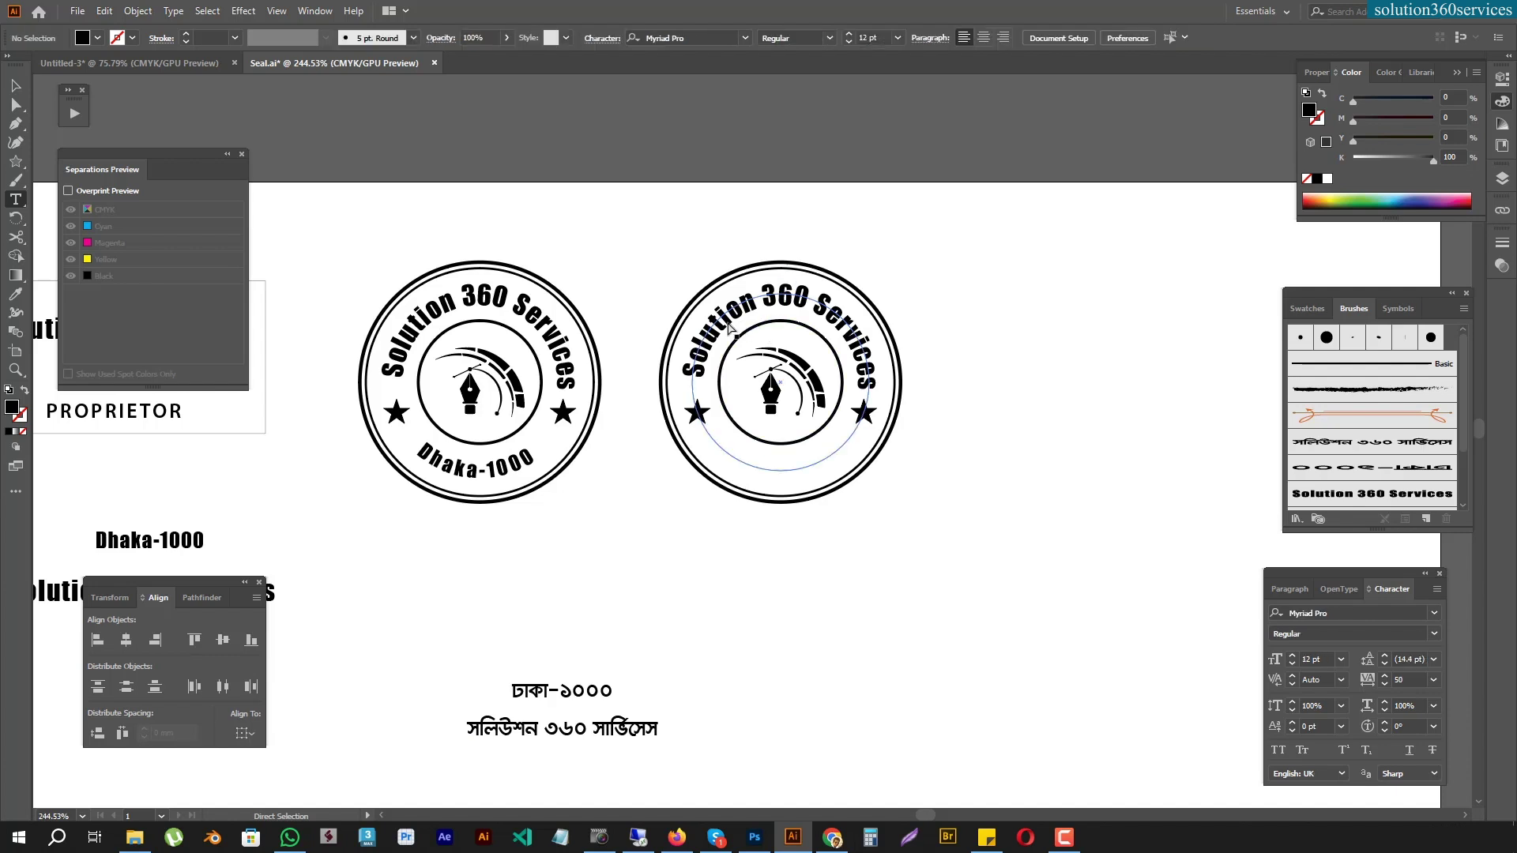
{"action": "type", "text": "সলিউশন ৩৬০ সার্ভিসেস"}
{"action": "left_click", "coordinate": [988, 610], "text": "ctrl"}
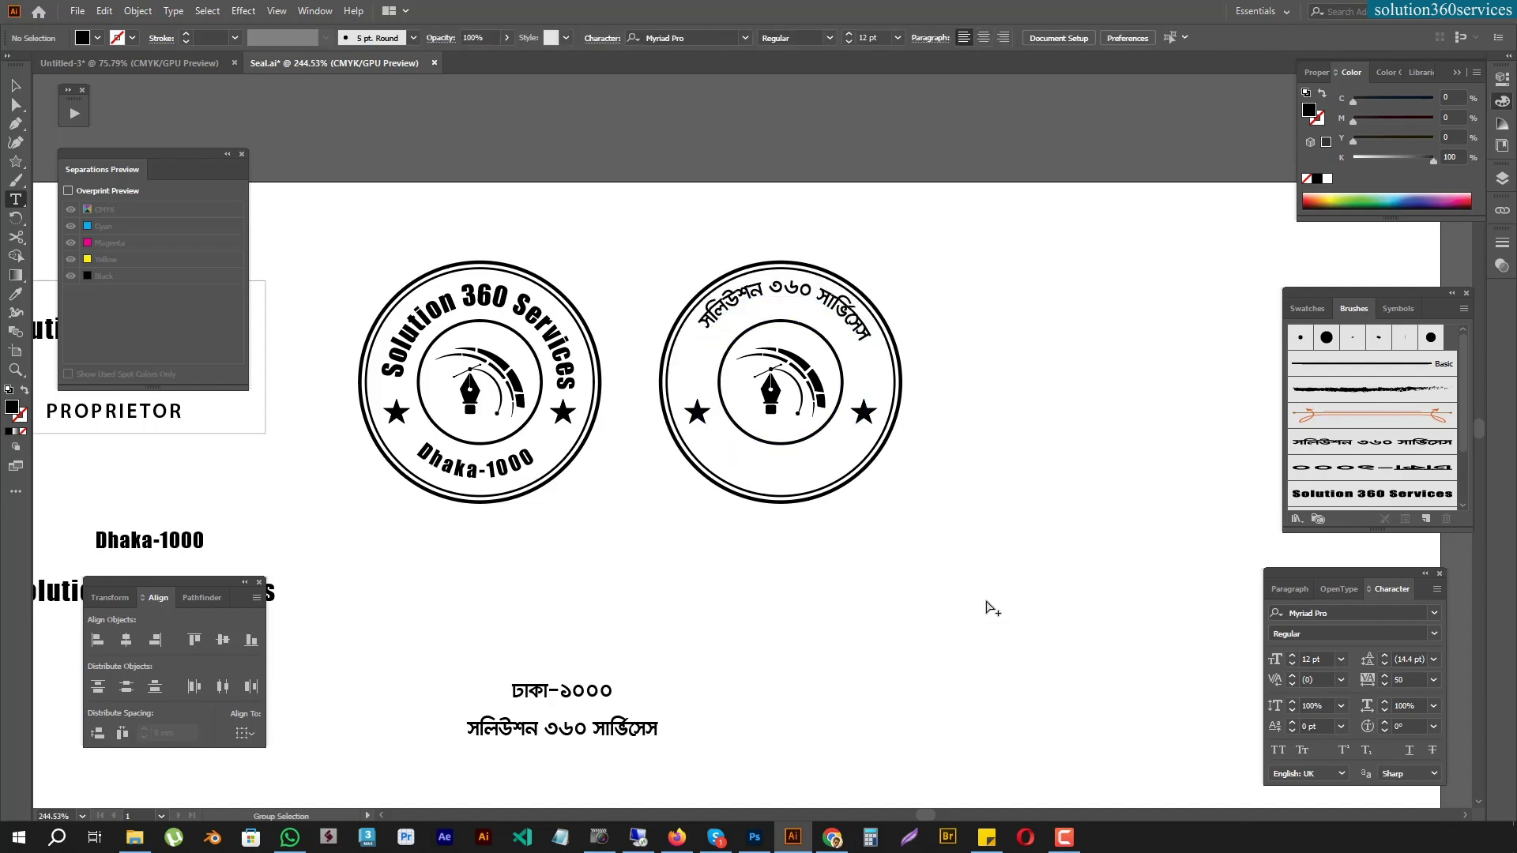
{"action": "type", "text": "ঢাকা-১০০০"}
{"action": "key", "text": "ctrl"}
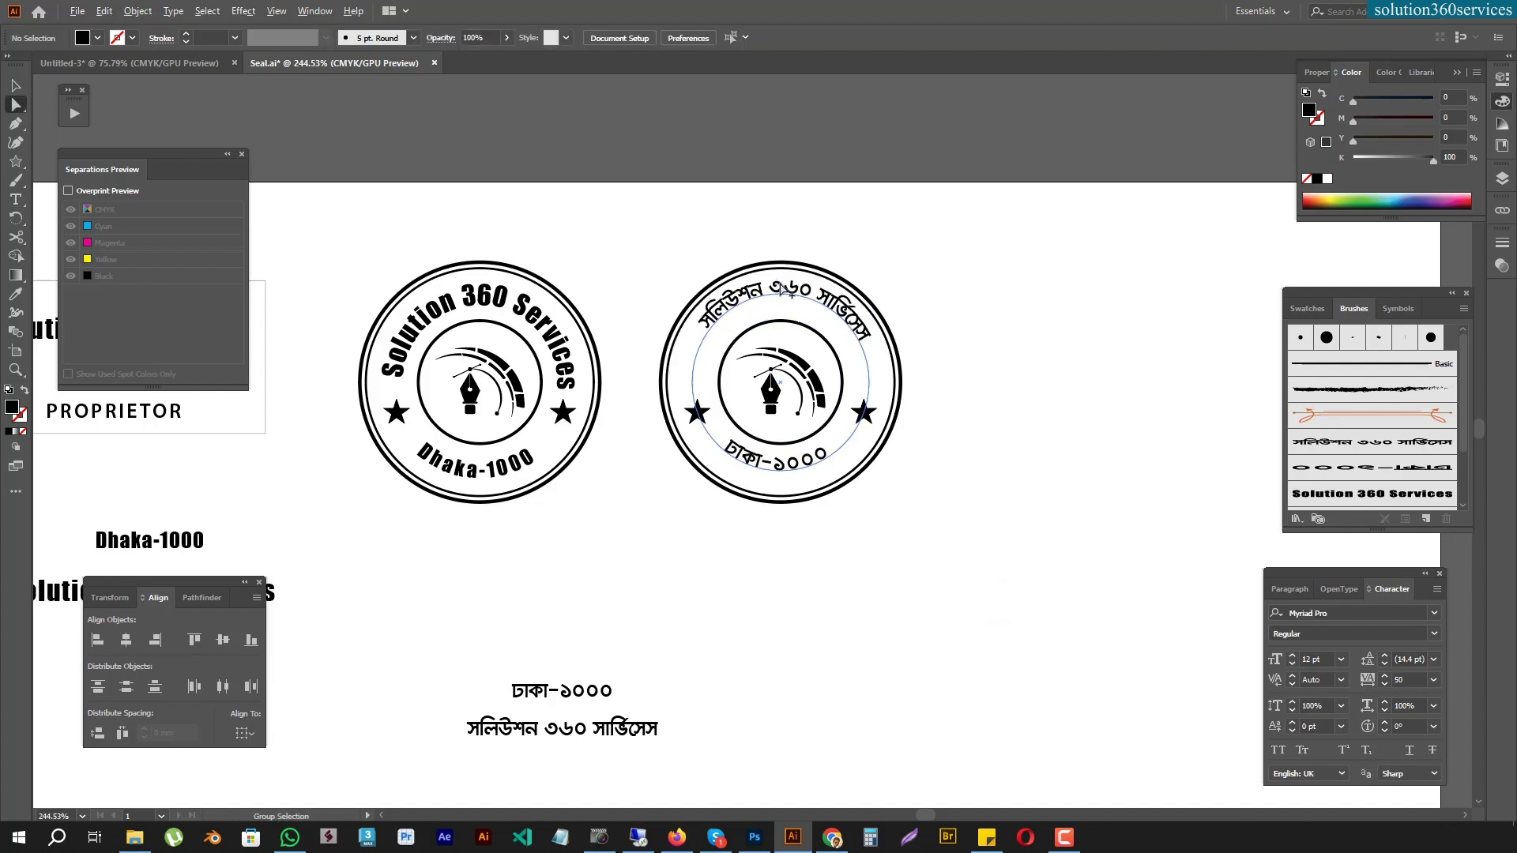
{"action": "left_click", "coordinate": [782, 291]}
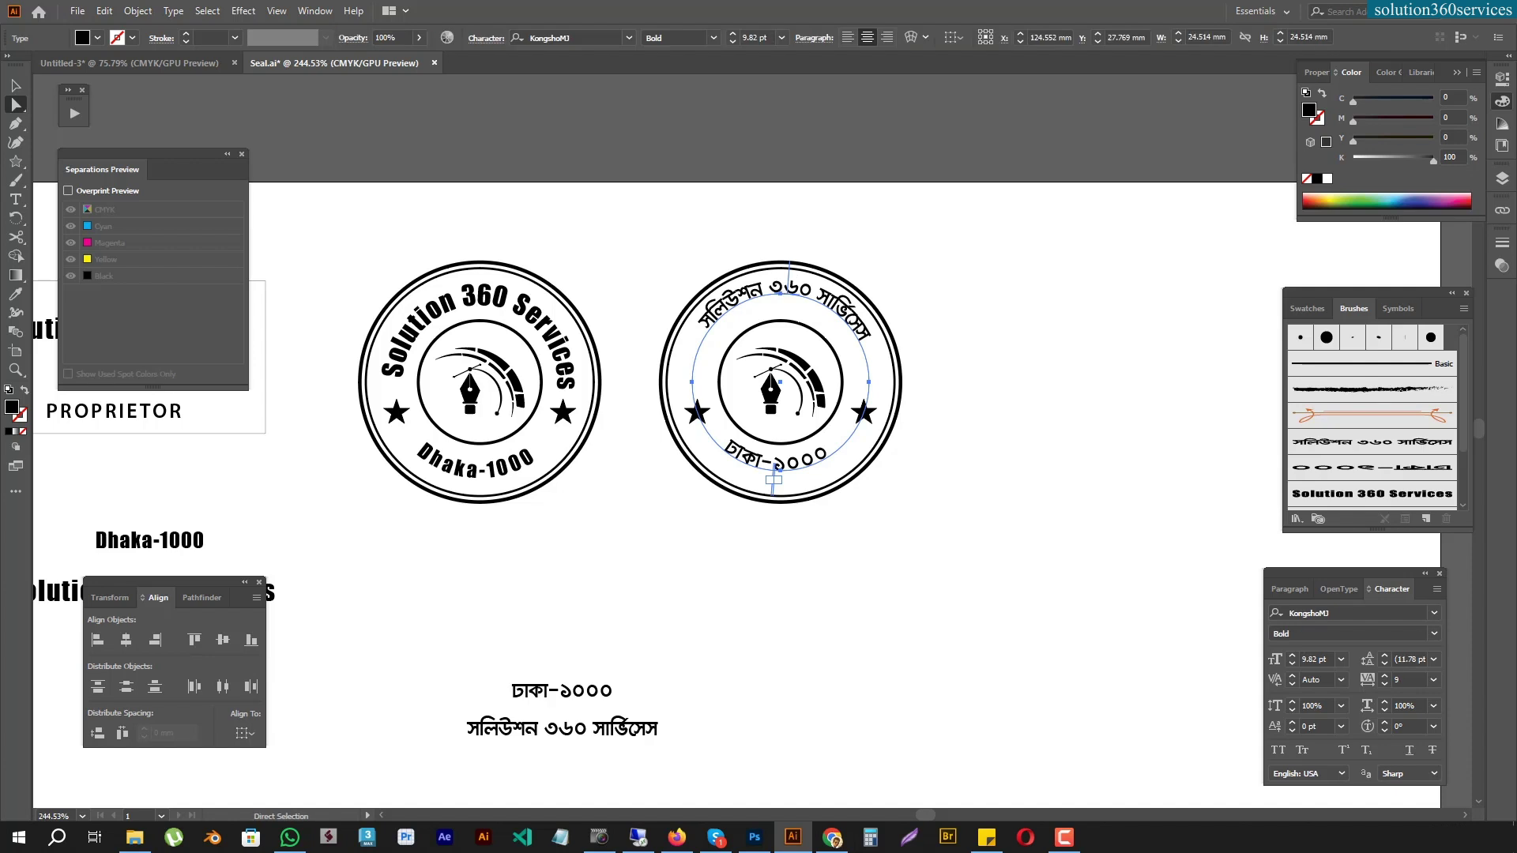
Give the right seal's top Bengali text 13 pt size, -4 pt baseline shift and 50 tracking
{"action": "left_click", "coordinate": [1294, 656]}
{"action": "left_click", "coordinate": [1294, 656]}
{"action": "type", "text": "13"}
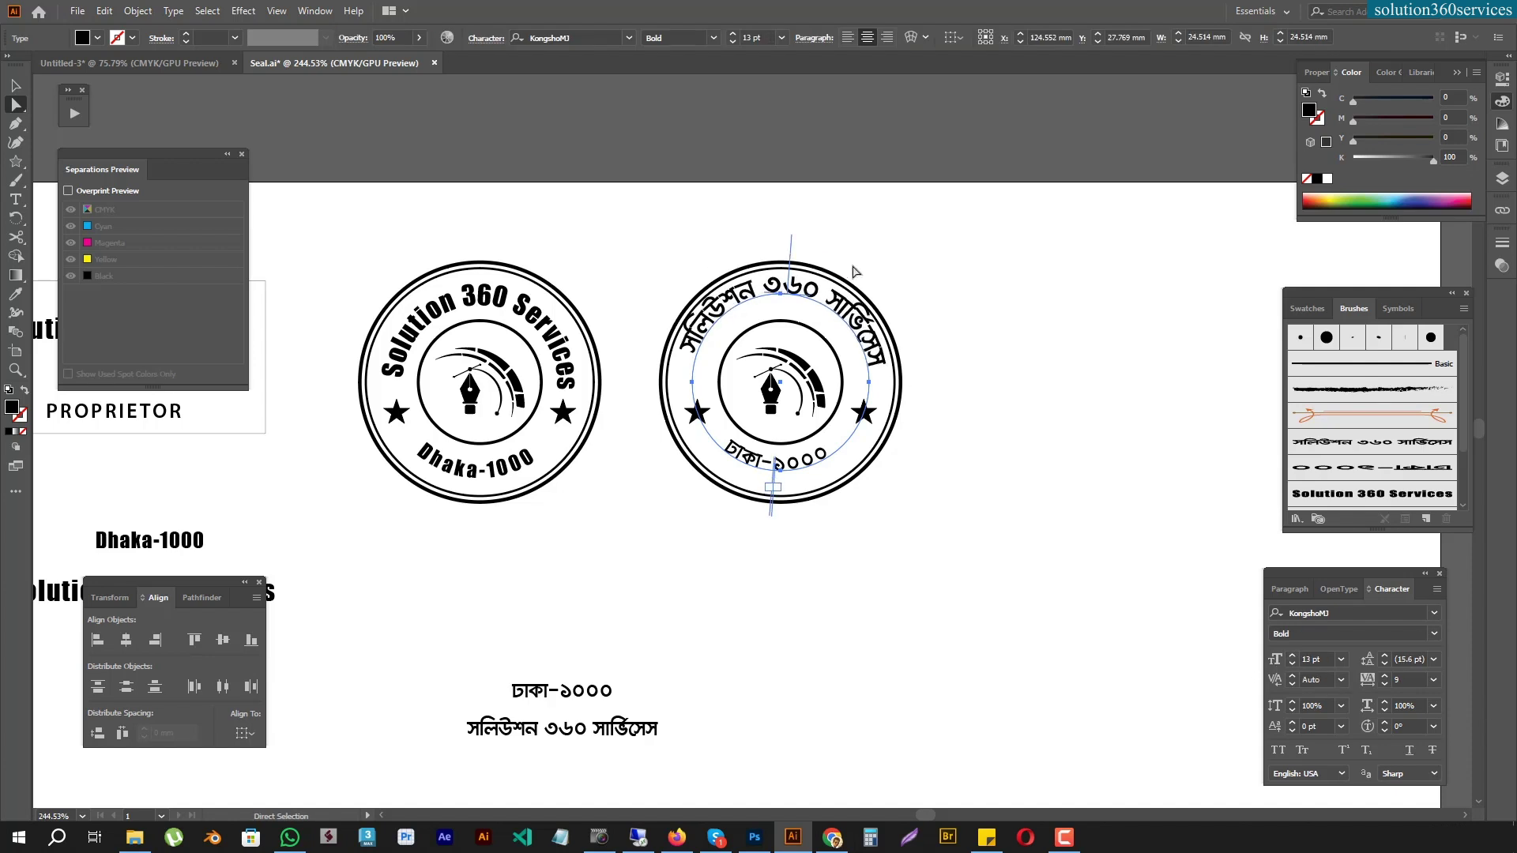
{"action": "left_click", "coordinate": [1293, 730]}
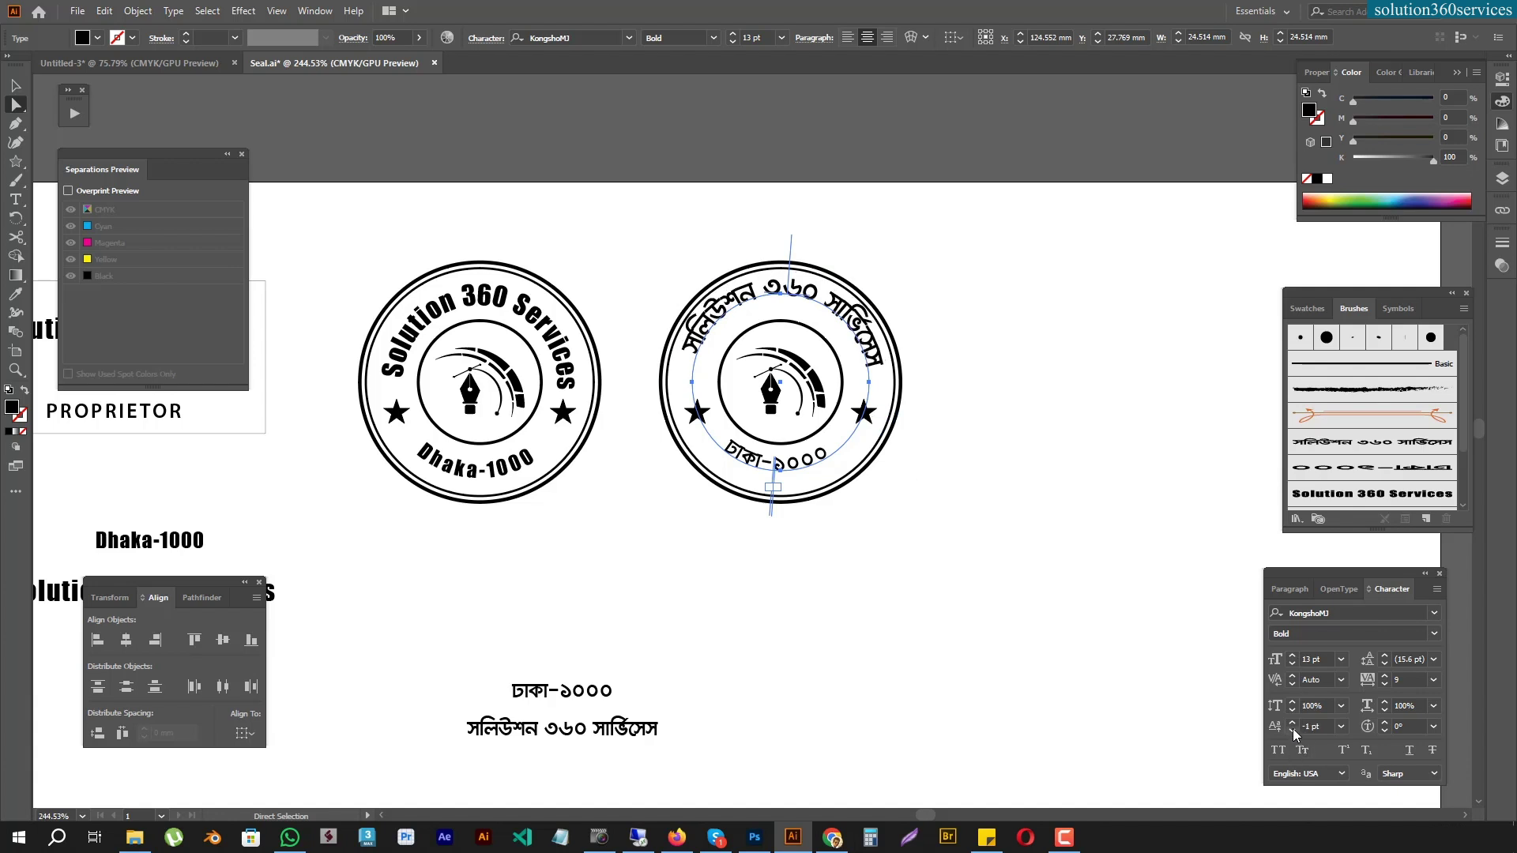
{"action": "left_click", "coordinate": [1293, 729]}
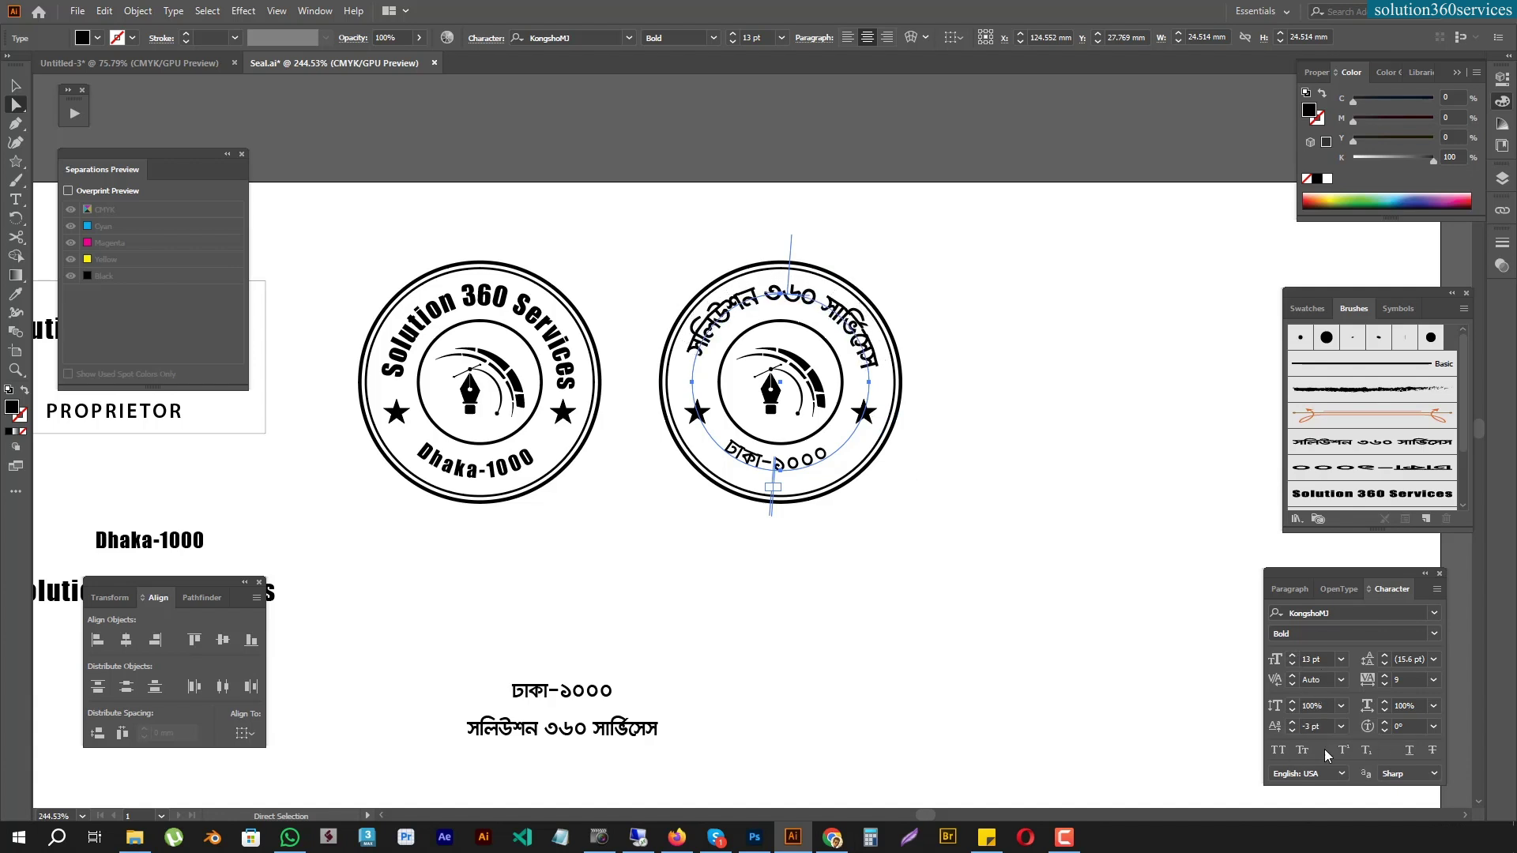
{"action": "left_click", "coordinate": [1292, 729]}
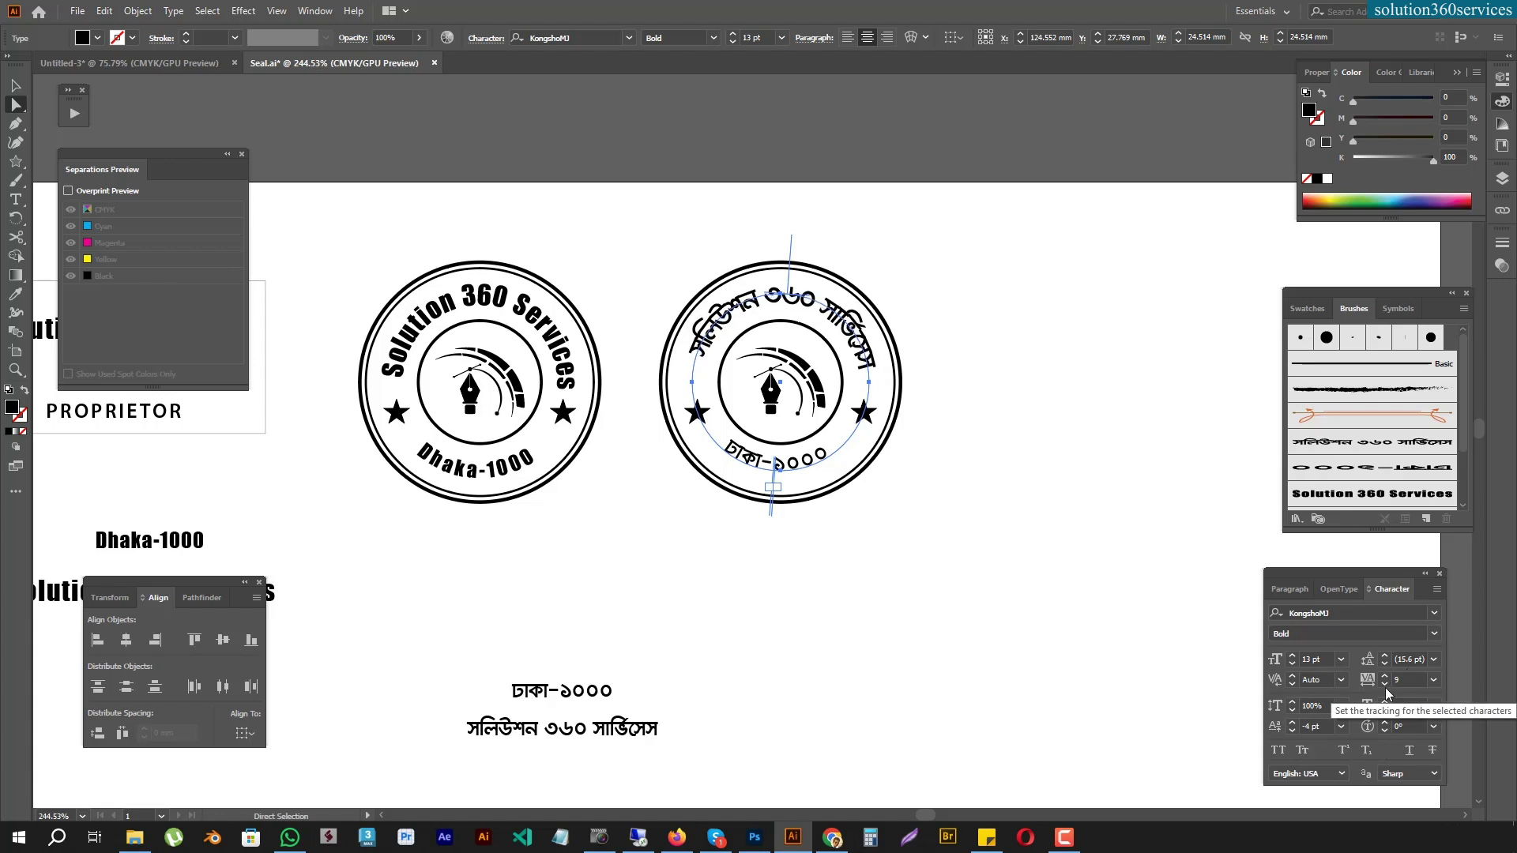
{"action": "left_click", "coordinate": [1410, 679]}
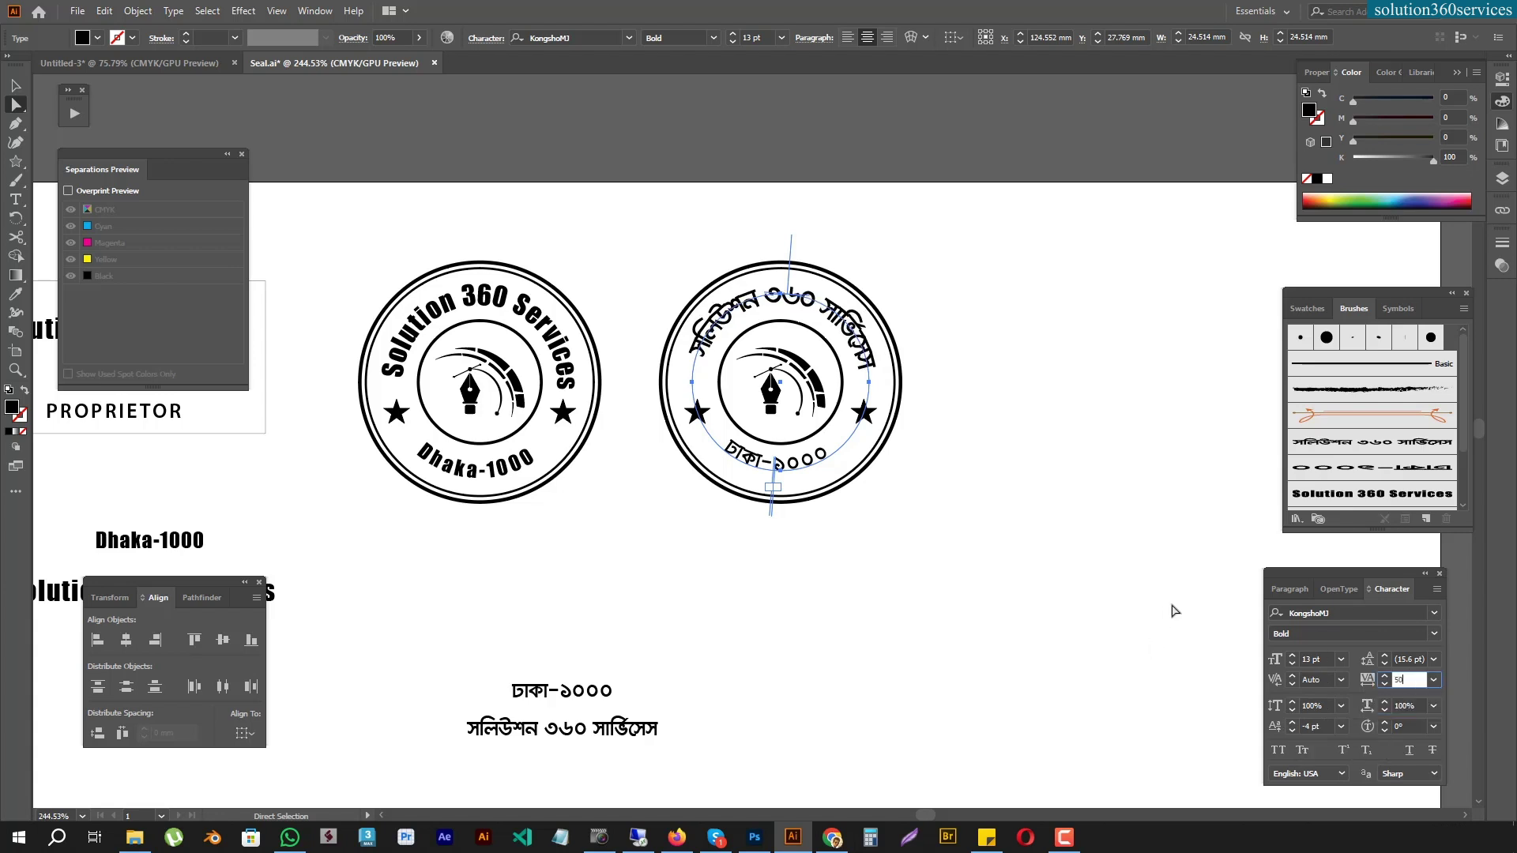
{"action": "key", "text": "Return"}
{"action": "left_click", "coordinate": [980, 564]}
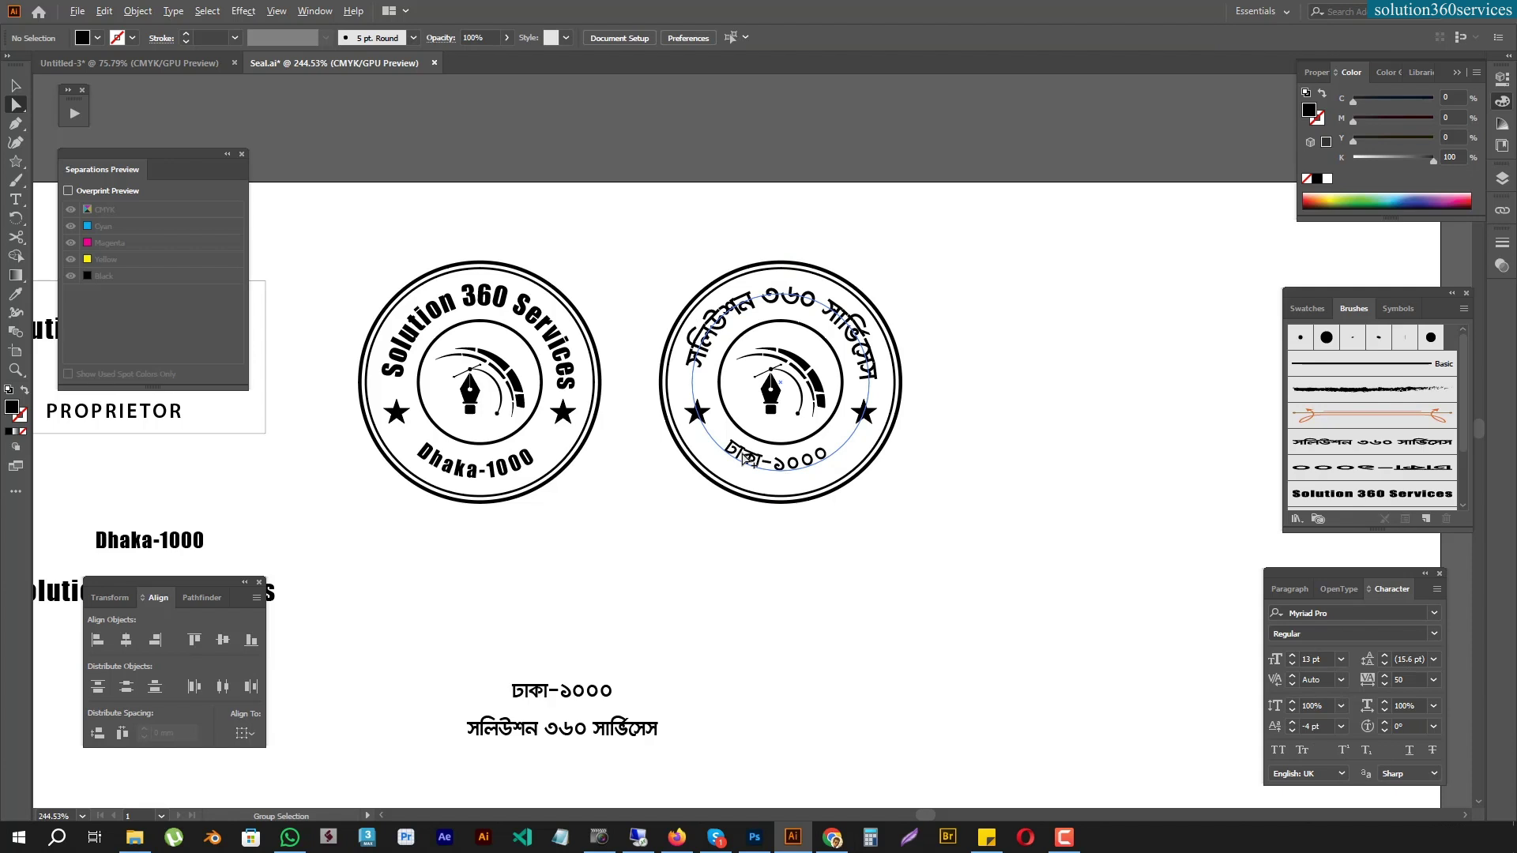
Set the bottom ঢাকা-১০০০ text to 12 pt with -3 pt baseline shift
{"action": "left_click", "coordinate": [749, 459]}
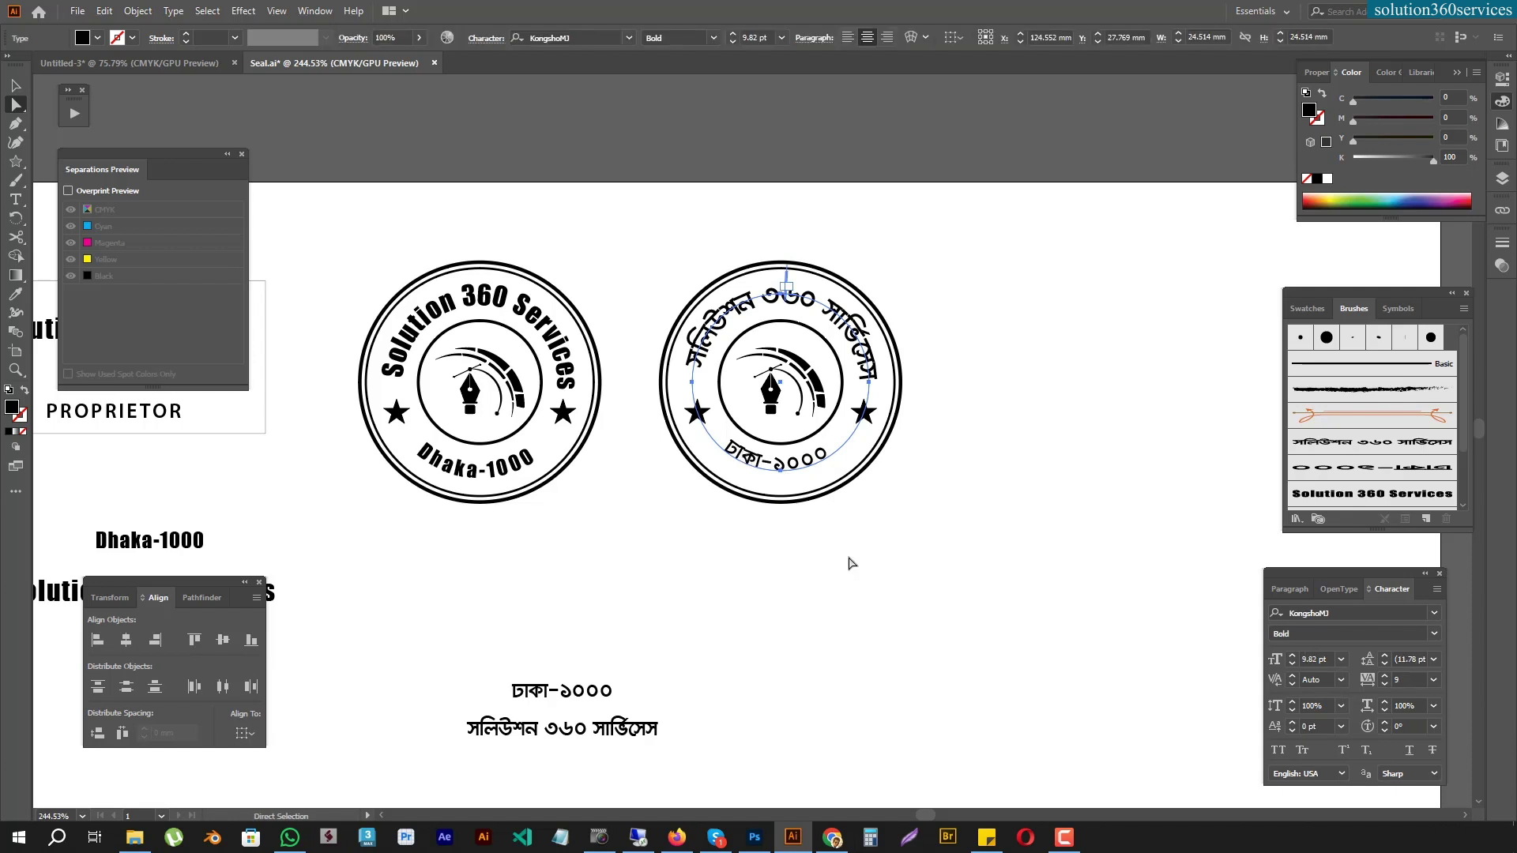
{"action": "left_click", "coordinate": [1293, 656]}
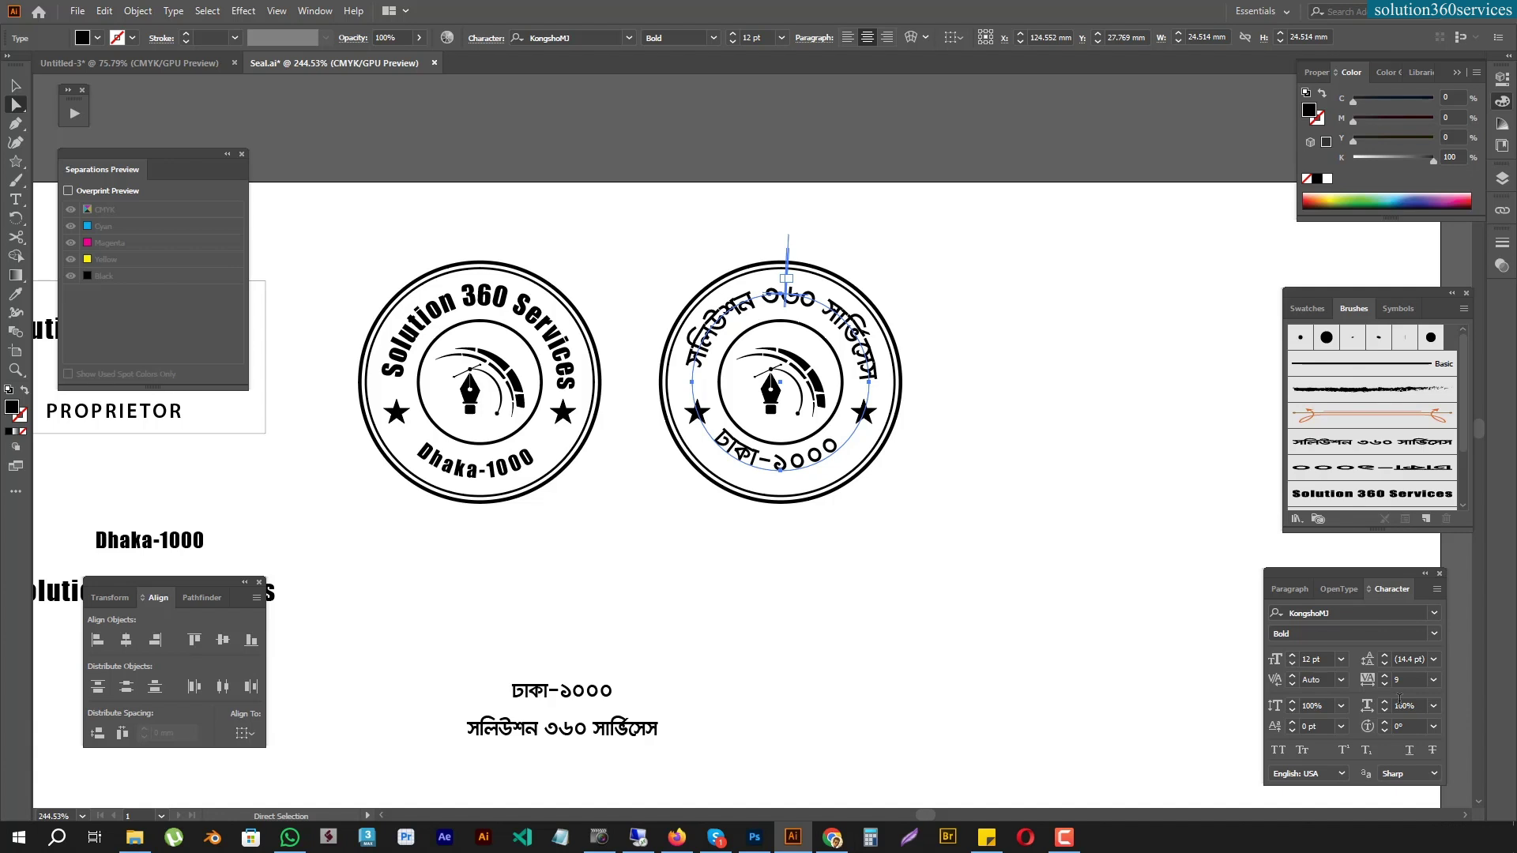
{"action": "left_click", "coordinate": [1294, 729]}
{"action": "left_click", "coordinate": [1296, 729]}
{"action": "left_click", "coordinate": [992, 620]}
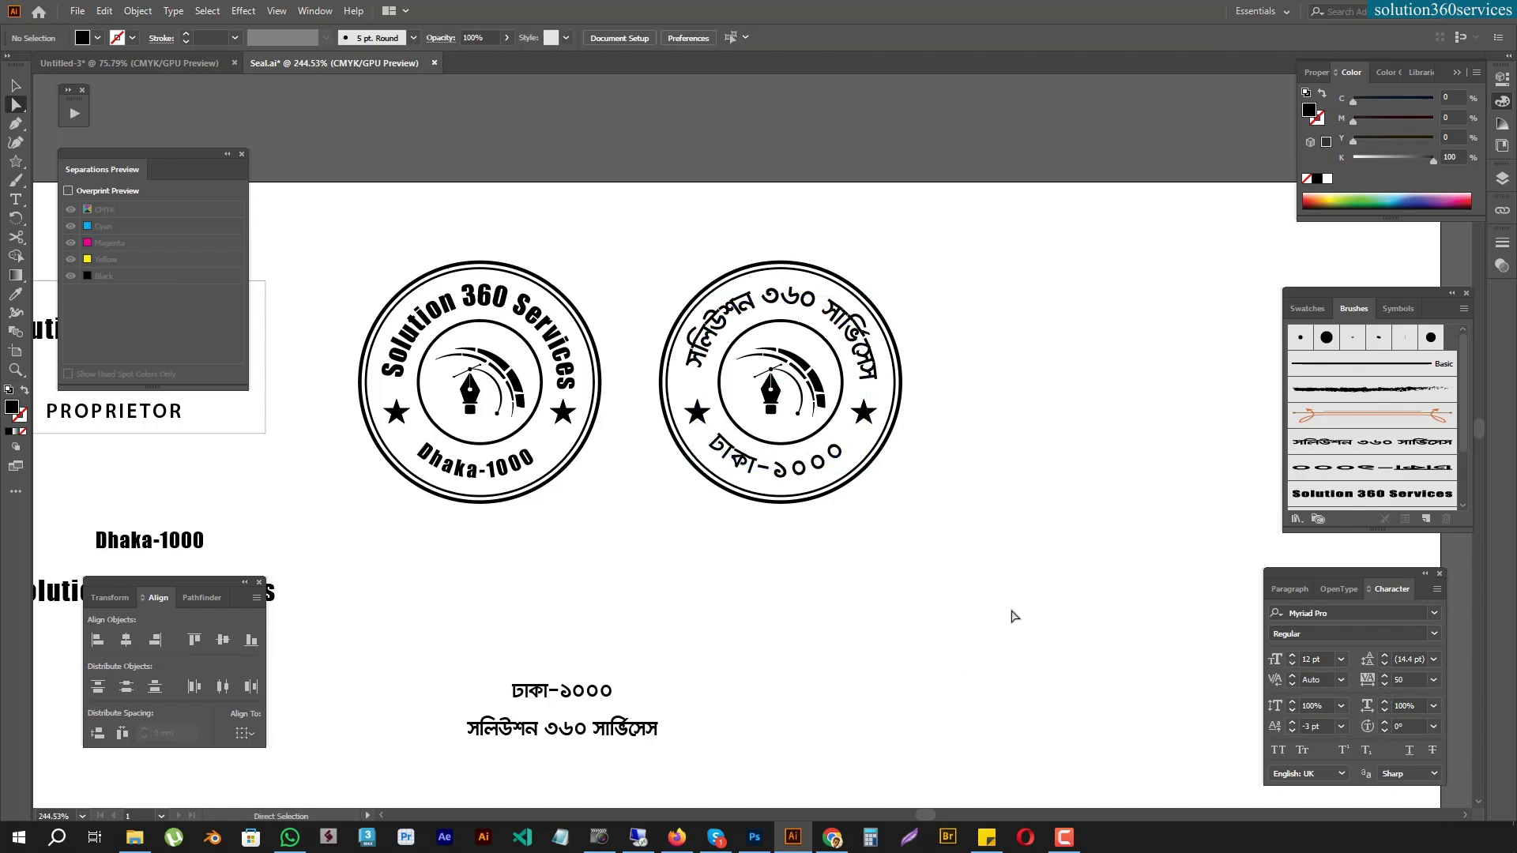
{"action": "left_click_drag", "start_coordinate": [1041, 602], "coordinate": [1020, 588]}
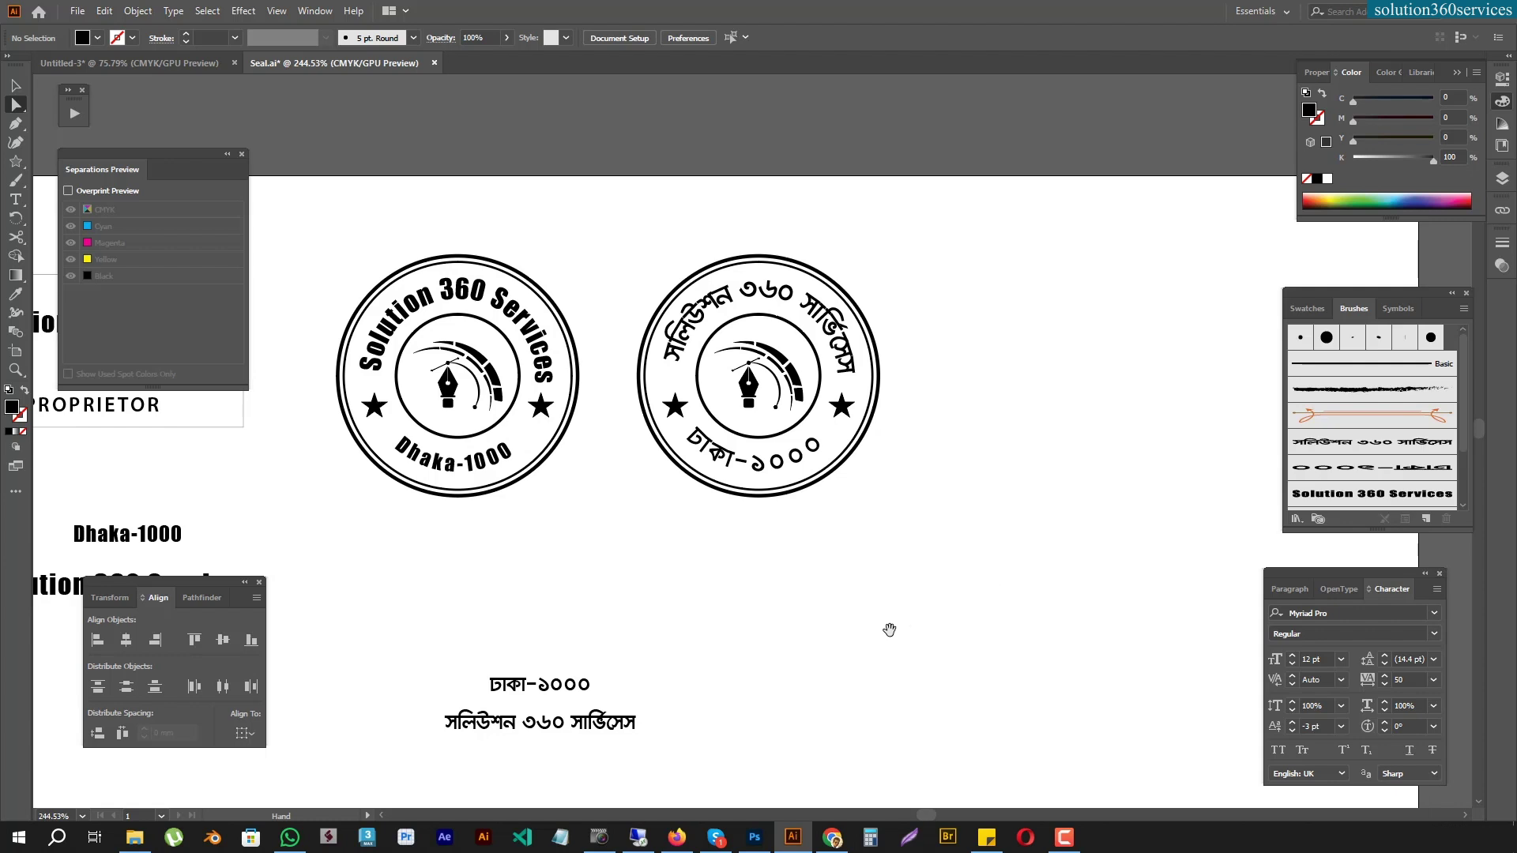
Move the Bengali text pair right of the seals and place a copy under the English lines
{"action": "key", "text": "ctrl+minus"}
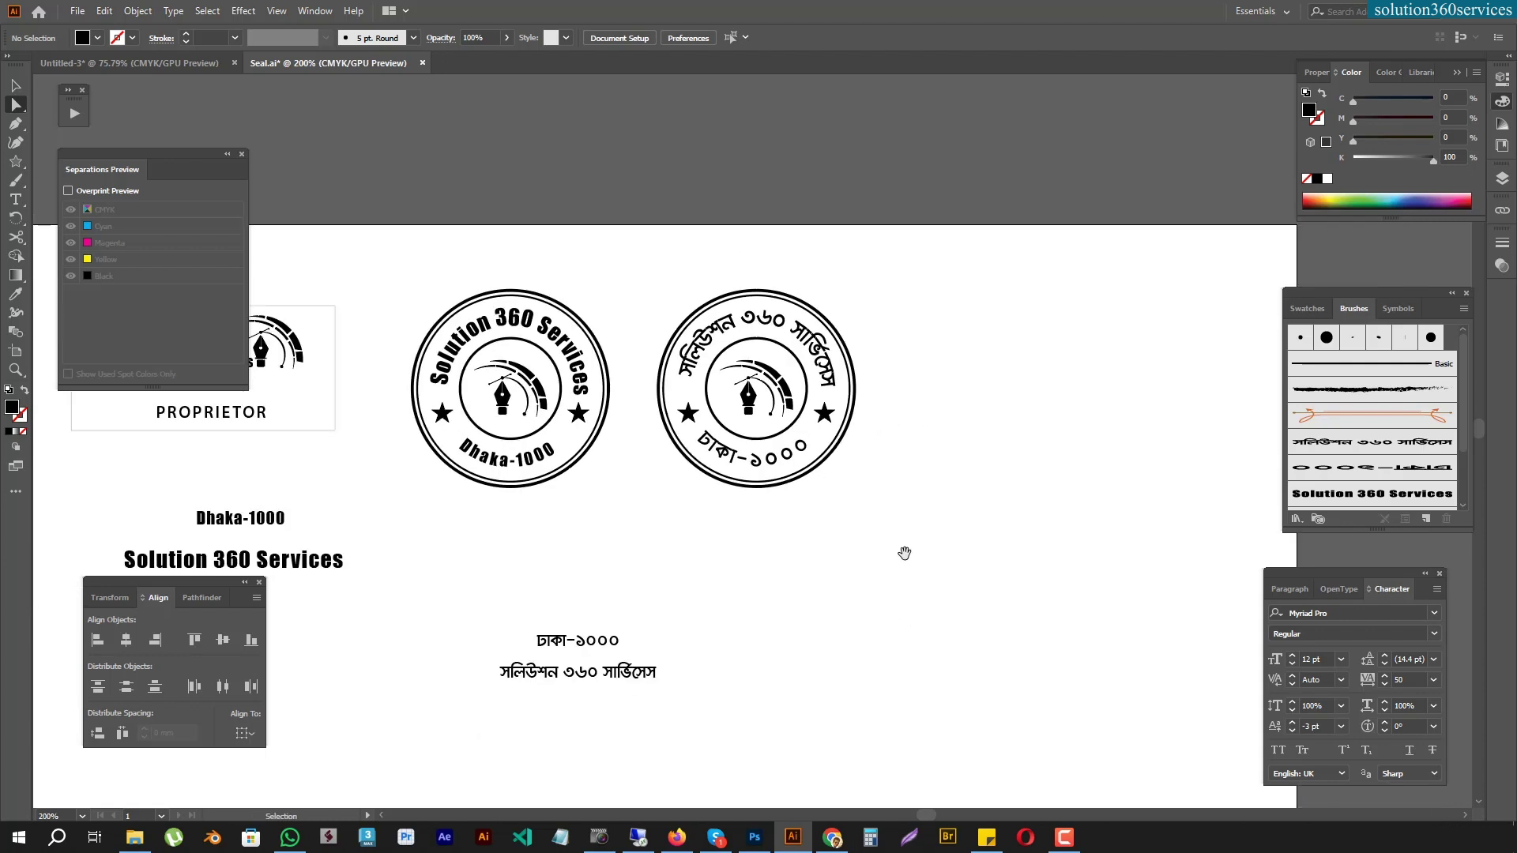
{"action": "key", "text": "ctrl+minus"}
{"action": "left_click_drag", "start_coordinate": [467, 553], "coordinate": [815, 403]}
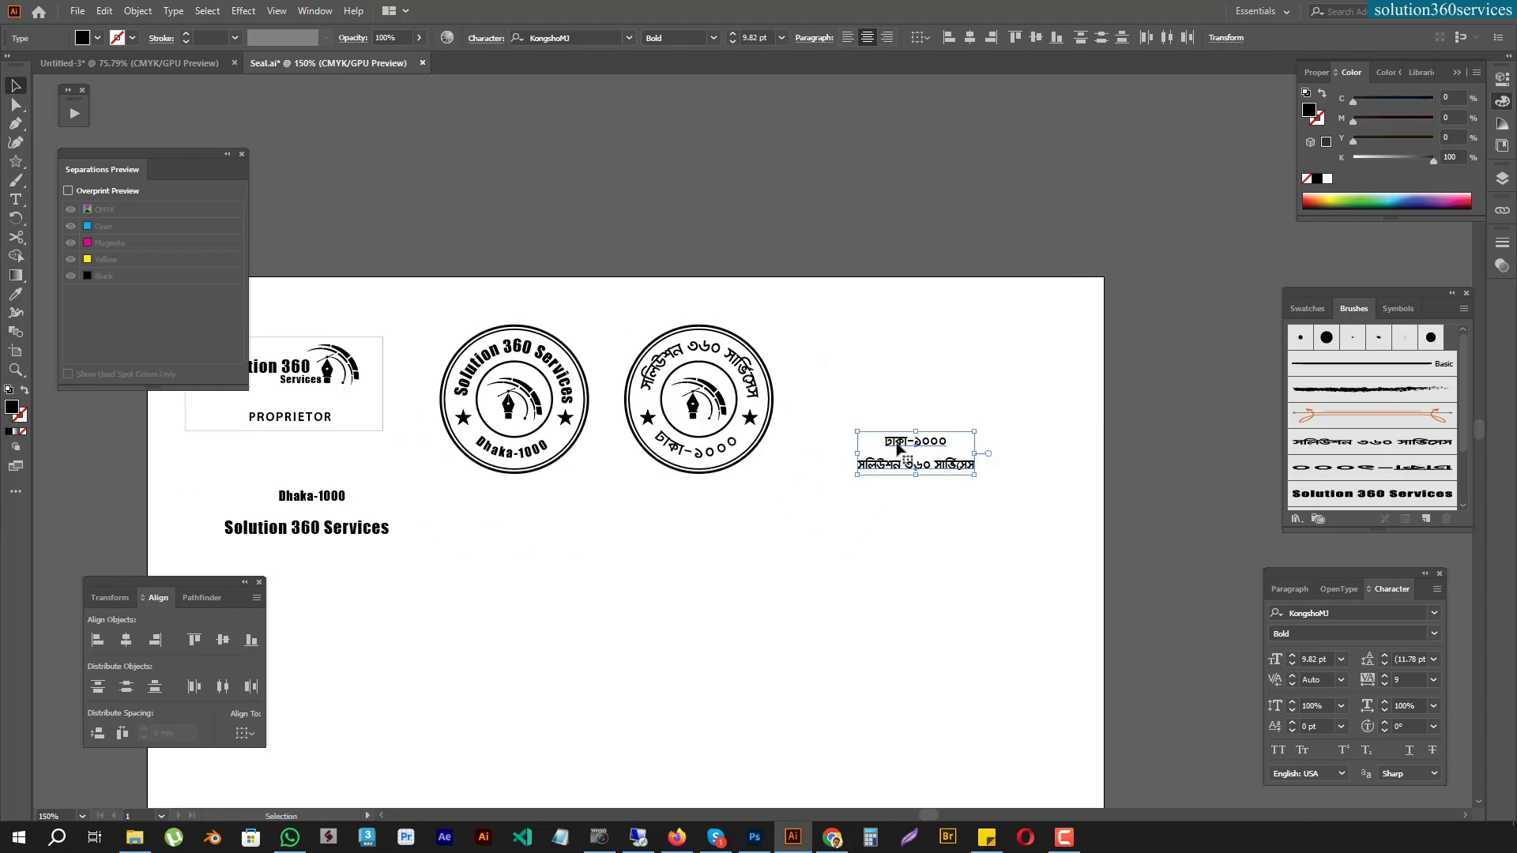
{"action": "left_click_drag", "start_coordinate": [903, 441], "coordinate": [289, 576]}
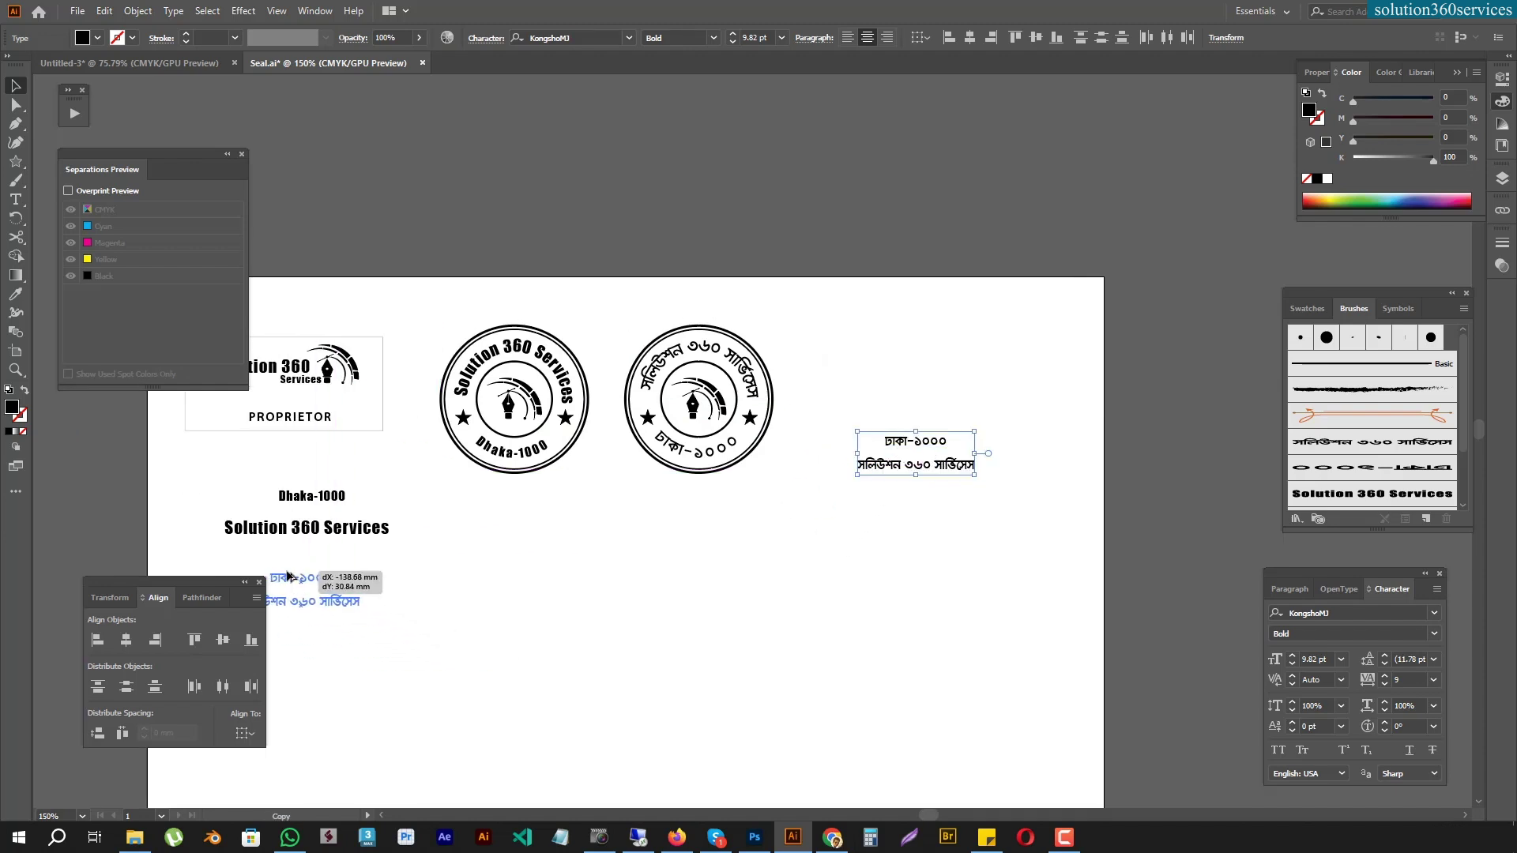
{"action": "left_click", "coordinate": [482, 553]}
Group the English and Bengali text lines and close the Swatches/Brushes panel
{"action": "left_click_drag", "start_coordinate": [289, 451], "coordinate": [592, 637]}
{"action": "key", "text": "ctrl+g"}
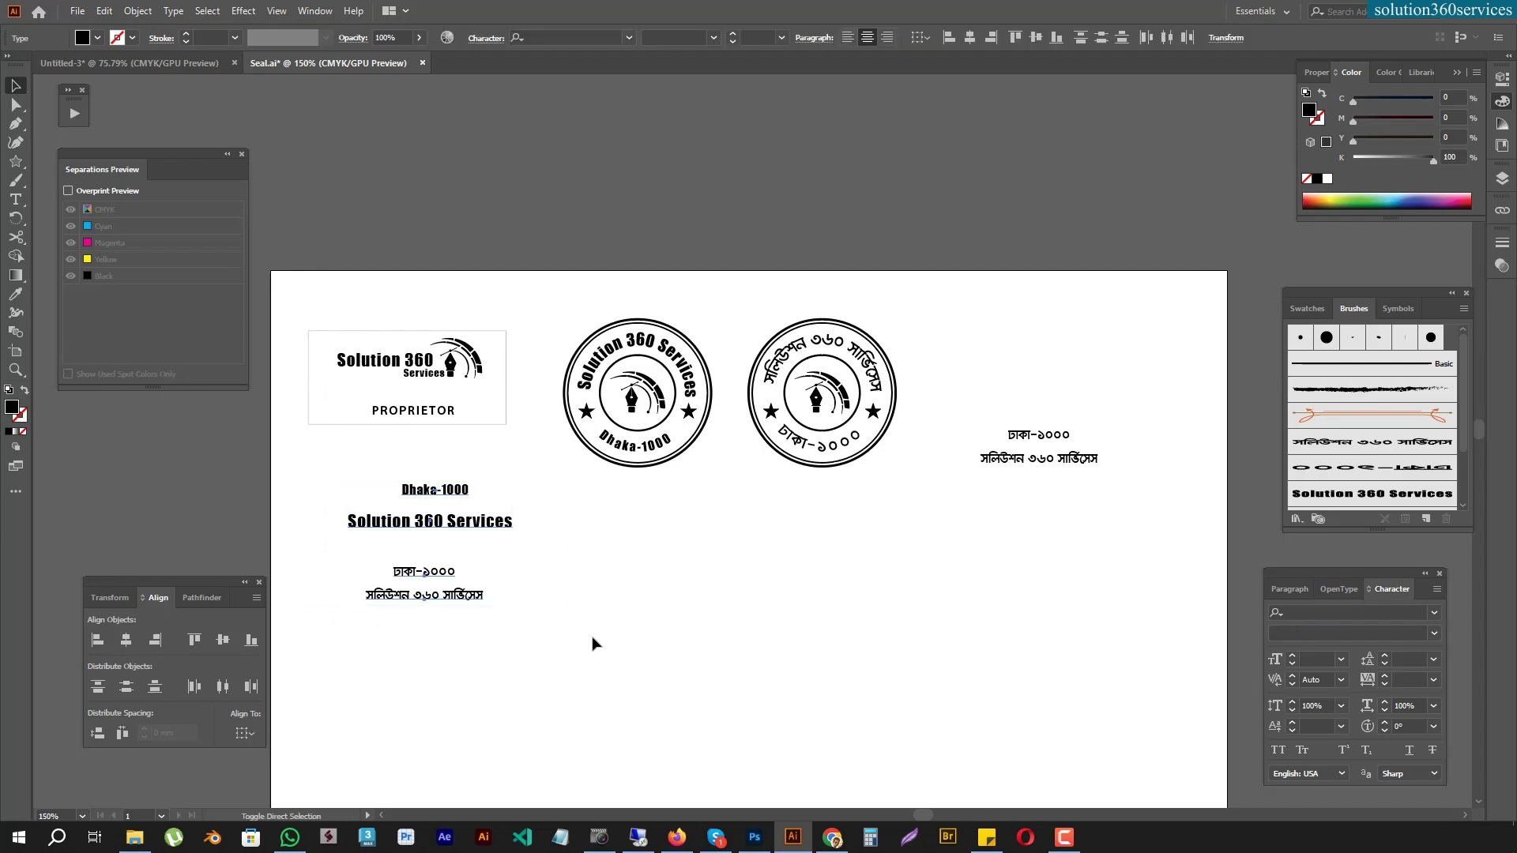
{"action": "left_click", "coordinate": [543, 547]}
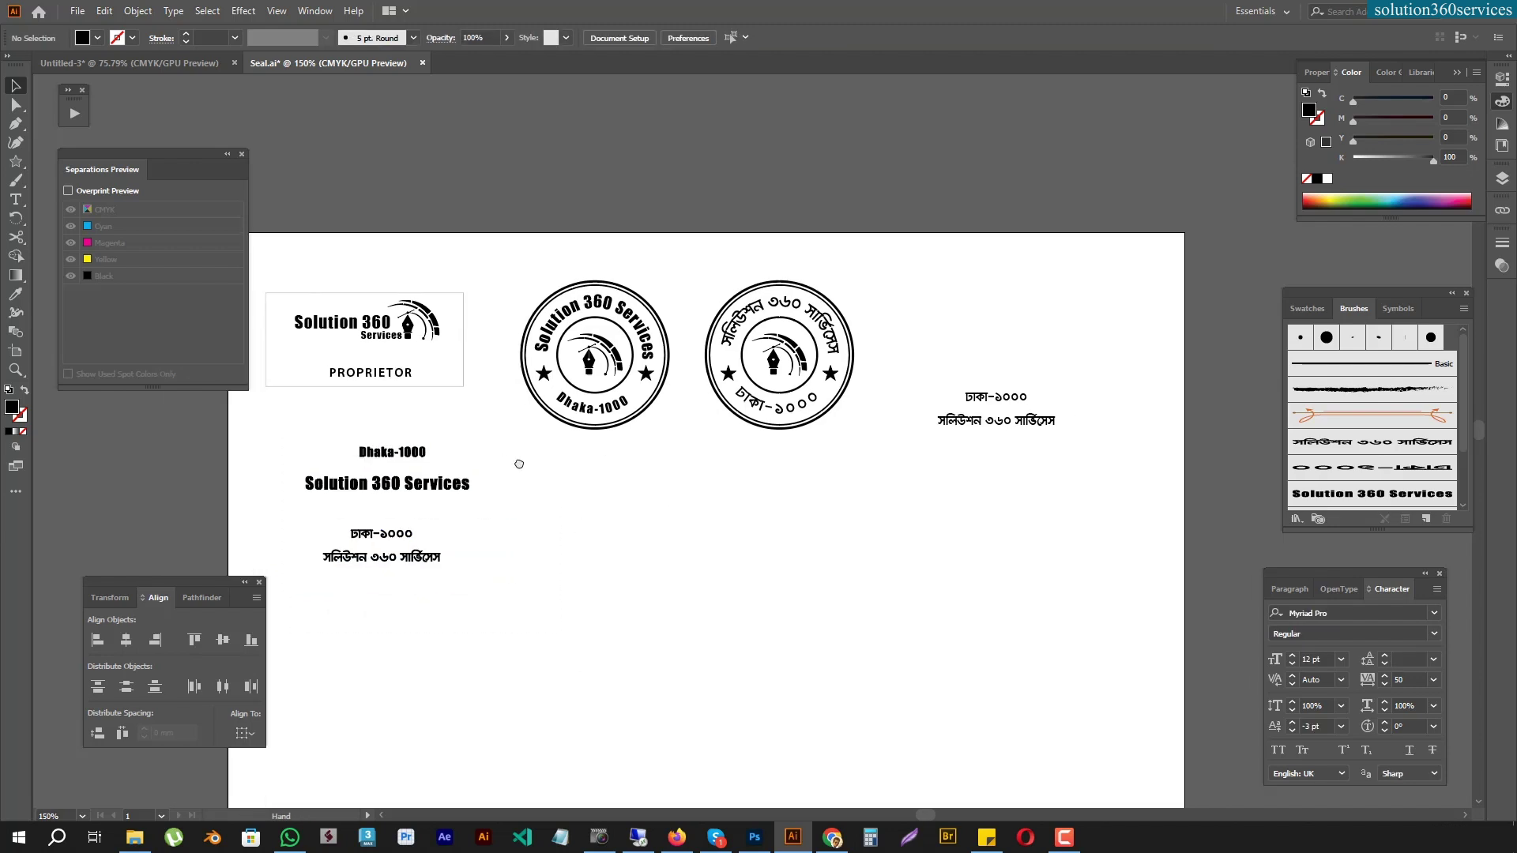
{"action": "left_click_drag", "start_coordinate": [527, 433], "coordinate": [549, 417]}
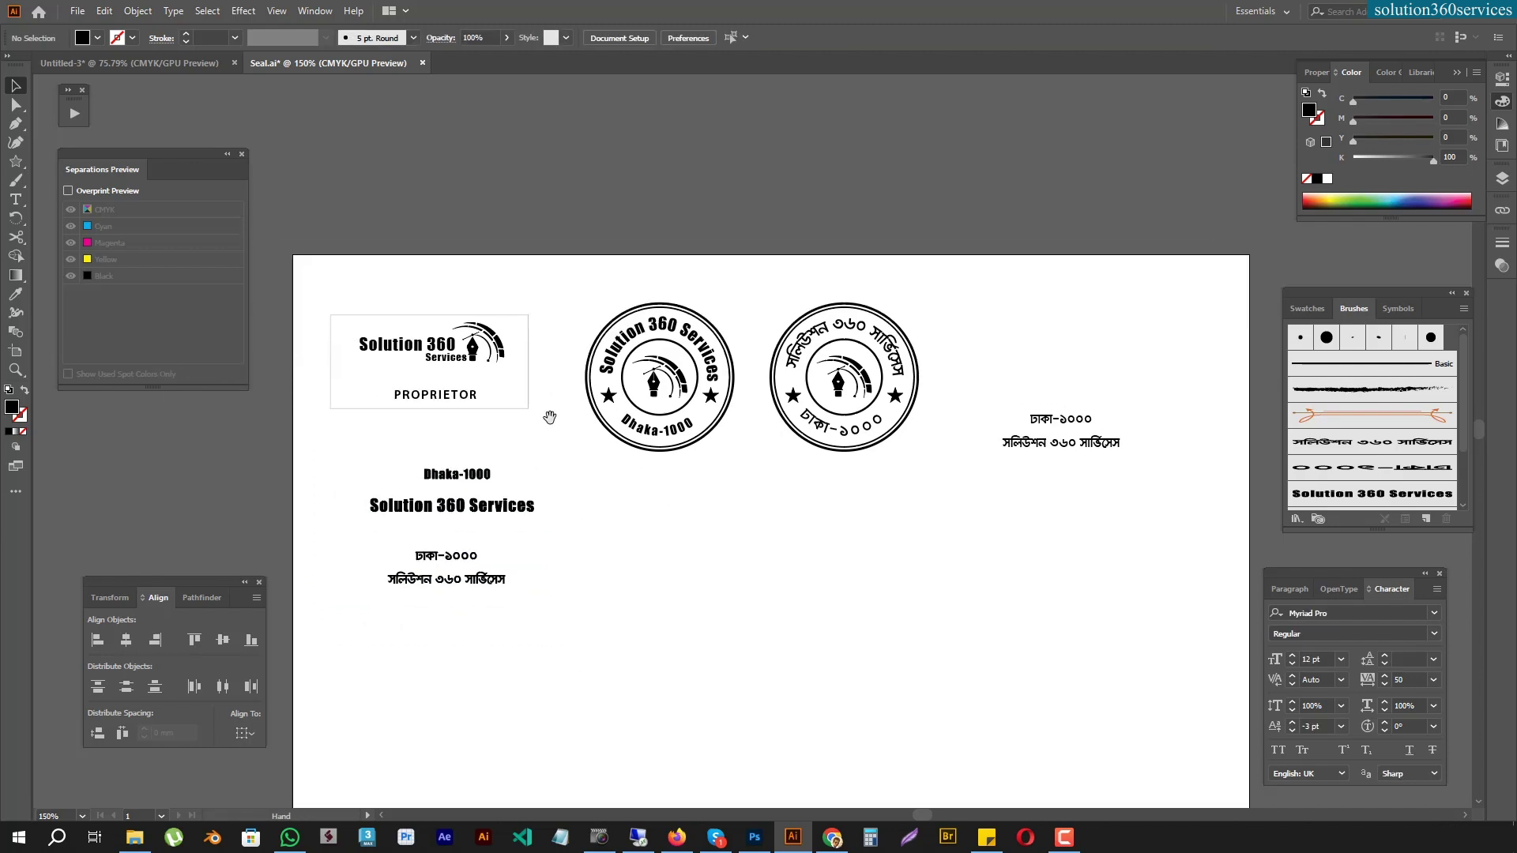
{"action": "left_click", "coordinate": [1466, 295]}
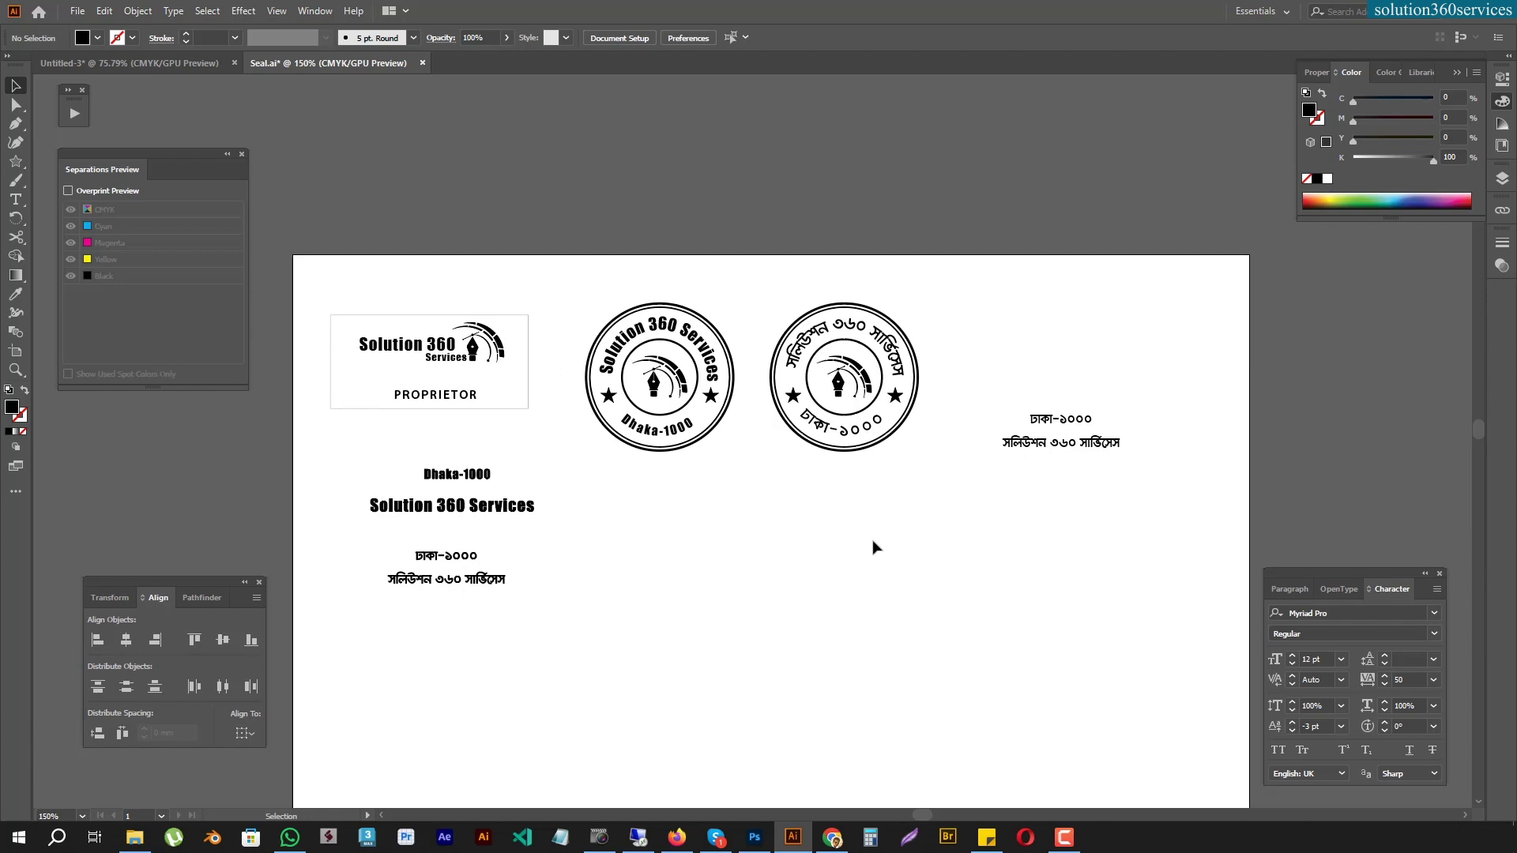
{"action": "left_click", "coordinate": [316, 11]}
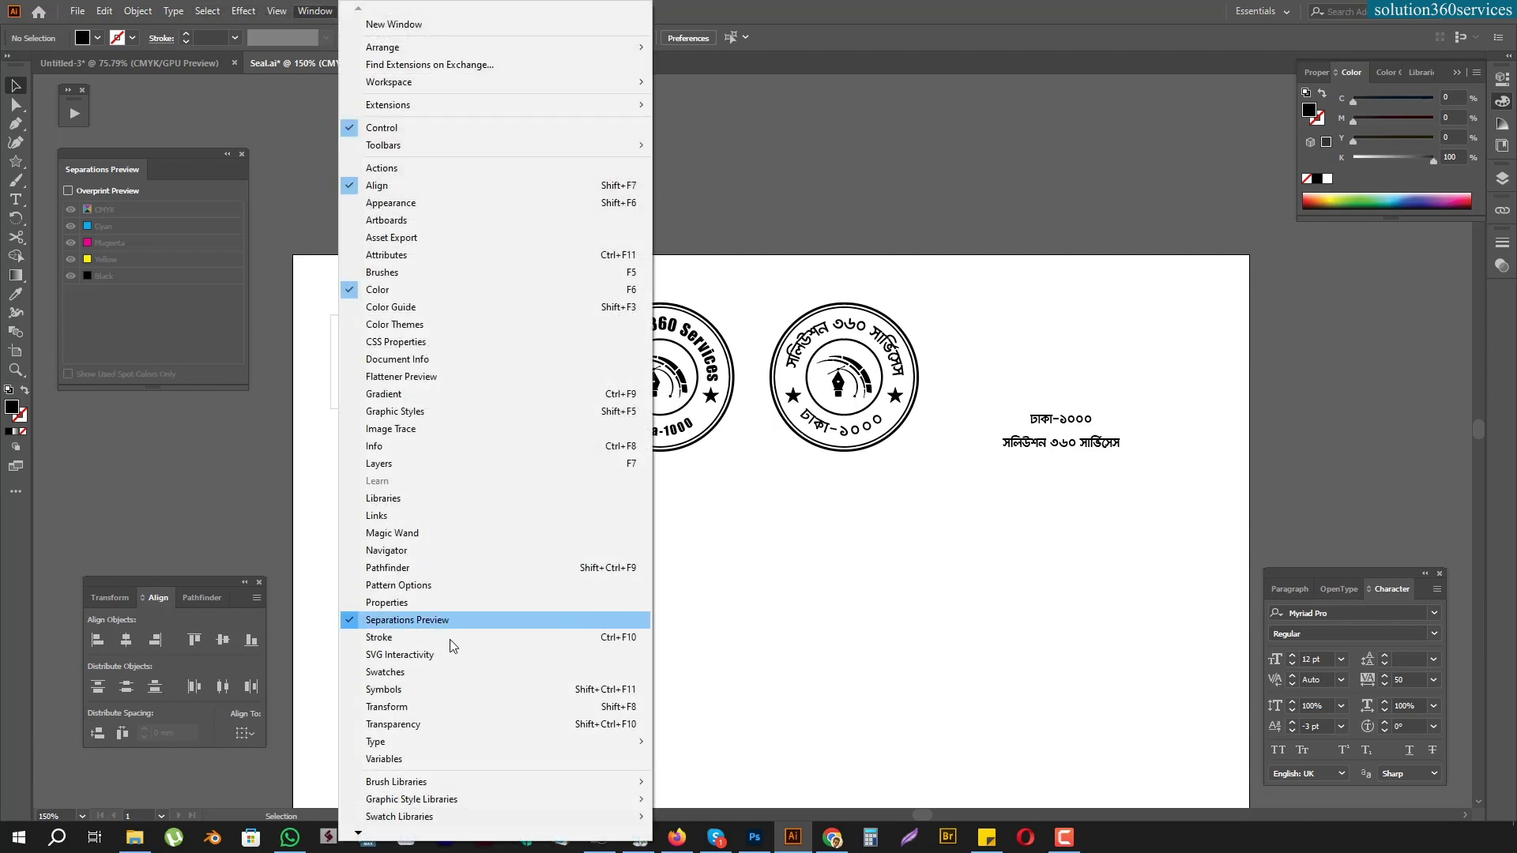
Reopen the Brushes panel and delete the four Bengali and Solution 360 text art brushes
{"action": "left_click", "coordinate": [407, 277]}
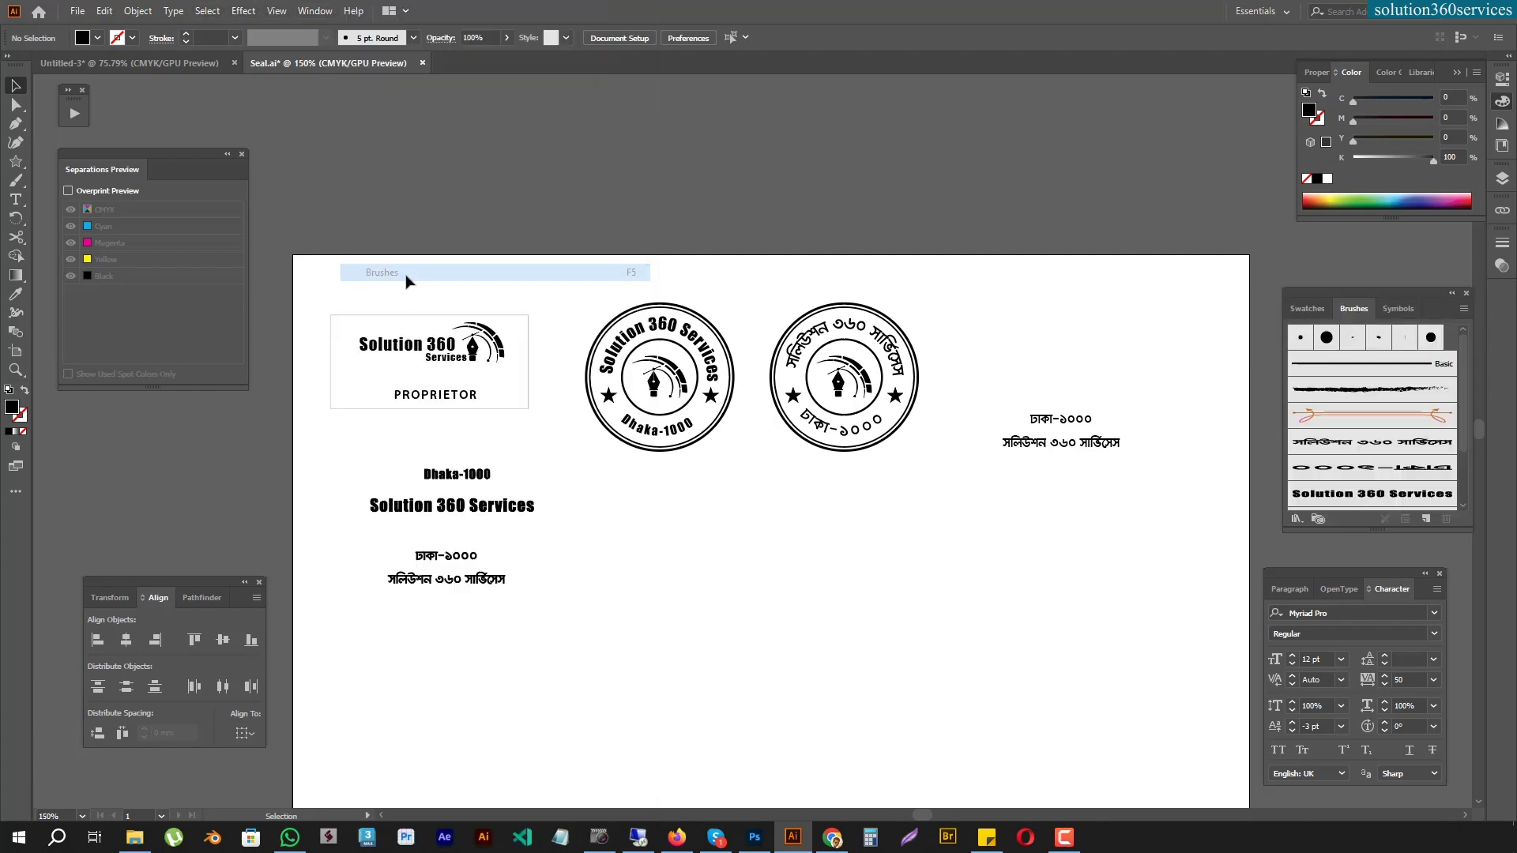
{"action": "left_click_drag", "start_coordinate": [1367, 528], "coordinate": [1369, 615]}
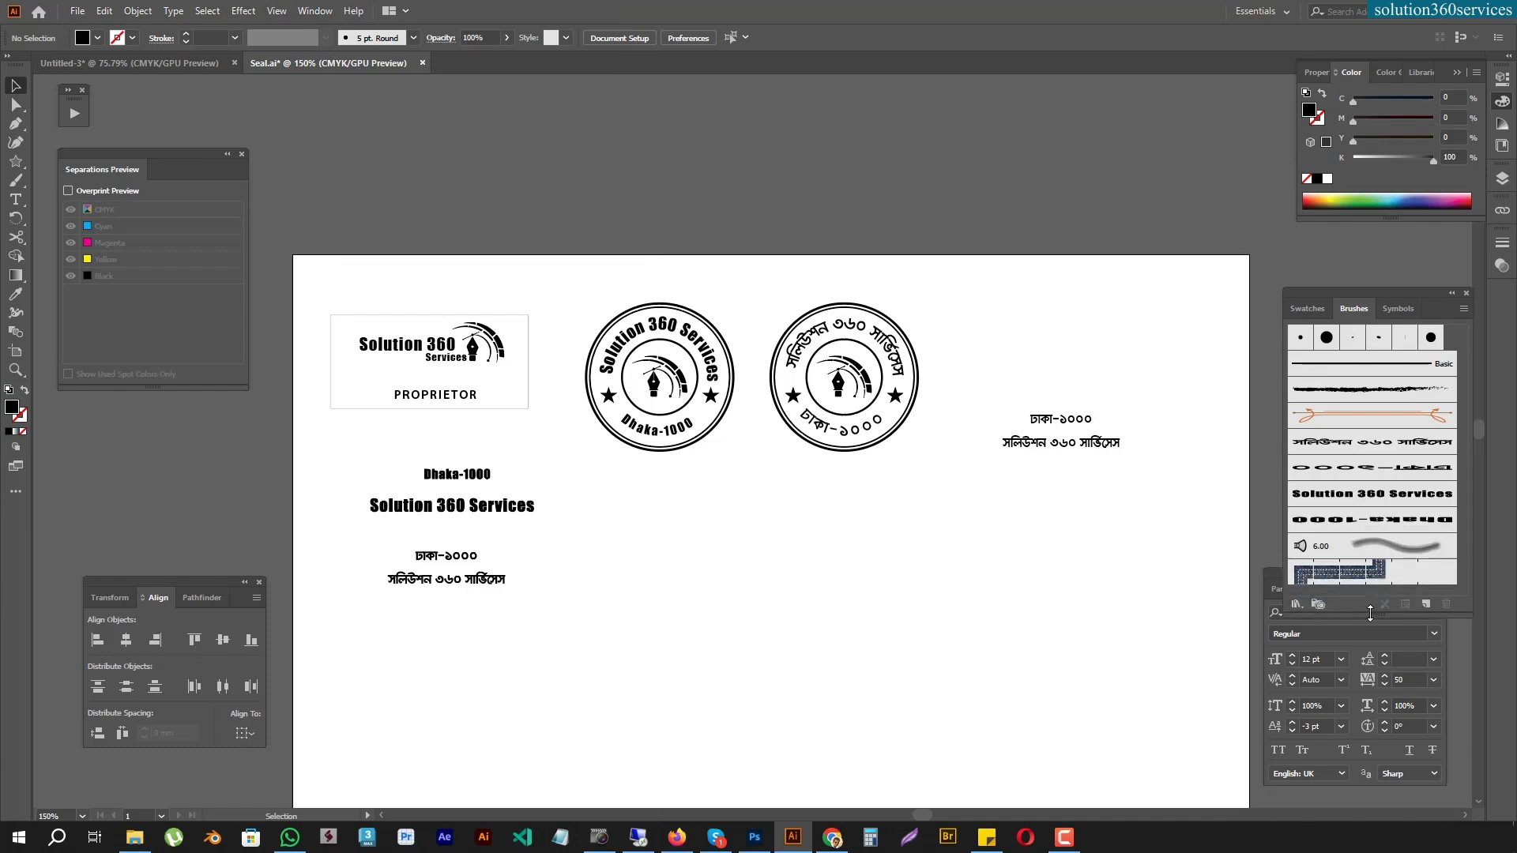
{"action": "left_click", "coordinate": [1371, 450]}
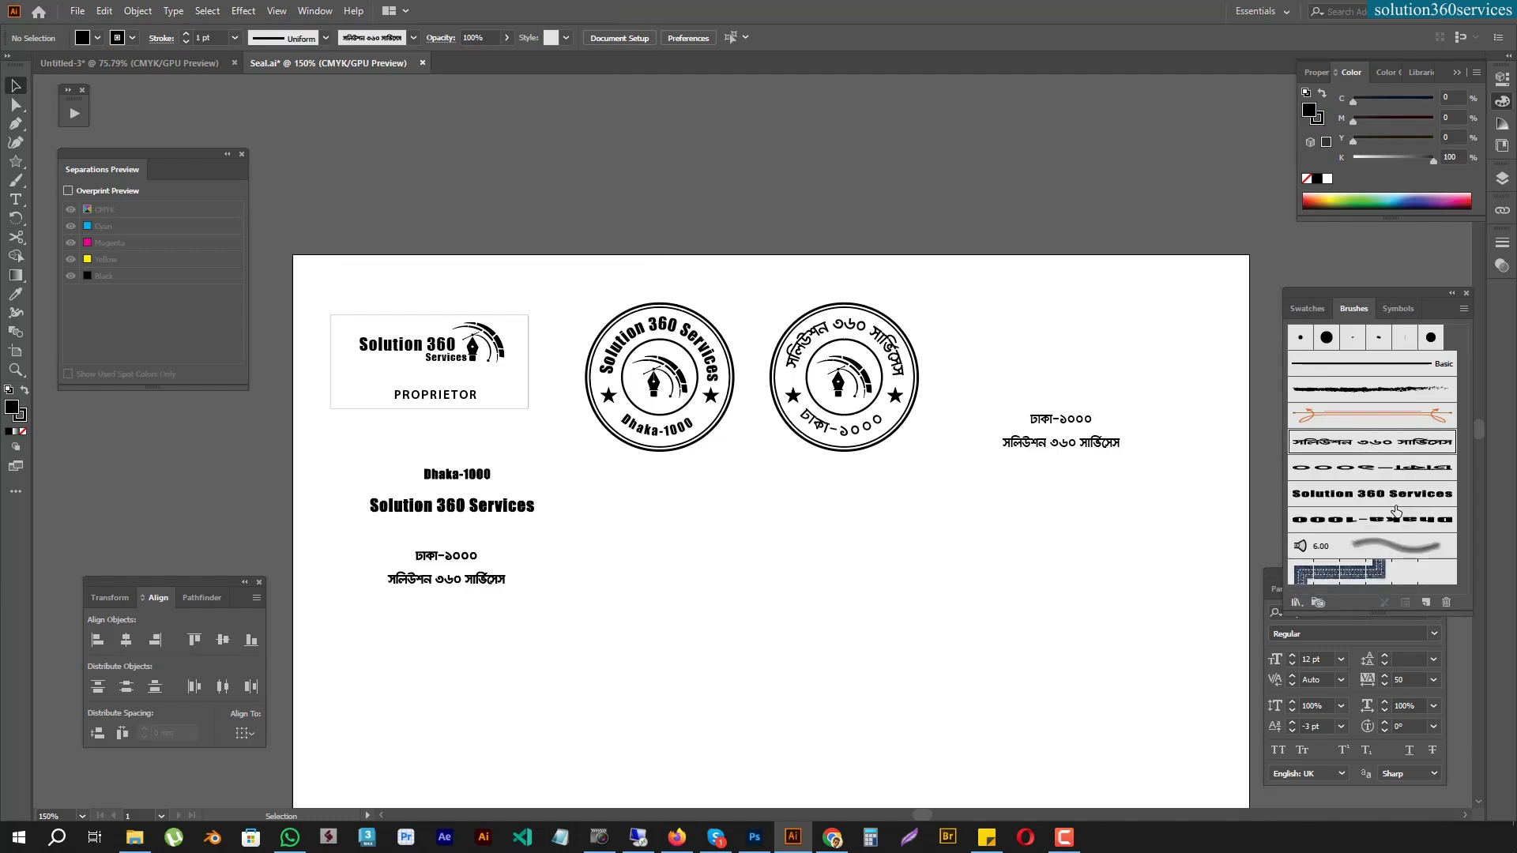
{"action": "left_click", "coordinate": [1375, 472], "text": "shift"}
{"action": "left_click", "coordinate": [1371, 521], "text": "shift"}
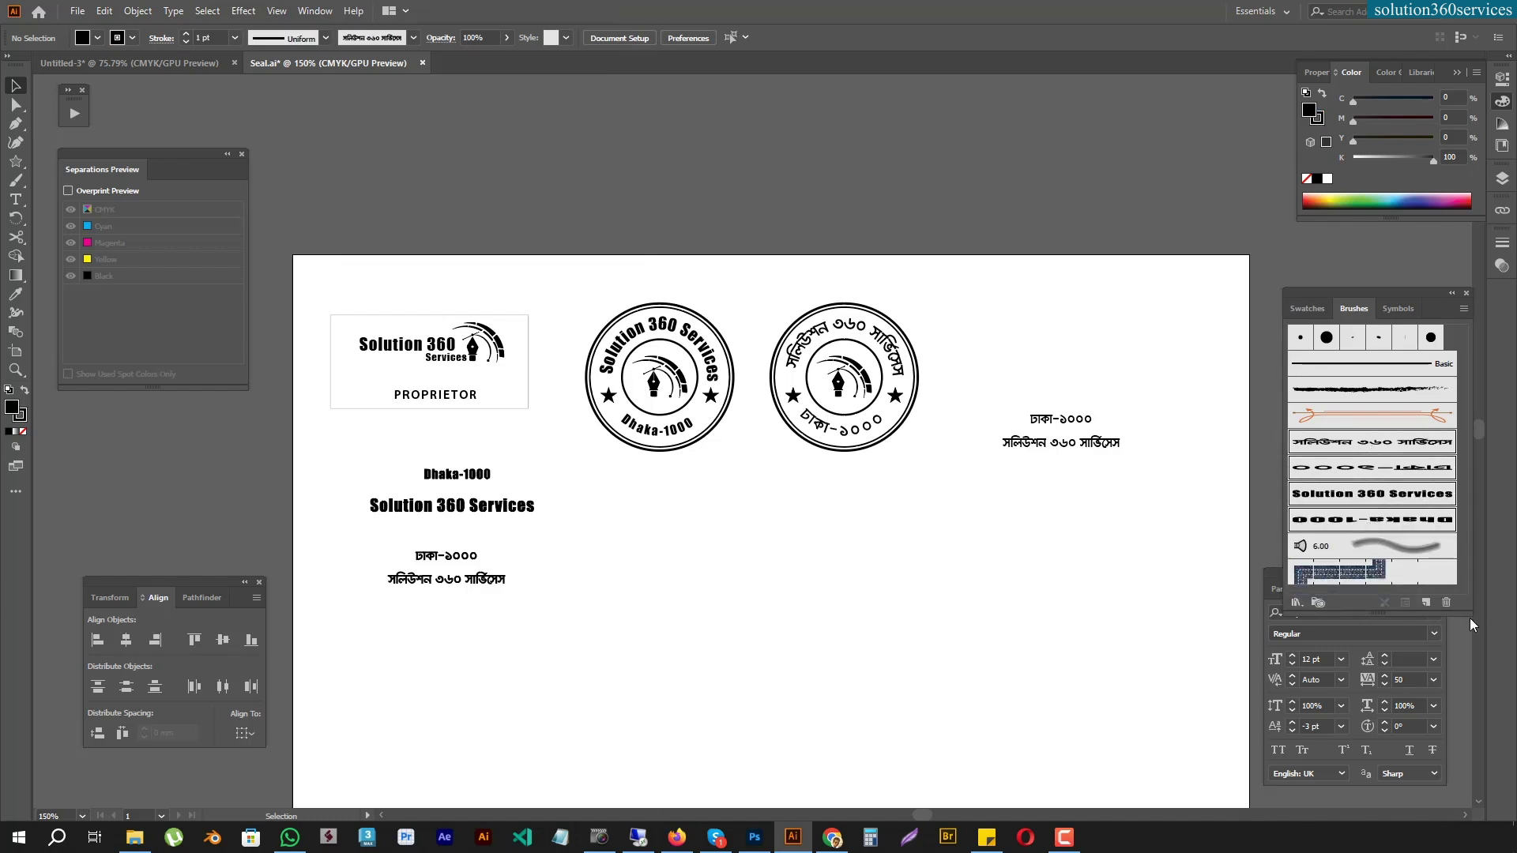
{"action": "left_click", "coordinate": [1446, 603]}
{"action": "left_click", "coordinate": [742, 437]}
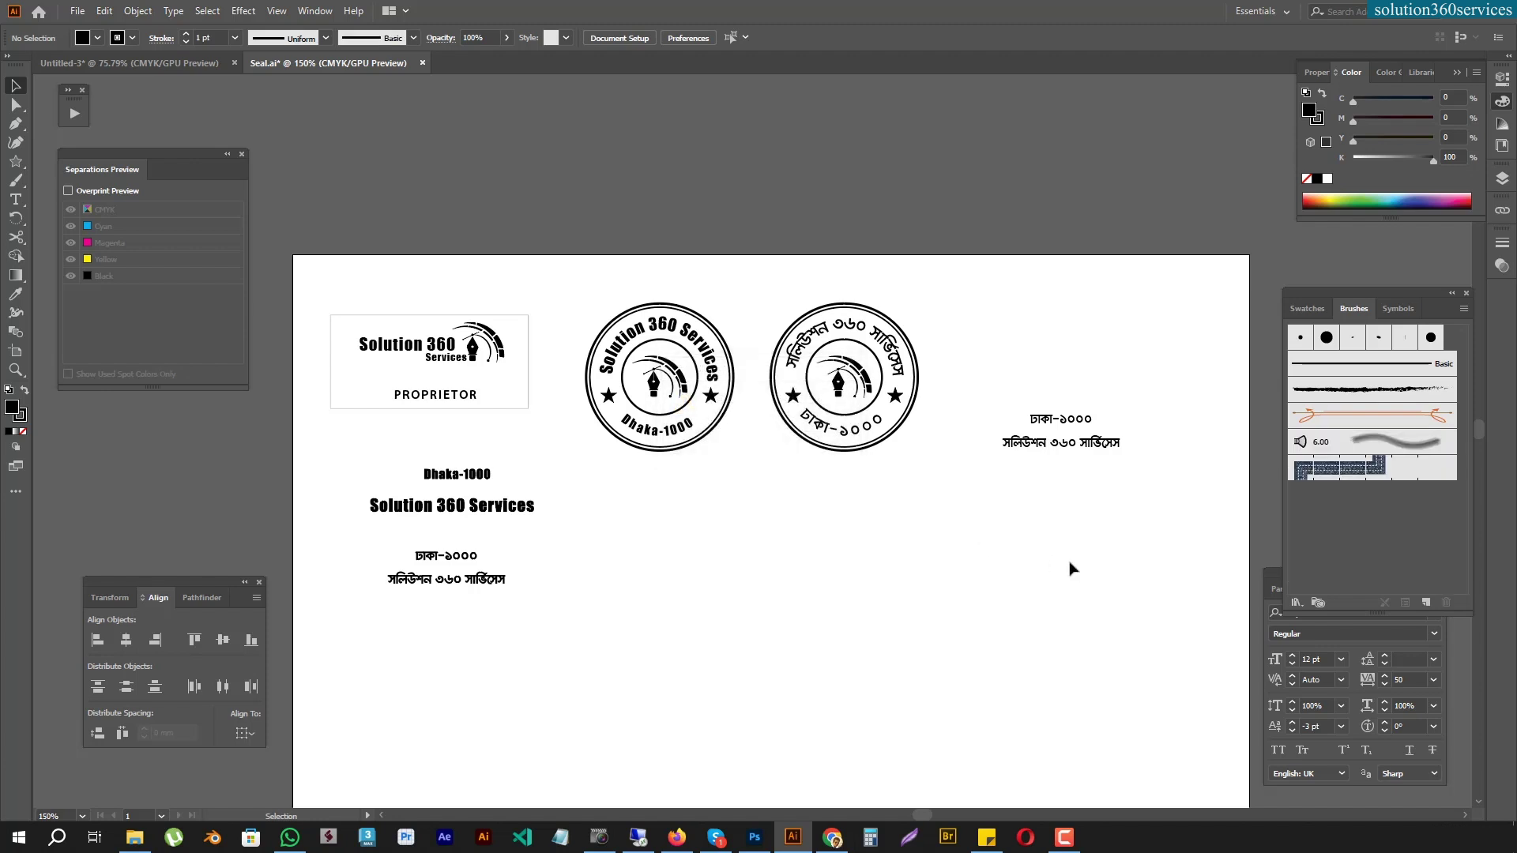
{"action": "scroll", "coordinate": [678, 479], "scroll_direction": "up", "scroll_amount": 1}
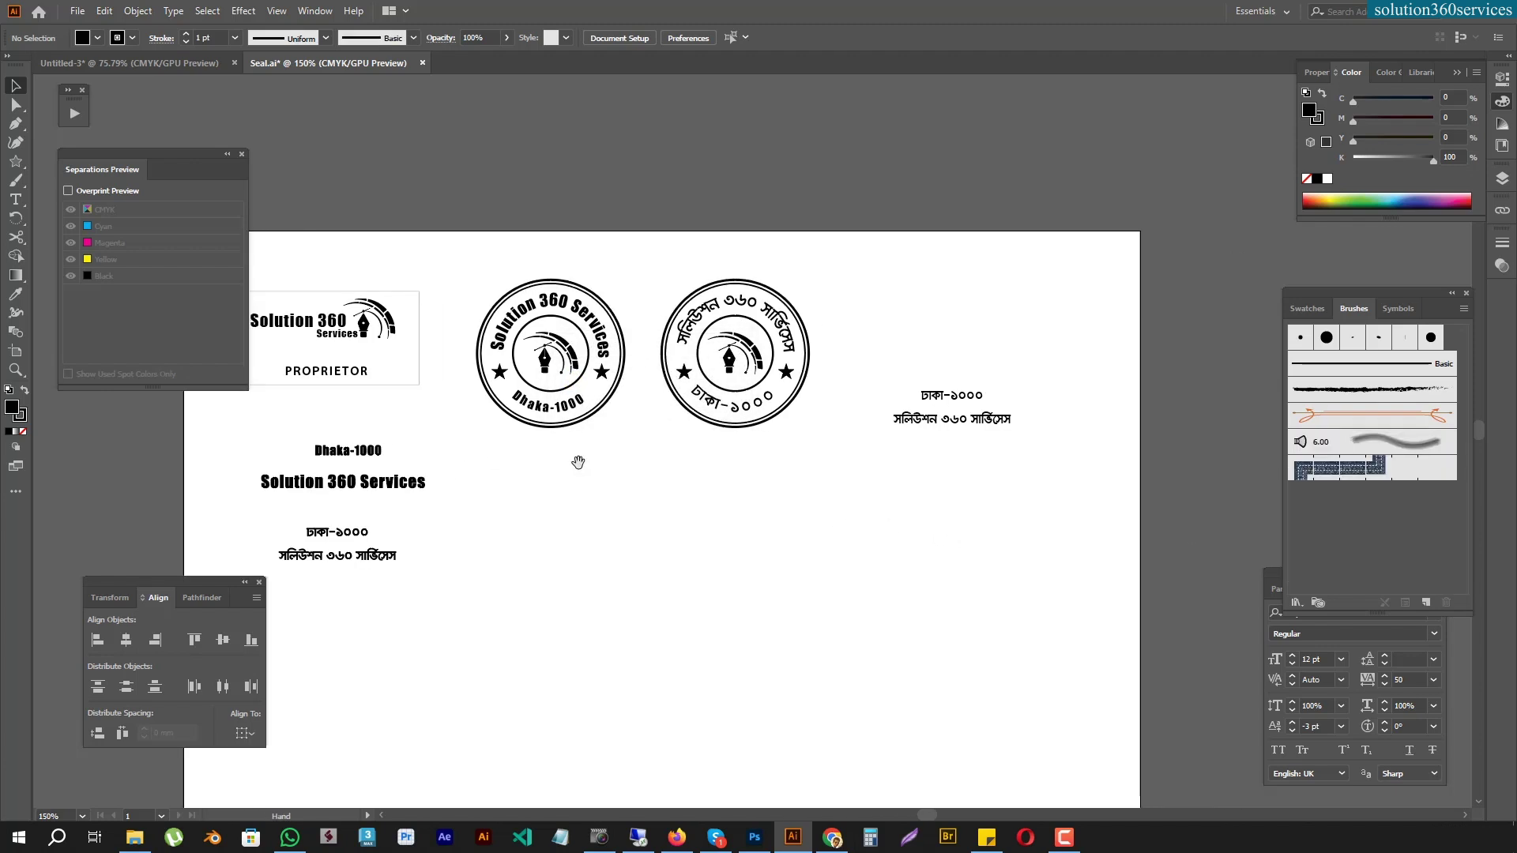
{"action": "left_click_drag", "start_coordinate": [458, 217], "coordinate": [644, 485]}
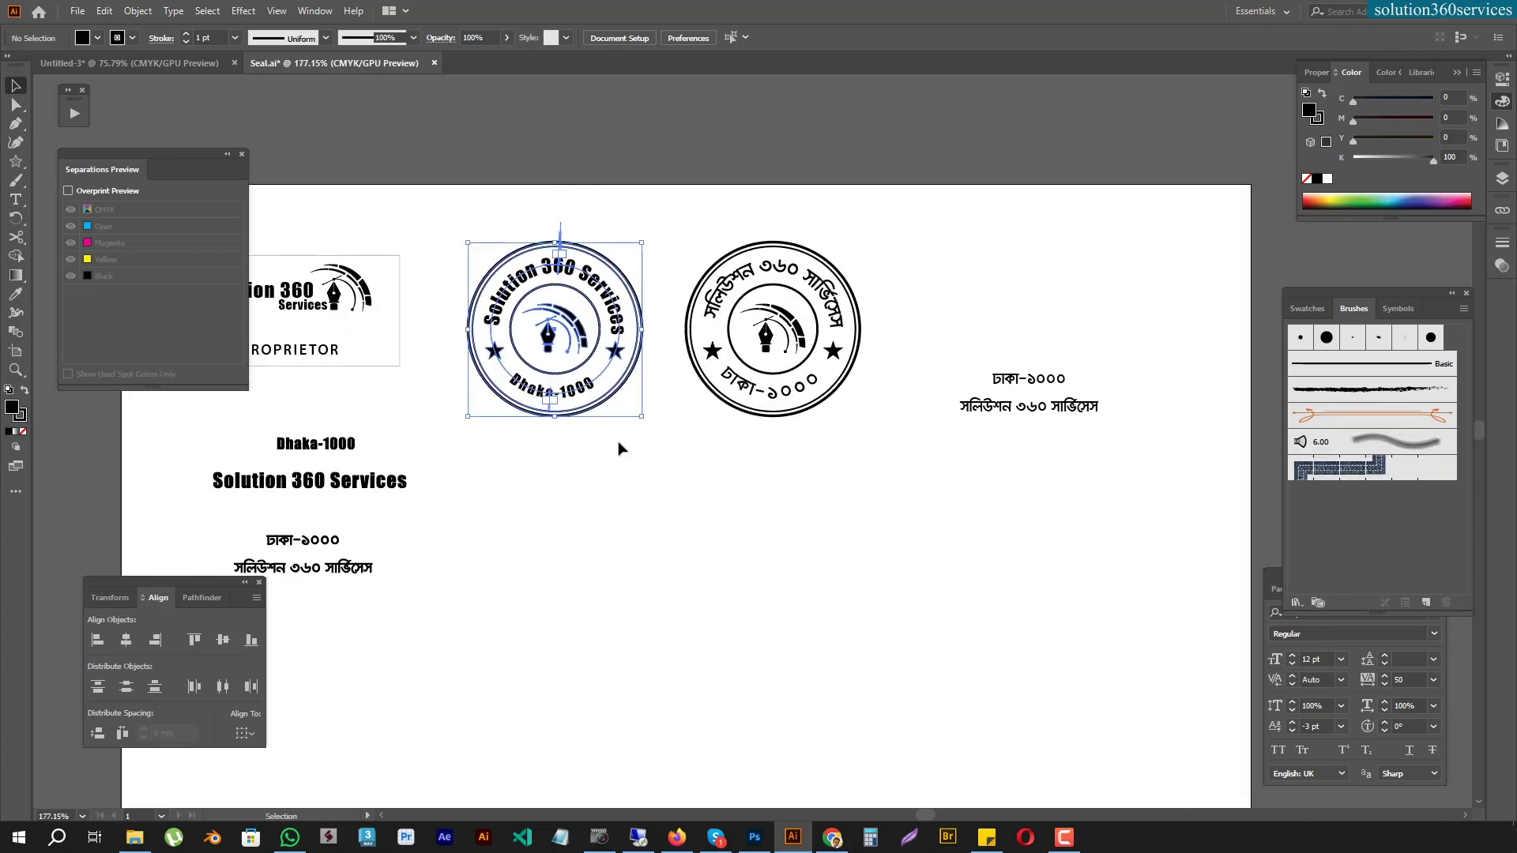
Duplicate the English seal below and delete the copy's top and Dhaka-1000 curved text
{"action": "left_click_drag", "start_coordinate": [580, 375], "coordinate": [581, 578]}
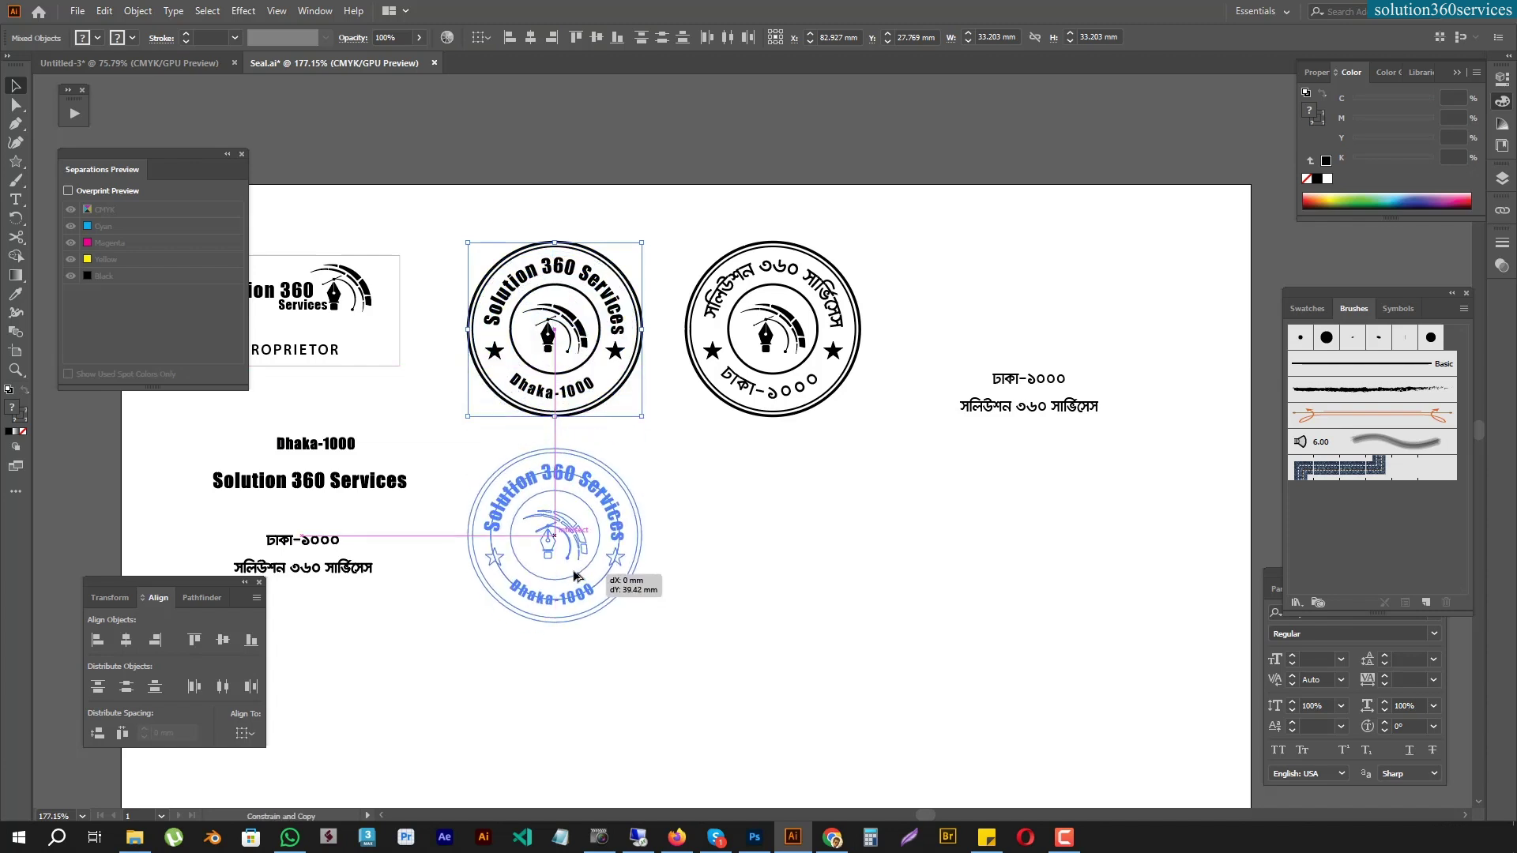
{"action": "left_click", "coordinate": [684, 501]}
{"action": "left_click", "coordinate": [607, 509]}
{"action": "key", "text": "Delete"}
{"action": "left_click", "coordinate": [563, 605]}
{"action": "key", "text": "Delete"}
Shrink the lower seal's inner circle to about 25.9 mm and add anchors at its lower left and right
{"action": "key", "text": "a"}
{"action": "left_click", "coordinate": [638, 523]}
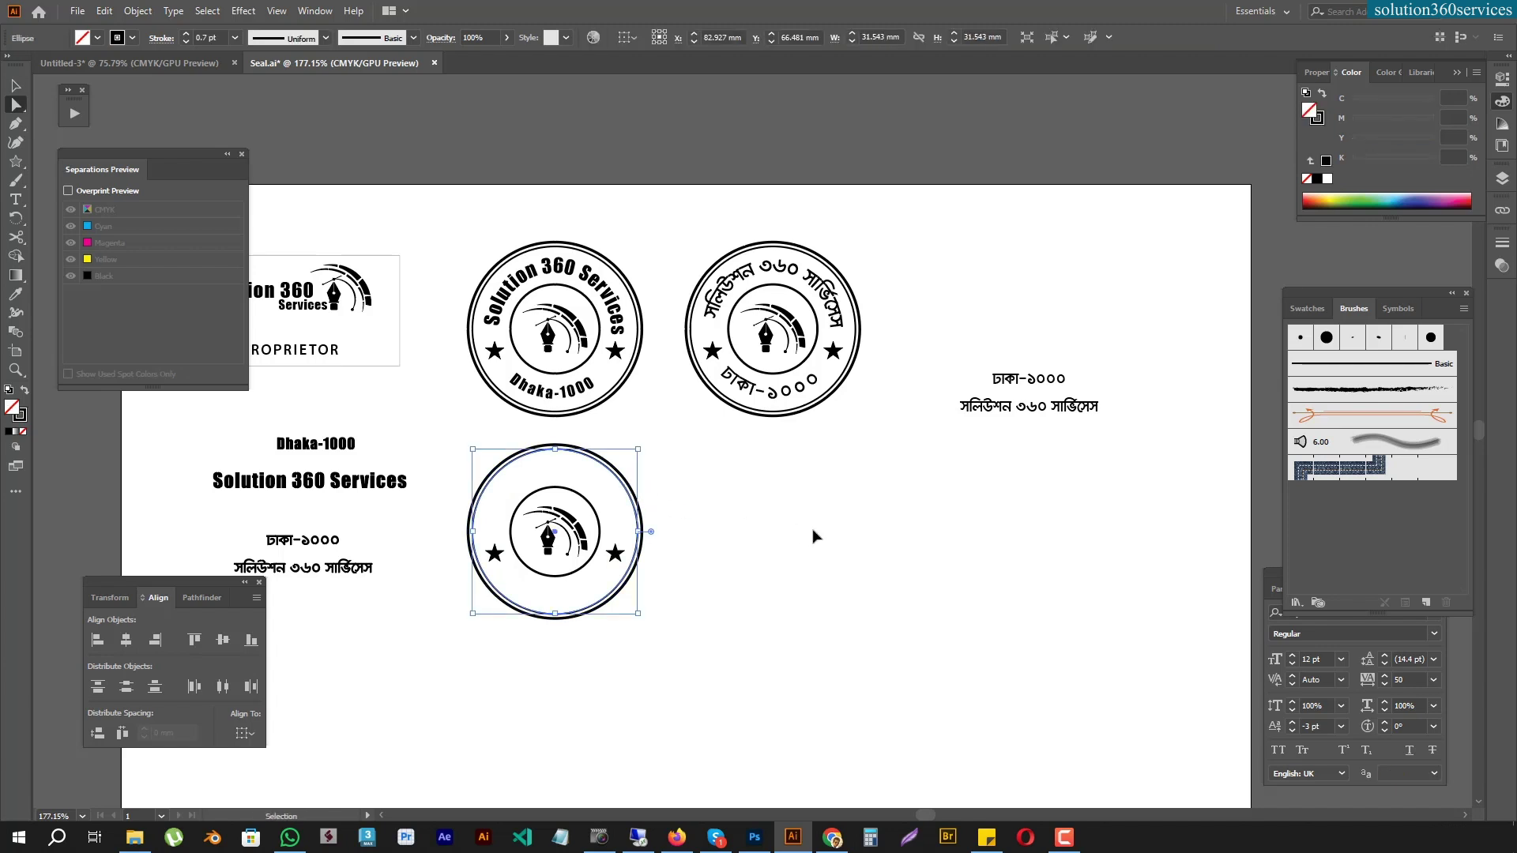
{"action": "key", "text": "v"}
{"action": "left_click_drag", "start_coordinate": [638, 449], "coordinate": [624, 463]}
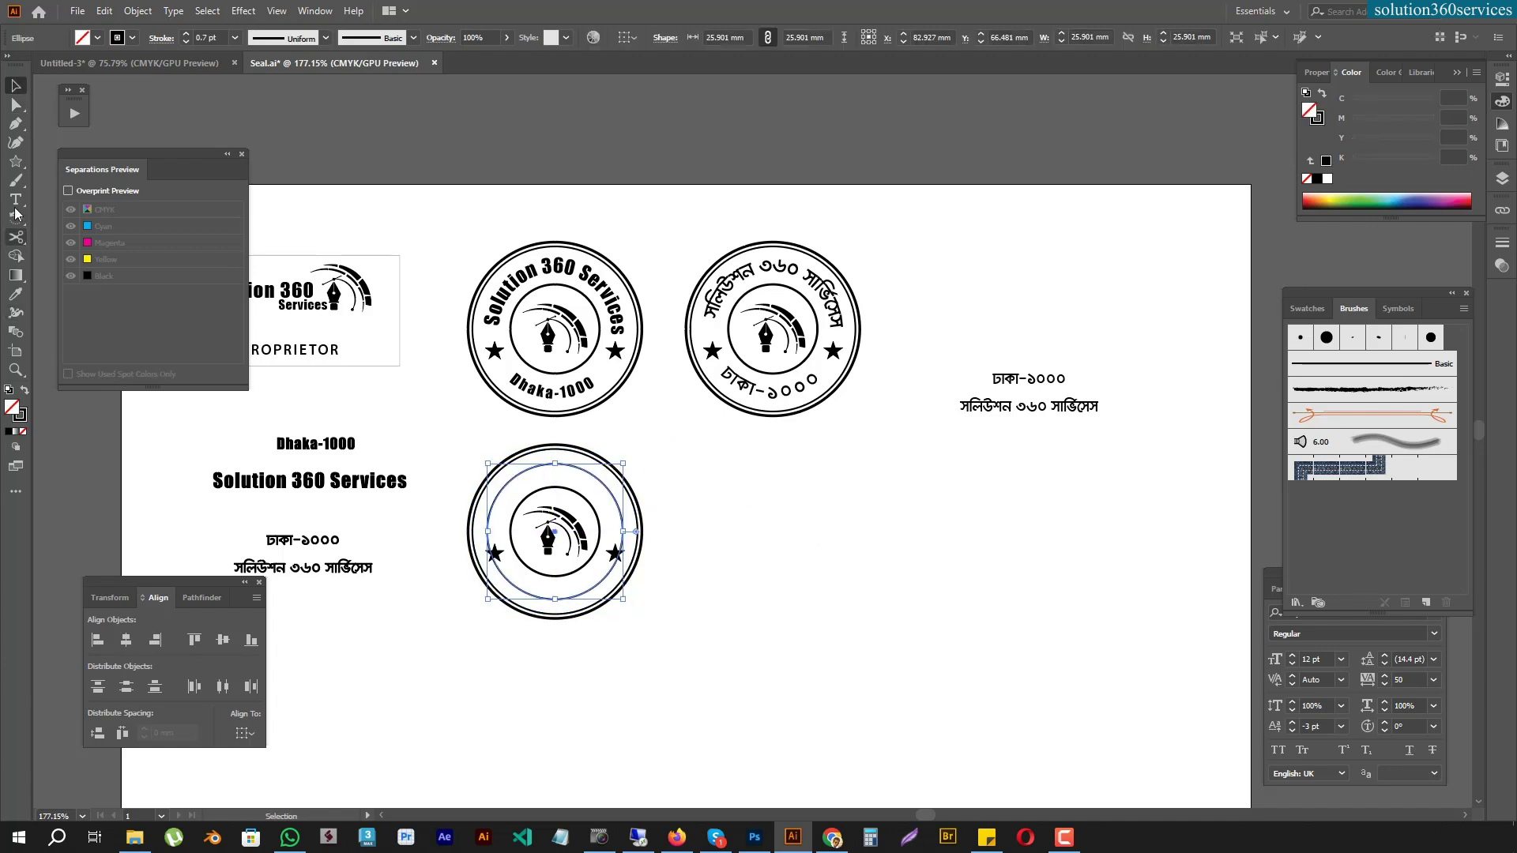
{"action": "key", "text": "p"}
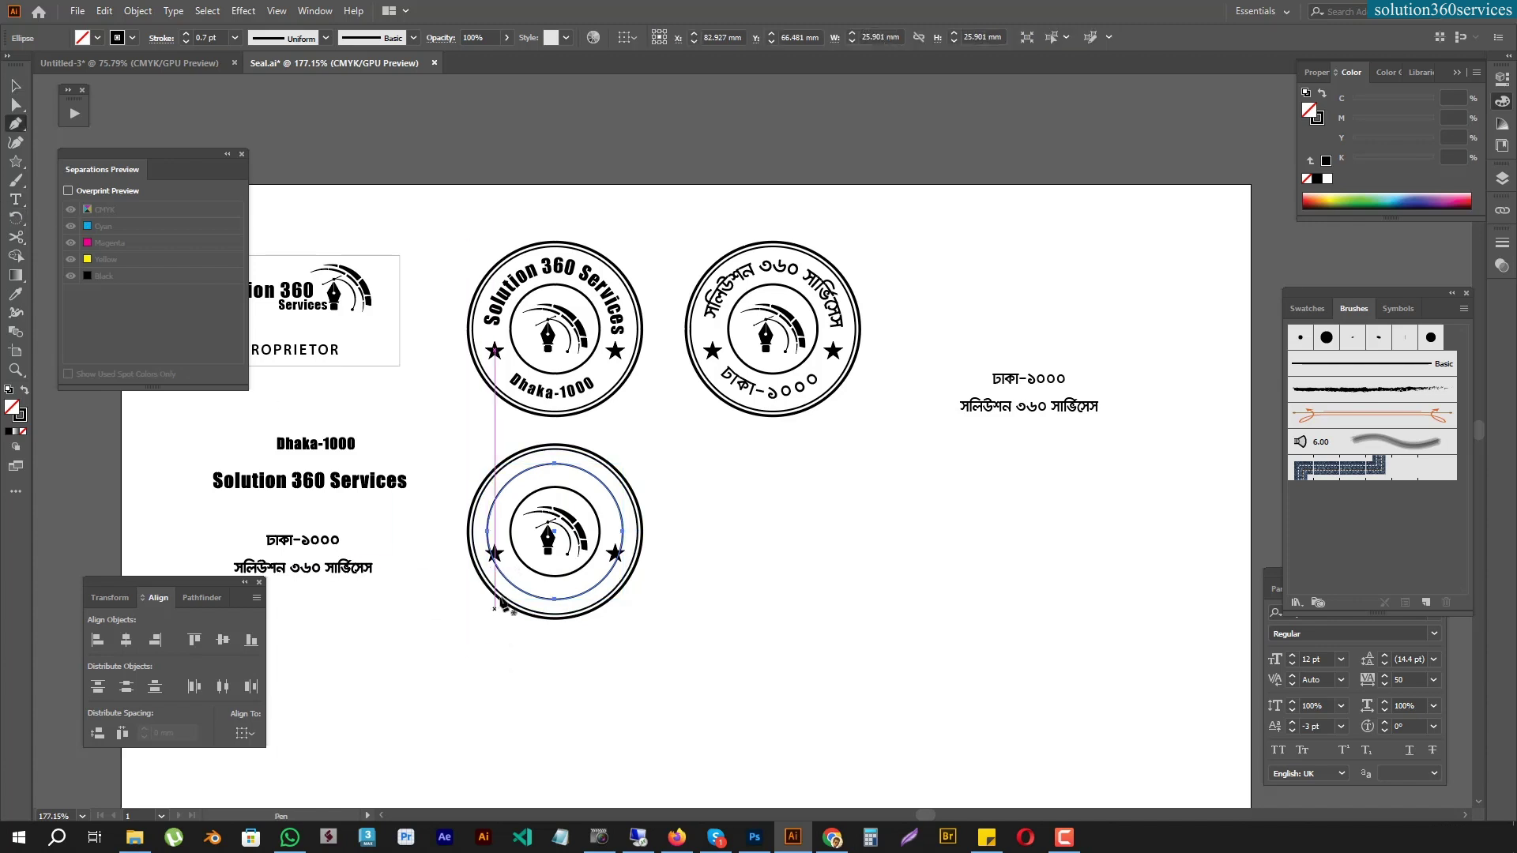
{"action": "left_click", "coordinate": [500, 571]}
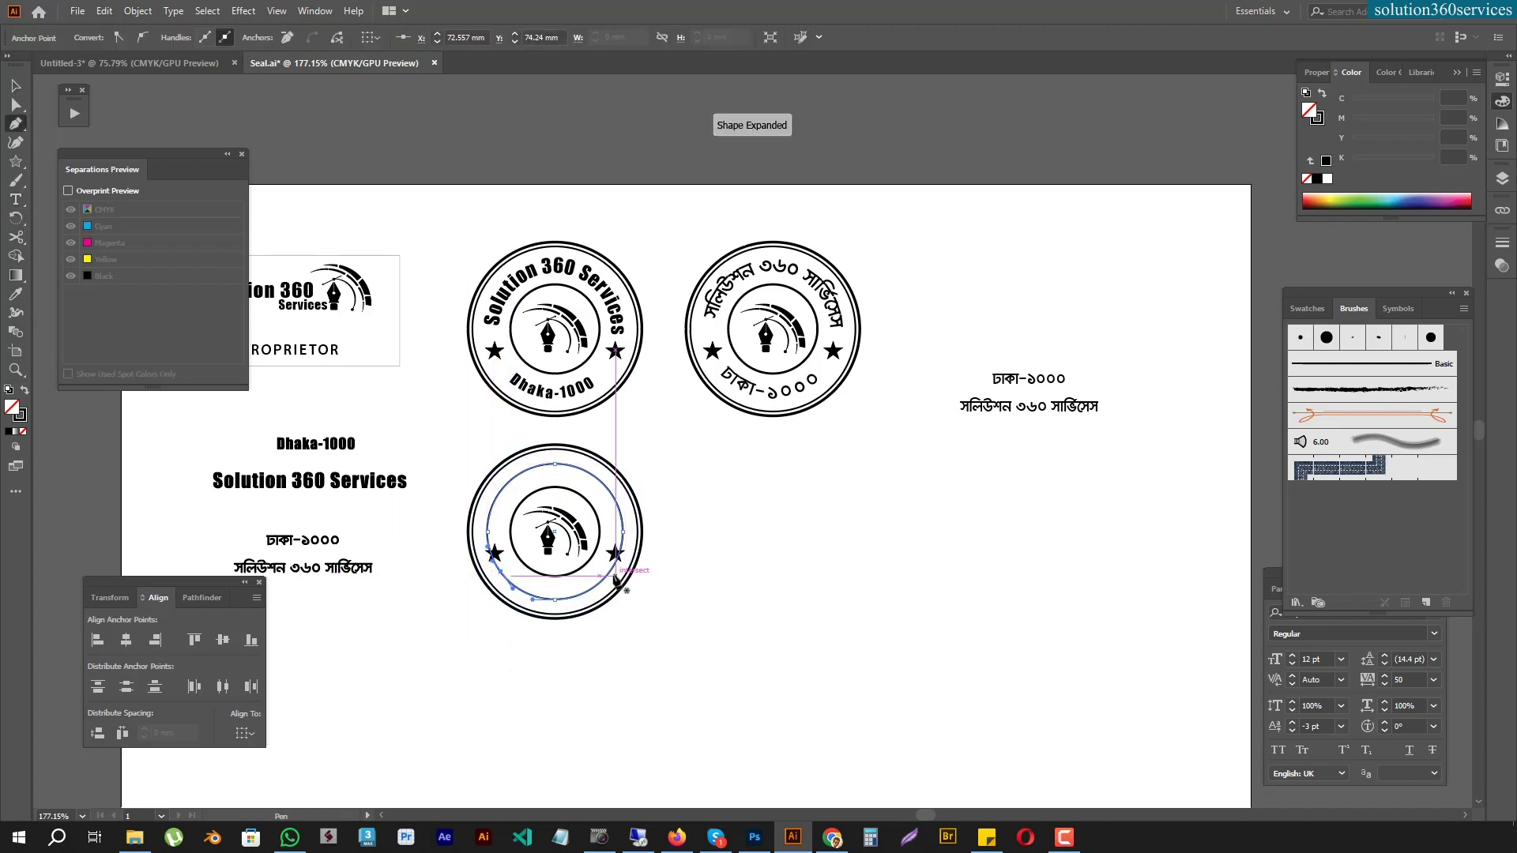
{"action": "left_click", "coordinate": [610, 571]}
Separate the inner circle into top and bottom arcs at the new anchors
{"action": "key", "text": "a"}
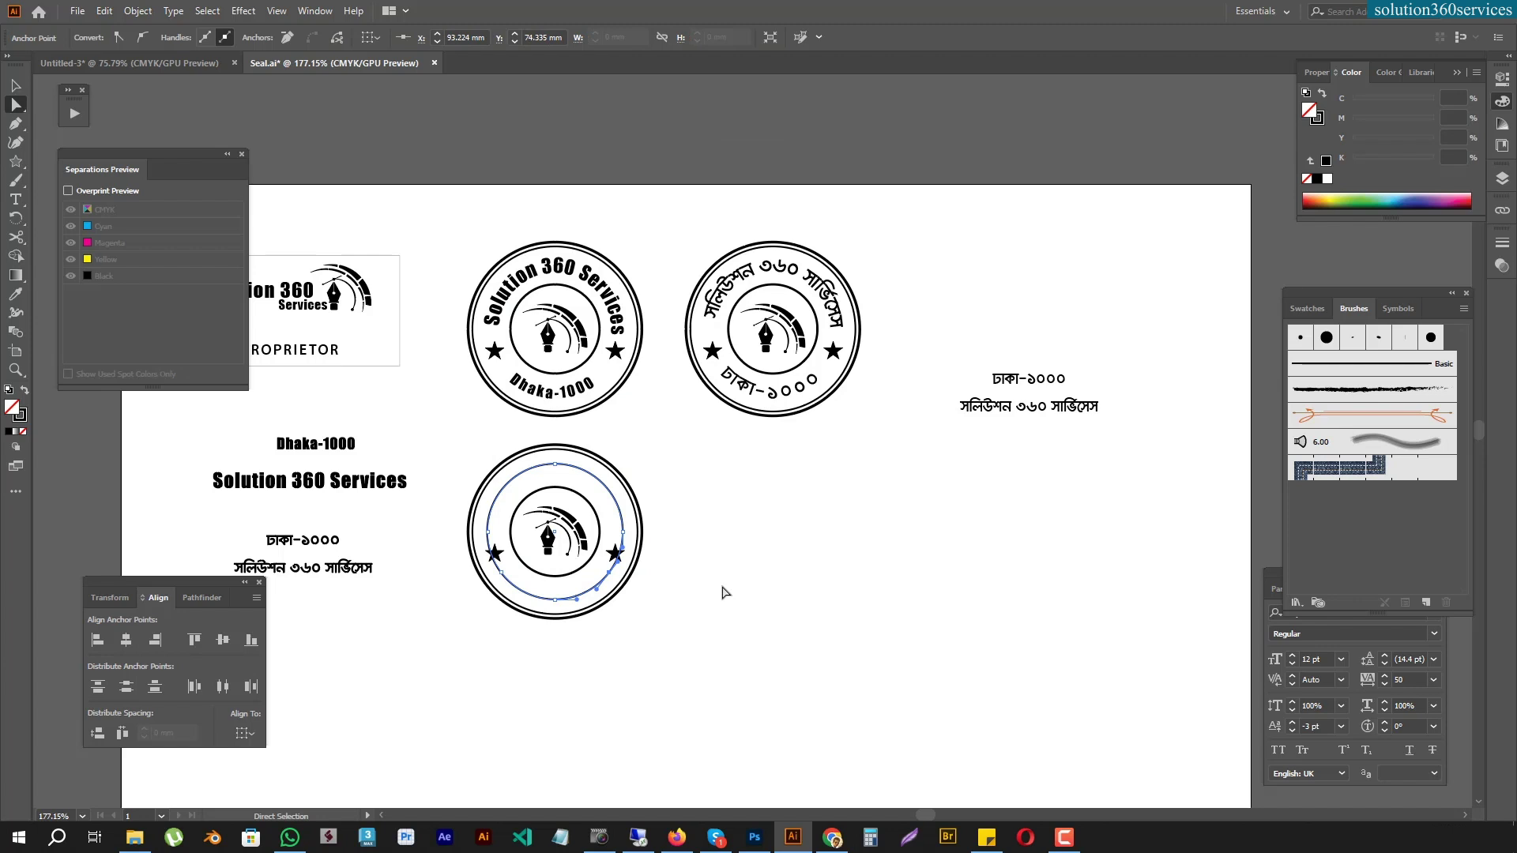
{"action": "left_click", "coordinate": [721, 592]}
{"action": "left_click", "coordinate": [624, 551]}
{"action": "left_click", "coordinate": [688, 592]}
{"action": "left_click_drag", "start_coordinate": [606, 570], "coordinate": [495, 553]}
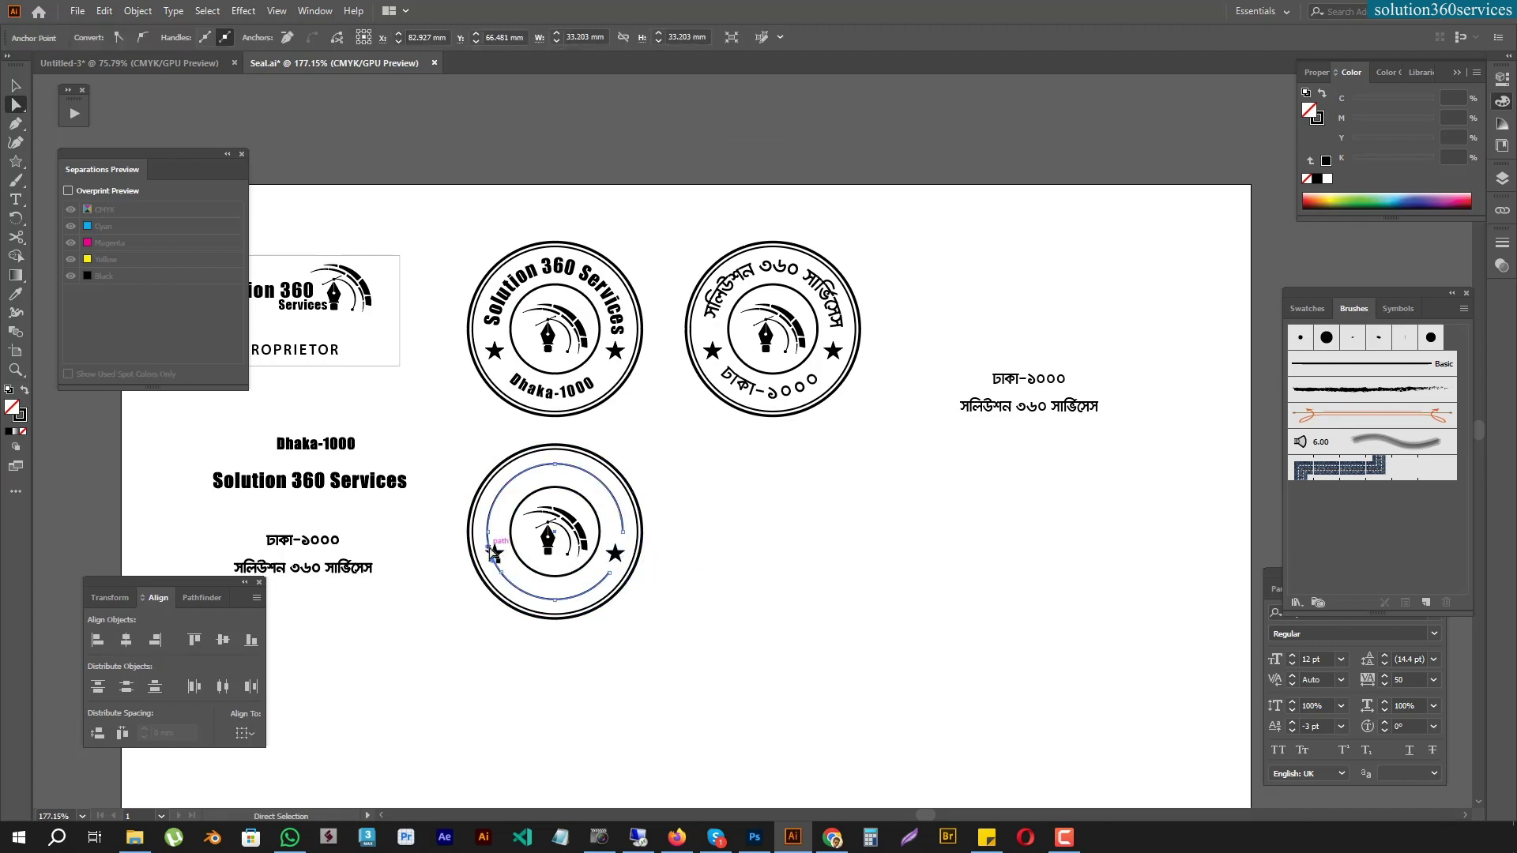
{"action": "left_click", "coordinate": [790, 593]}
Duplicate the whole lower seal to its right
{"action": "key", "text": "space"}
{"action": "left_click_drag", "start_coordinate": [746, 581], "coordinate": [817, 574]}
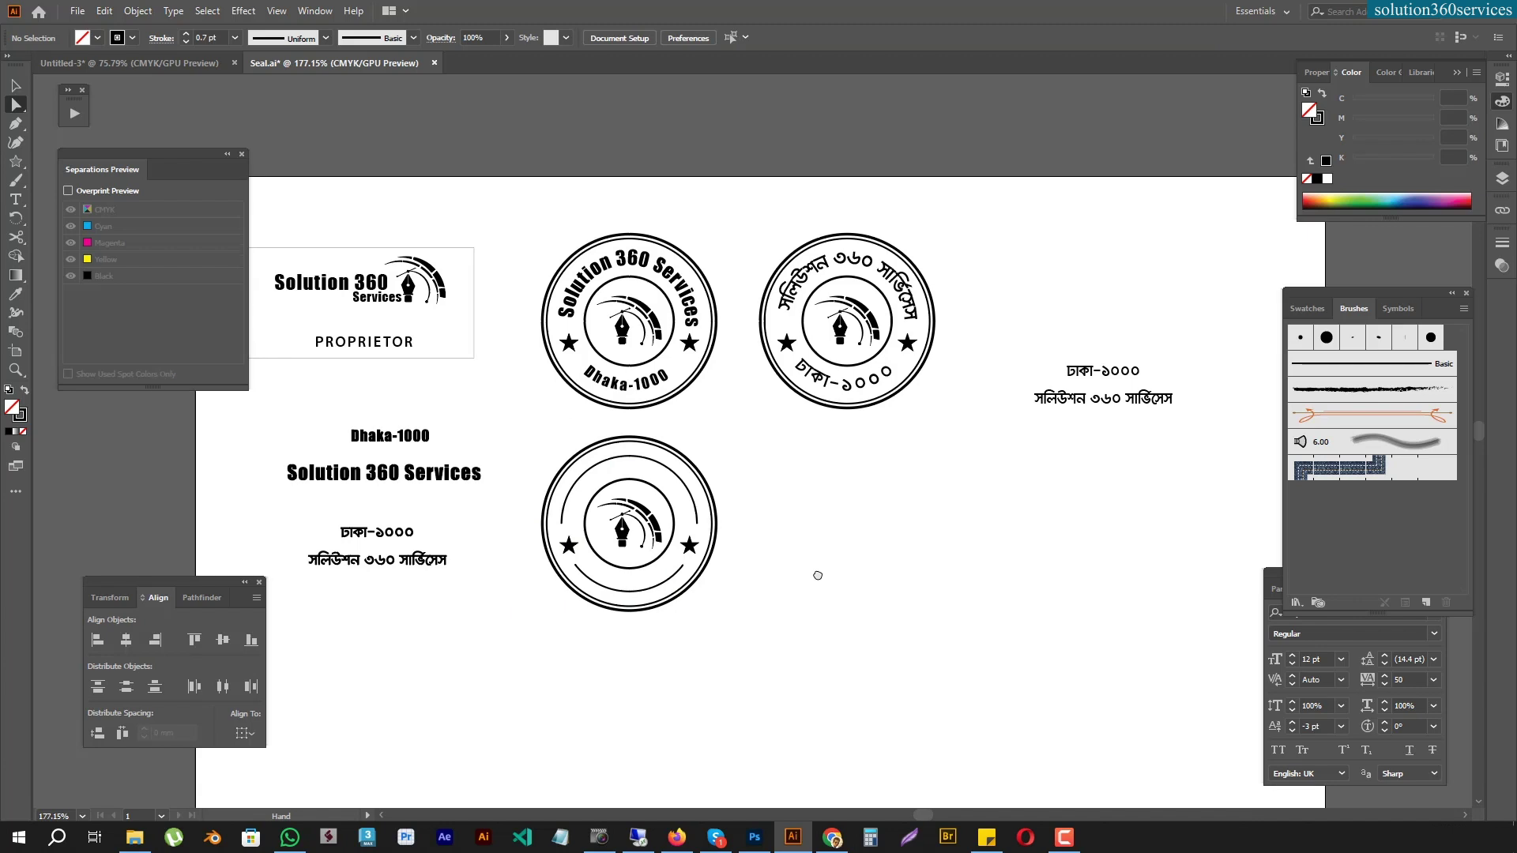
{"action": "left_click_drag", "start_coordinate": [763, 427], "coordinate": [556, 671]}
{"action": "left_click_drag", "start_coordinate": [624, 526], "coordinate": [833, 566]}
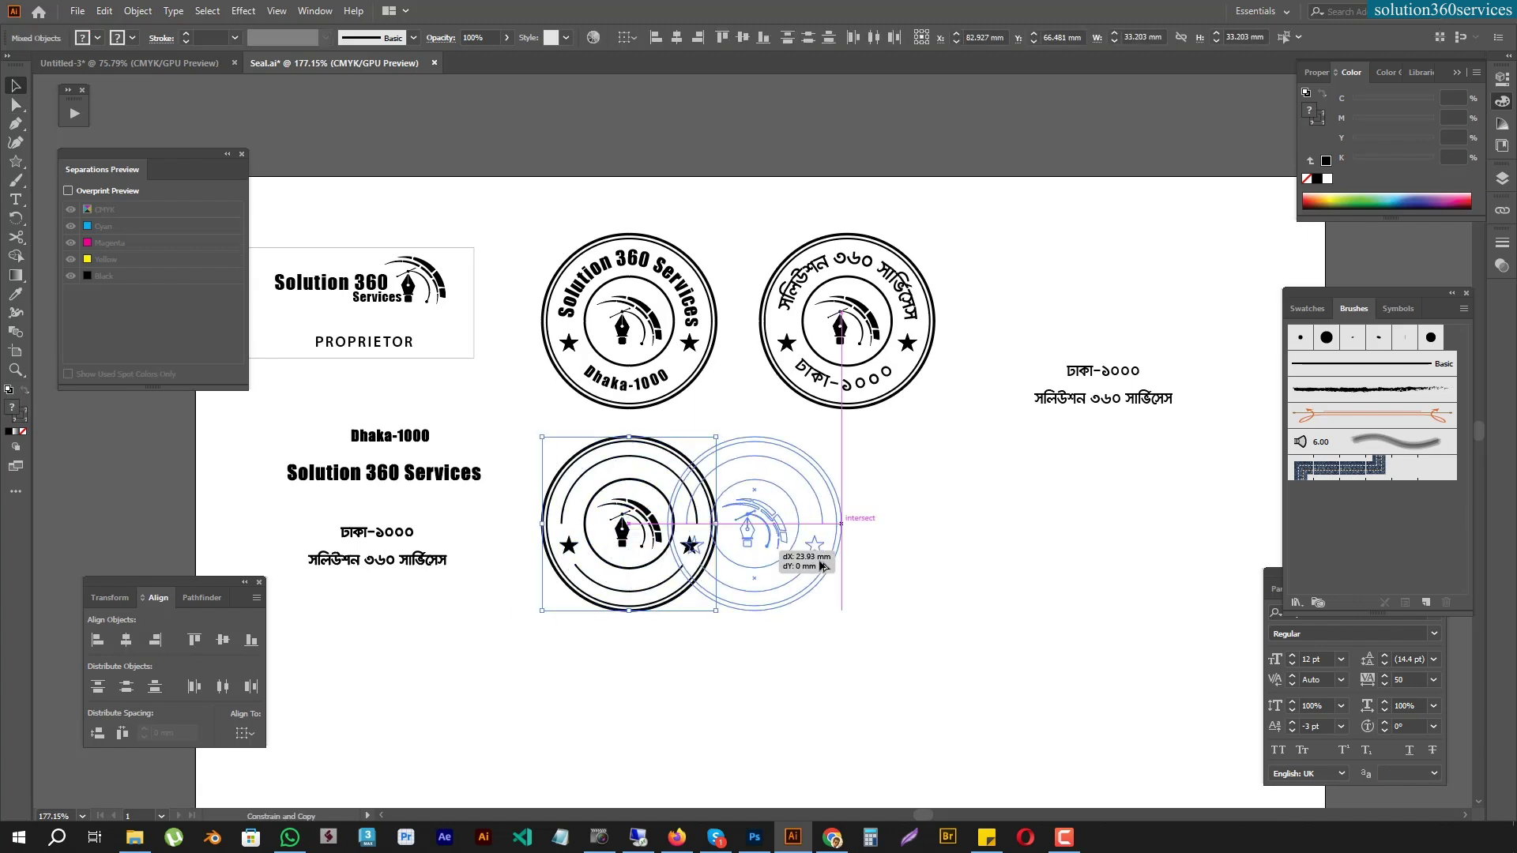
{"action": "left_click", "coordinate": [404, 617]}
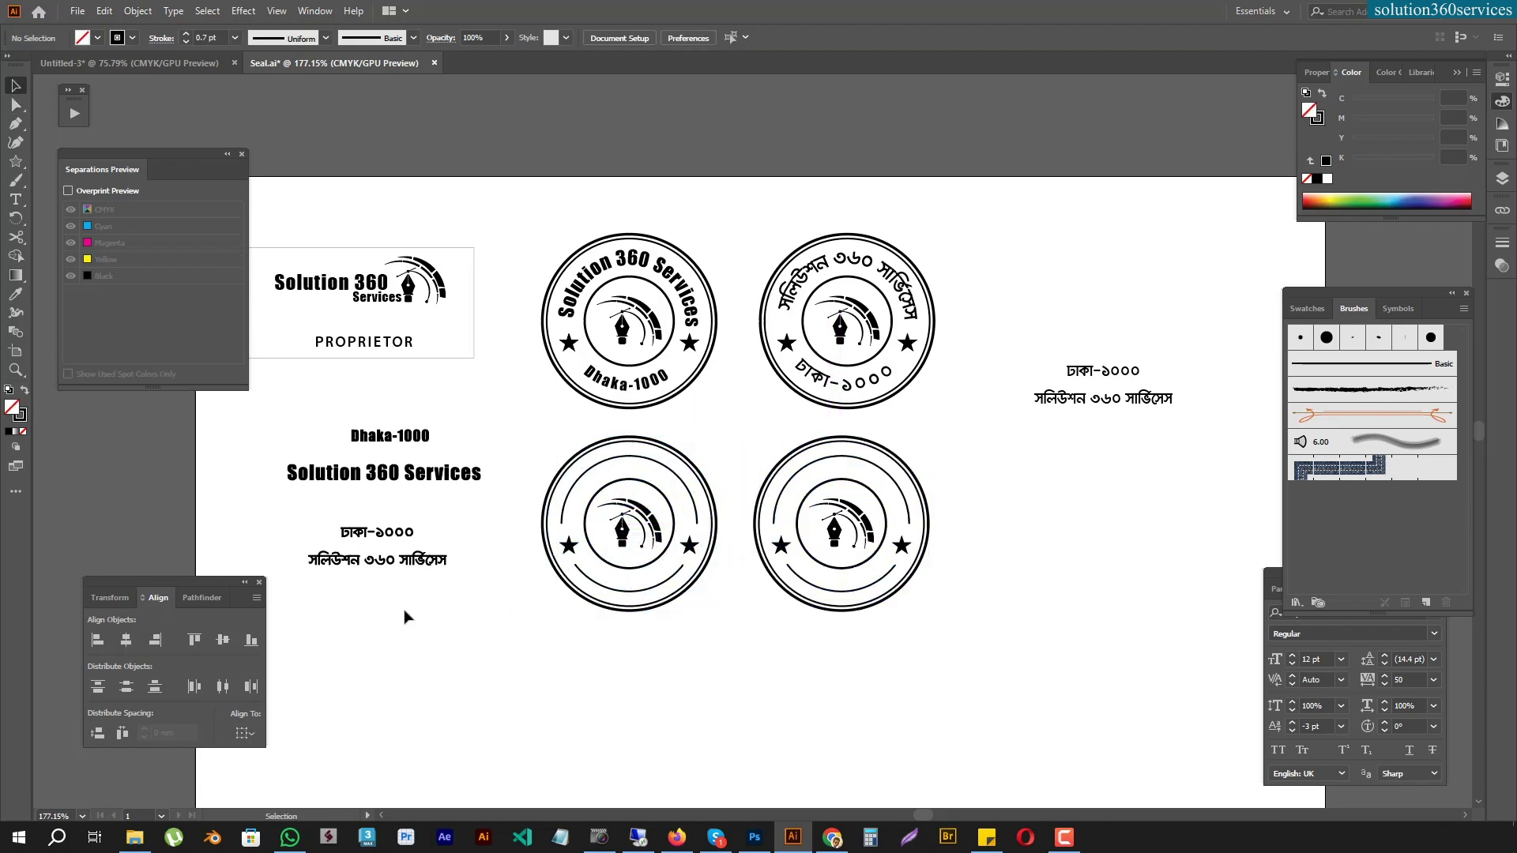
{"action": "left_click_drag", "start_coordinate": [395, 477], "coordinate": [1385, 528]}
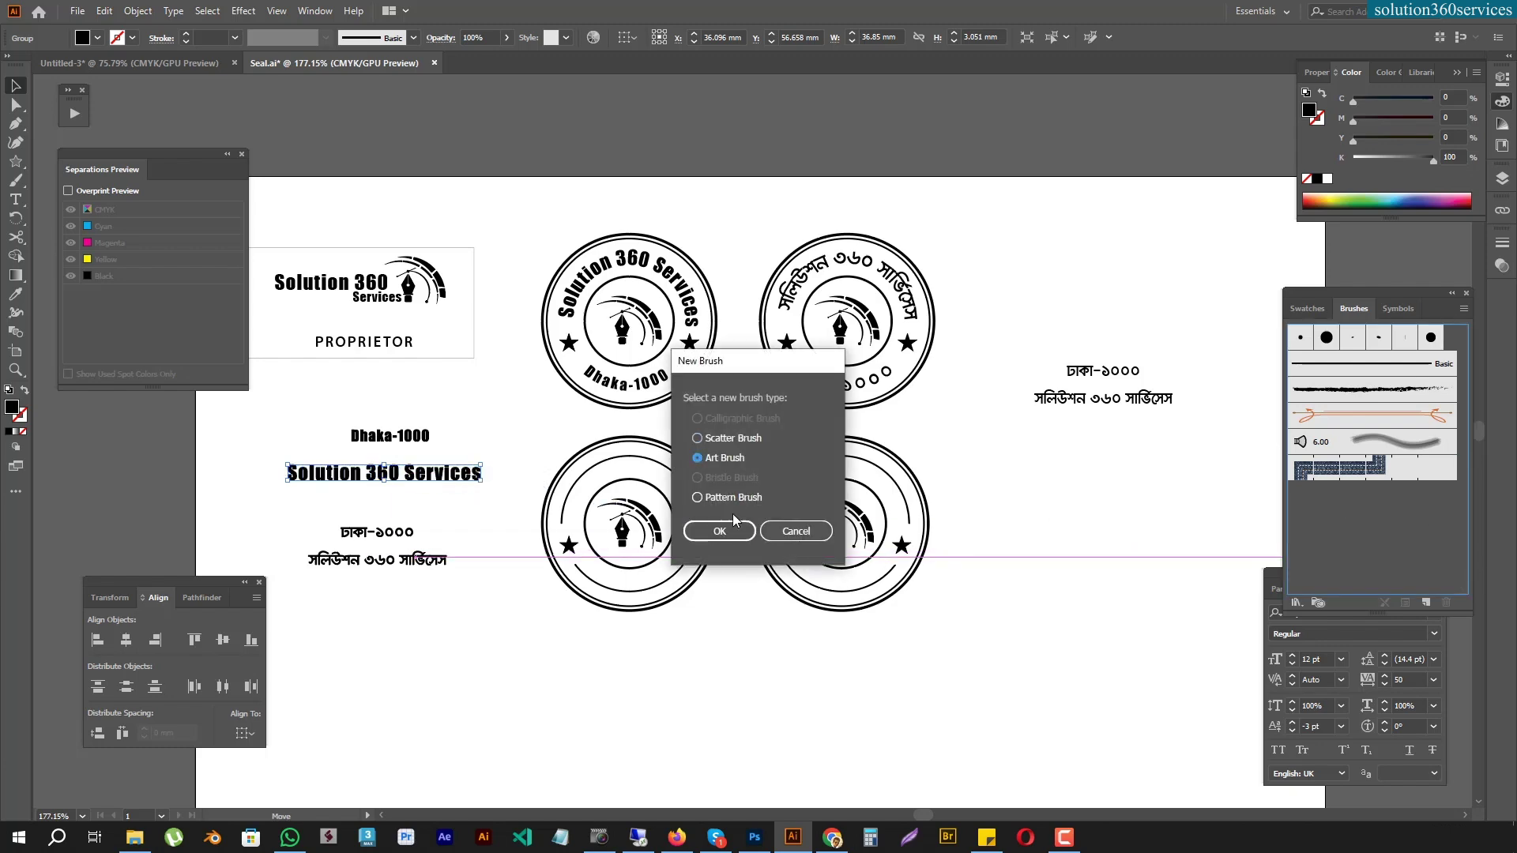
Make Solution 360 Services an art brush and apply it to the lower-left seal's top arc
{"action": "left_click", "coordinate": [713, 533]}
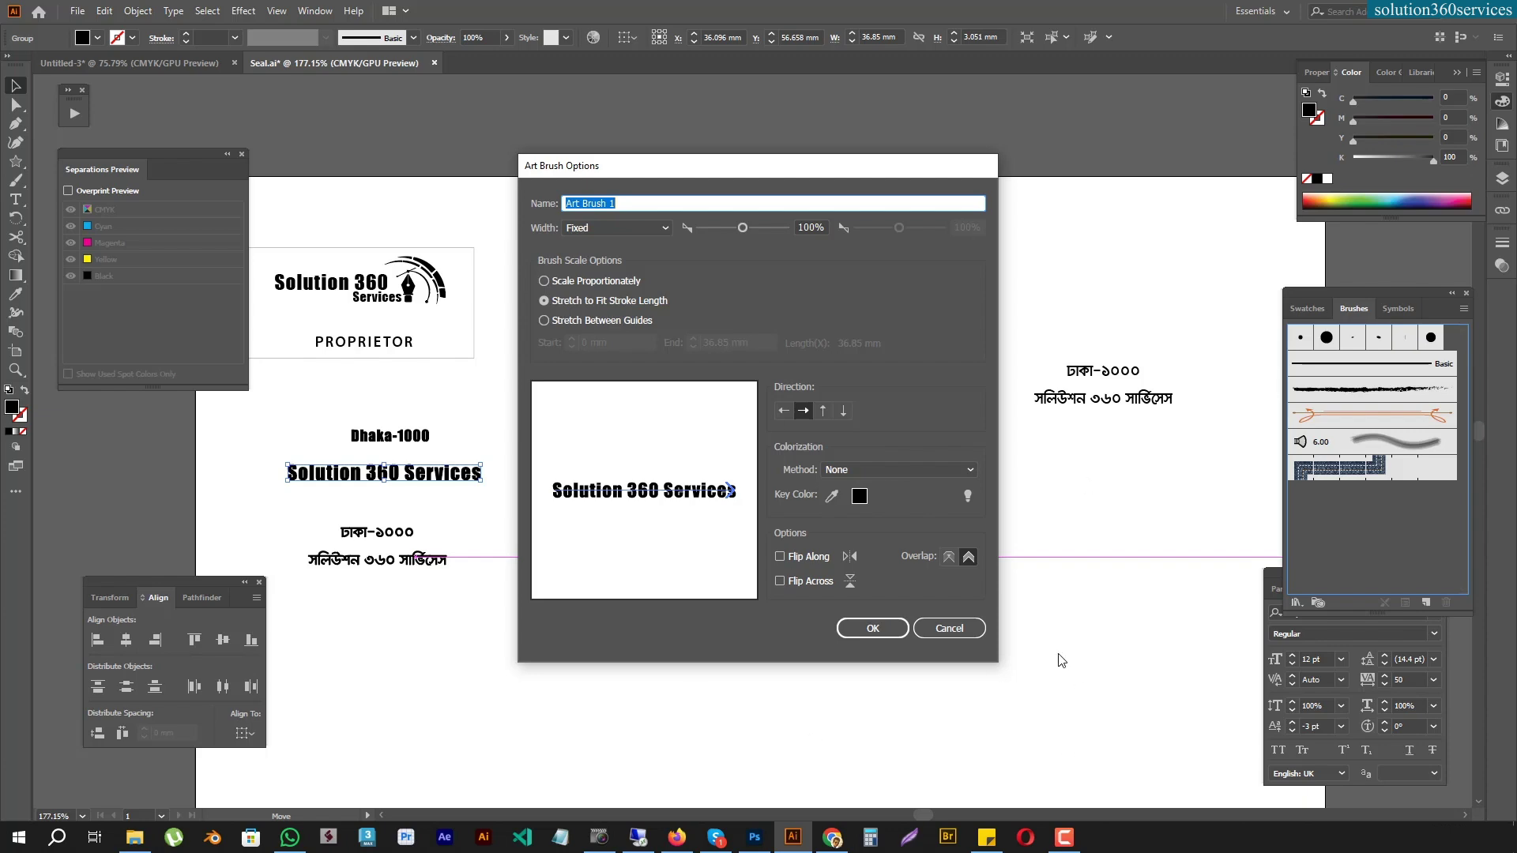
{"action": "left_click", "coordinate": [873, 628]}
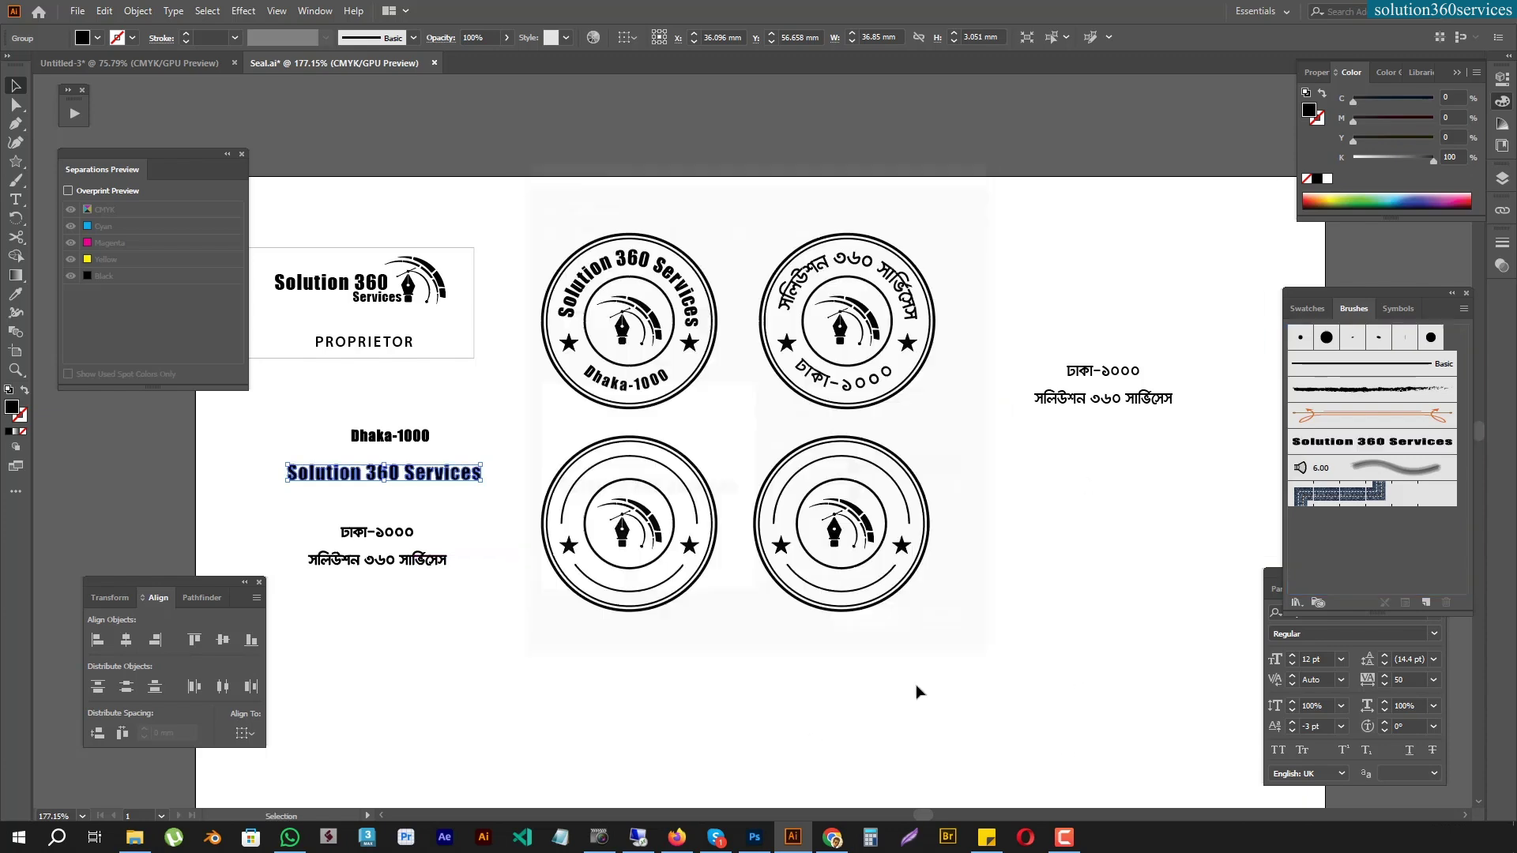
{"action": "left_click", "coordinate": [677, 466]}
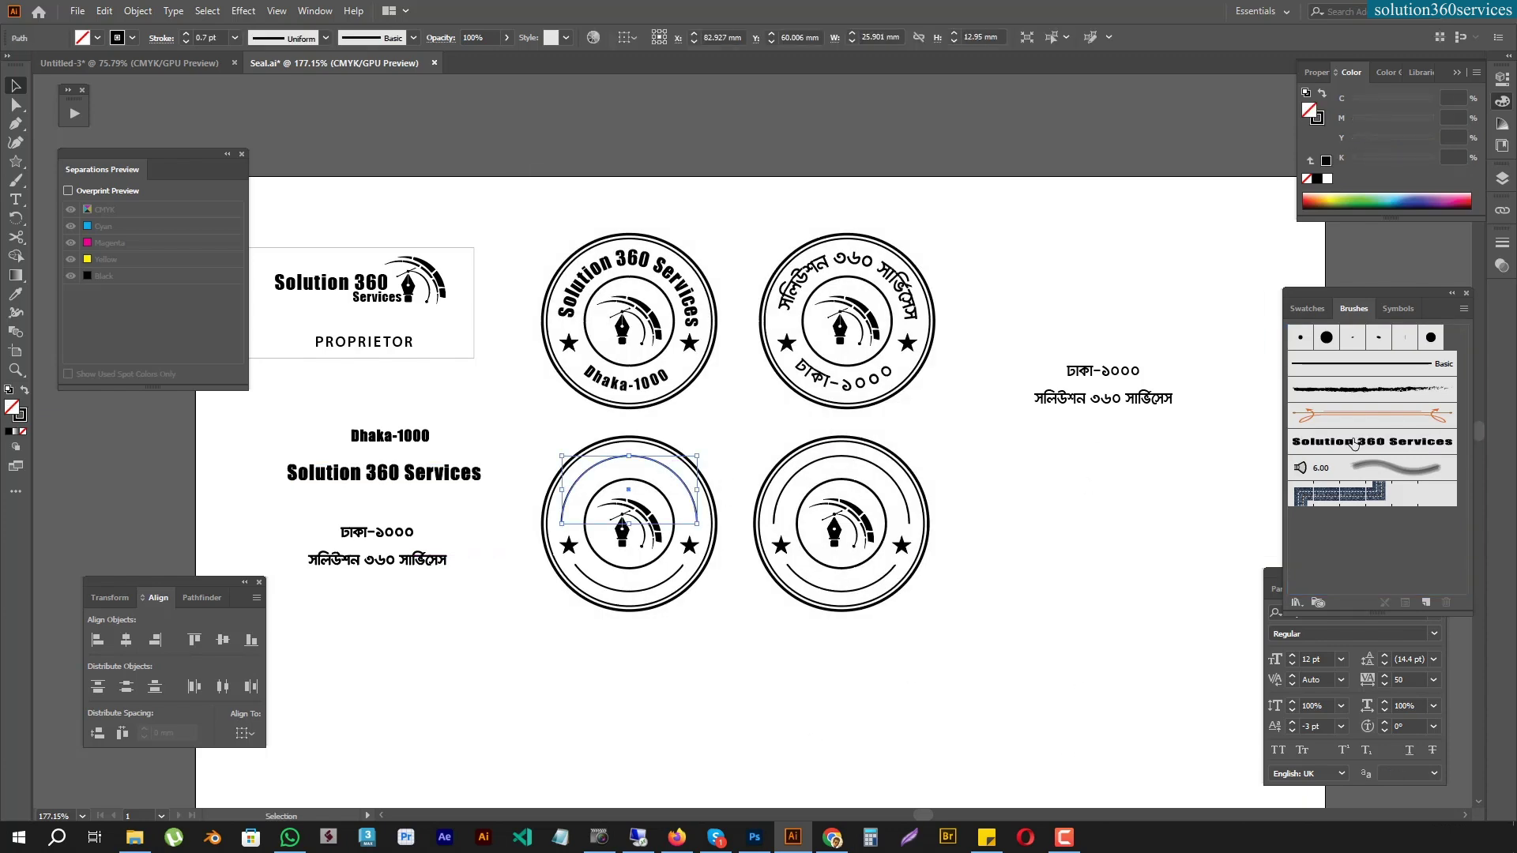
{"action": "left_click", "coordinate": [1353, 442]}
{"action": "left_click", "coordinate": [749, 698]}
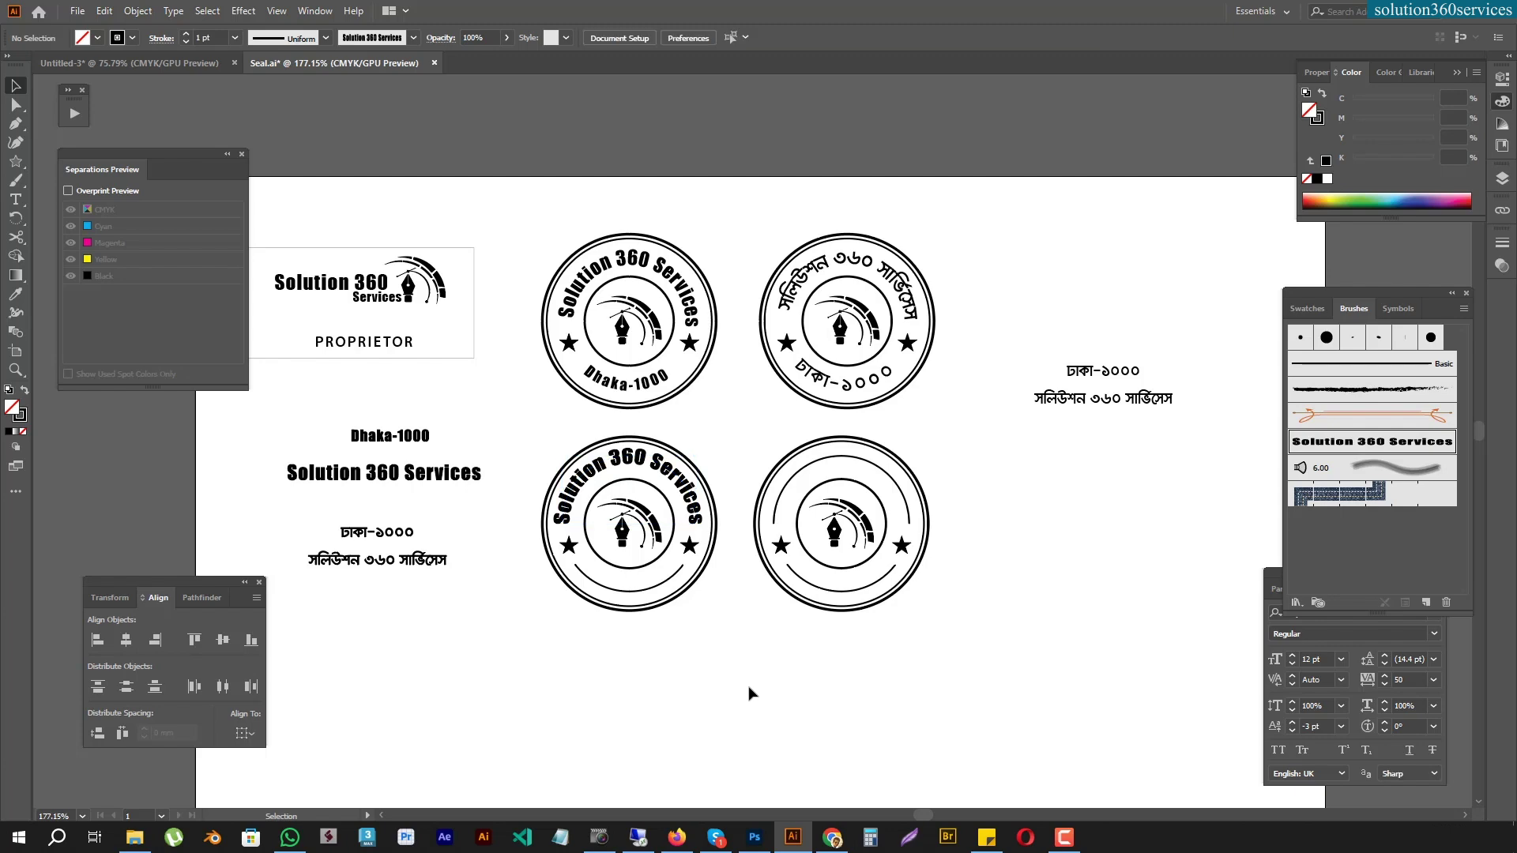
Make Dhaka-1000 an art brush and apply it along the lower-left seal's bottom arc
{"action": "left_click_drag", "start_coordinate": [386, 439], "coordinate": [1381, 524]}
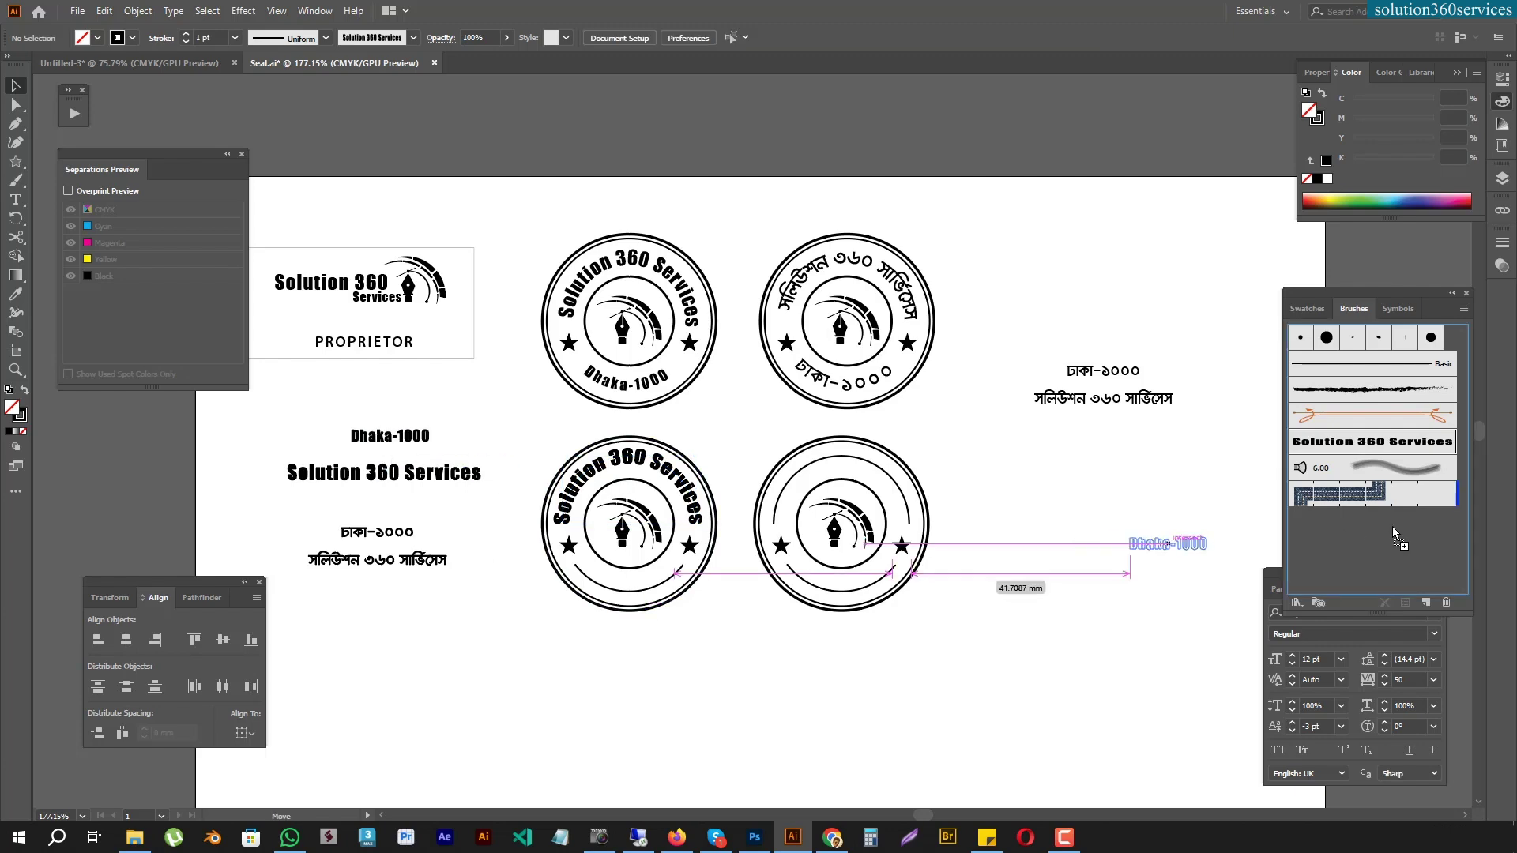
{"action": "left_click", "coordinate": [727, 458]}
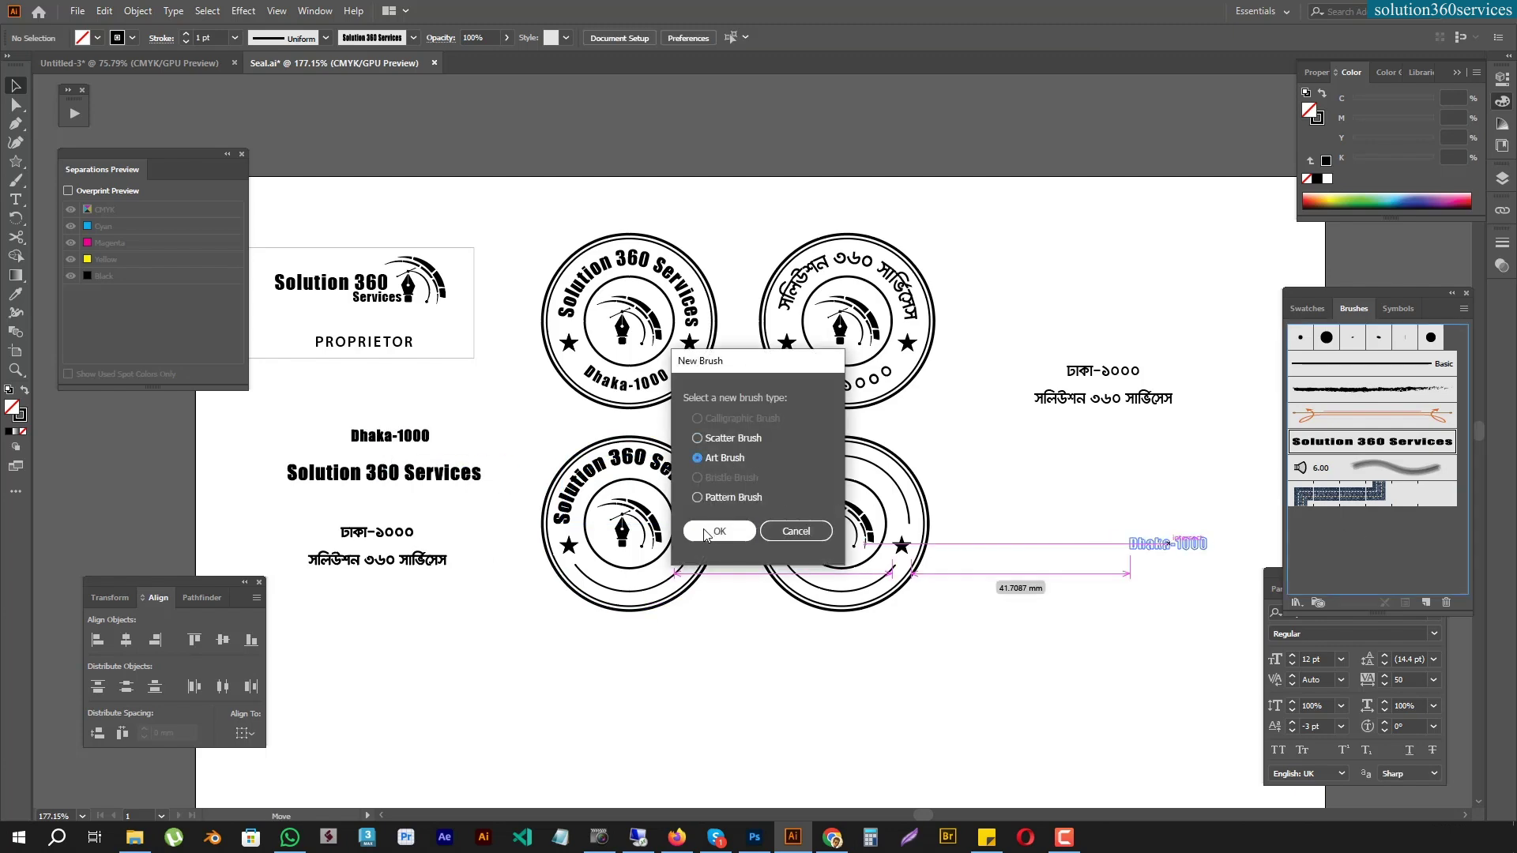
{"action": "left_click", "coordinate": [706, 535]}
{"action": "left_click", "coordinate": [874, 627]}
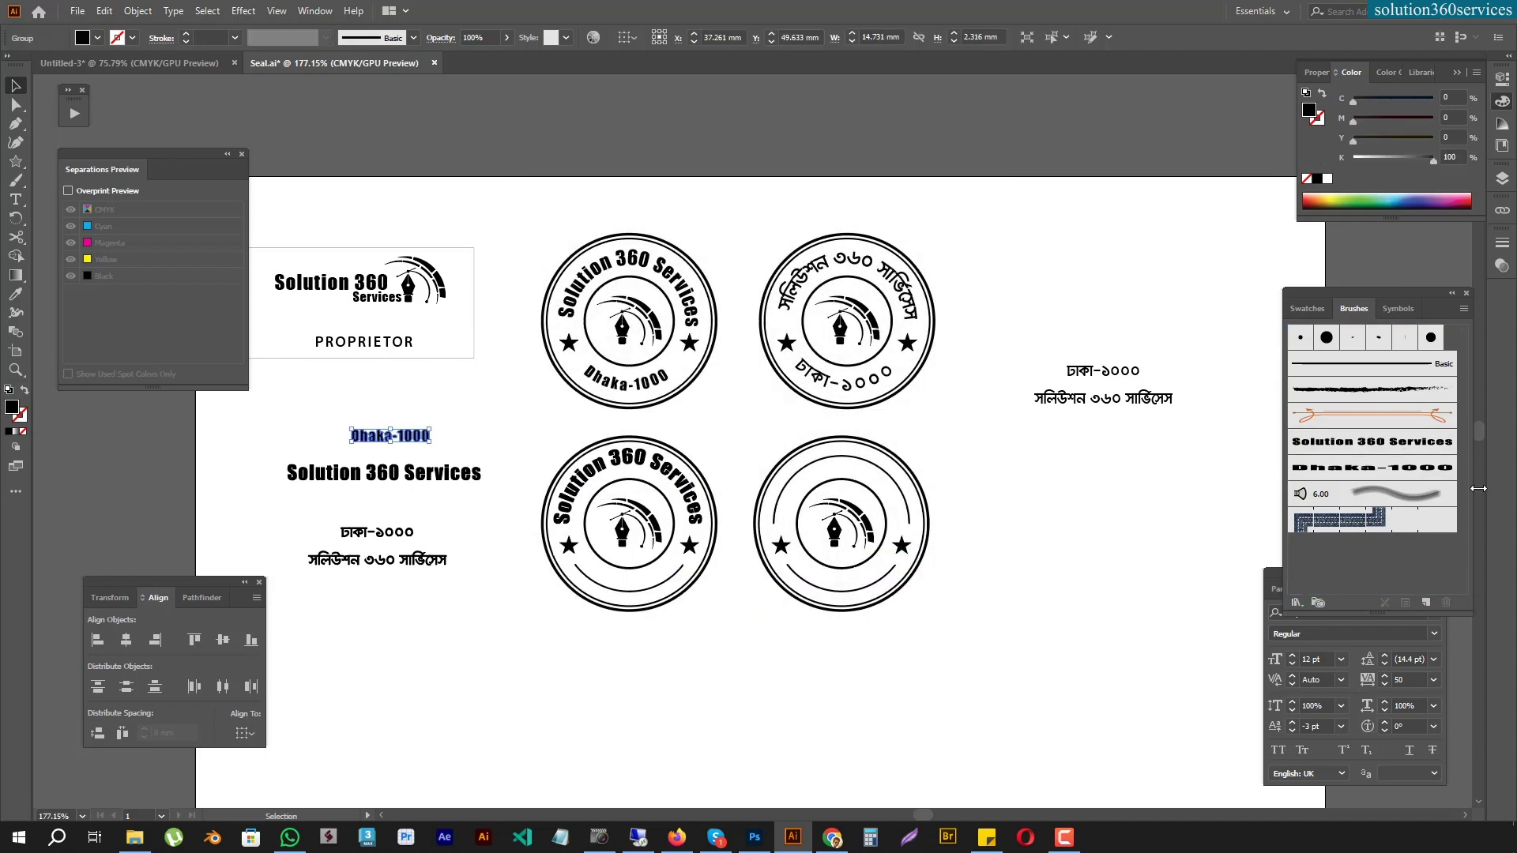
{"action": "left_click", "coordinate": [621, 595]}
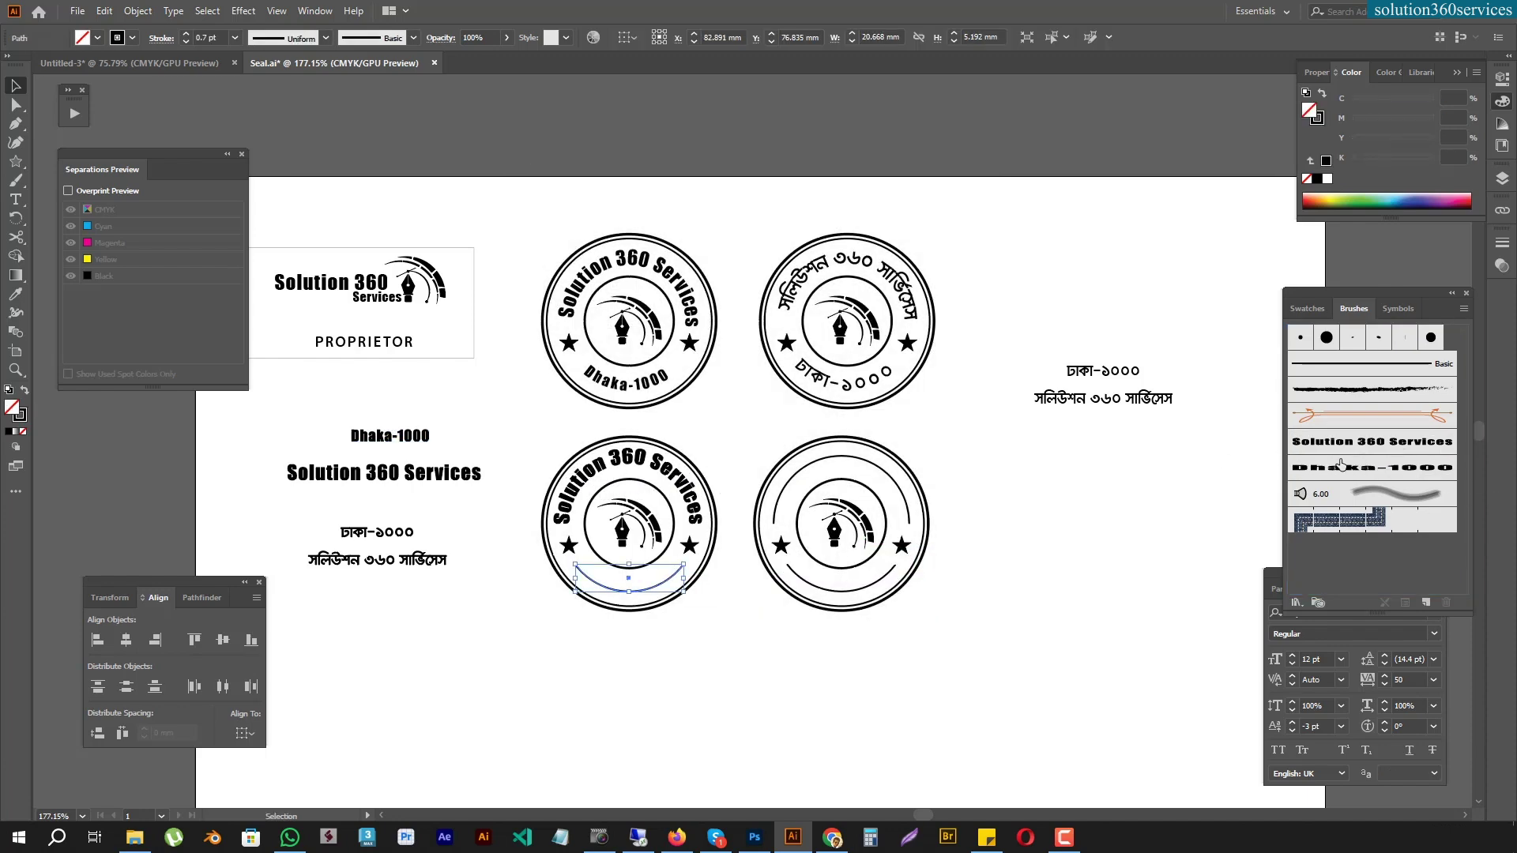
{"action": "left_click", "coordinate": [1352, 472]}
{"action": "left_click", "coordinate": [705, 703]}
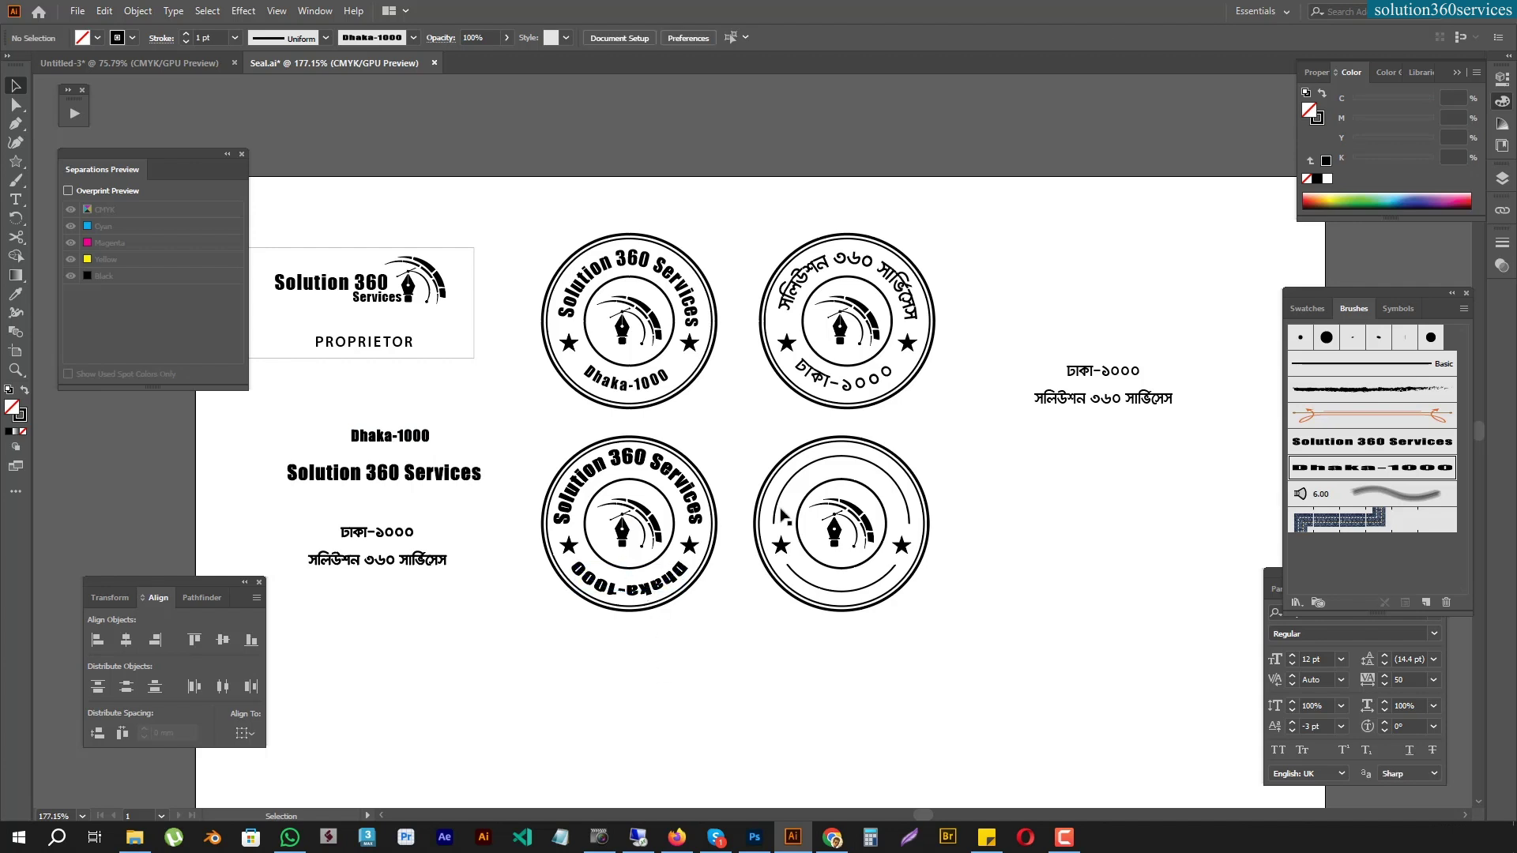
{"action": "mouse_move", "coordinate": [307, 511]}
{"action": "left_mouse_down"}
{"action": "mouse_move", "coordinate": [431, 607]}
{"action": "mouse_move", "coordinate": [381, 585]}
{"action": "left_mouse_up"}
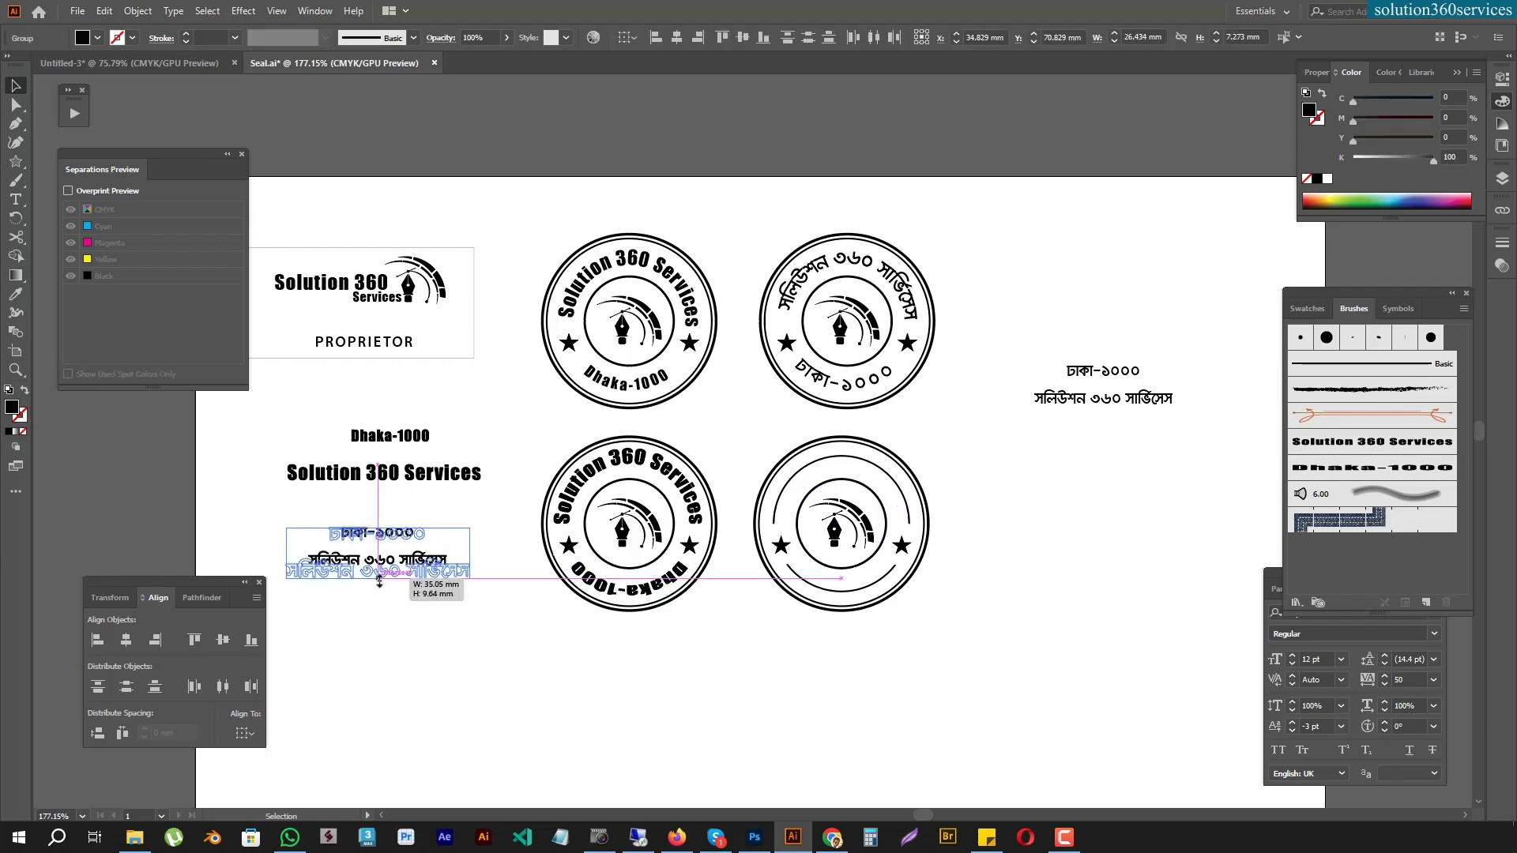
Make the Bengali company name an art brush and apply it to the lower-right seal's top arc
{"action": "left_click", "coordinate": [406, 644]}
{"action": "left_click_drag", "start_coordinate": [439, 575], "coordinate": [1418, 567]}
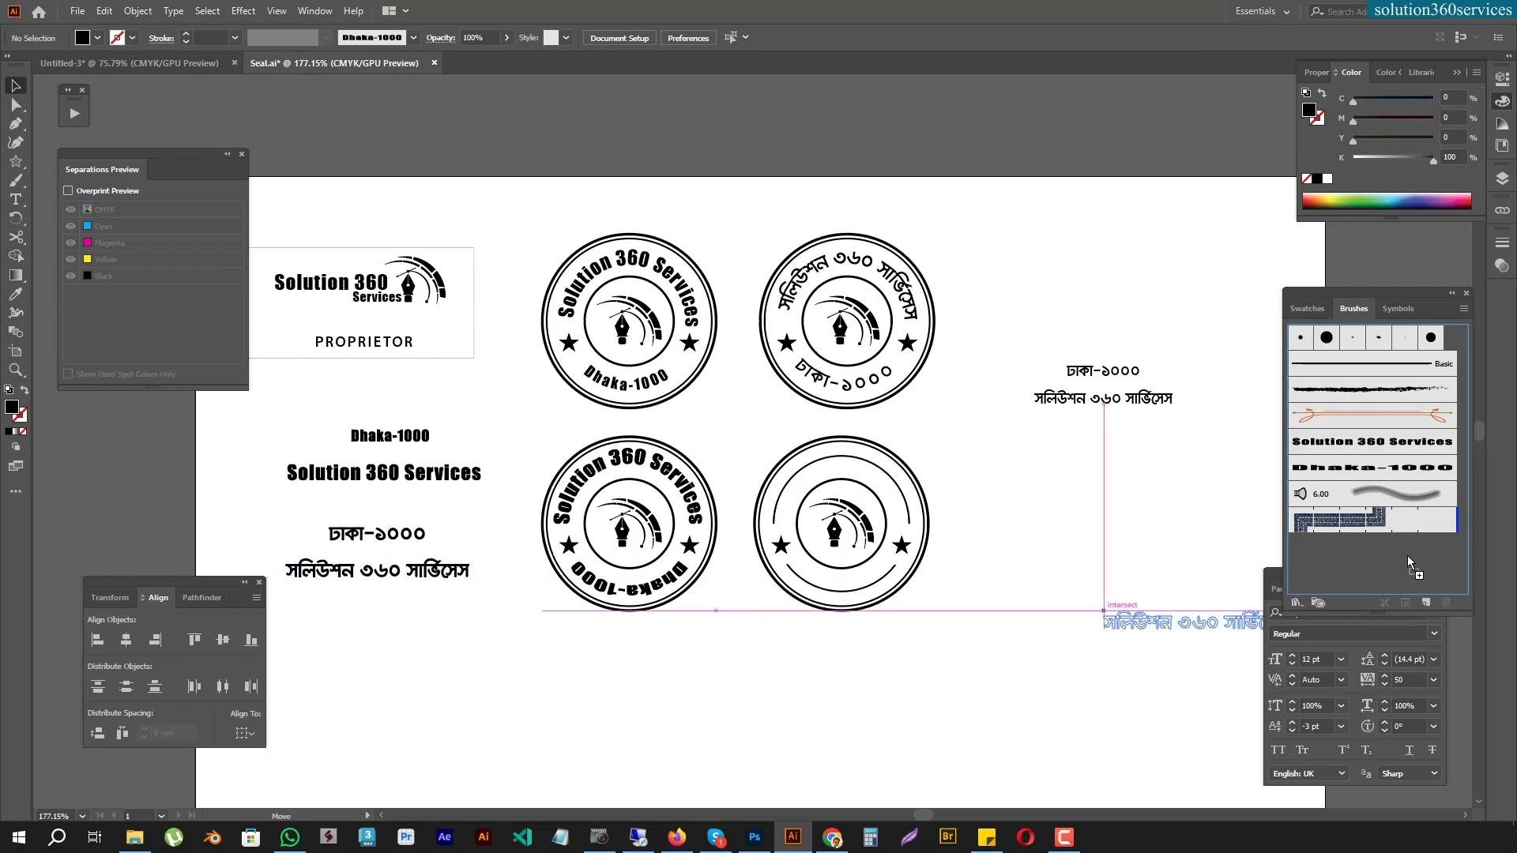
{"action": "left_click", "coordinate": [721, 532]}
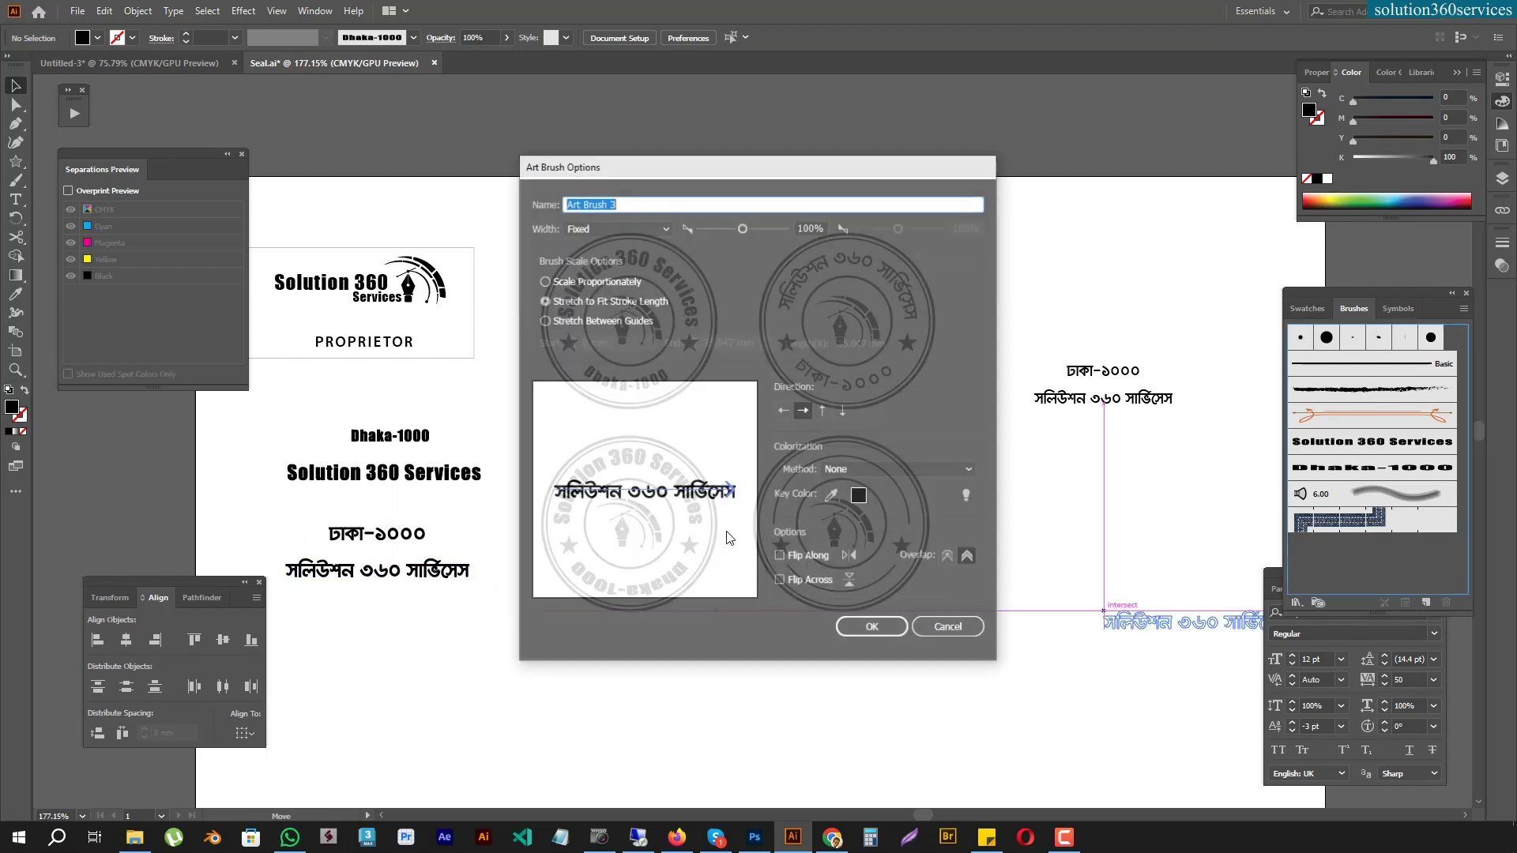
{"action": "left_click", "coordinate": [872, 628]}
{"action": "left_click", "coordinate": [841, 457]}
{"action": "left_click", "coordinate": [1321, 496]}
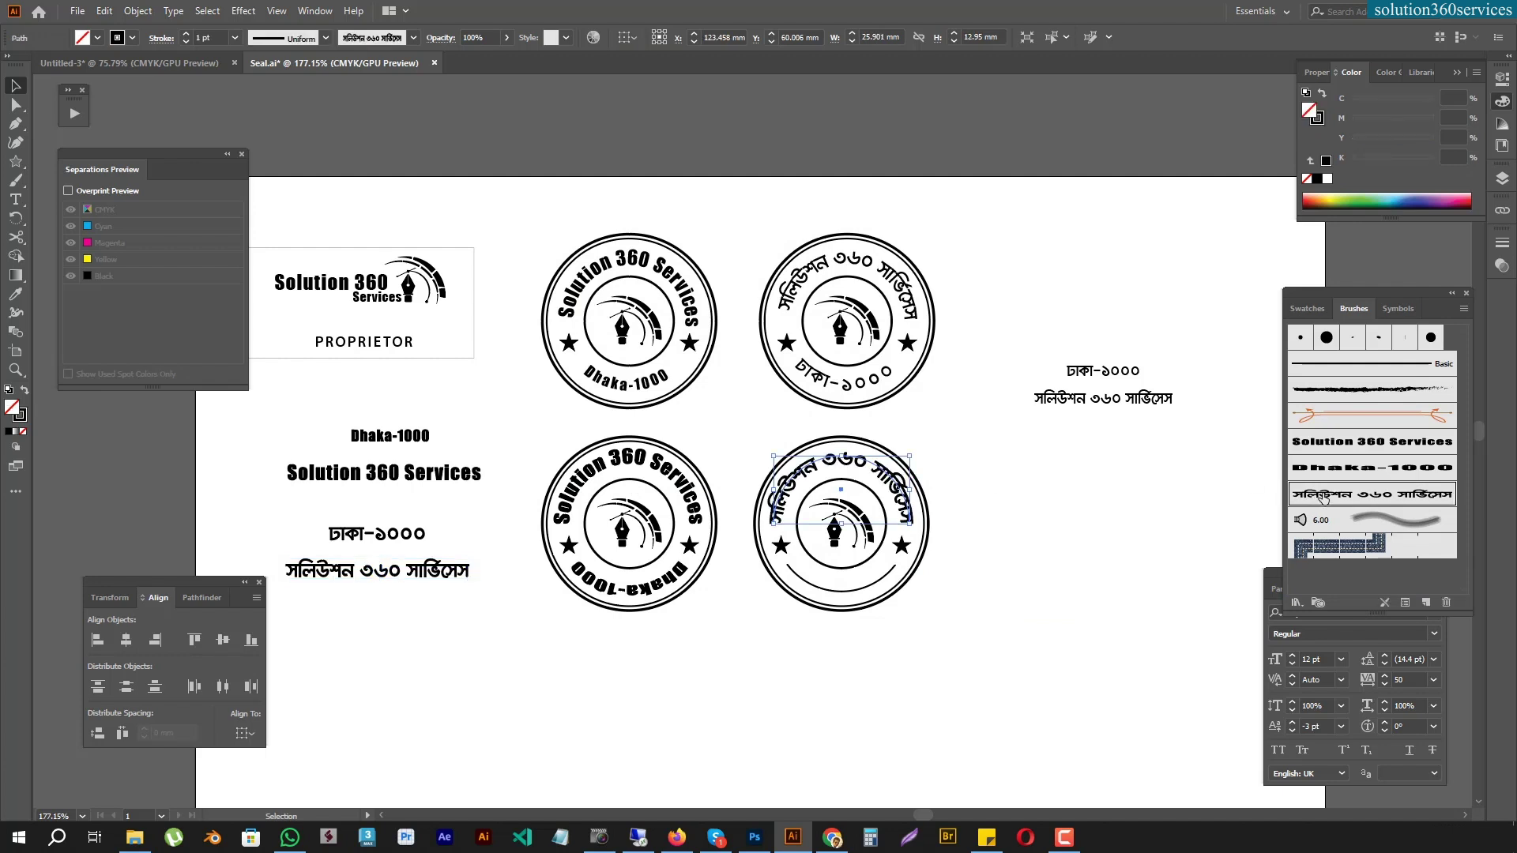
Make ঢাকা-১০০০ an art brush and apply it to the lower-right seal's bottom arc
{"action": "left_click", "coordinate": [356, 540]}
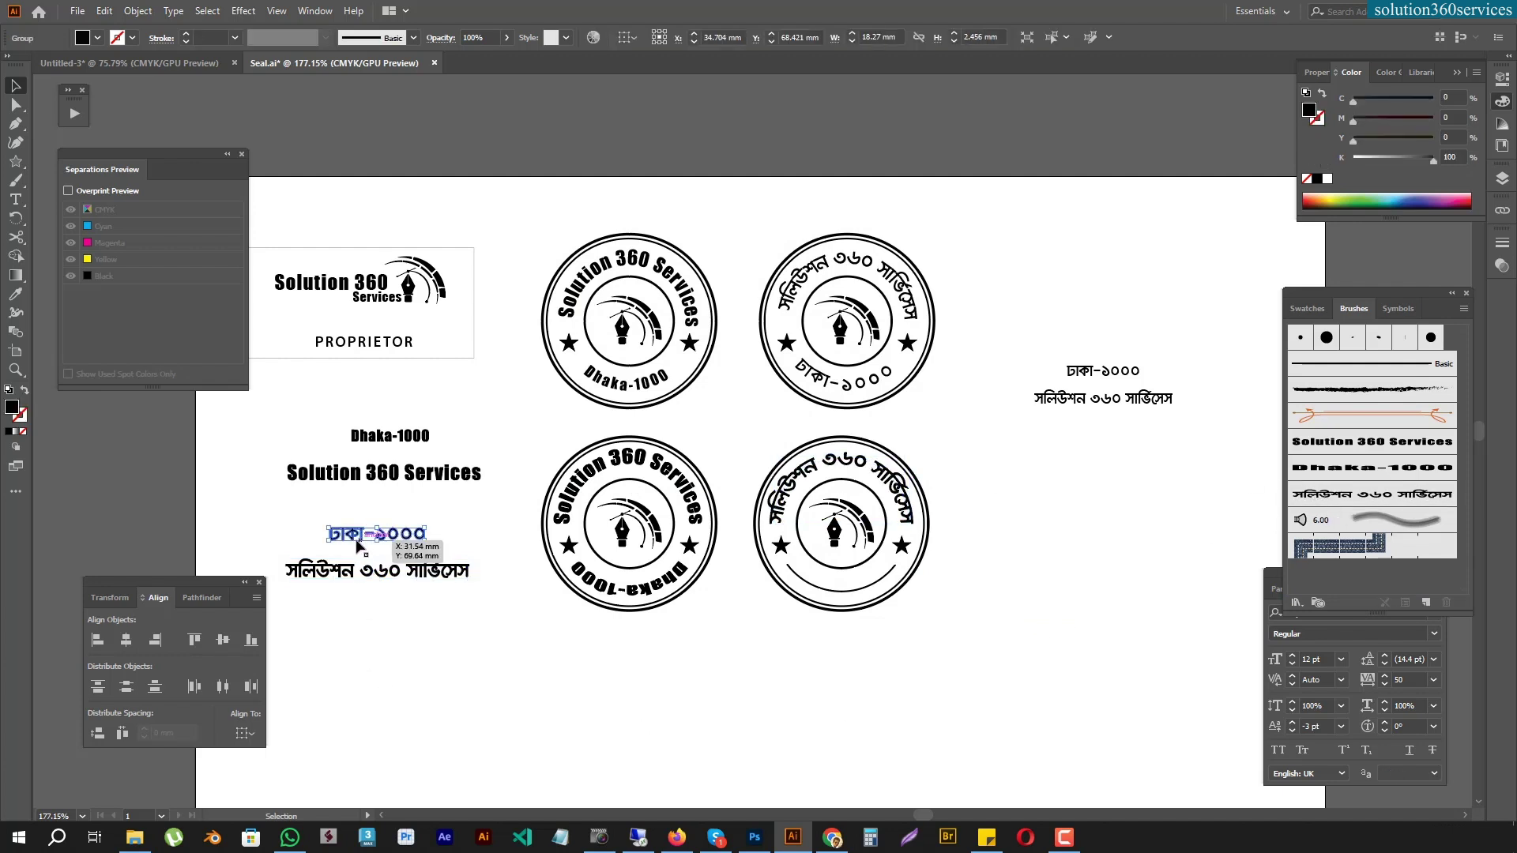
{"action": "left_click", "coordinate": [424, 621]}
{"action": "left_click", "coordinate": [1096, 405]}
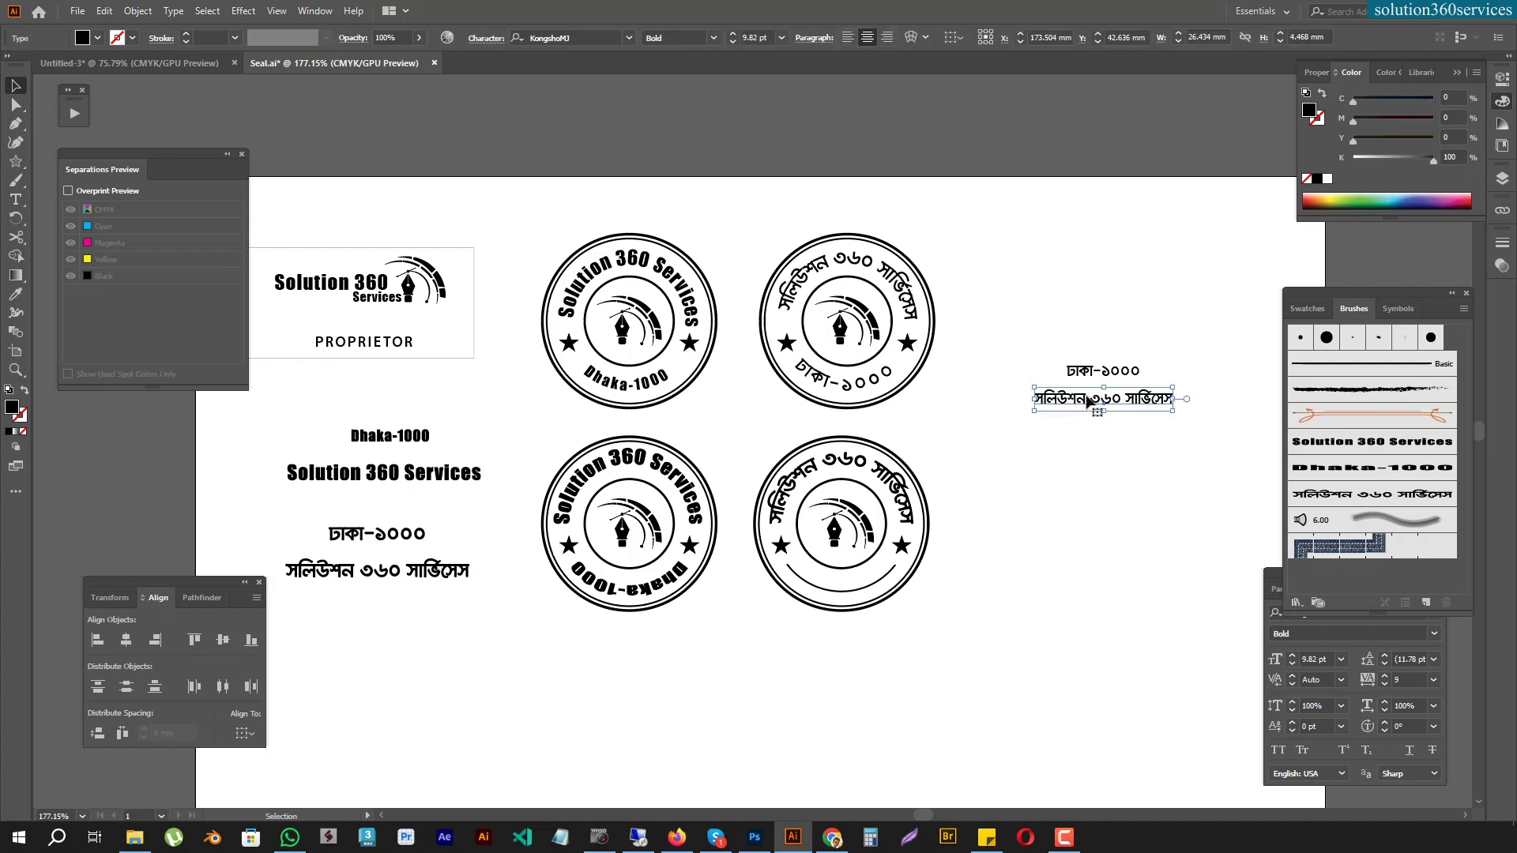
{"action": "left_click_drag", "start_coordinate": [403, 536], "coordinate": [1391, 572]}
{"action": "left_click", "coordinate": [698, 458]}
{"action": "left_click", "coordinate": [719, 530]}
{"action": "left_click", "coordinate": [870, 627]}
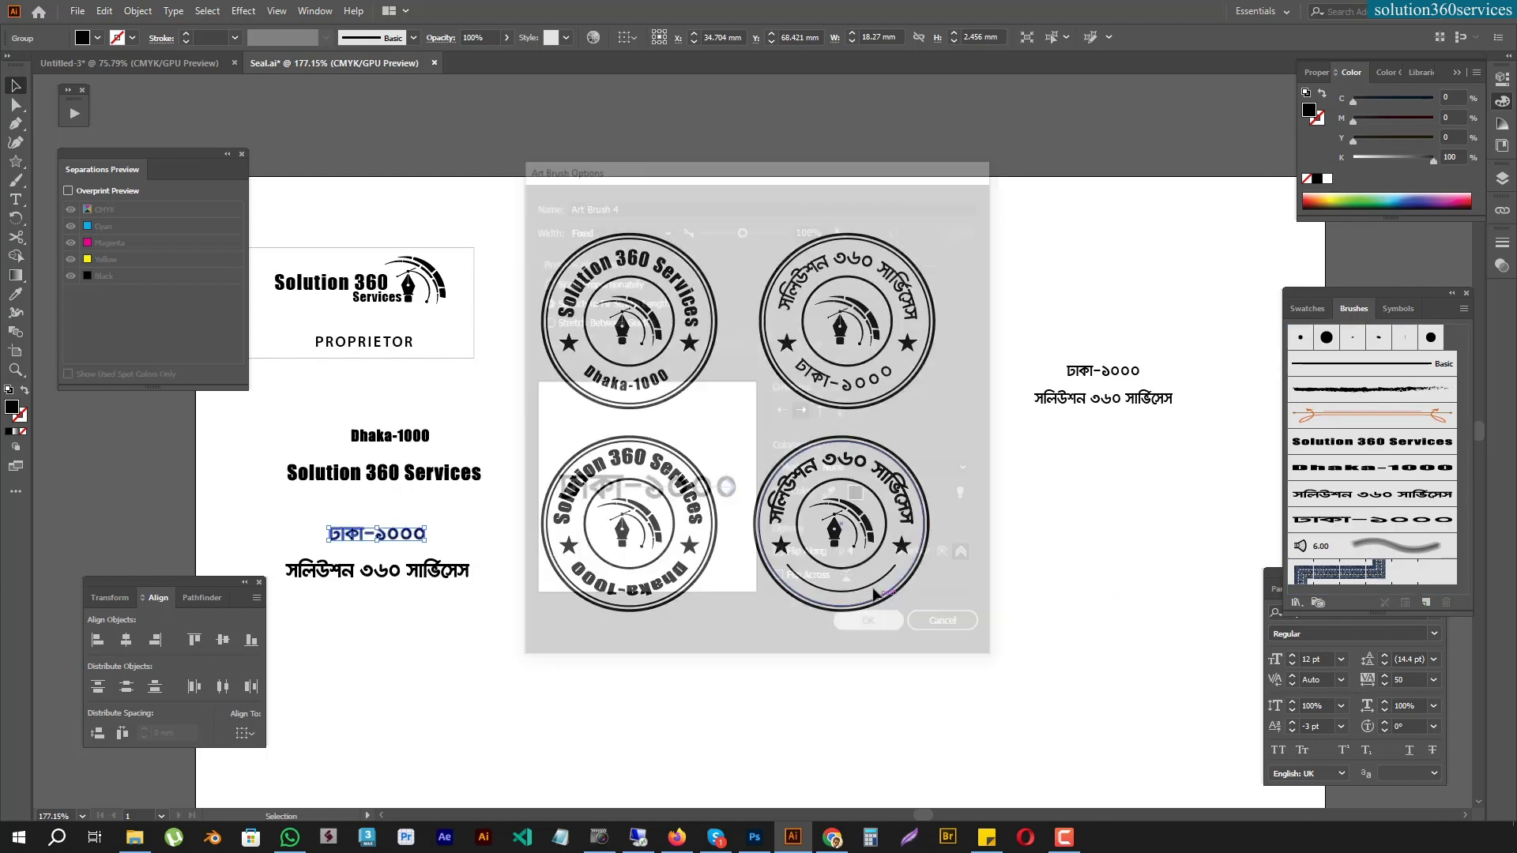
{"action": "left_click", "coordinate": [861, 589]}
{"action": "left_click", "coordinate": [1371, 520]}
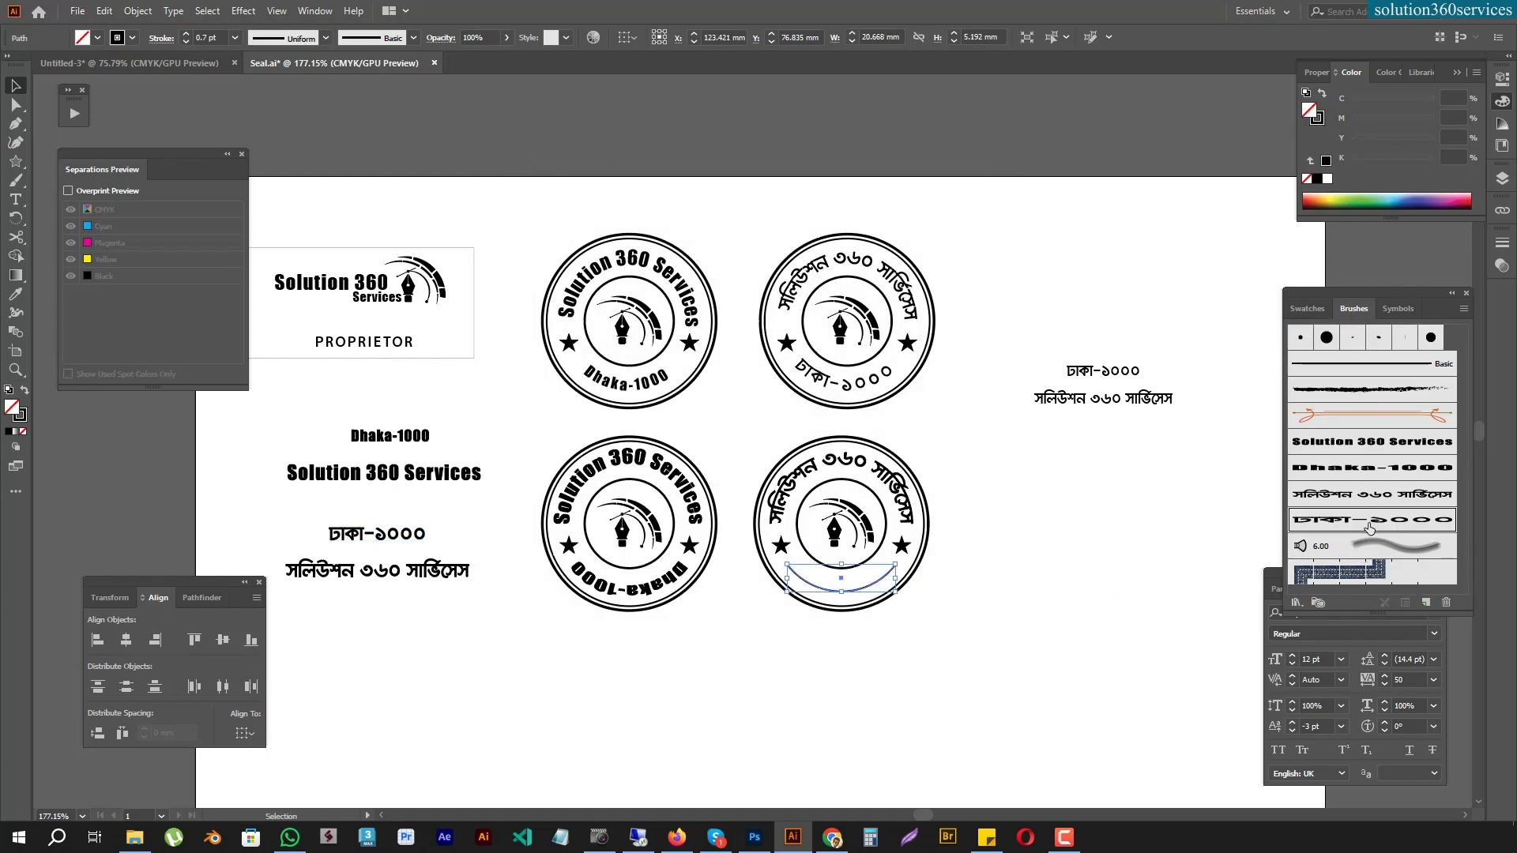
{"action": "left_click", "coordinate": [1051, 657]}
{"action": "scroll", "coordinate": [887, 613], "scroll_direction": "up", "scroll_amount": 2}
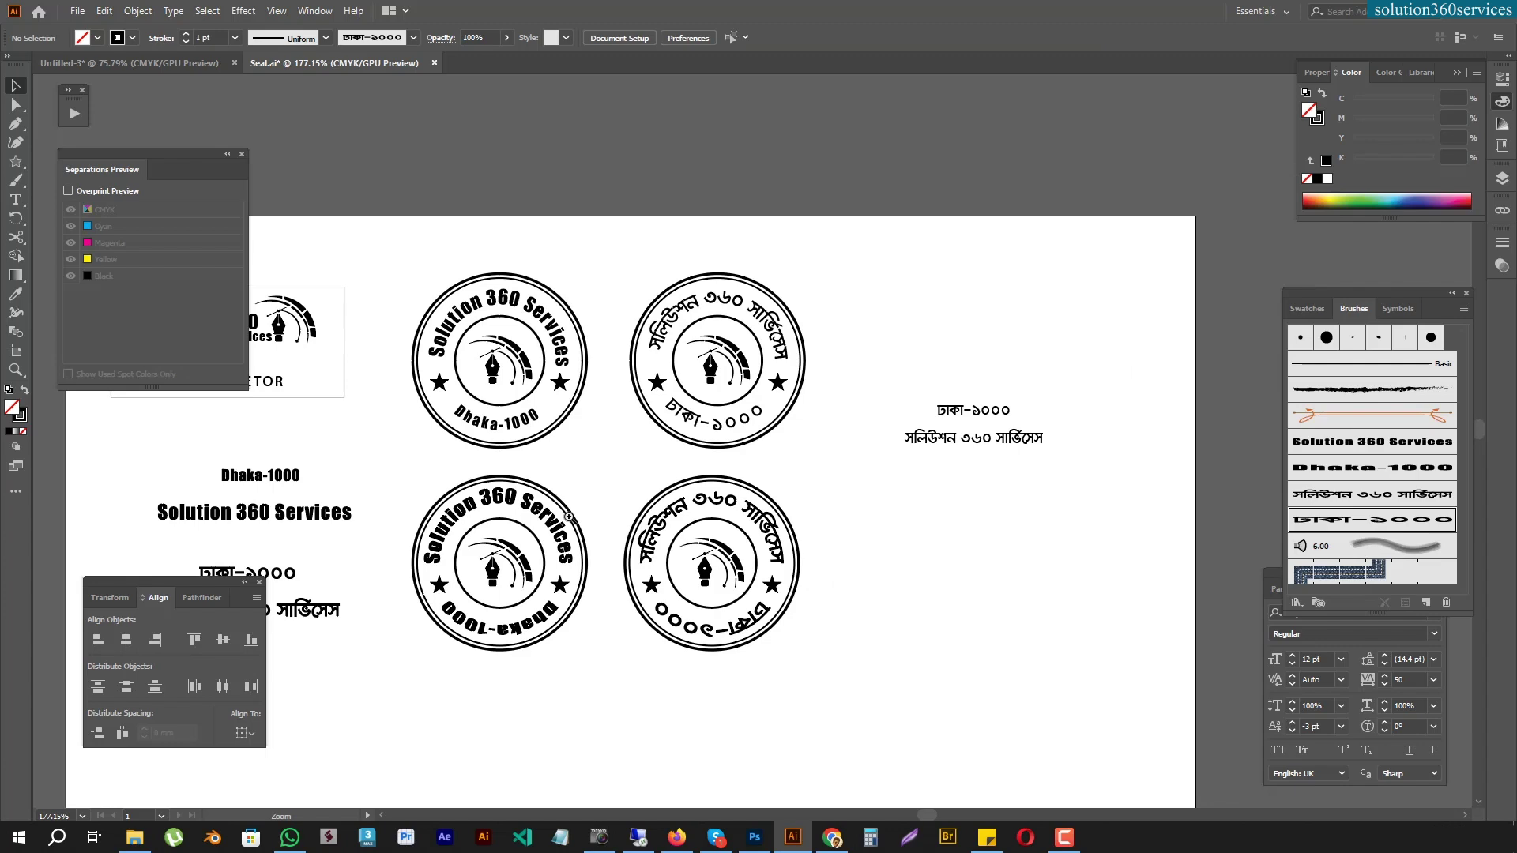
Select the lower-left seal's two text arcs and try a 2 pt stroke weight
{"action": "scroll", "coordinate": [680, 492], "scroll_direction": "up", "scroll_amount": 2}
{"action": "left_click_drag", "start_coordinate": [673, 514], "coordinate": [761, 509]}
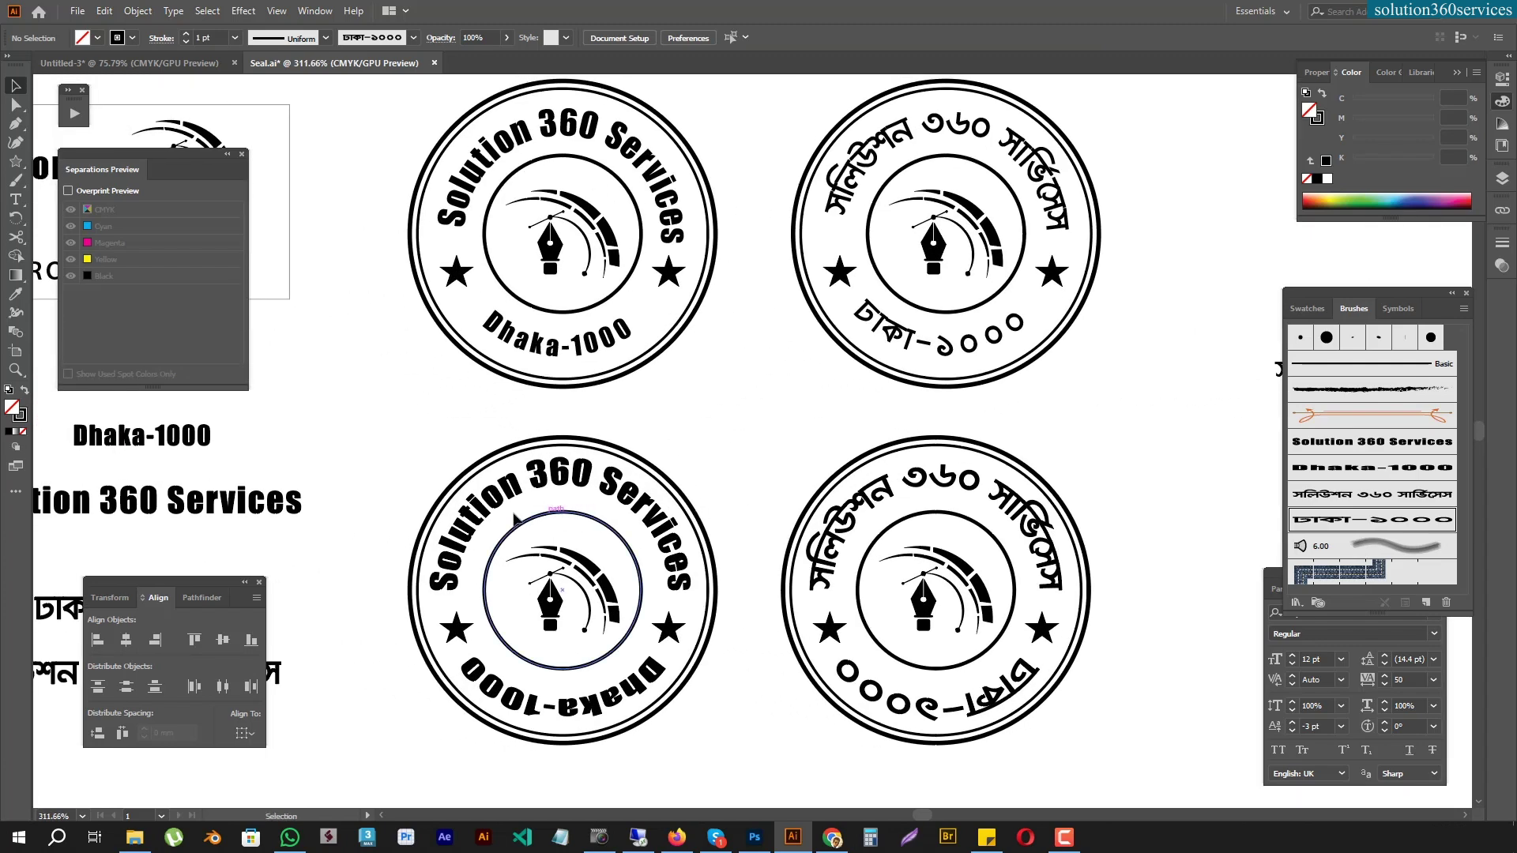
{"action": "left_click", "coordinate": [531, 477]}
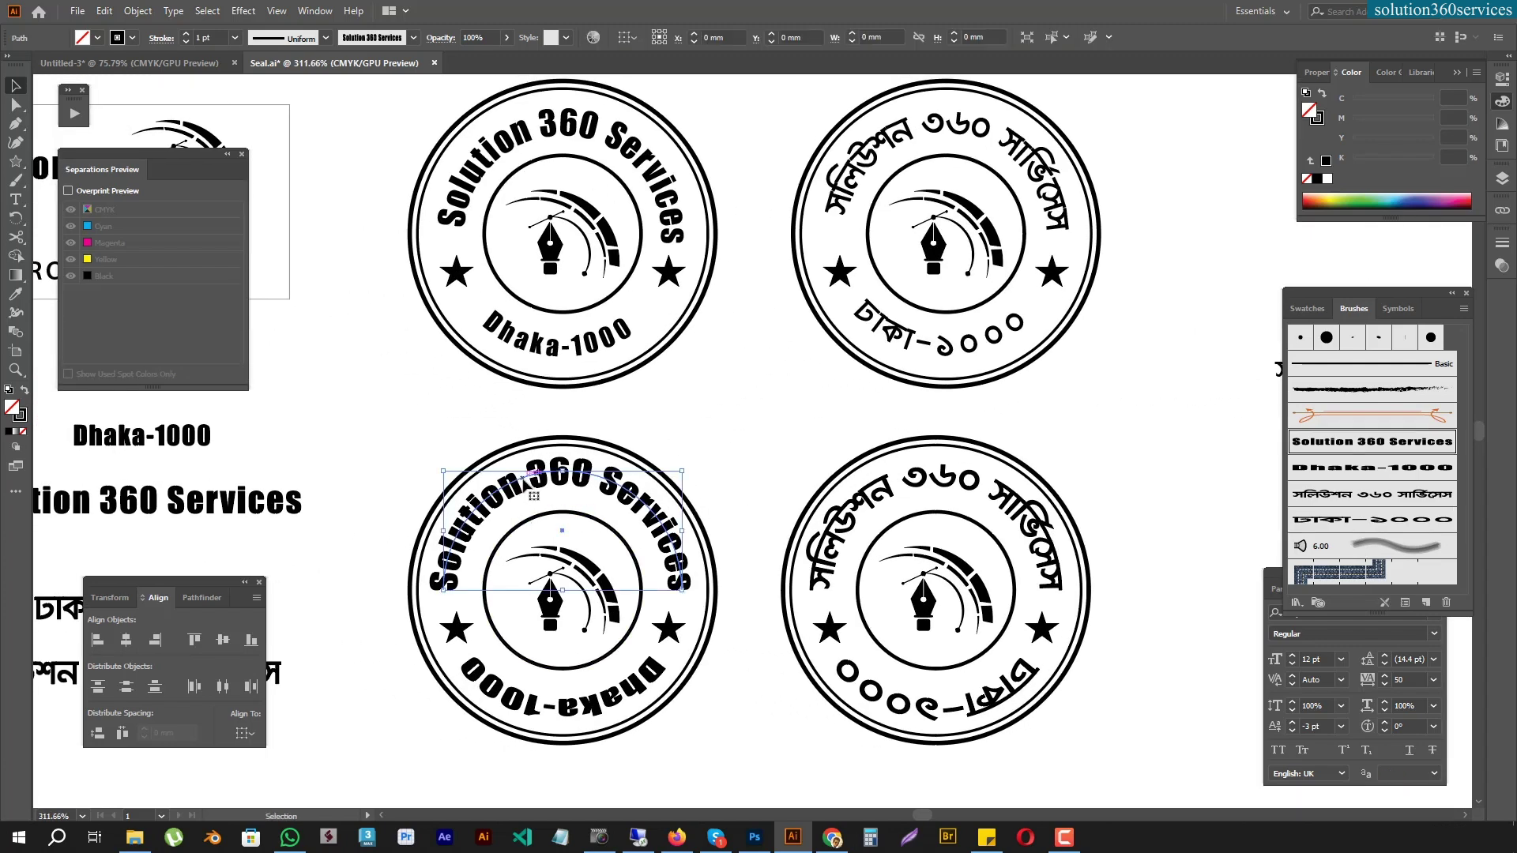
{"action": "left_click", "coordinate": [578, 704], "text": "shift"}
{"action": "left_click", "coordinate": [207, 37]}
{"action": "type", "text": "2"}
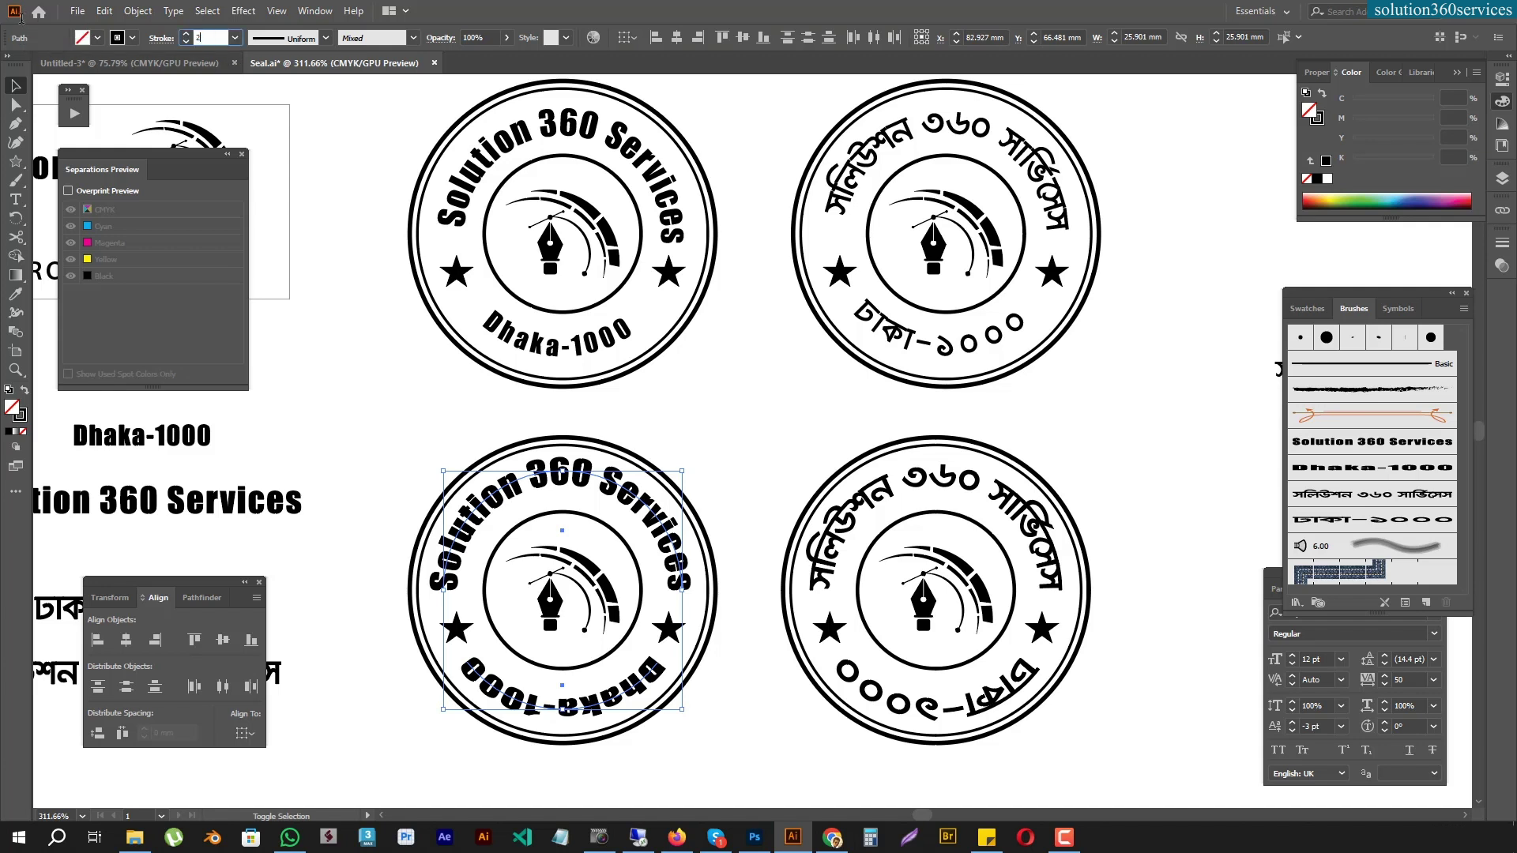
{"action": "key", "text": "Return"}
Settle the text arcs' stroke weight at 0.9 pt after trying 0.75 pt
{"action": "left_click", "coordinate": [223, 37]}
{"action": "type", "text": "0.75"}
{"action": "key", "text": "Return"}
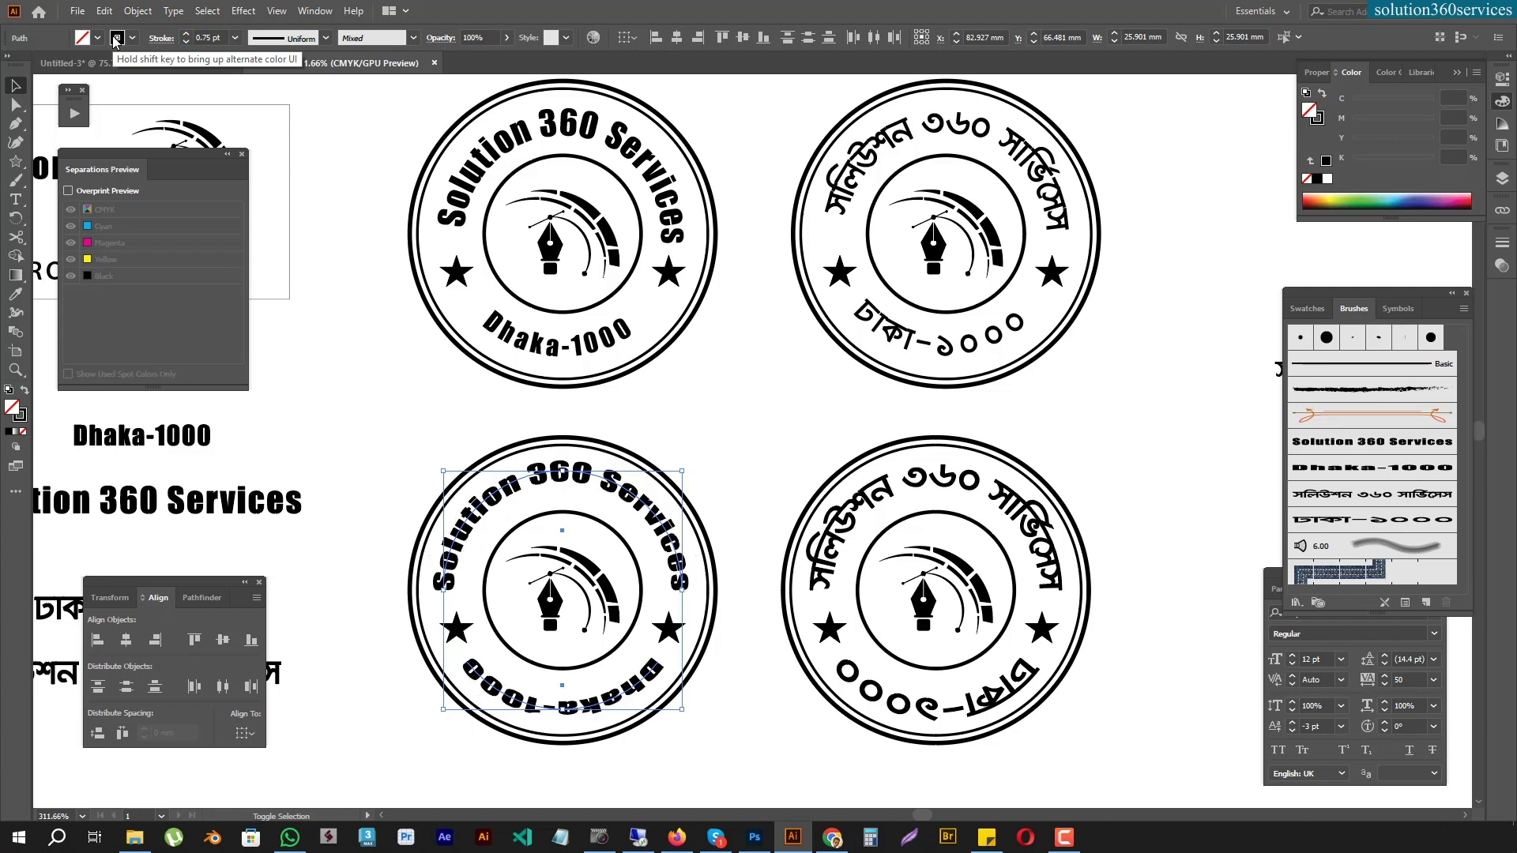
{"action": "left_click", "coordinate": [226, 37]}
{"action": "type", "text": "0.9"}
{"action": "key", "text": "Return"}
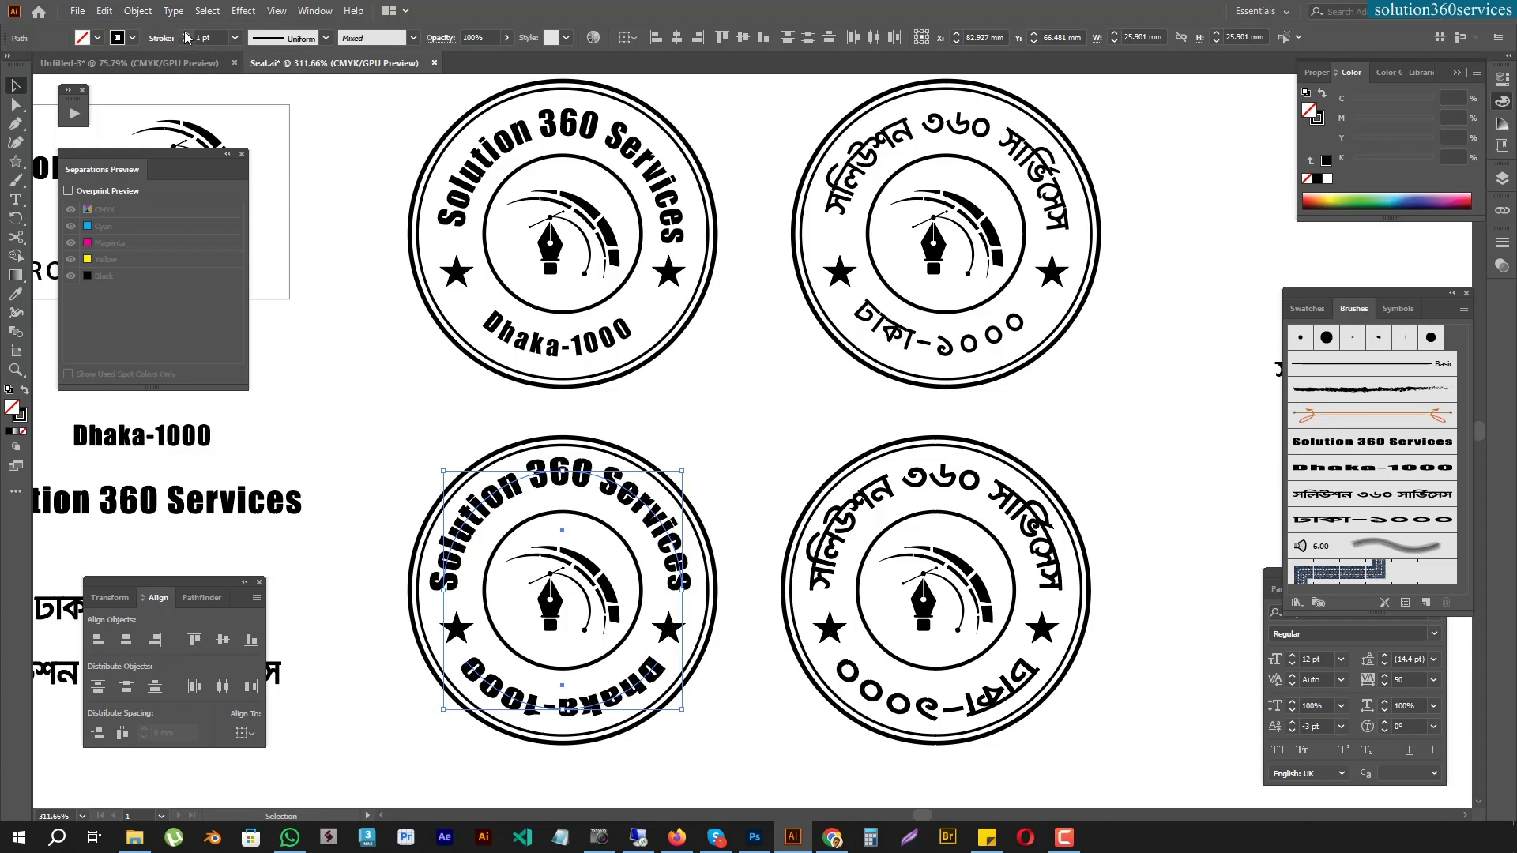
{"action": "left_click", "coordinate": [765, 388]}
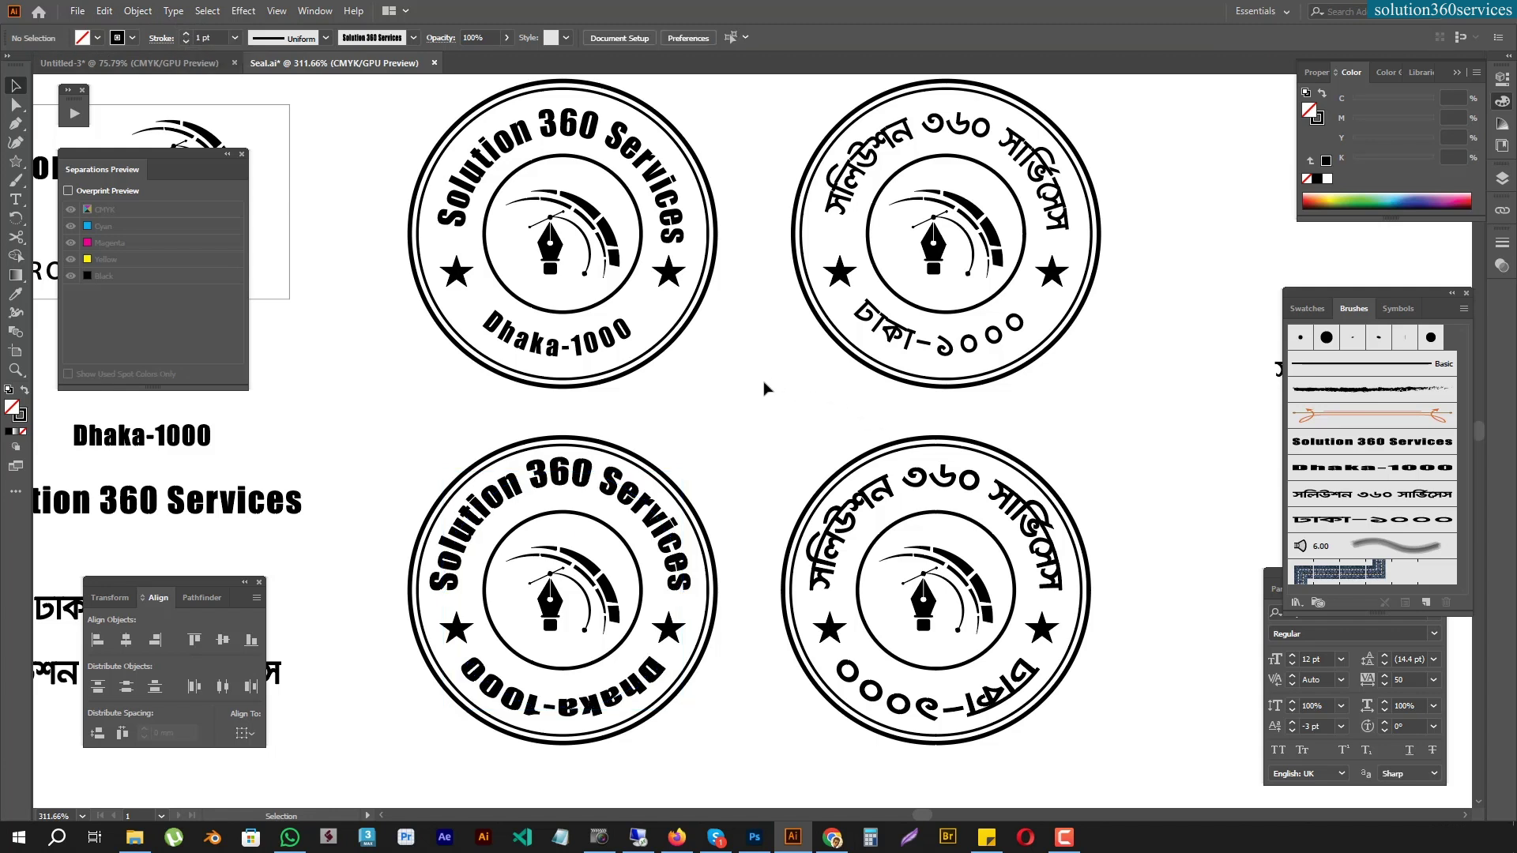
{"action": "left_click_drag", "start_coordinate": [769, 380], "coordinate": [731, 369]}
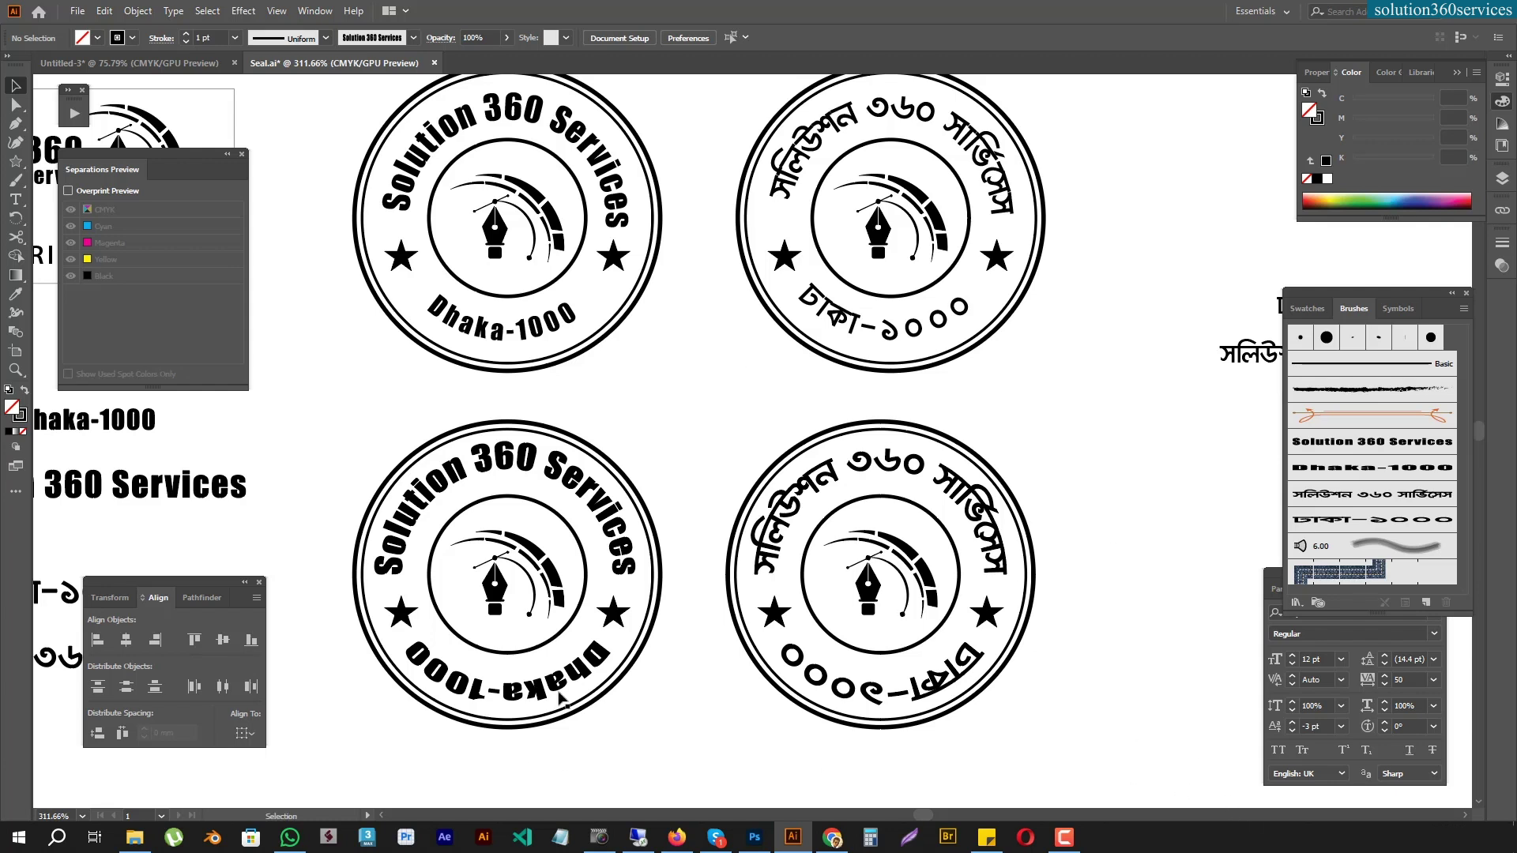
Reverse the Dhaka-1000 brush direction and apply it to existing strokes
{"action": "left_click", "coordinate": [562, 689]}
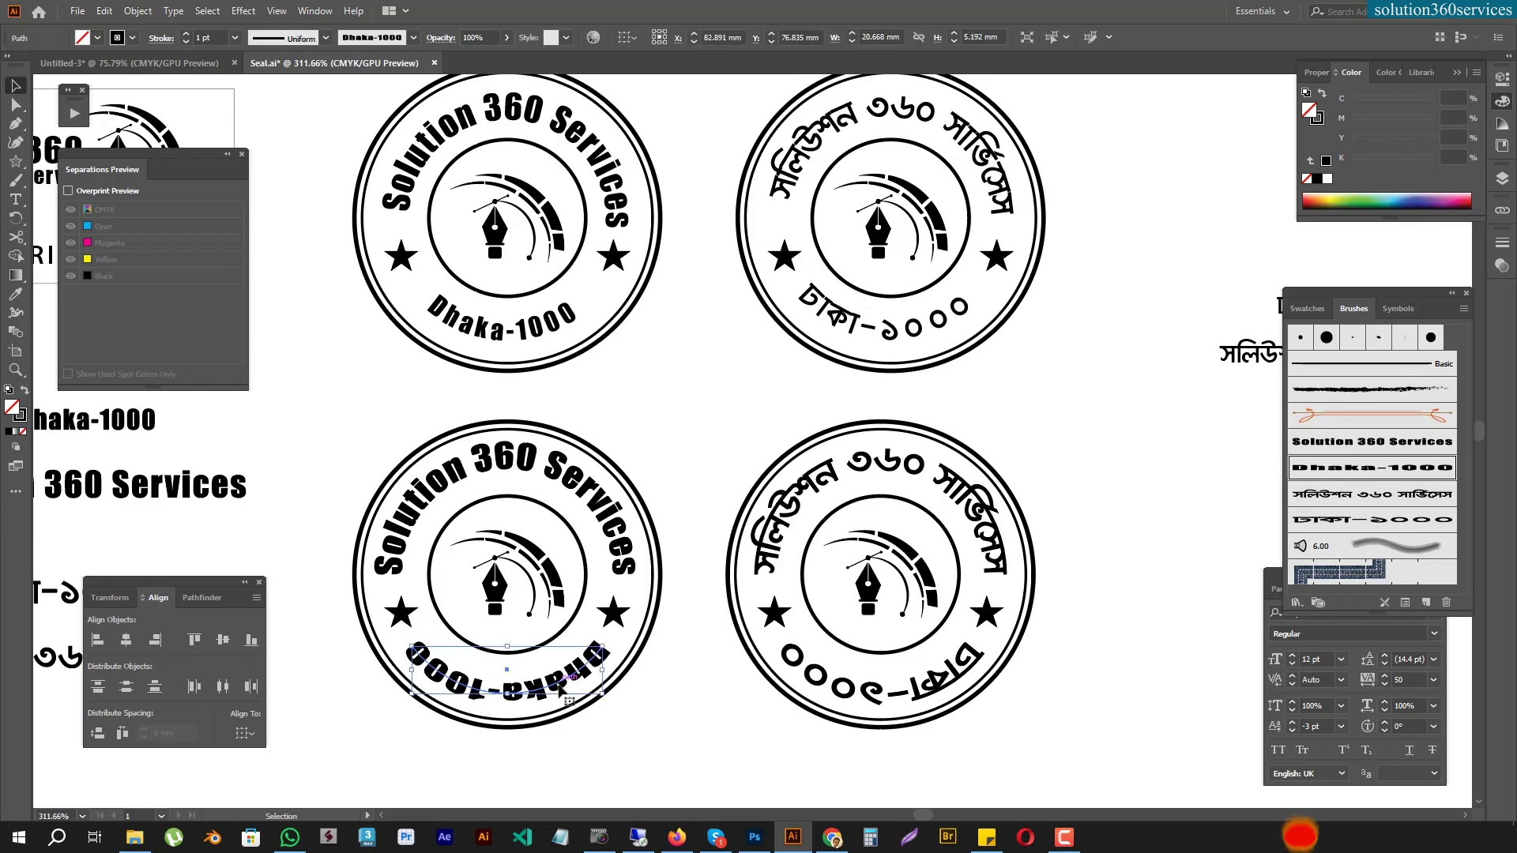
{"action": "left_click", "coordinate": [671, 752]}
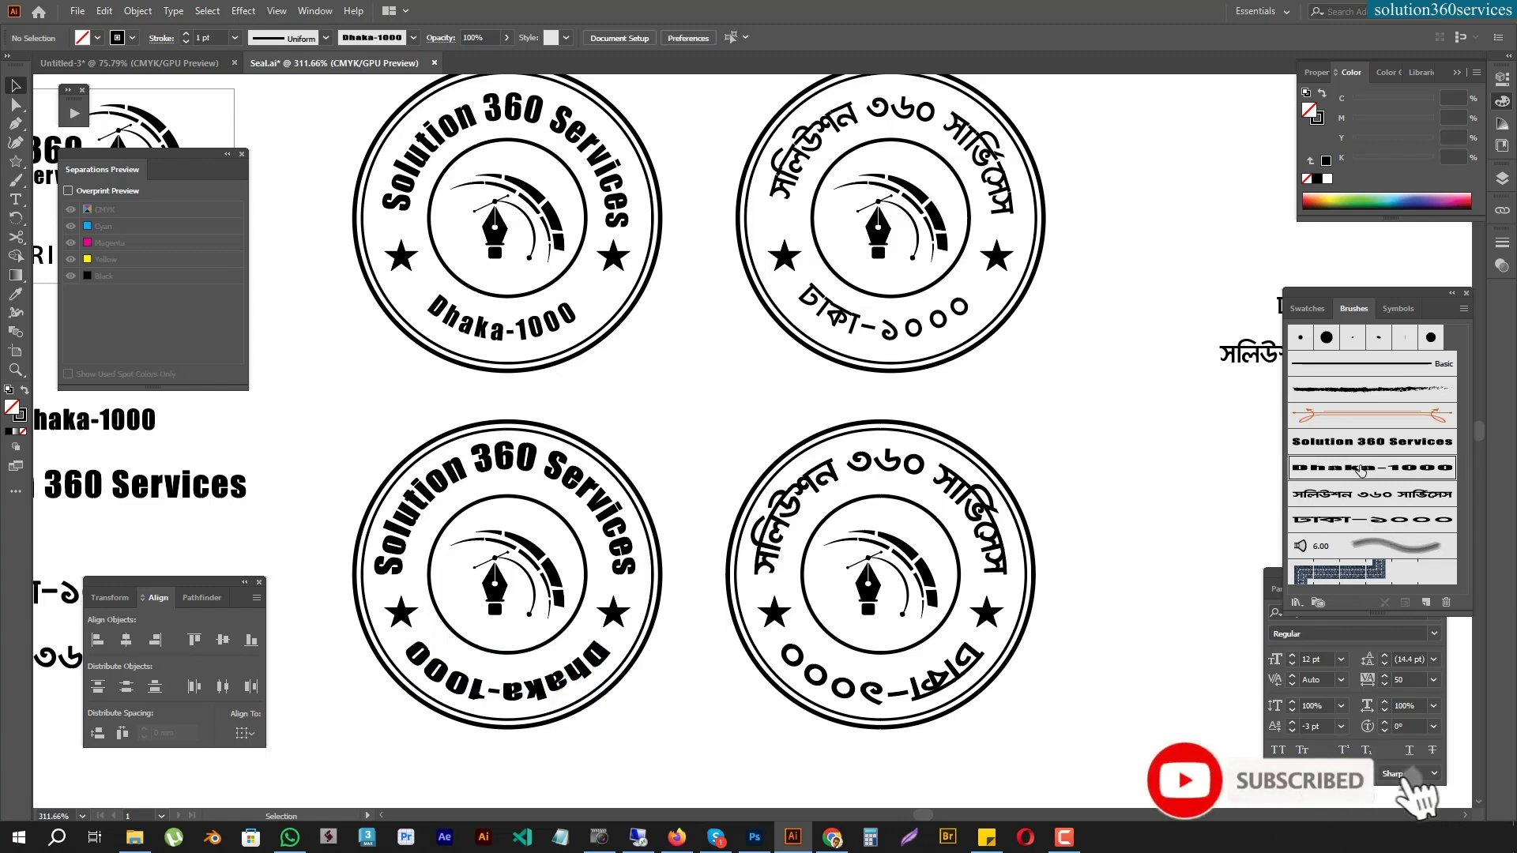
{"action": "double_click", "coordinate": [1350, 469]}
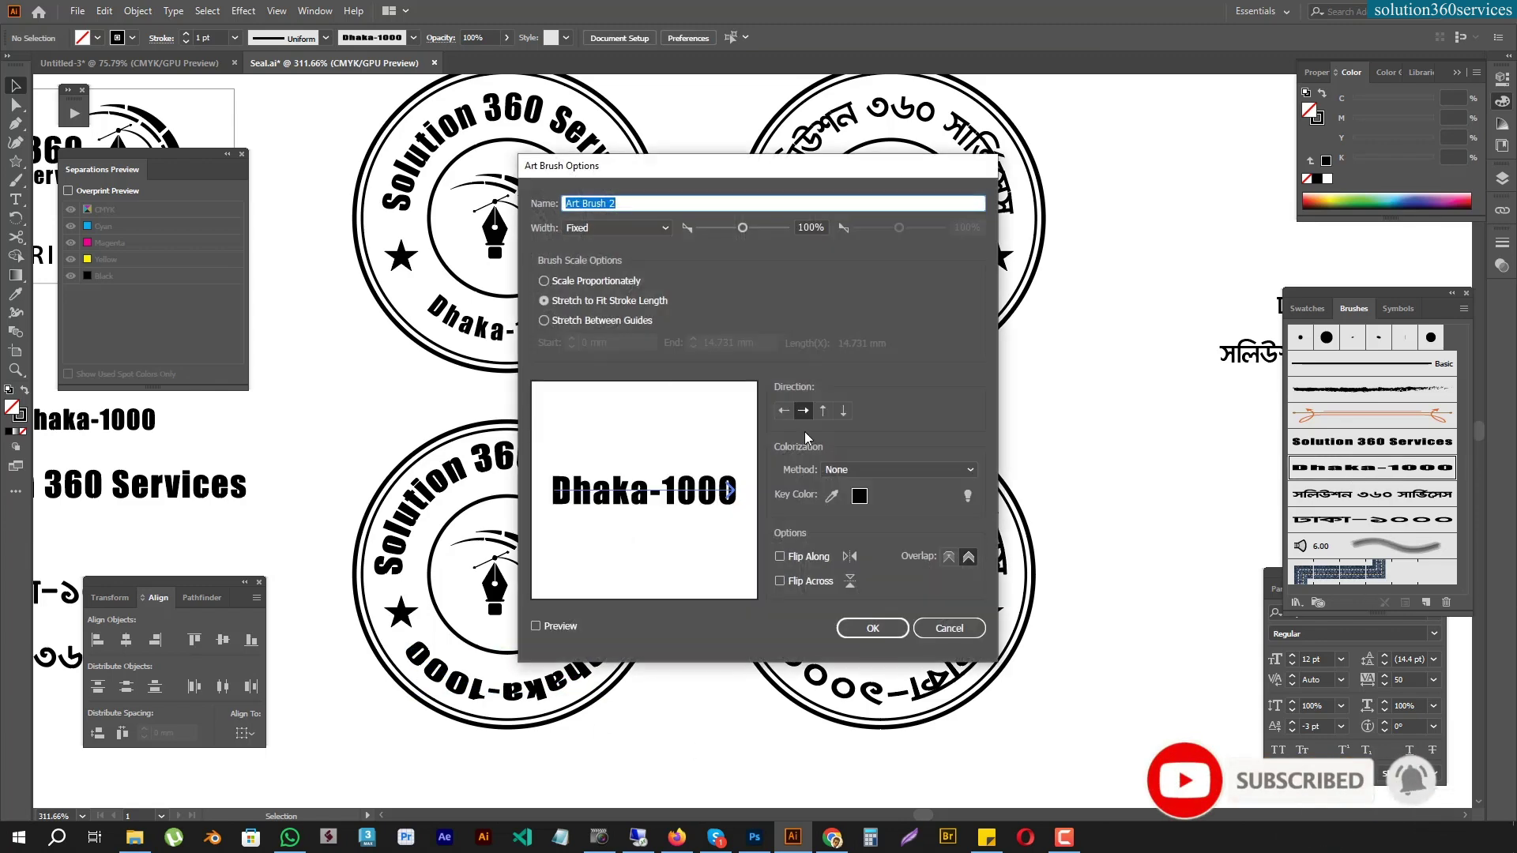
{"action": "left_click", "coordinate": [783, 410]}
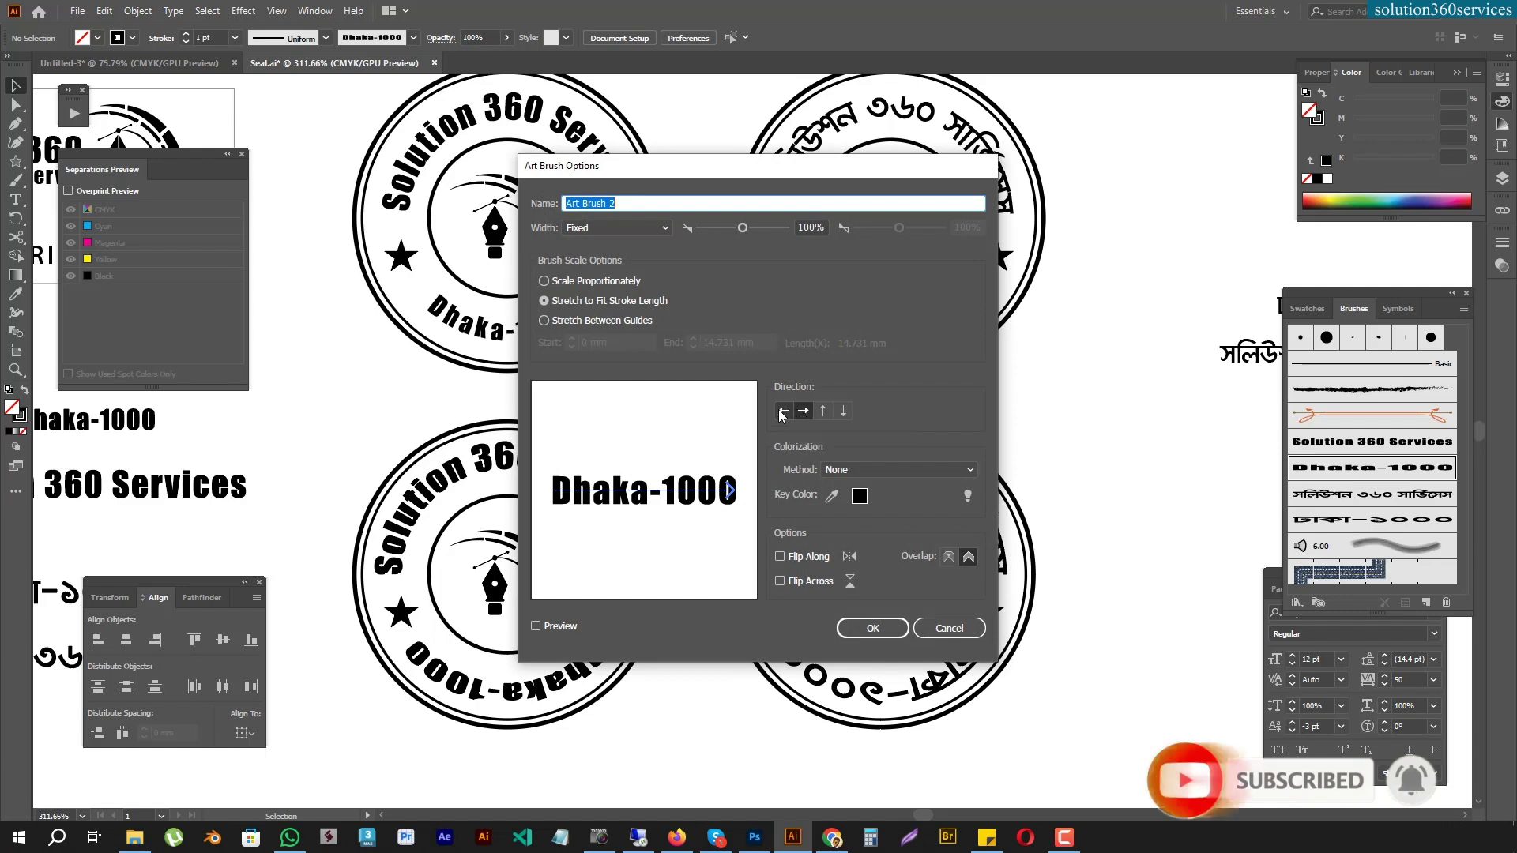
{"action": "left_click", "coordinate": [853, 628]}
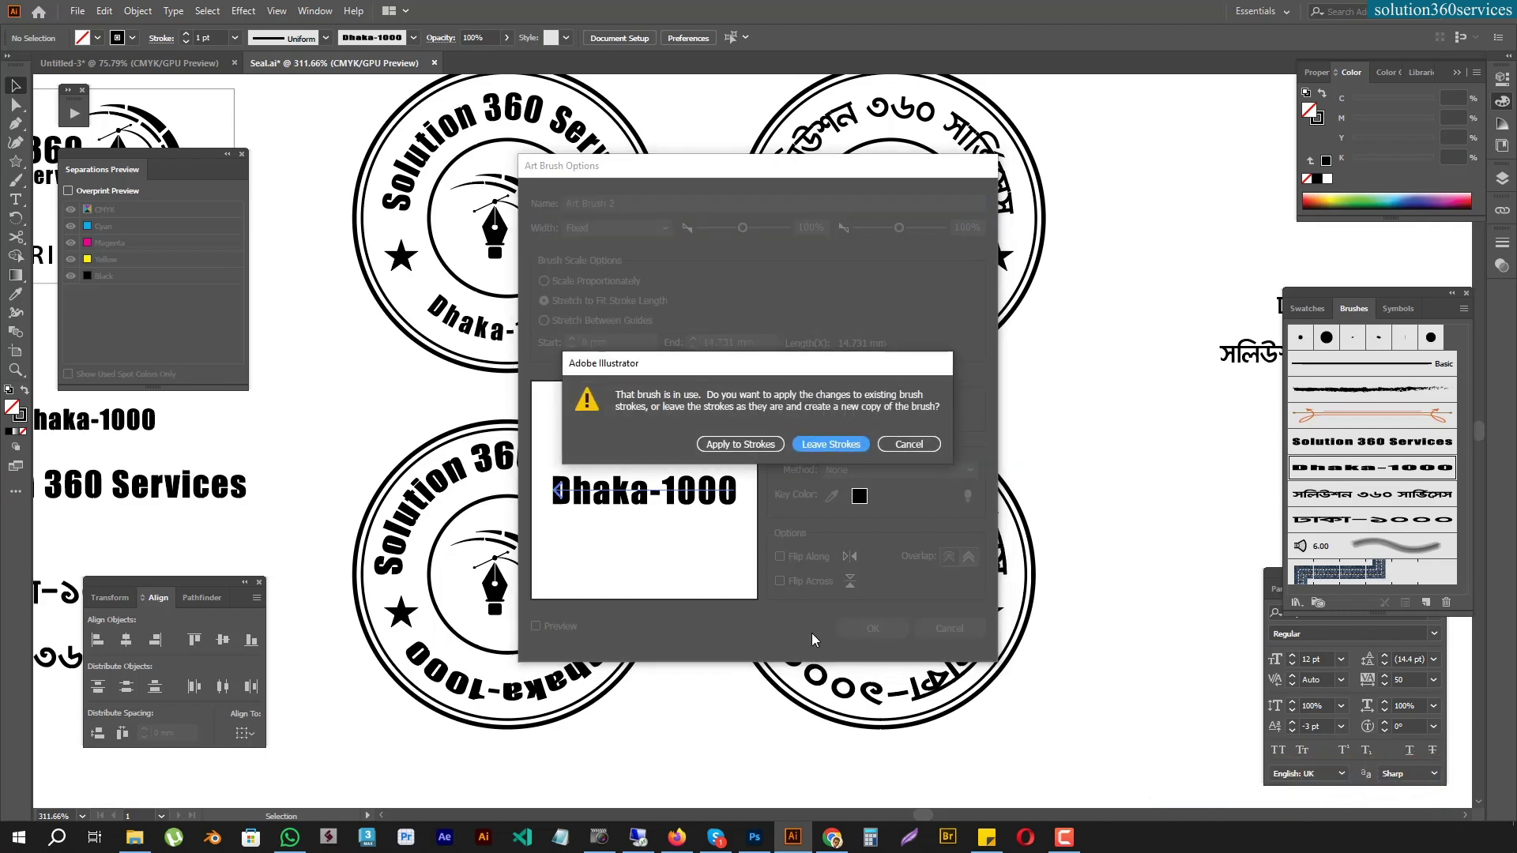
{"action": "left_click", "coordinate": [735, 445]}
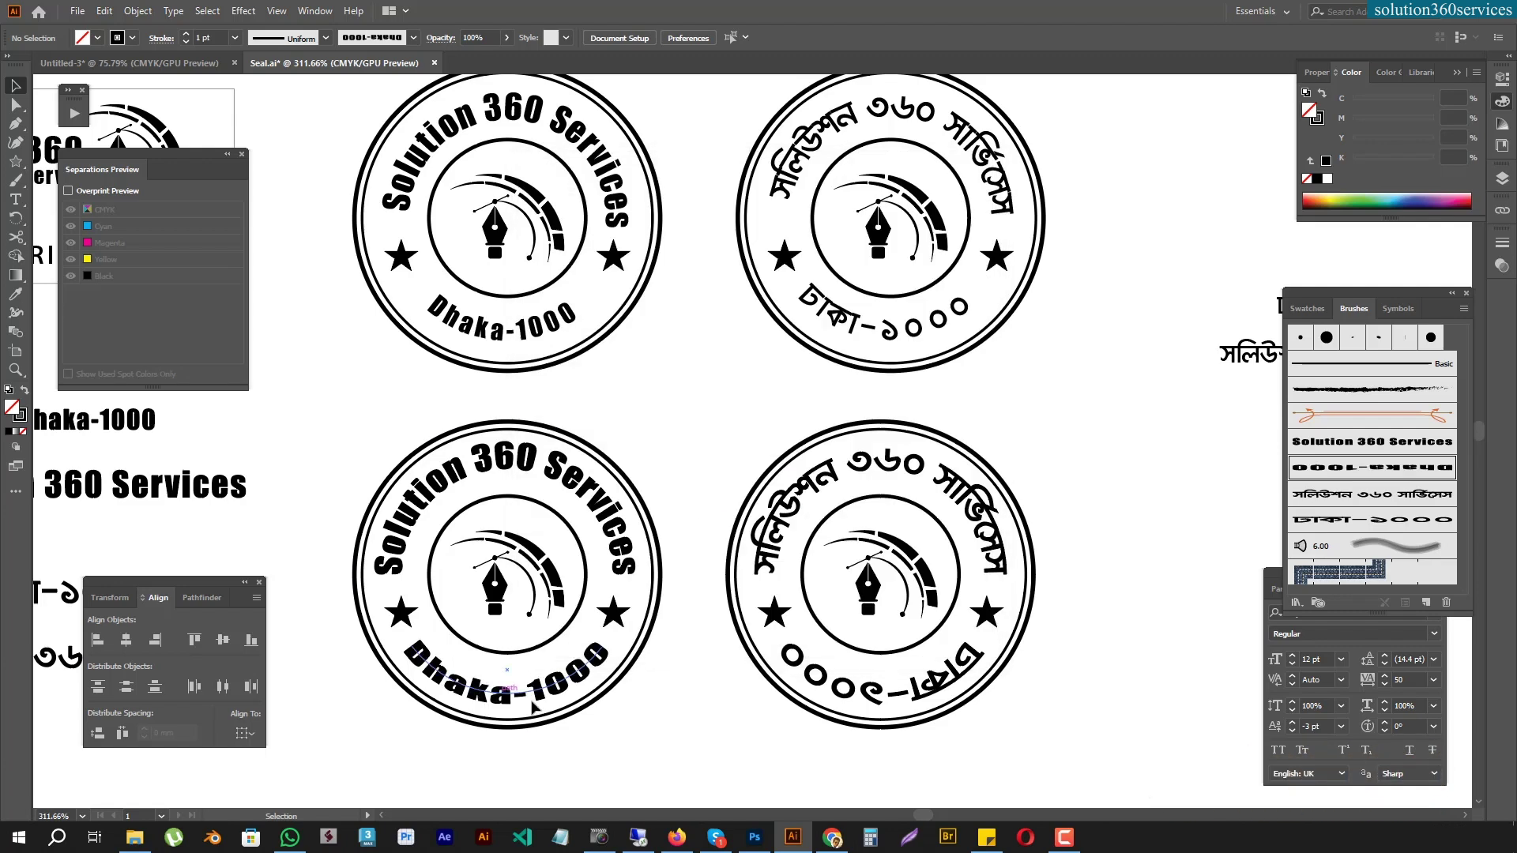
Reverse the ঢাকা-১০০০ brush direction and apply it to existing strokes
{"action": "left_click", "coordinate": [885, 703]}
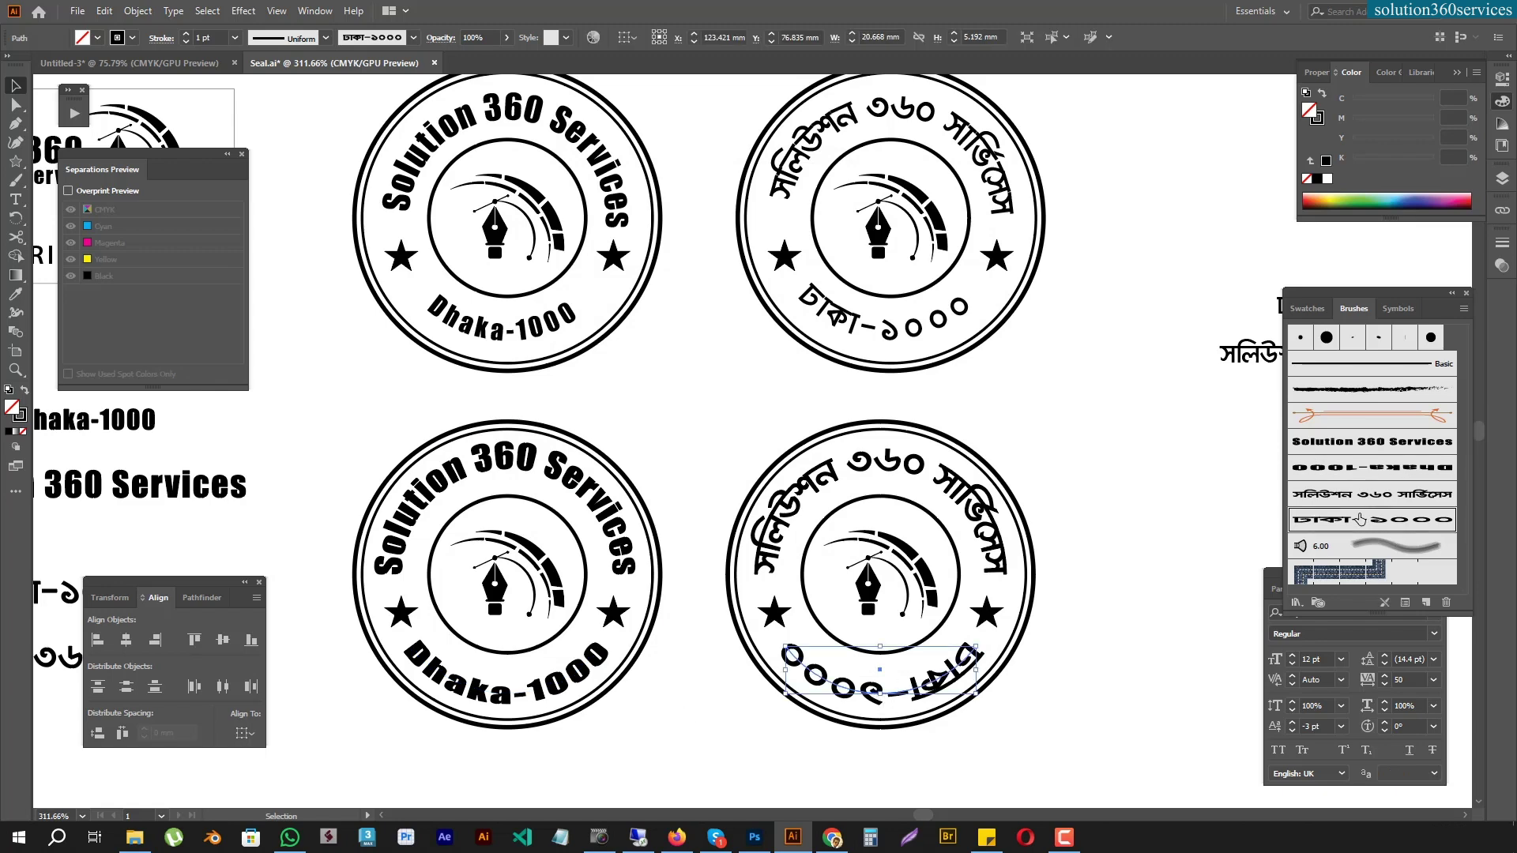
{"action": "double_click", "coordinate": [1360, 519]}
{"action": "left_click", "coordinate": [783, 410]}
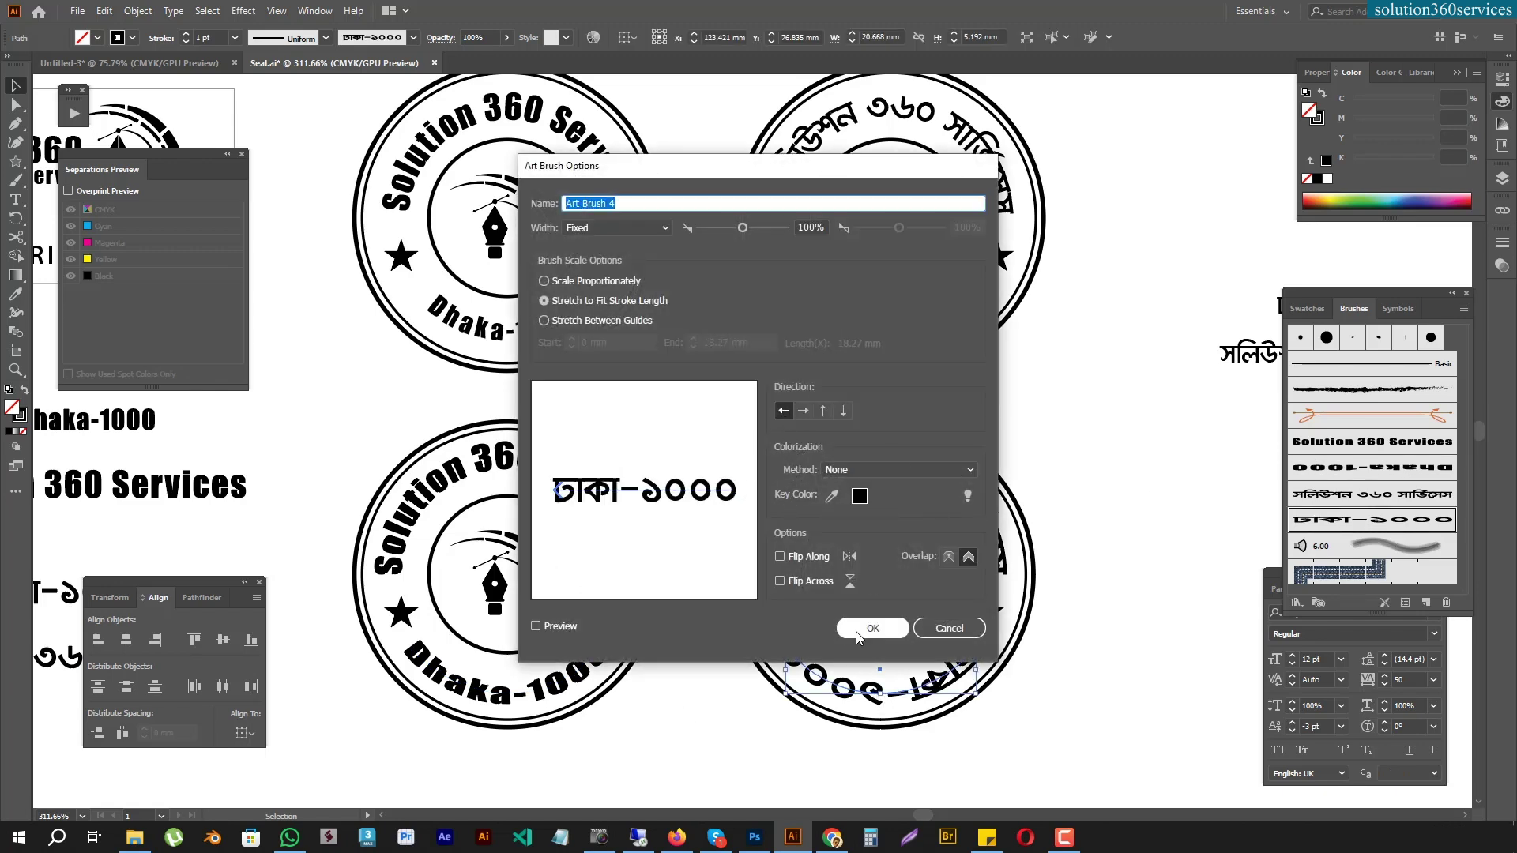
{"action": "left_click", "coordinate": [873, 628]}
{"action": "left_click", "coordinate": [741, 445]}
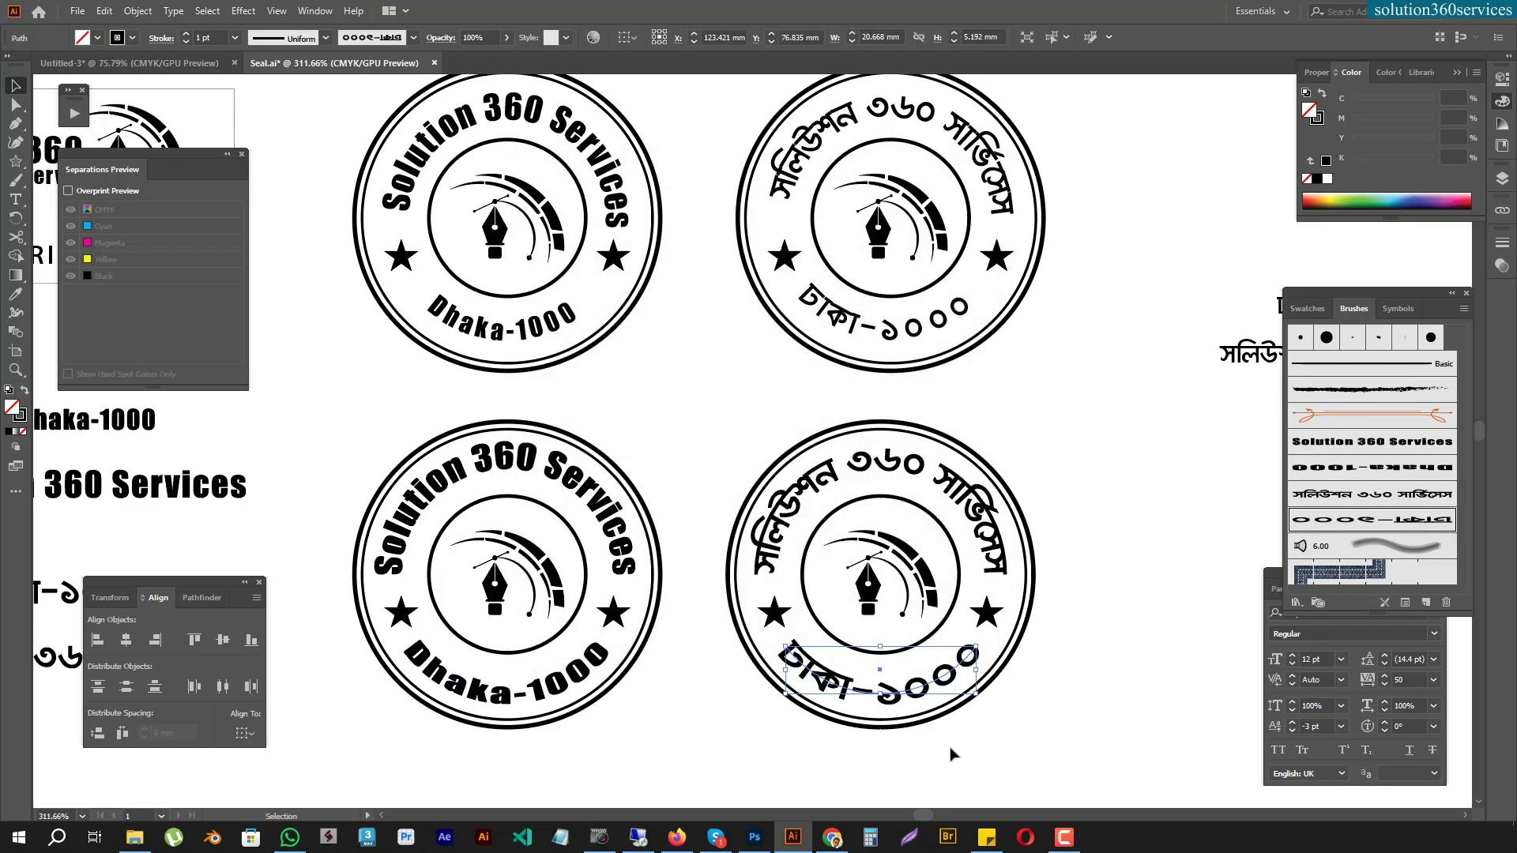
{"action": "left_click", "coordinate": [558, 475]}
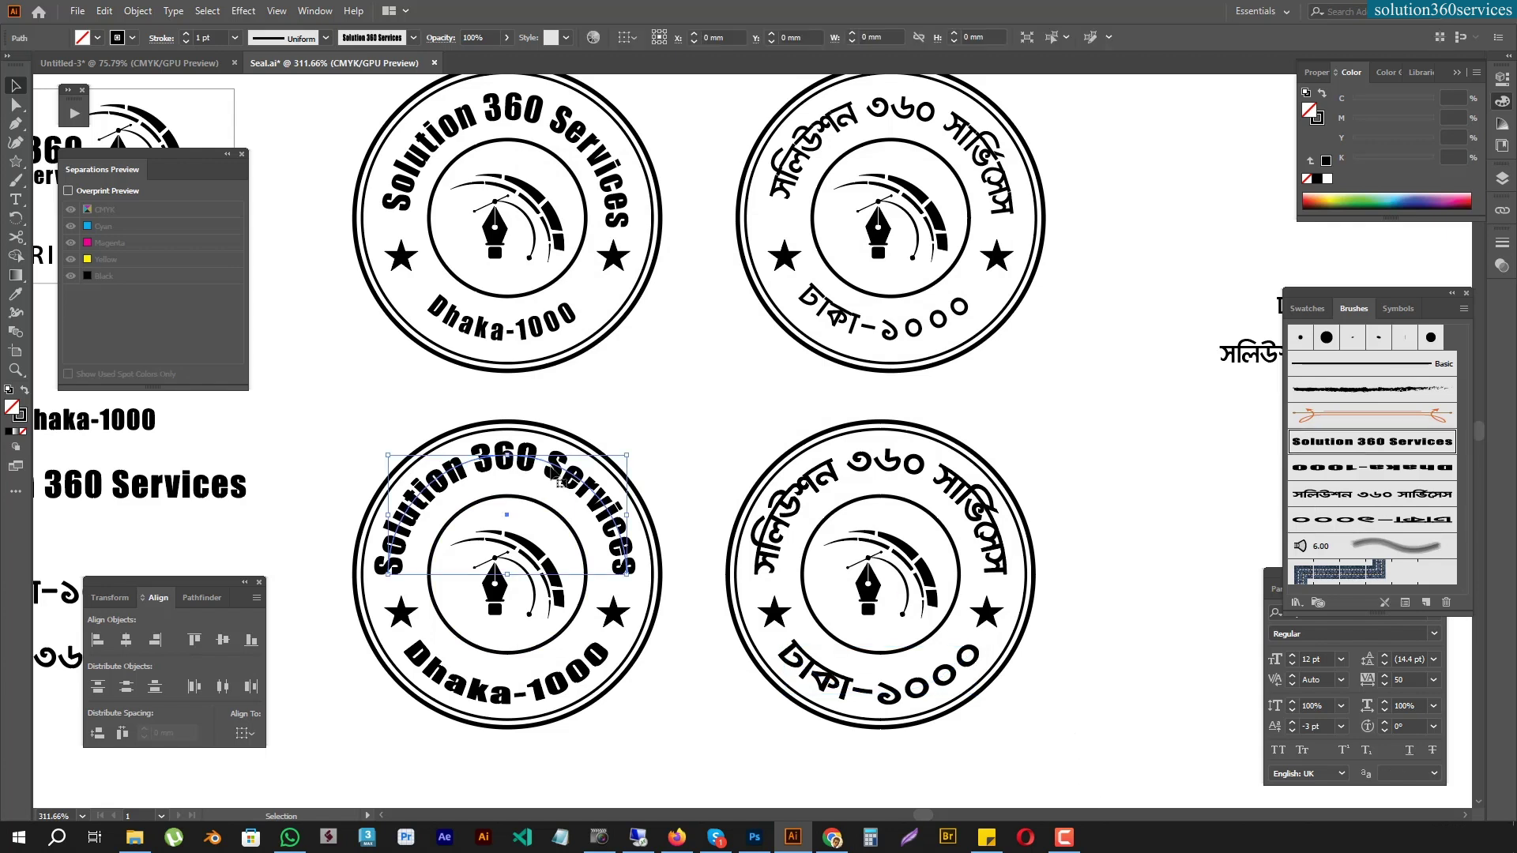
Set the stroke colour to green and give the Solution 360 Services brush Tints colorization
{"action": "key", "text": "x"}
{"action": "left_click_drag", "start_coordinate": [1379, 200], "coordinate": [1377, 197]}
{"action": "left_click", "coordinate": [676, 387]}
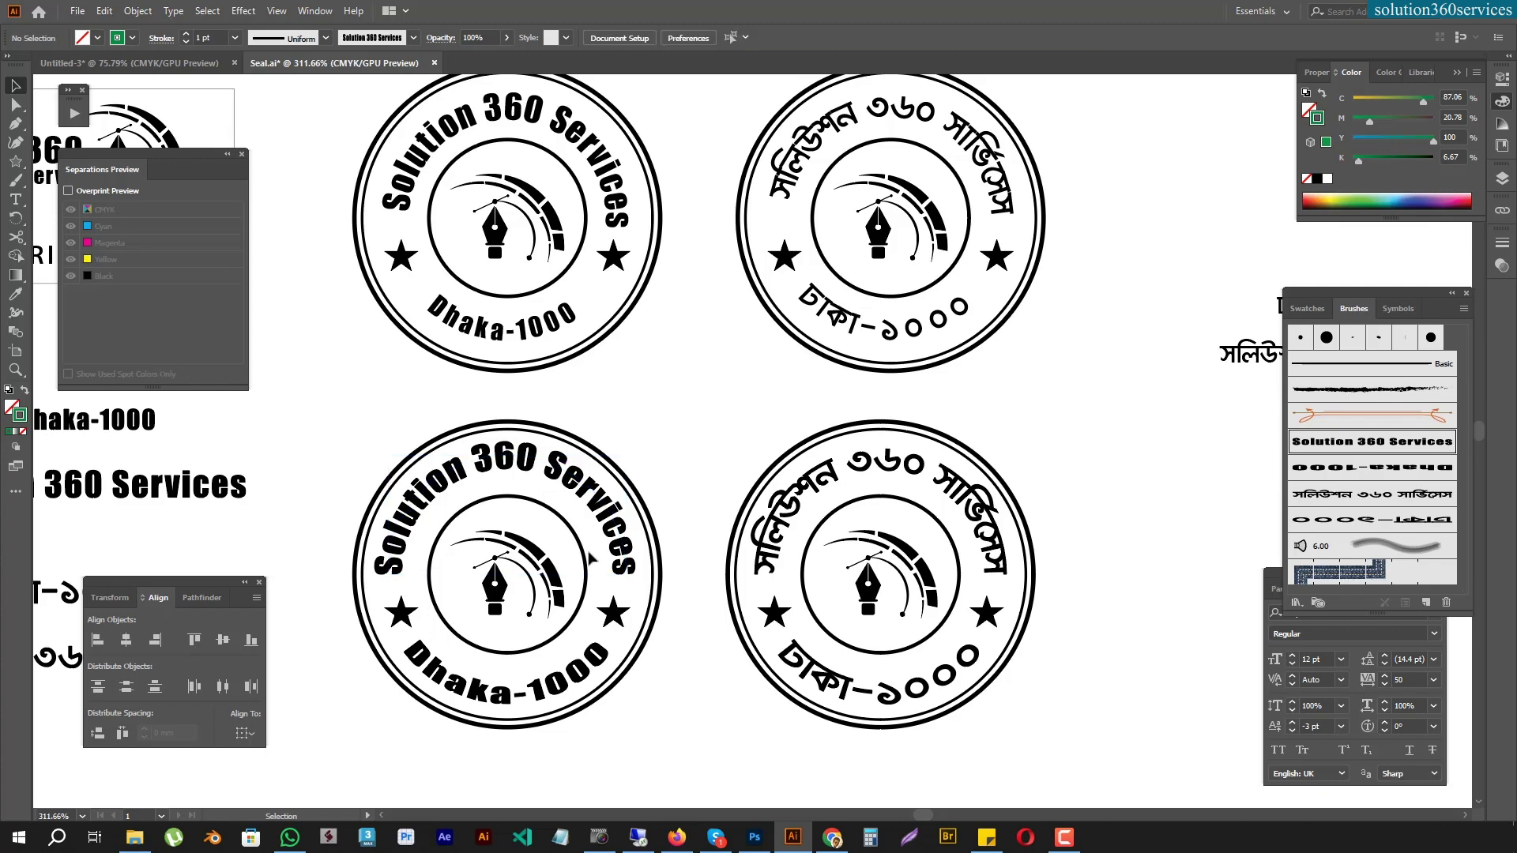
{"action": "double_click", "coordinate": [1325, 449]}
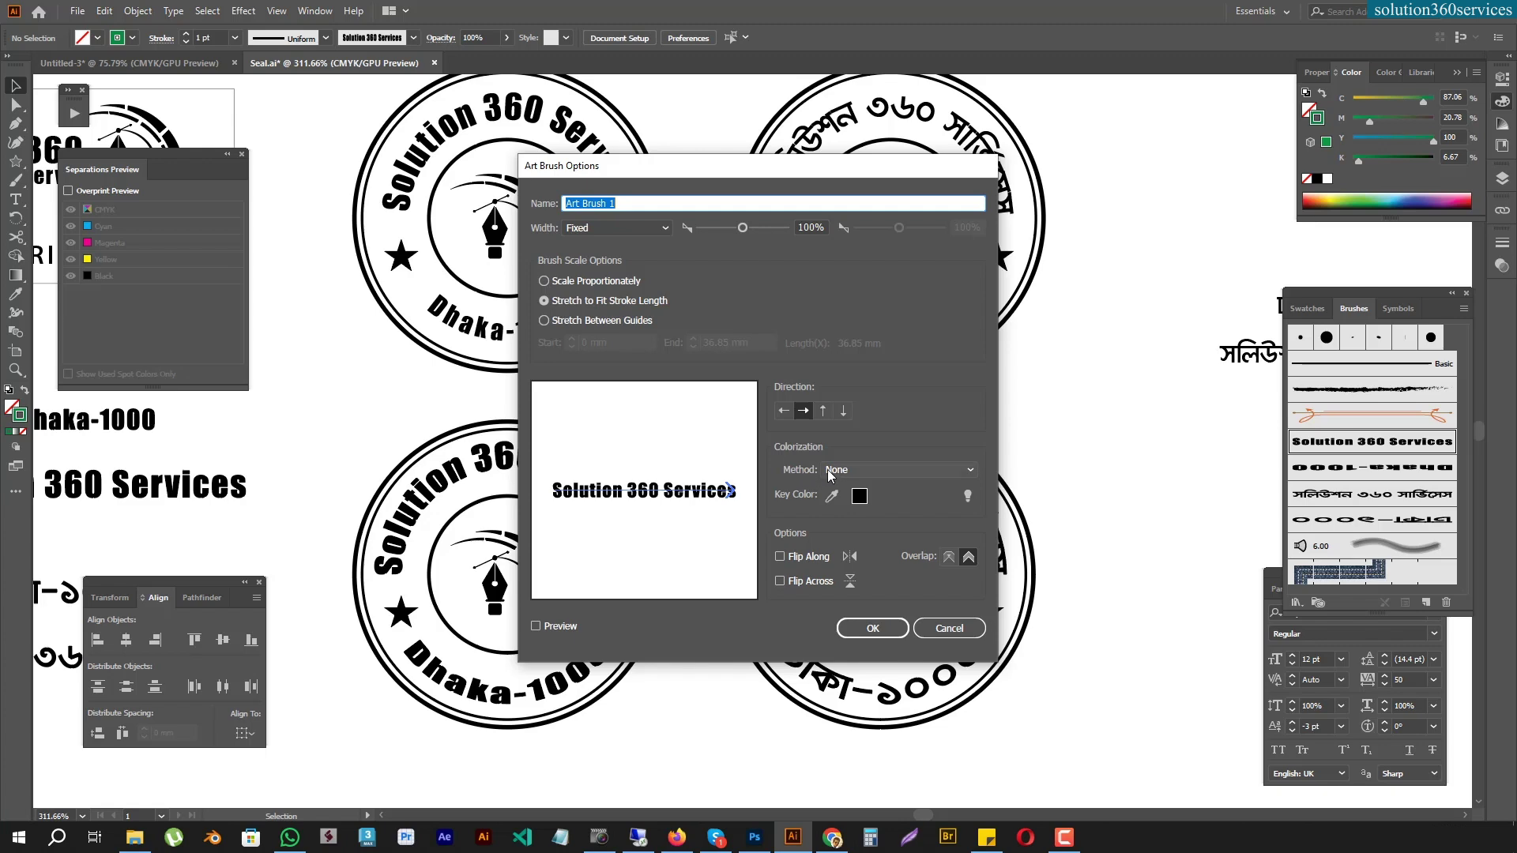
{"action": "left_click", "coordinate": [887, 471]}
{"action": "left_click", "coordinate": [868, 496]}
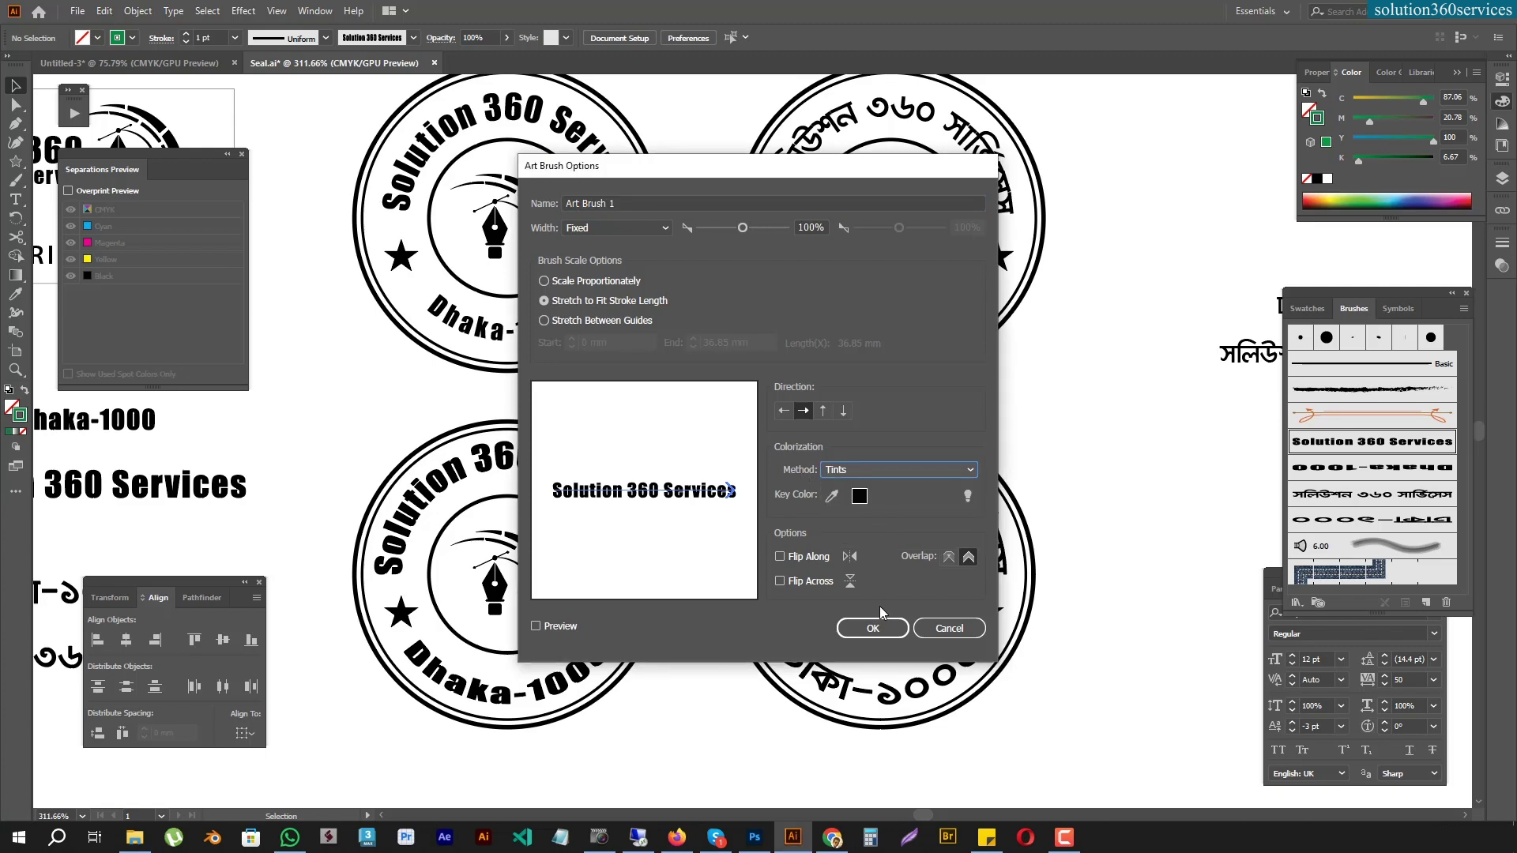
{"action": "left_click", "coordinate": [872, 628]}
{"action": "left_click", "coordinate": [743, 441]}
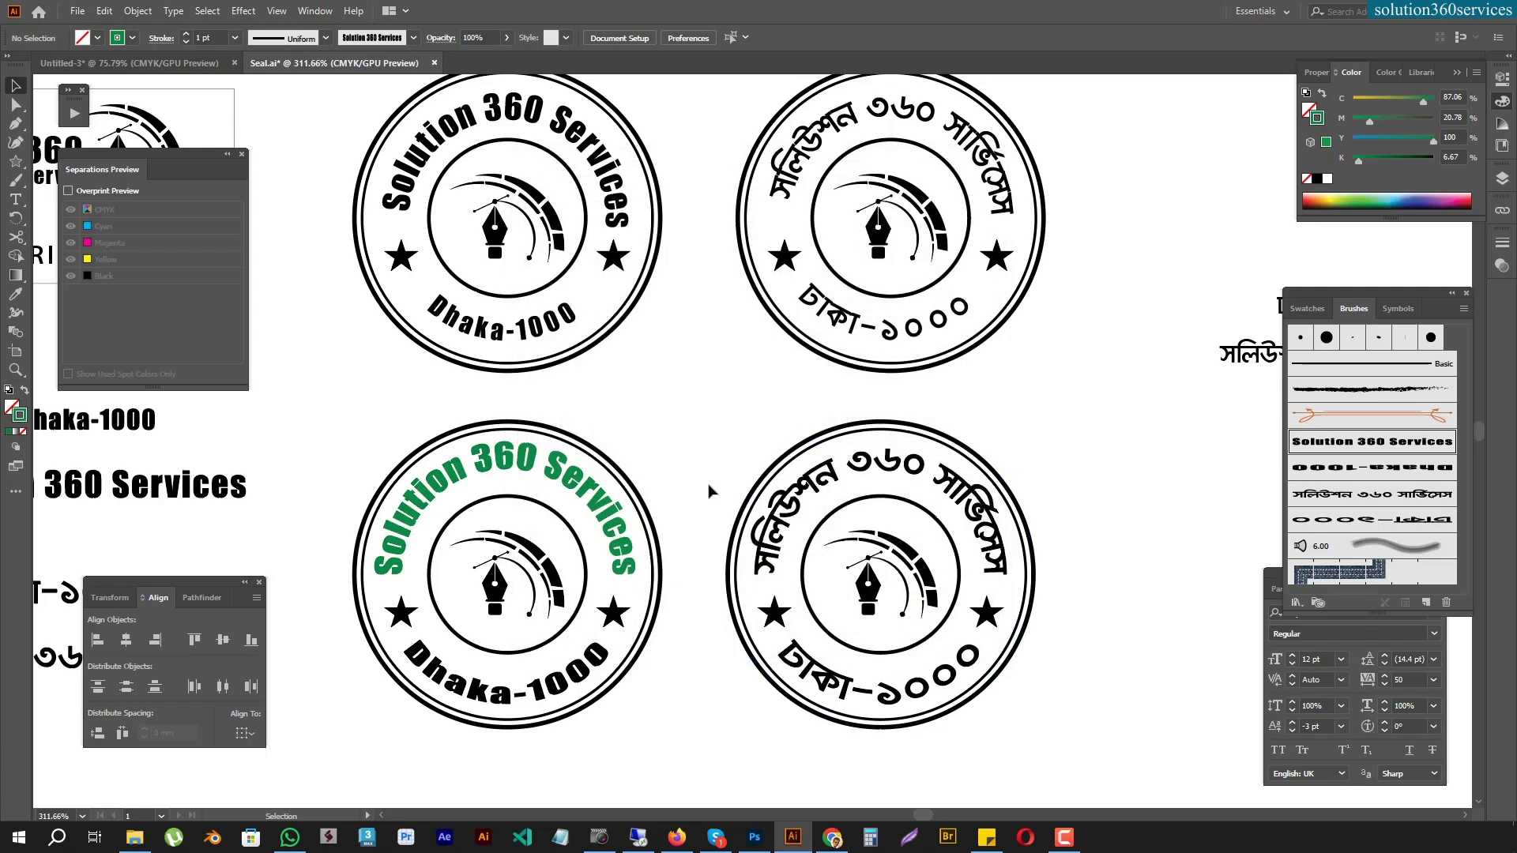
Pick a lighter green for the Dhaka-1000 path and recheck the Solution 360 brush's colorization
{"action": "left_click_drag", "start_coordinate": [1367, 197], "coordinate": [1342, 199]}
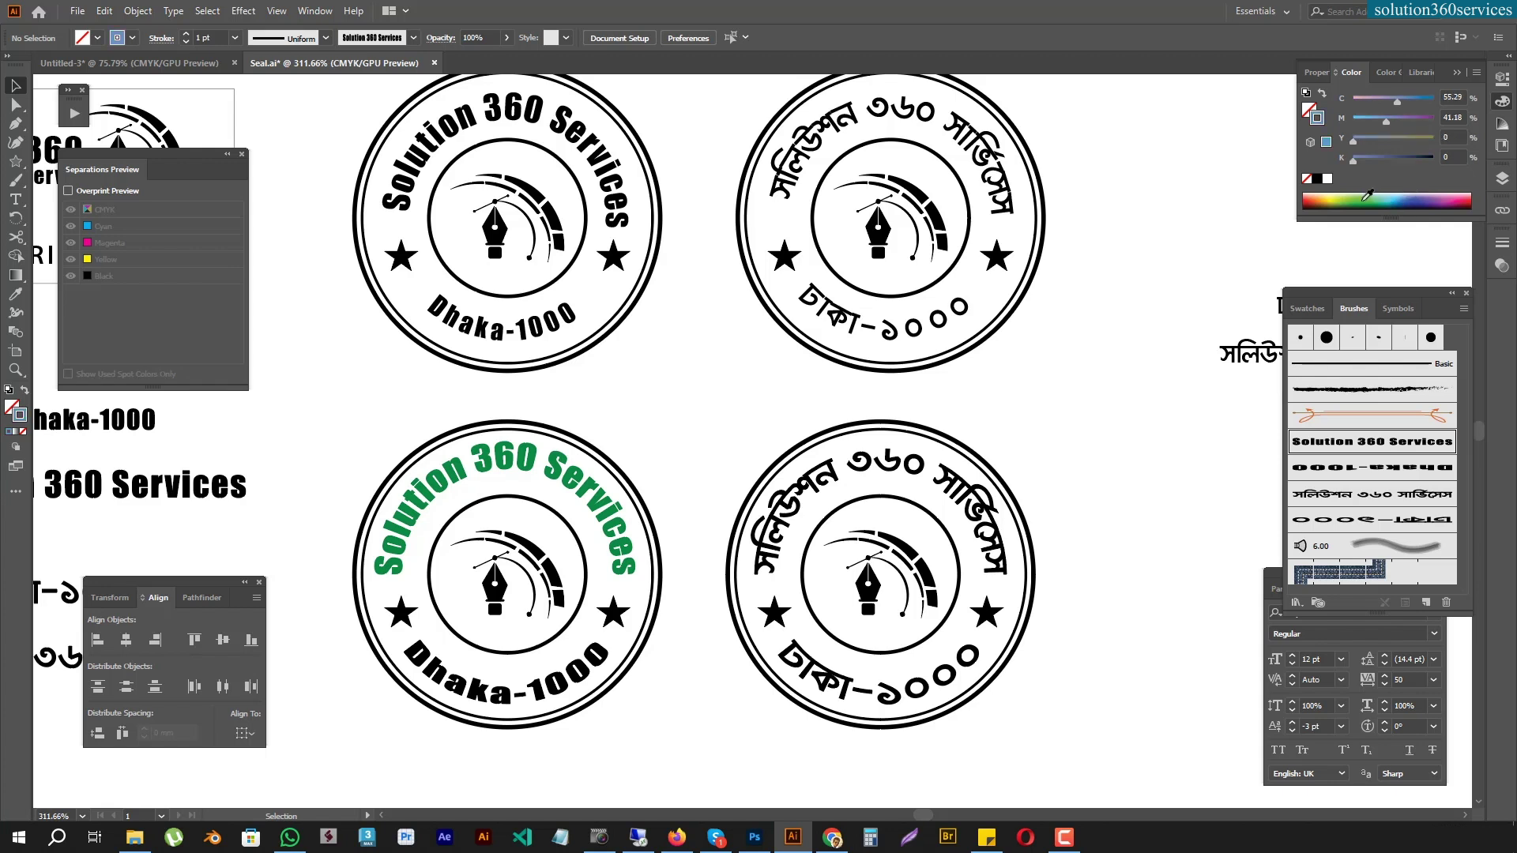
{"action": "left_click", "coordinate": [468, 705]}
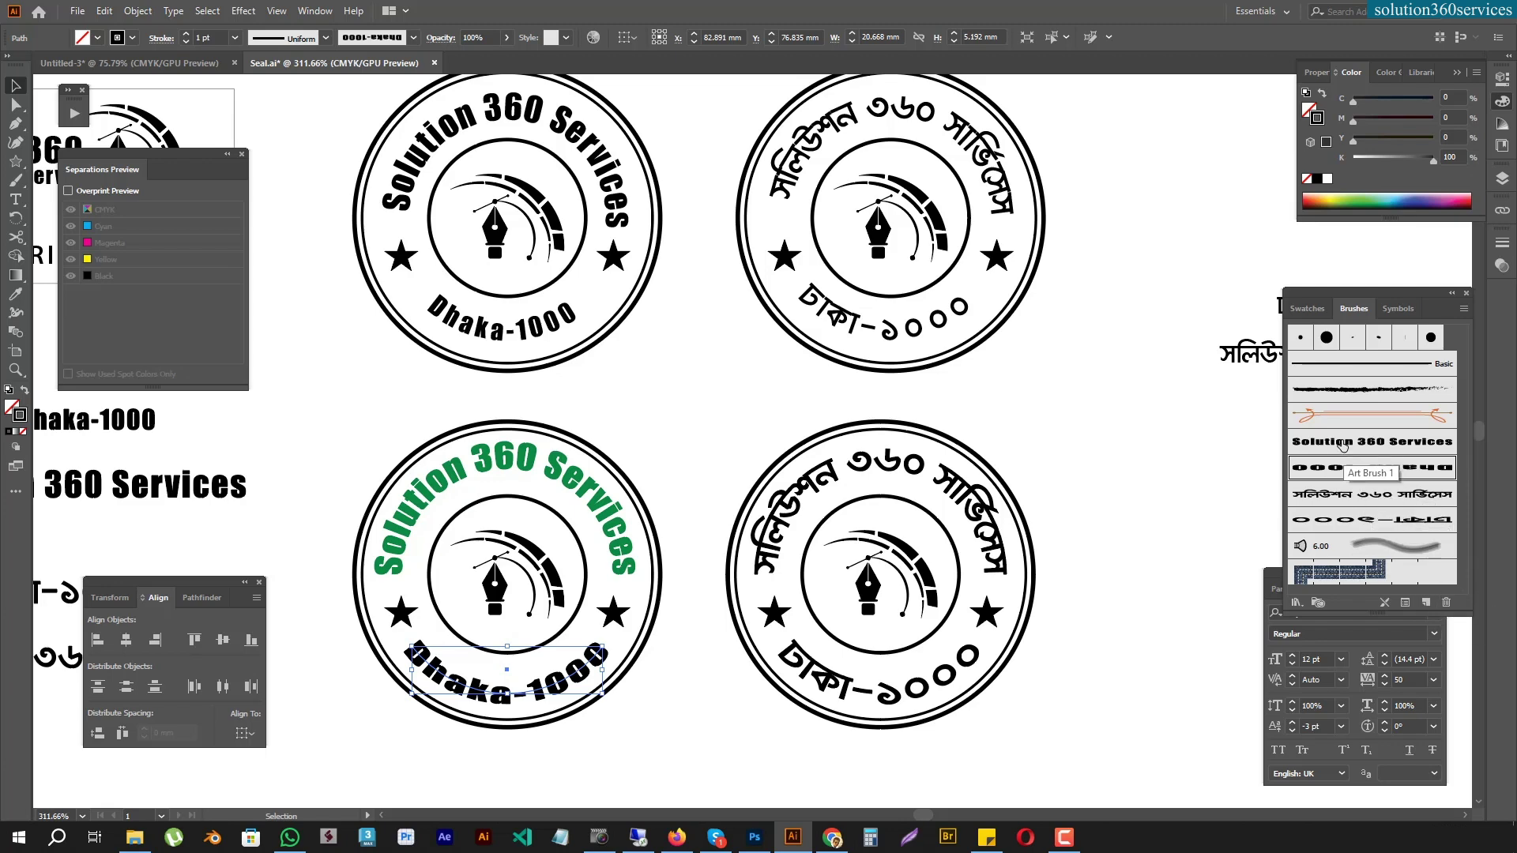
{"action": "double_click", "coordinate": [1342, 442]}
{"action": "left_click", "coordinate": [860, 470]}
{"action": "left_click", "coordinate": [867, 495]}
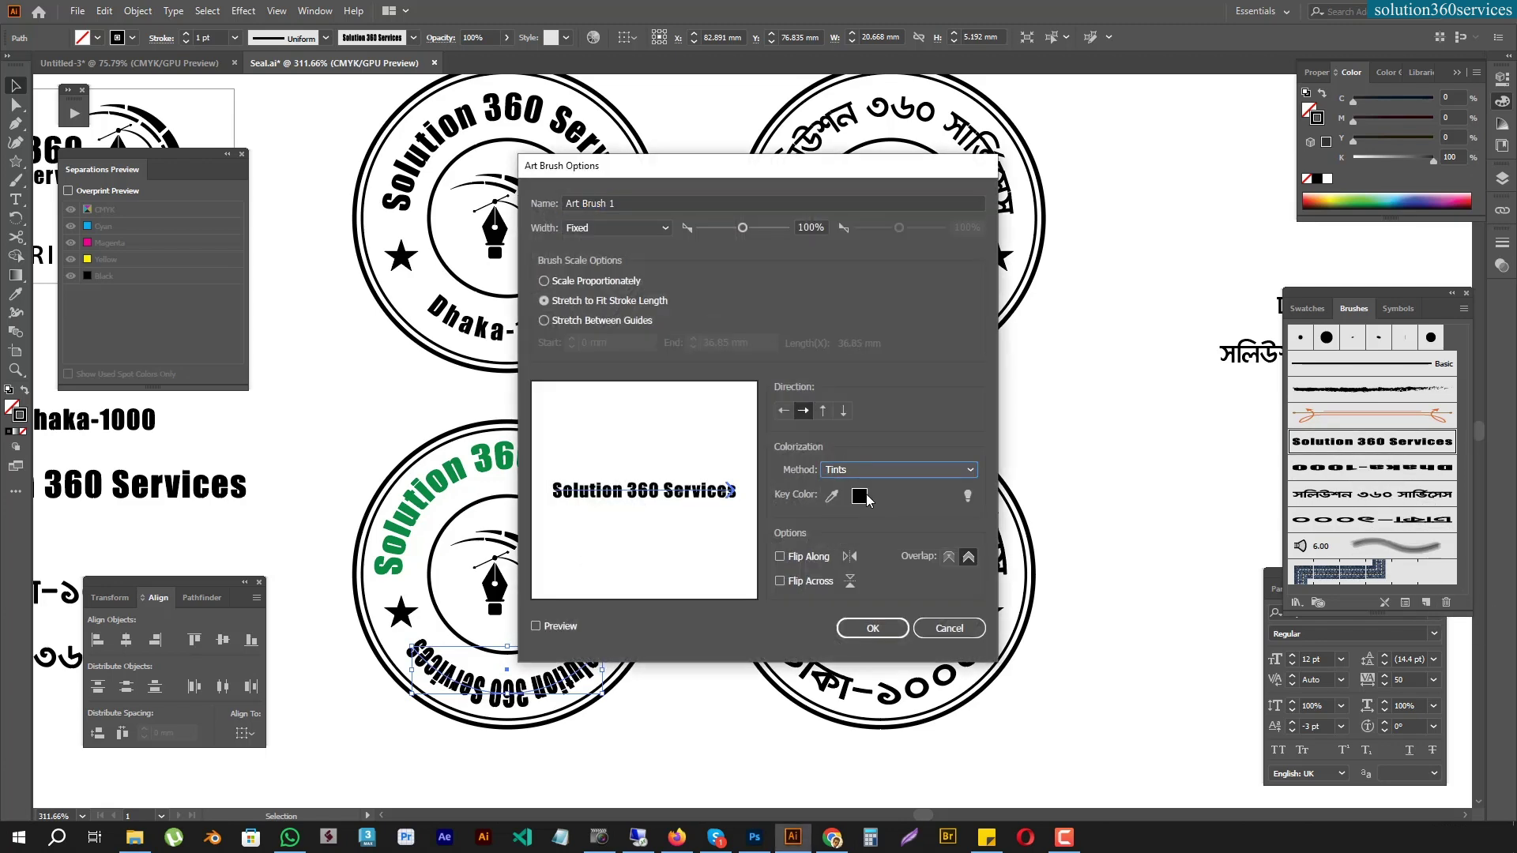
{"action": "left_click", "coordinate": [872, 628]}
Set the Dhaka-1000 brush to Tints colorization and apply it to existing strokes
{"action": "double_click", "coordinate": [1355, 468]}
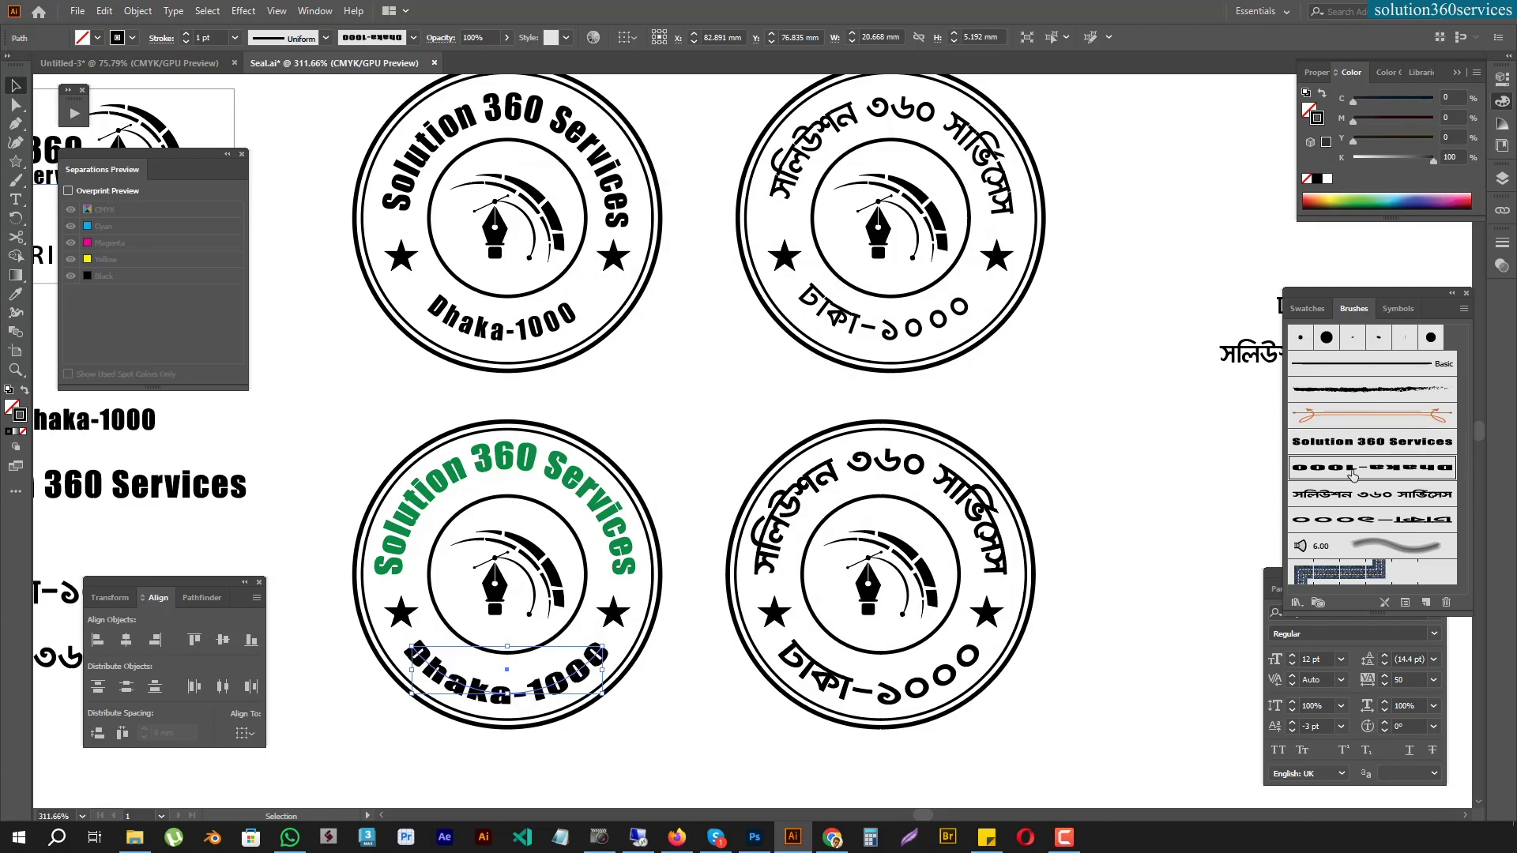
{"action": "left_click", "coordinate": [861, 469]}
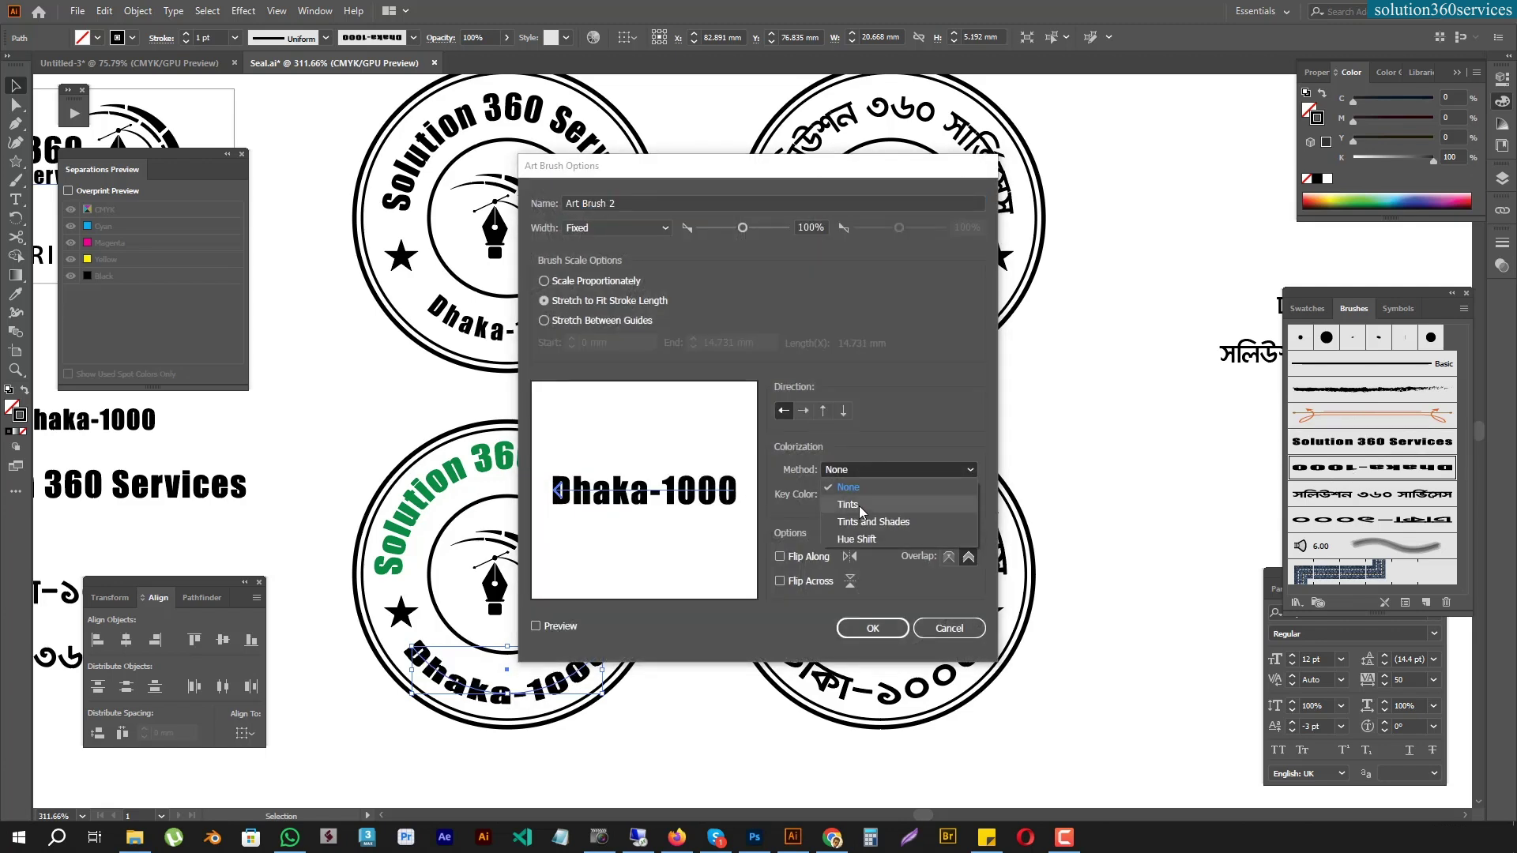
{"action": "left_click", "coordinate": [863, 496]}
{"action": "left_click", "coordinate": [885, 629]}
{"action": "left_click", "coordinate": [740, 438]}
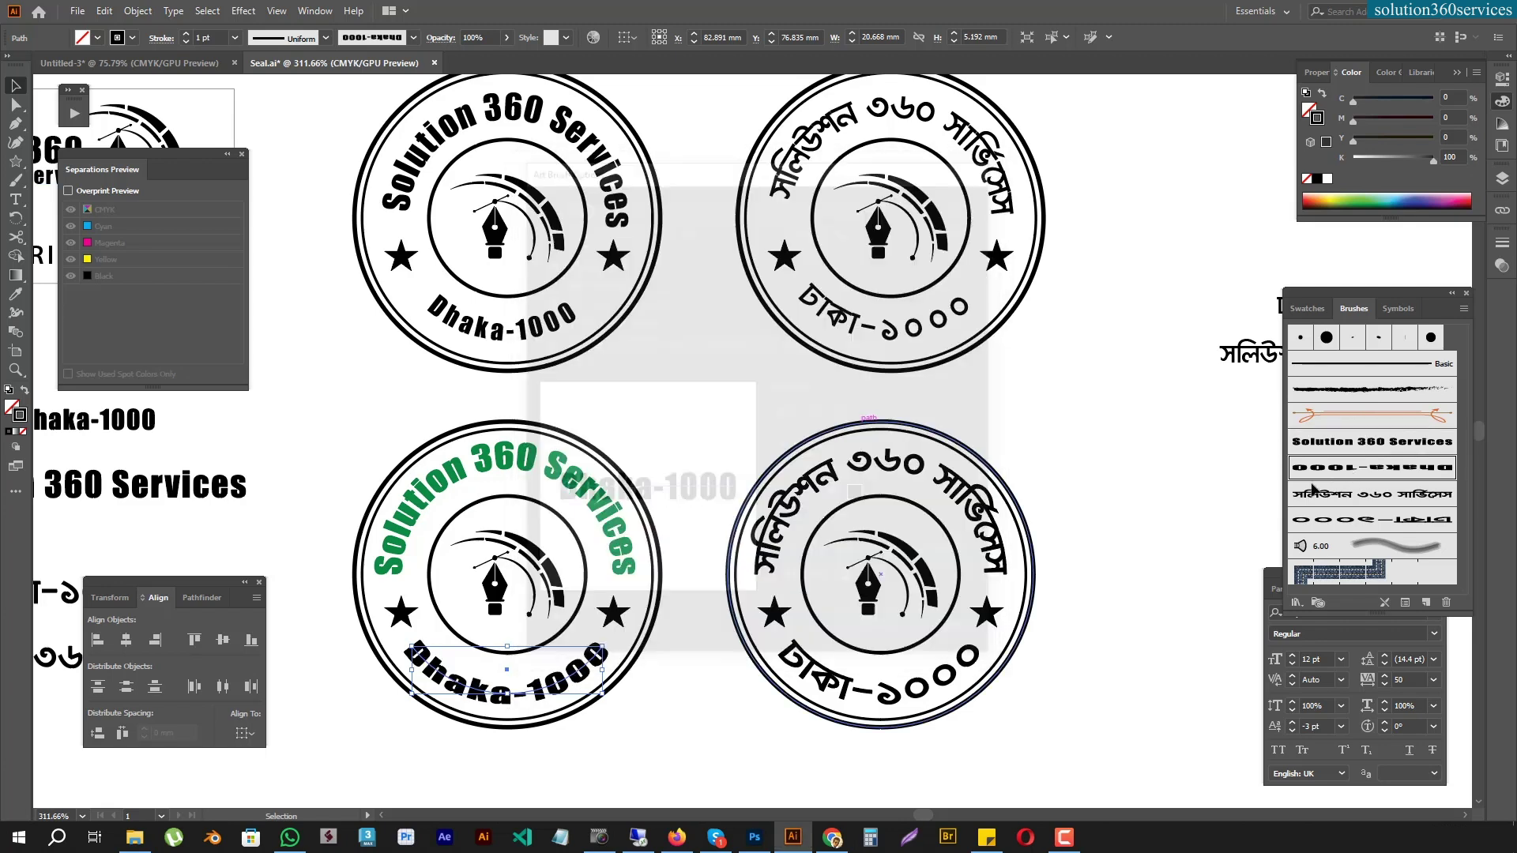
Set the Bengali company-name and ঢাকা-১০০০ brushes to Tints colorization, applied to existing strokes
{"action": "double_click", "coordinate": [1349, 501]}
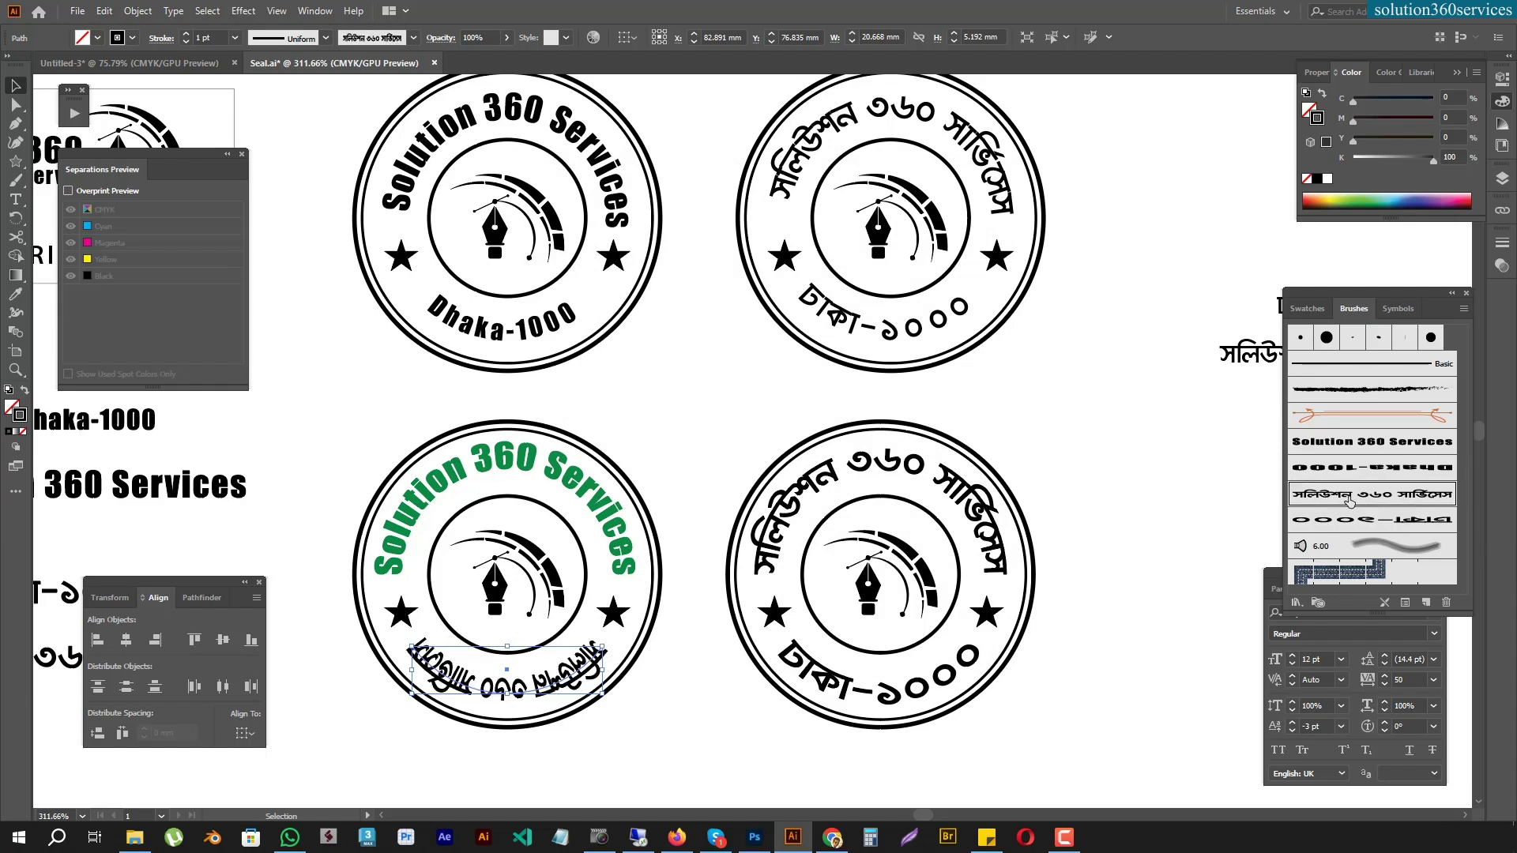
{"action": "left_click", "coordinate": [857, 472]}
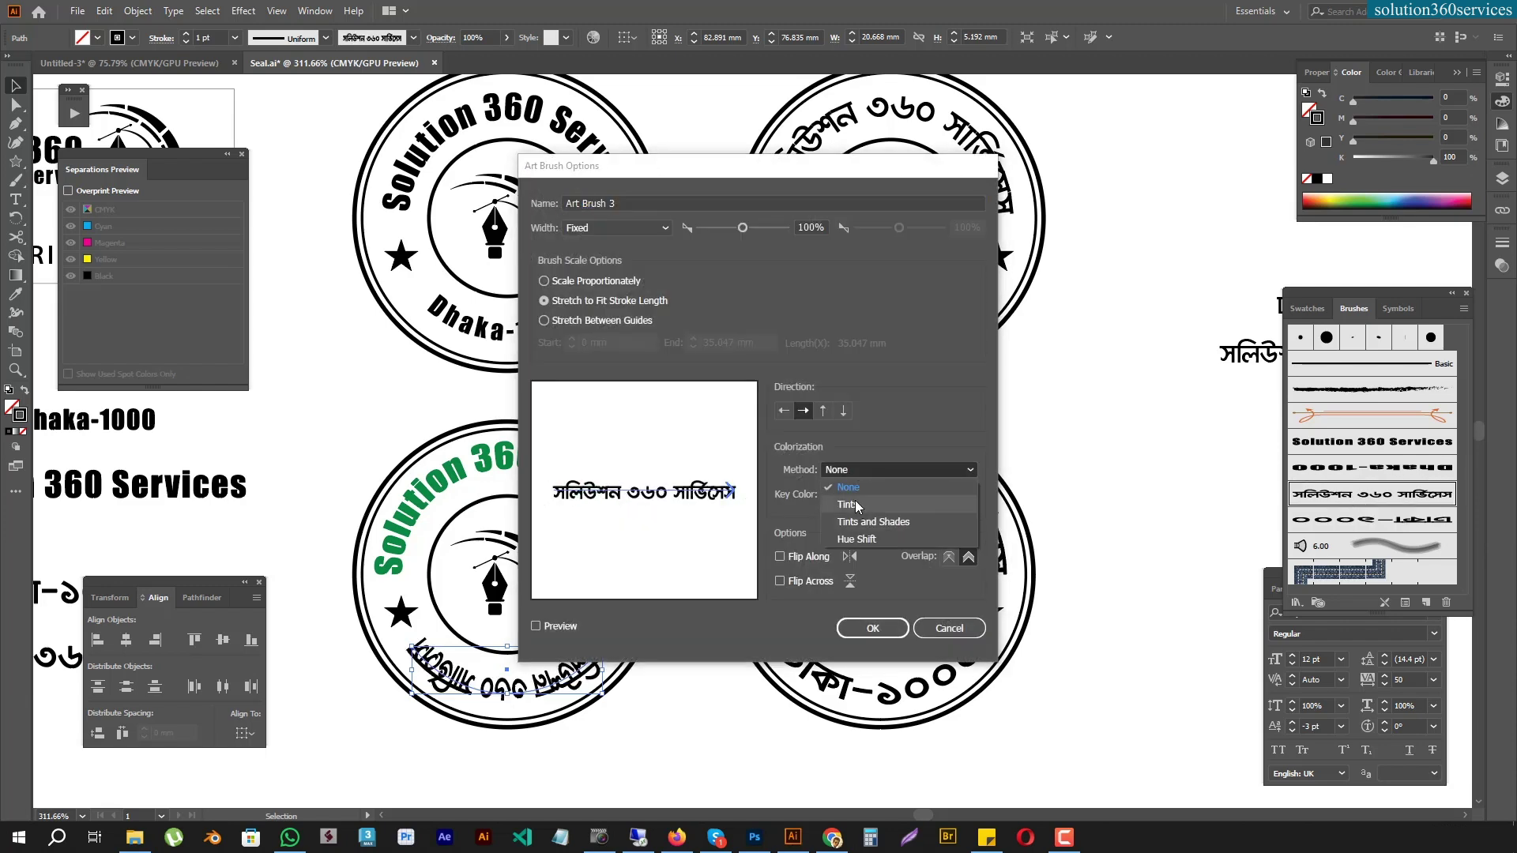
{"action": "left_click", "coordinate": [857, 505]}
{"action": "left_click", "coordinate": [873, 628]}
{"action": "left_click", "coordinate": [741, 439]}
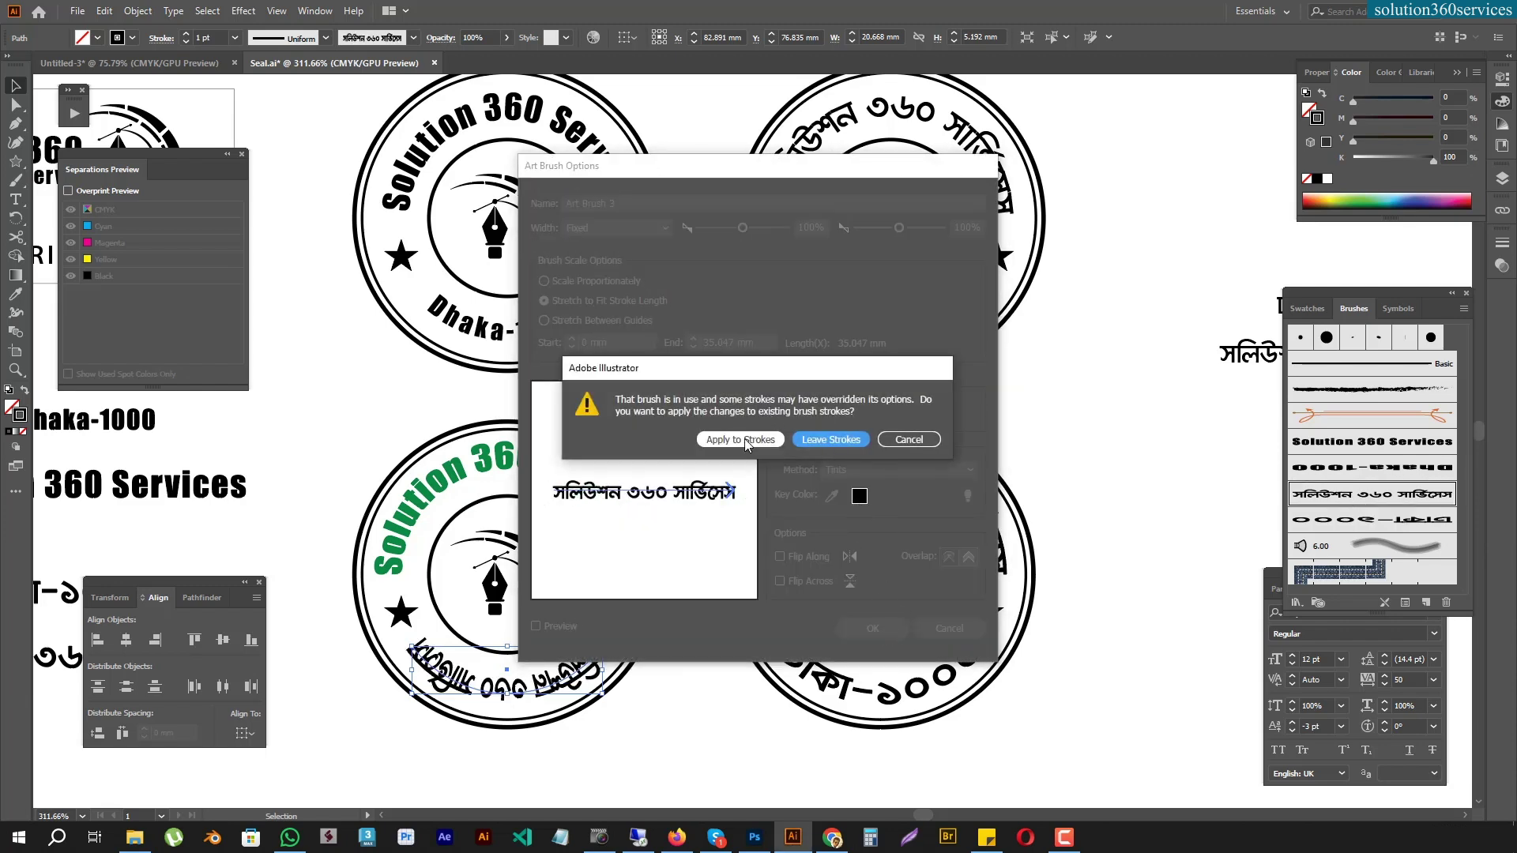
{"action": "double_click", "coordinate": [1382, 519]}
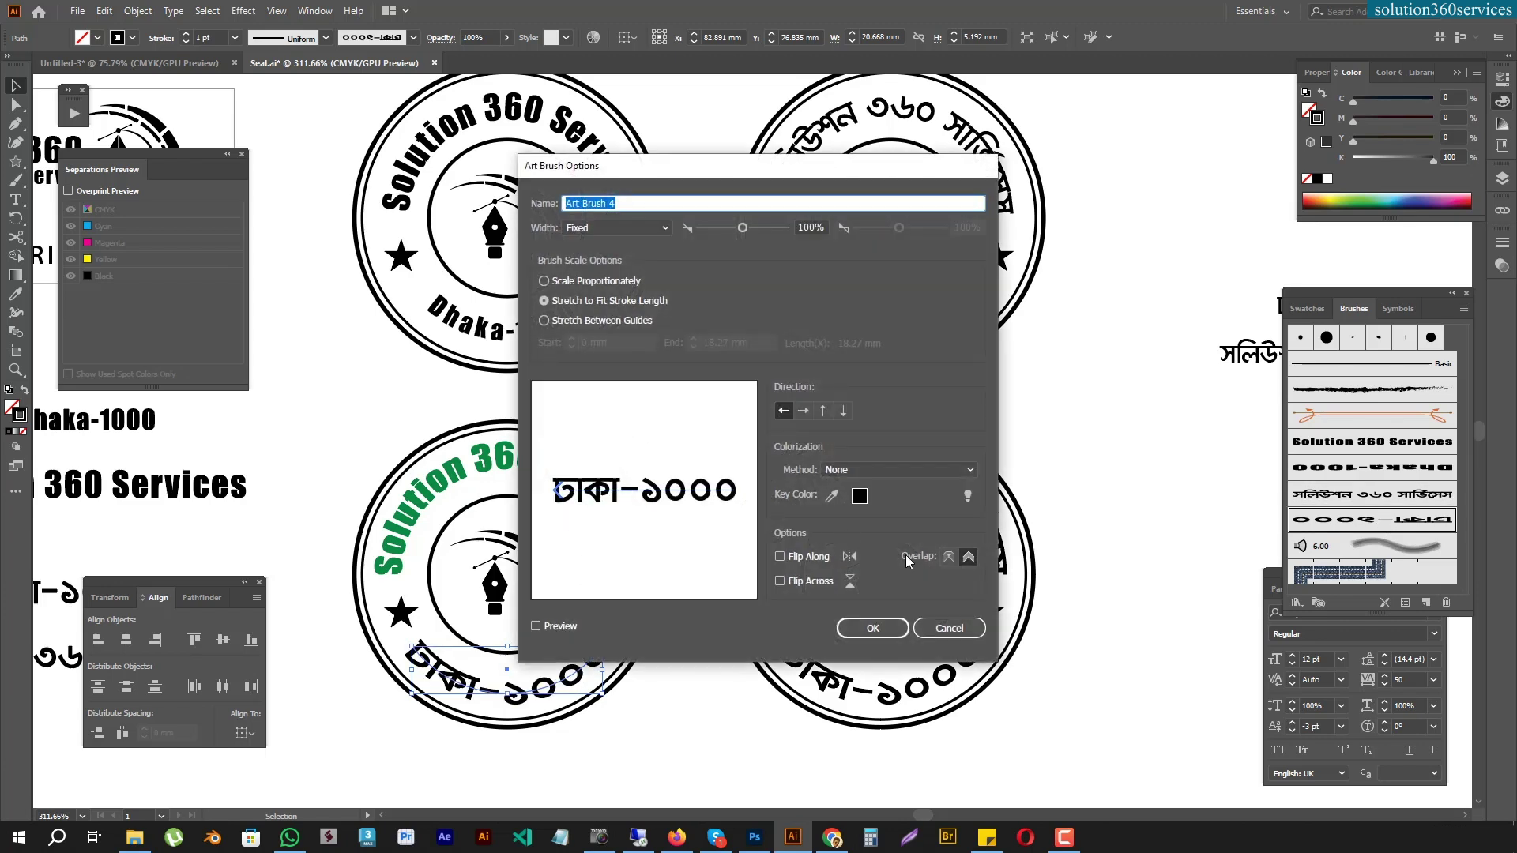
{"action": "left_click", "coordinate": [859, 470]}
{"action": "left_click", "coordinate": [858, 506]}
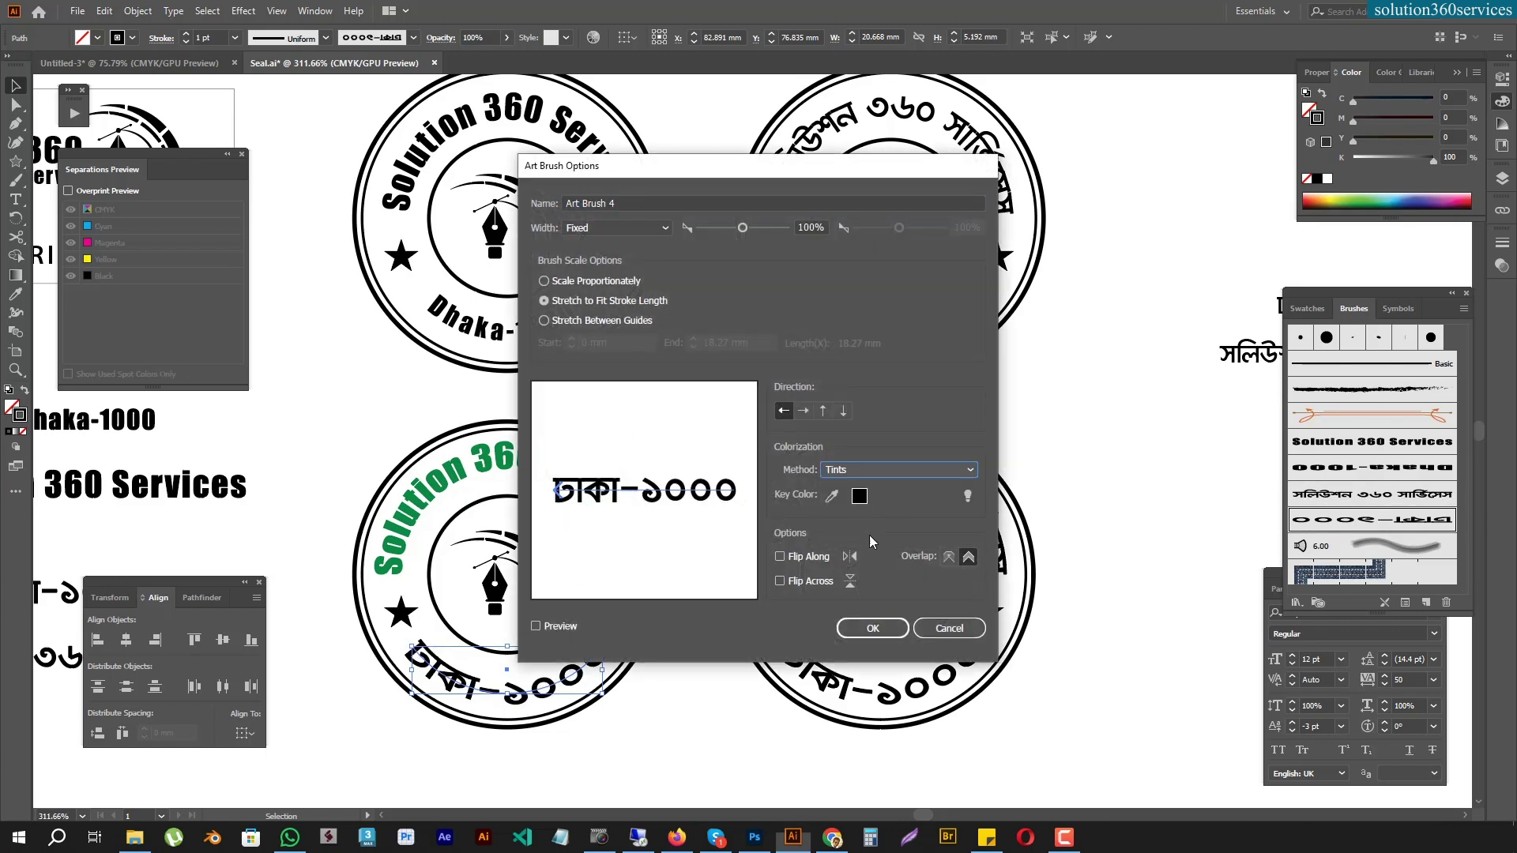
{"action": "left_click", "coordinate": [874, 628]}
{"action": "left_click", "coordinate": [740, 439]}
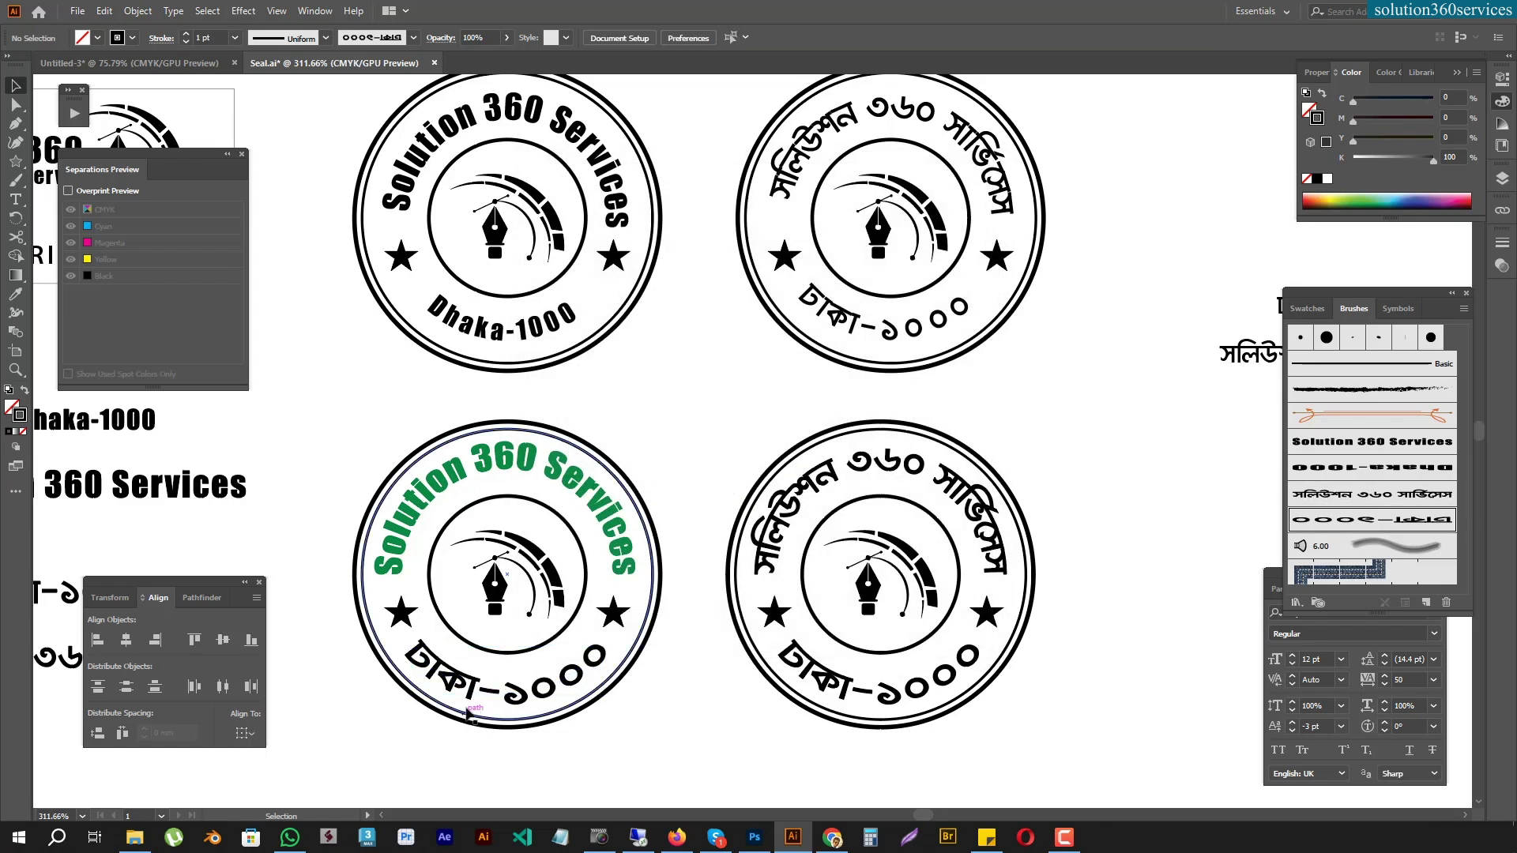
Colour the lower-left seal text green, the Bengali seal's top orange-red and bottom green
{"action": "left_click", "coordinate": [1357, 193]}
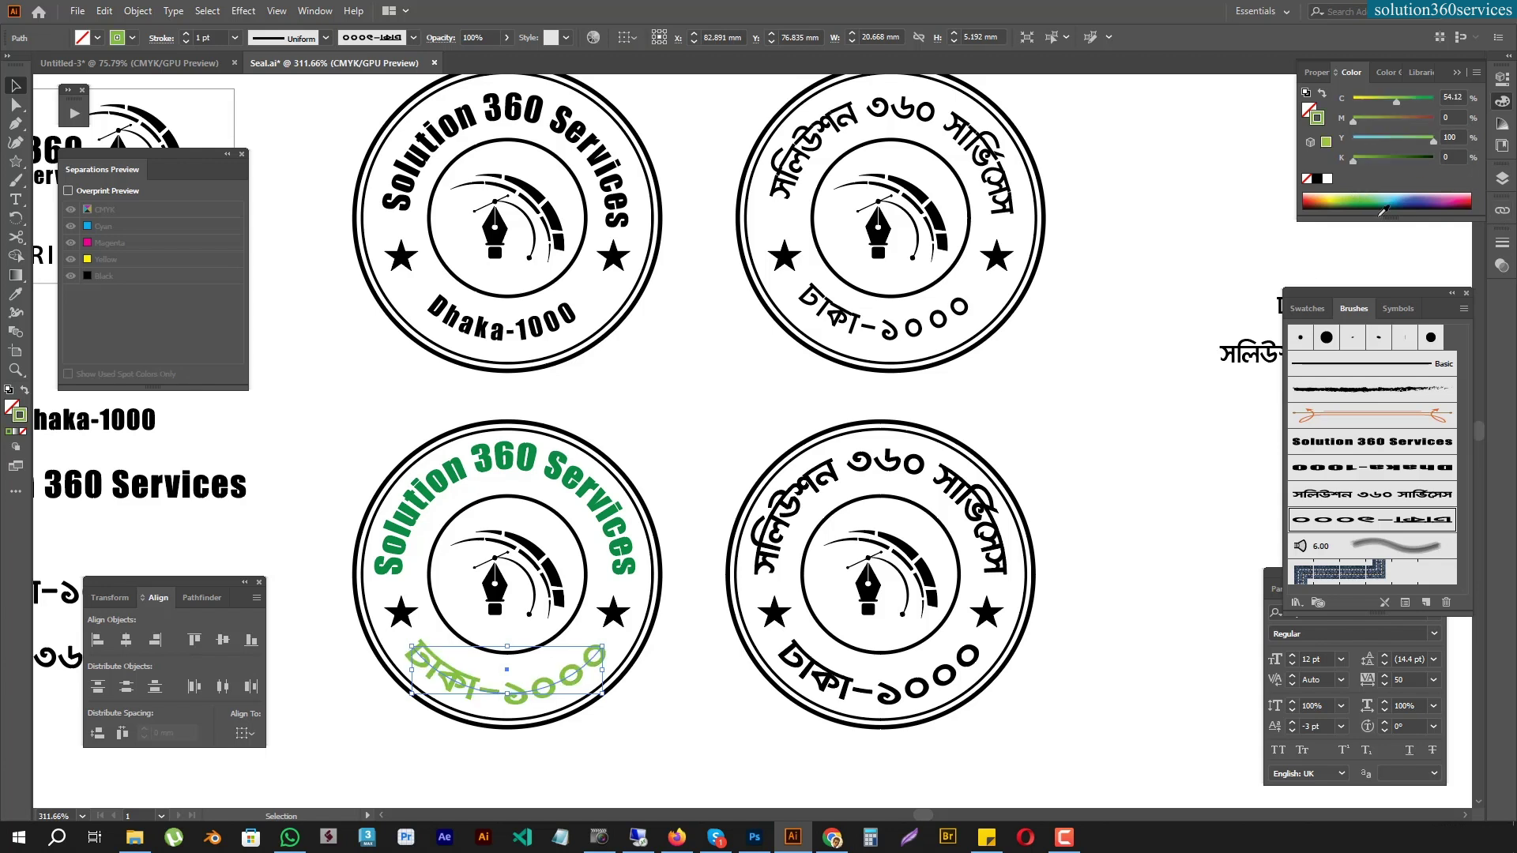
{"action": "left_click", "coordinate": [814, 494]}
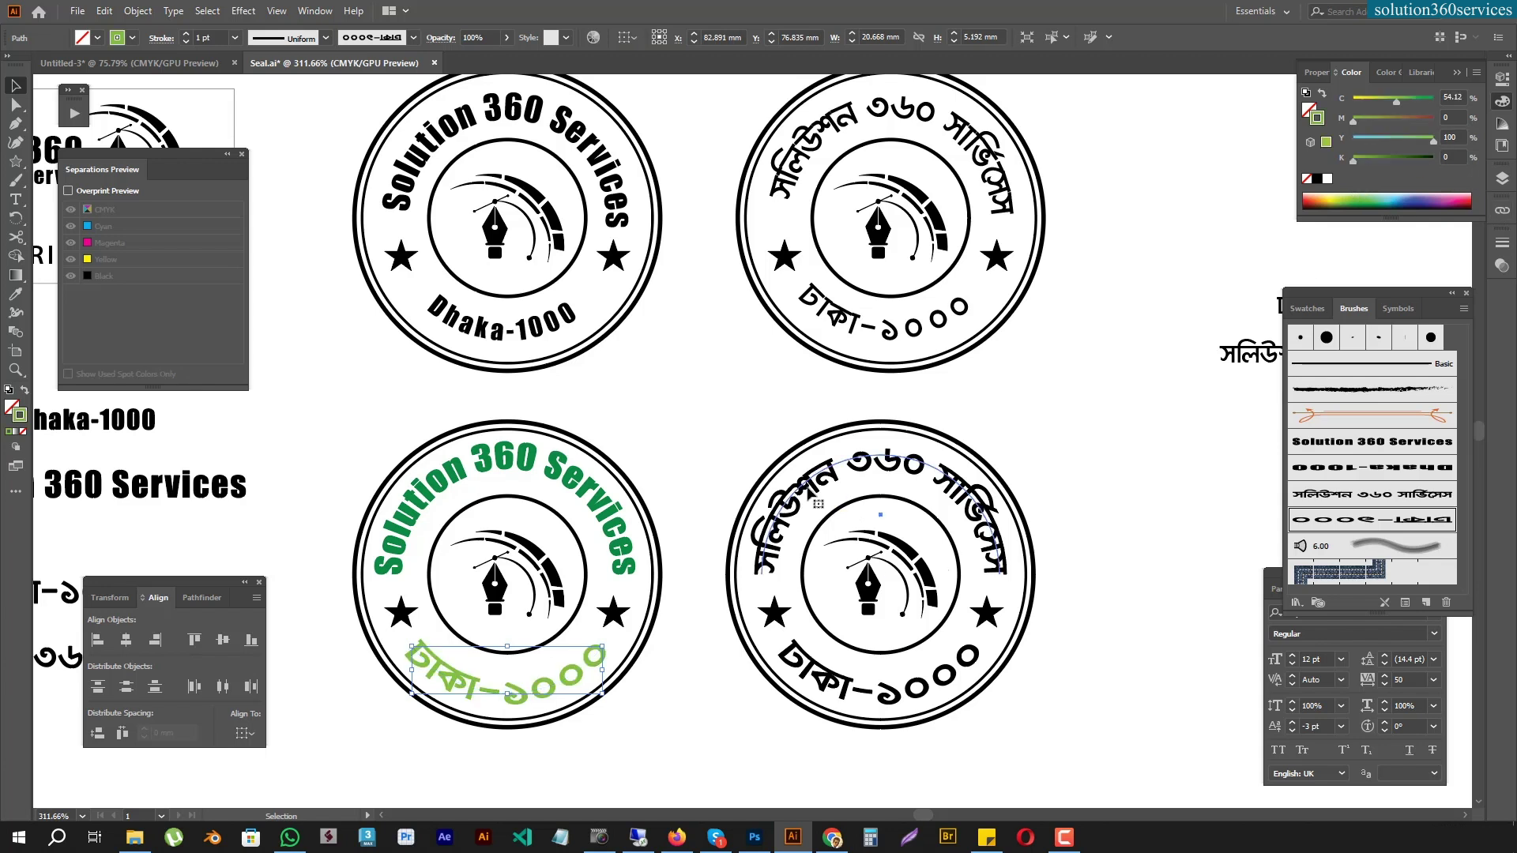
{"action": "left_click", "coordinate": [1311, 197]}
{"action": "left_click", "coordinate": [822, 663]}
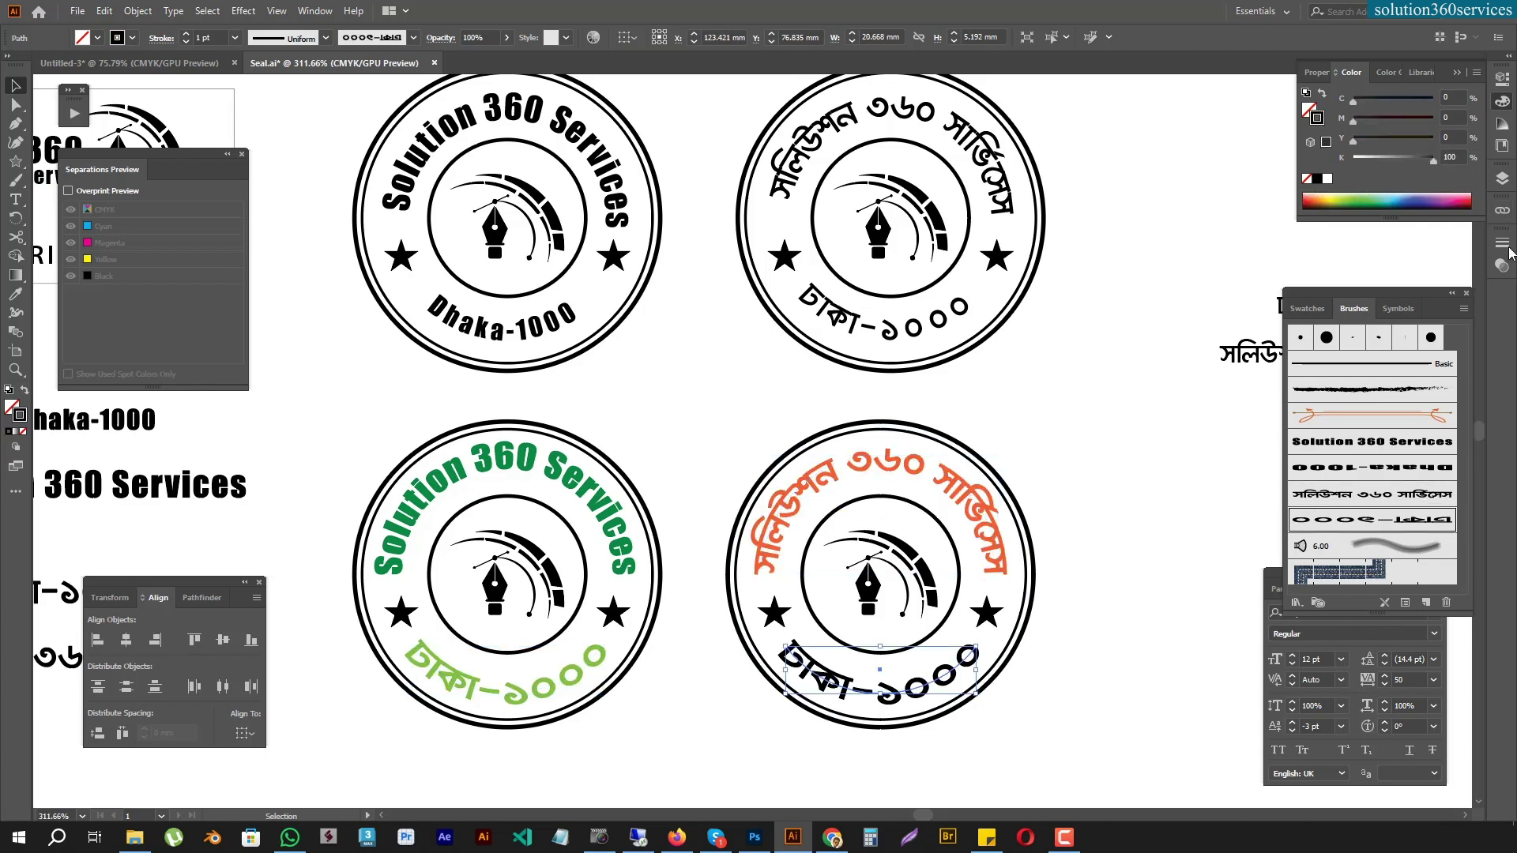
{"action": "left_click", "coordinate": [1368, 195]}
{"action": "left_click", "coordinate": [1098, 381]}
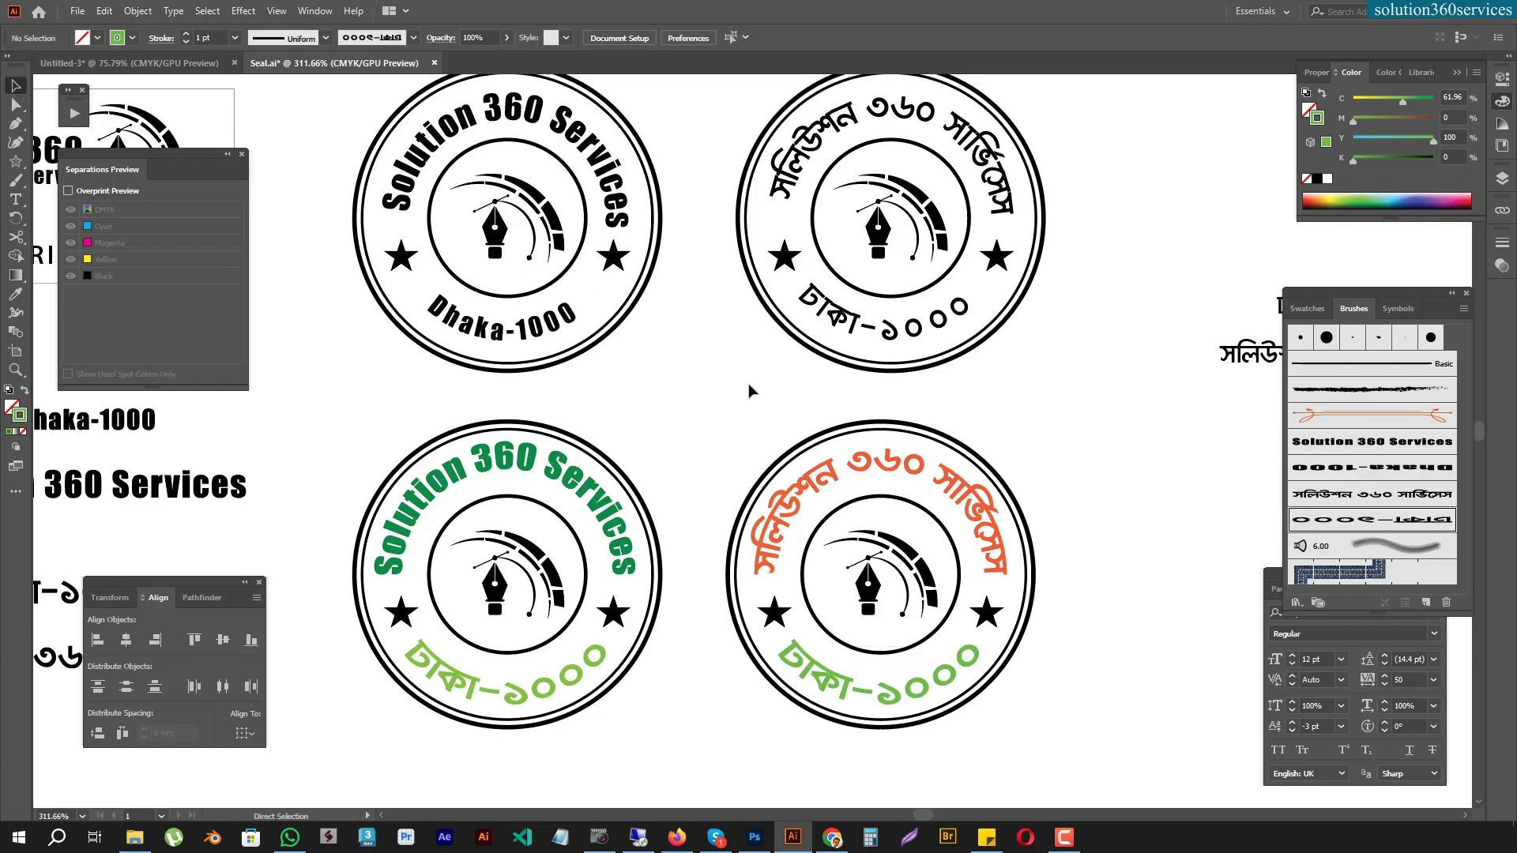
Zoom out and select both the English and the coloured Bengali seals
{"action": "key", "text": "ctrl+minus"}
{"action": "key", "text": "ctrl+minus"}
{"action": "left_click_drag", "start_coordinate": [443, 181], "coordinate": [709, 405]}
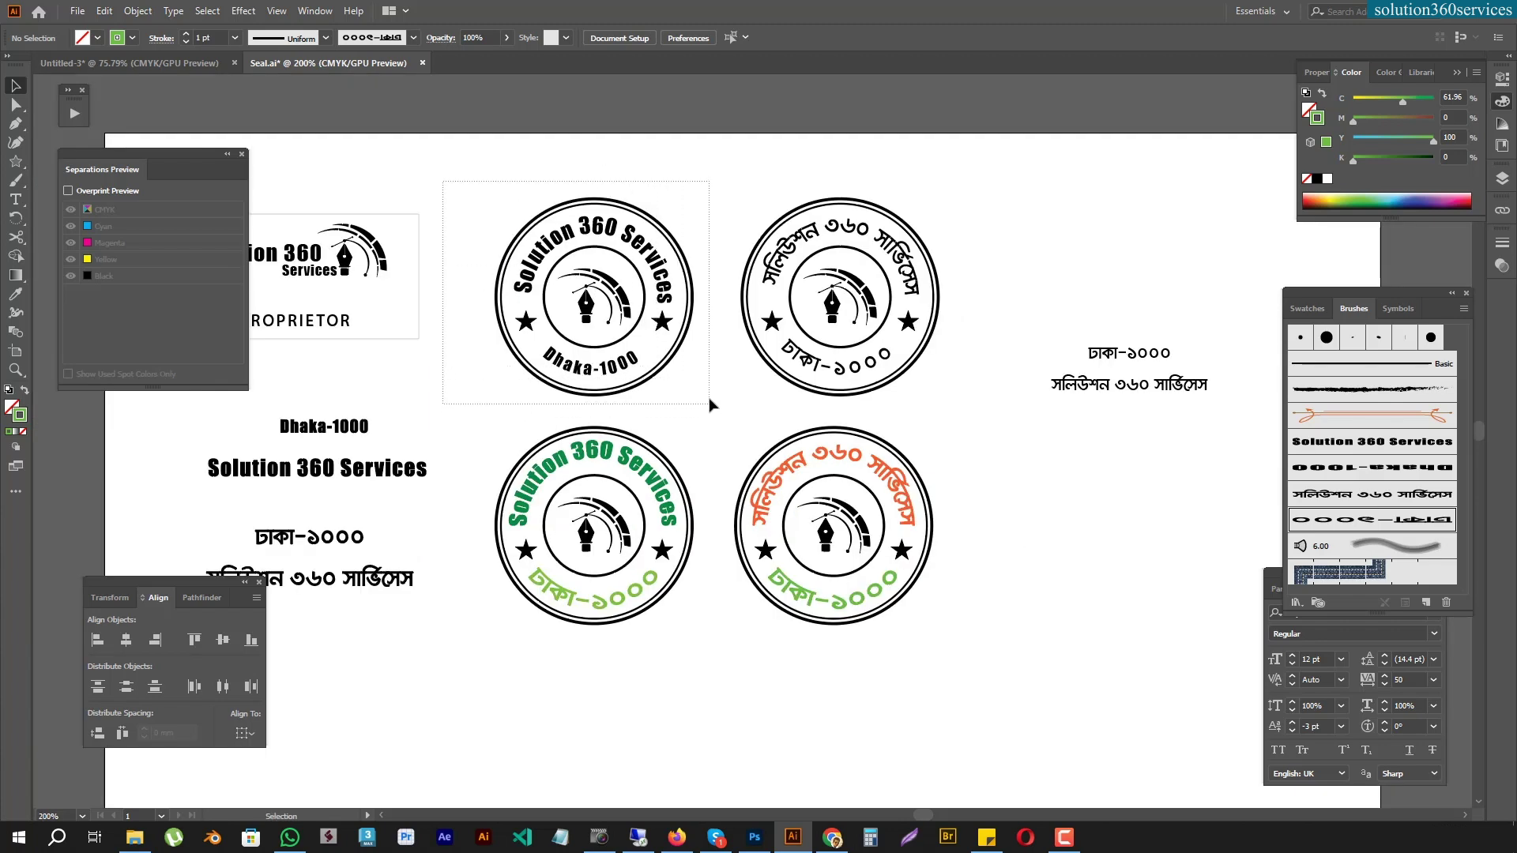
{"action": "left_click", "coordinate": [738, 525]}
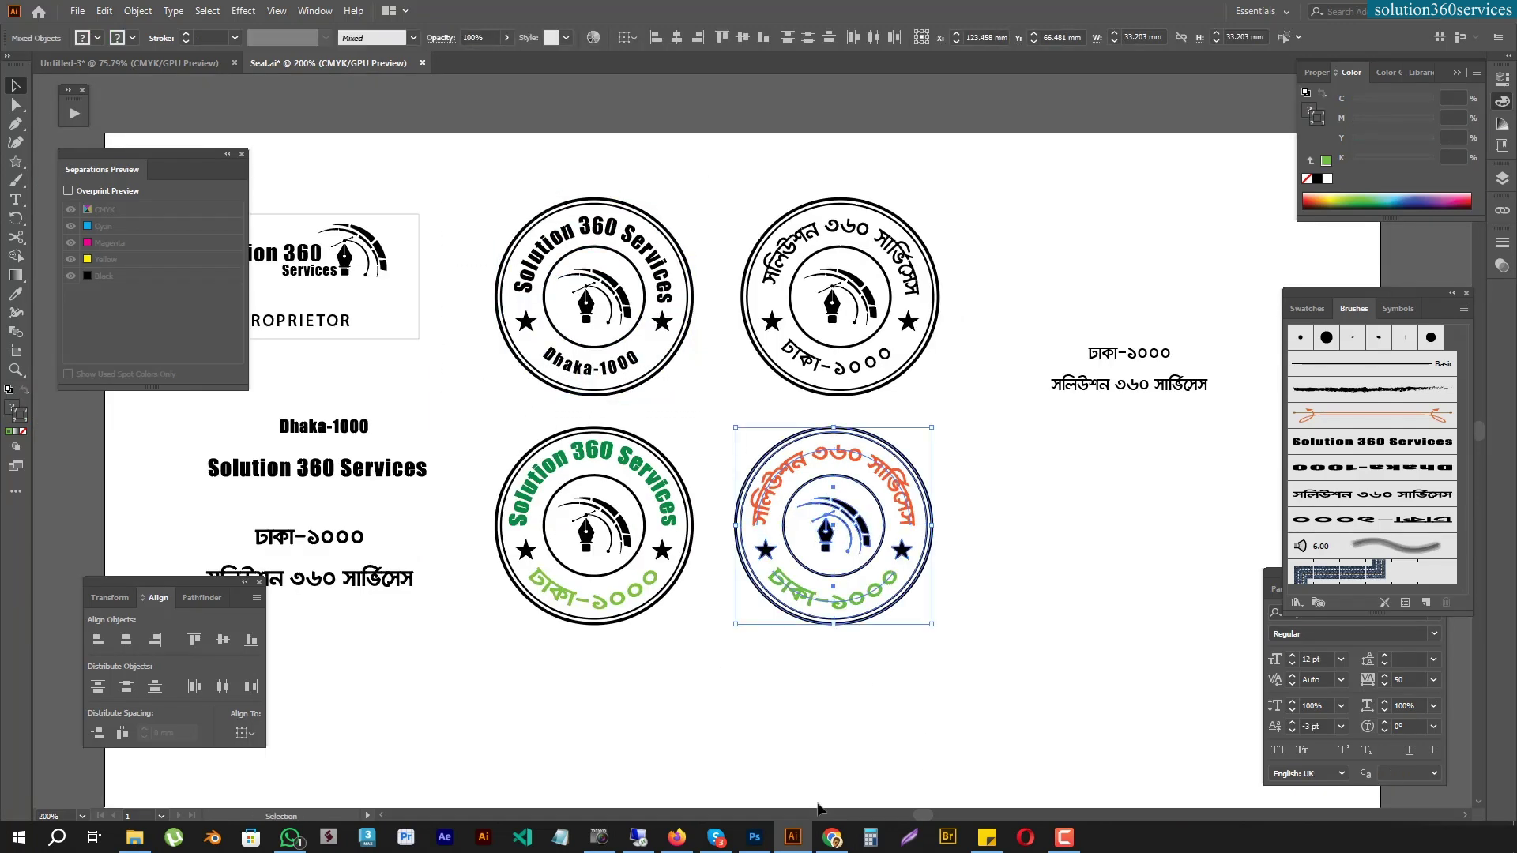
{"action": "left_click", "coordinate": [755, 837]}
Paste the Bengali seal as pixels, shrink it to about half size and flip it horizontally
{"action": "key", "text": "ctrl+v"}
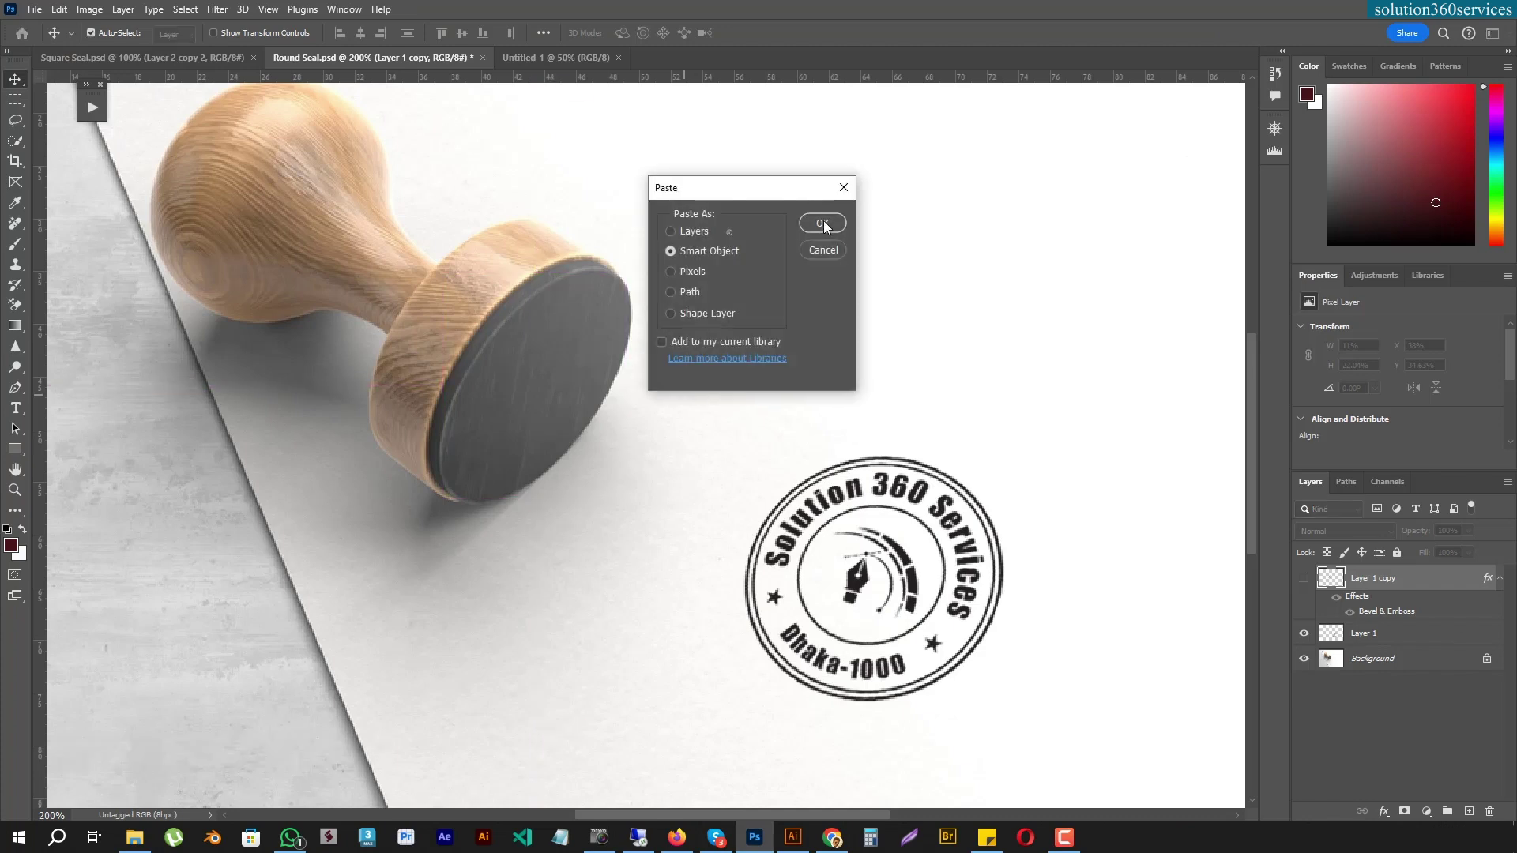
{"action": "left_click", "coordinate": [689, 273]}
{"action": "left_click", "coordinate": [815, 226]}
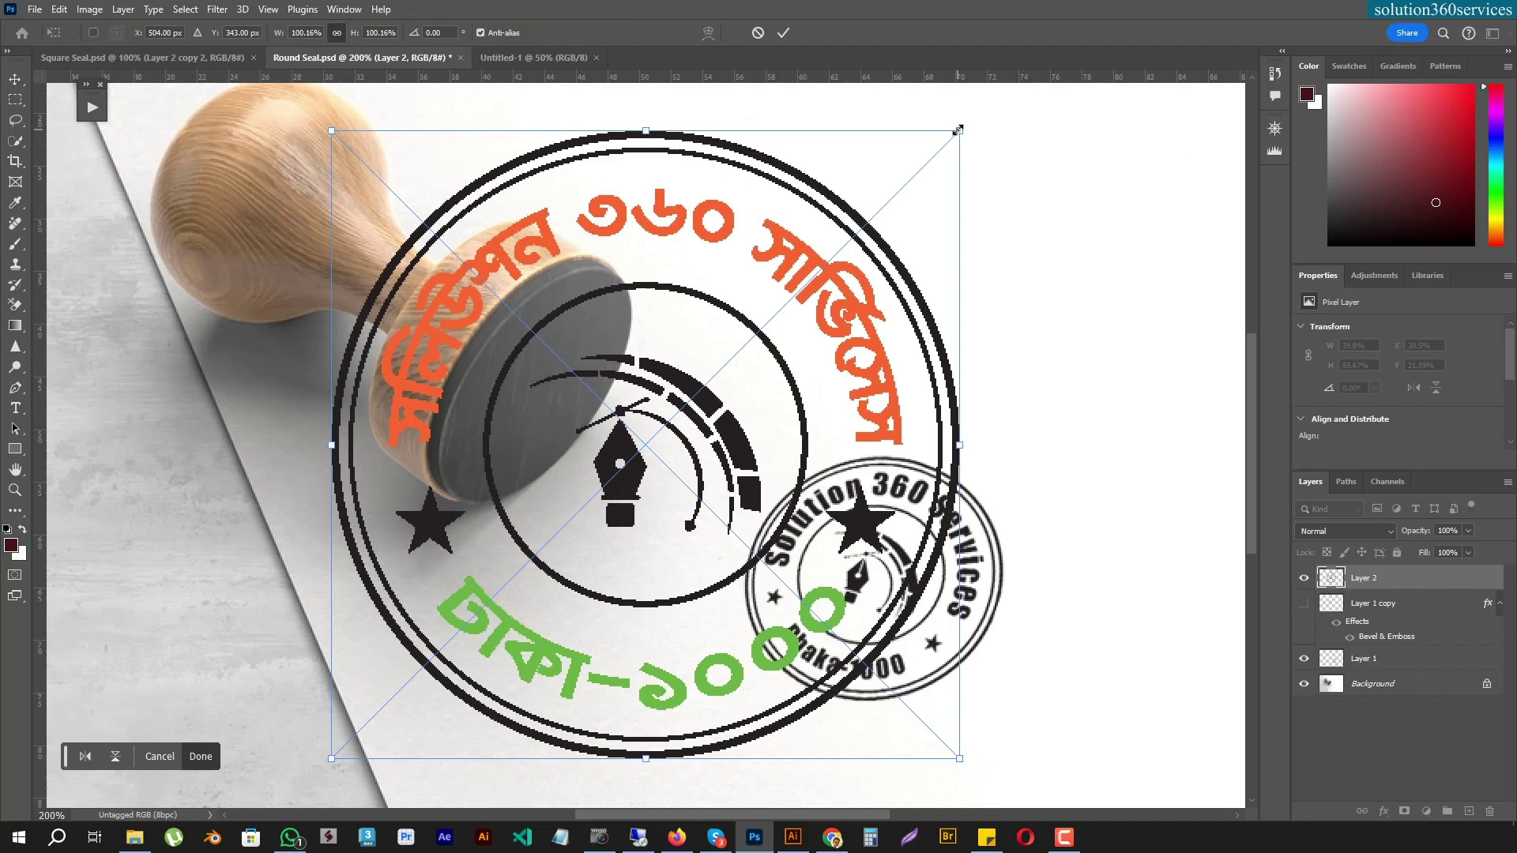
{"action": "left_click_drag", "start_coordinate": [958, 129], "coordinate": [647, 441]}
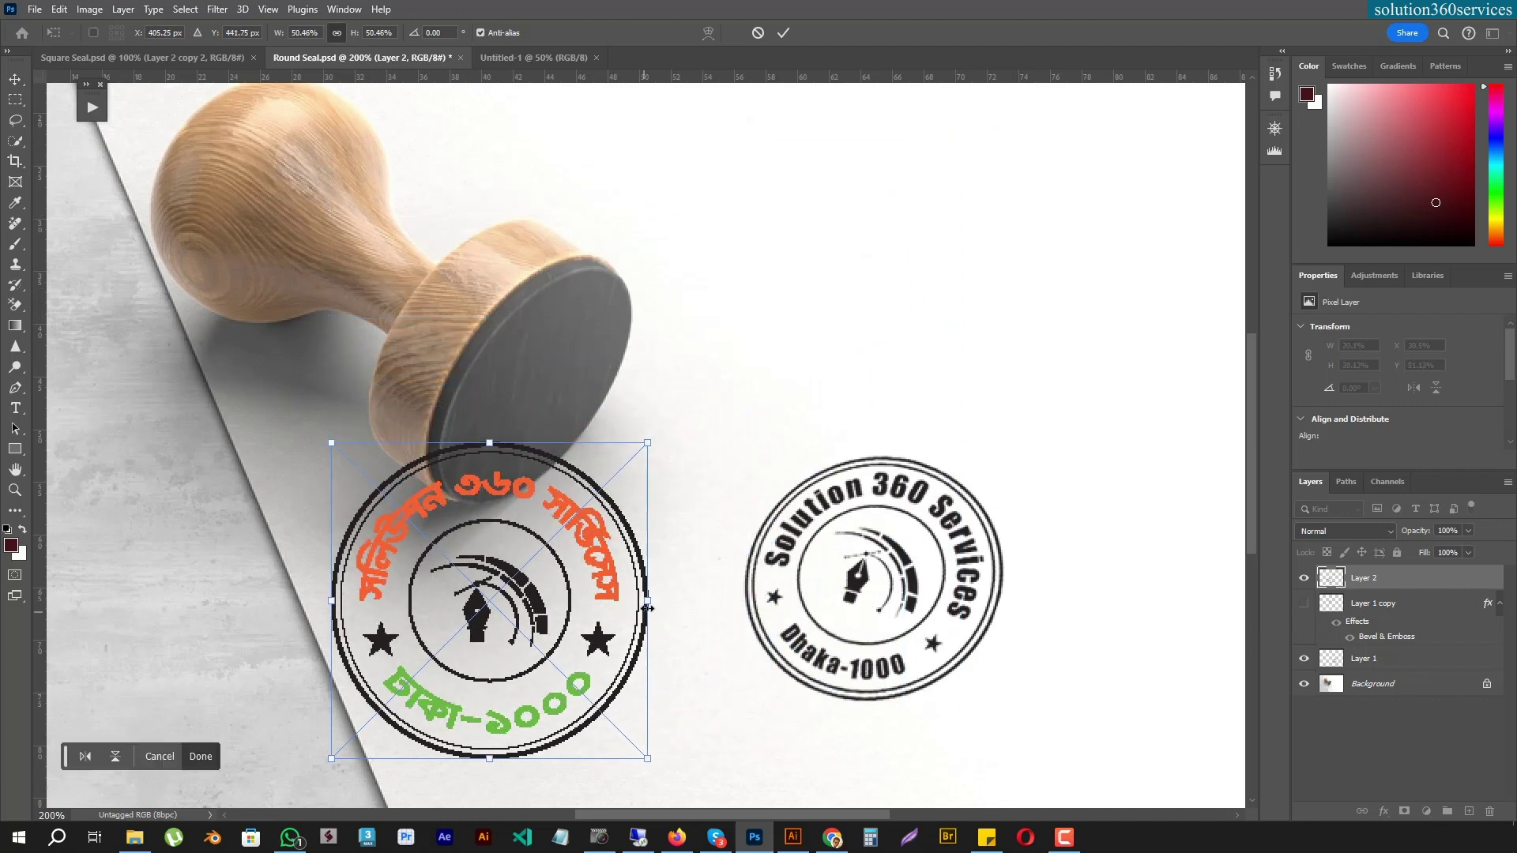
{"action": "right_click", "coordinate": [512, 589]}
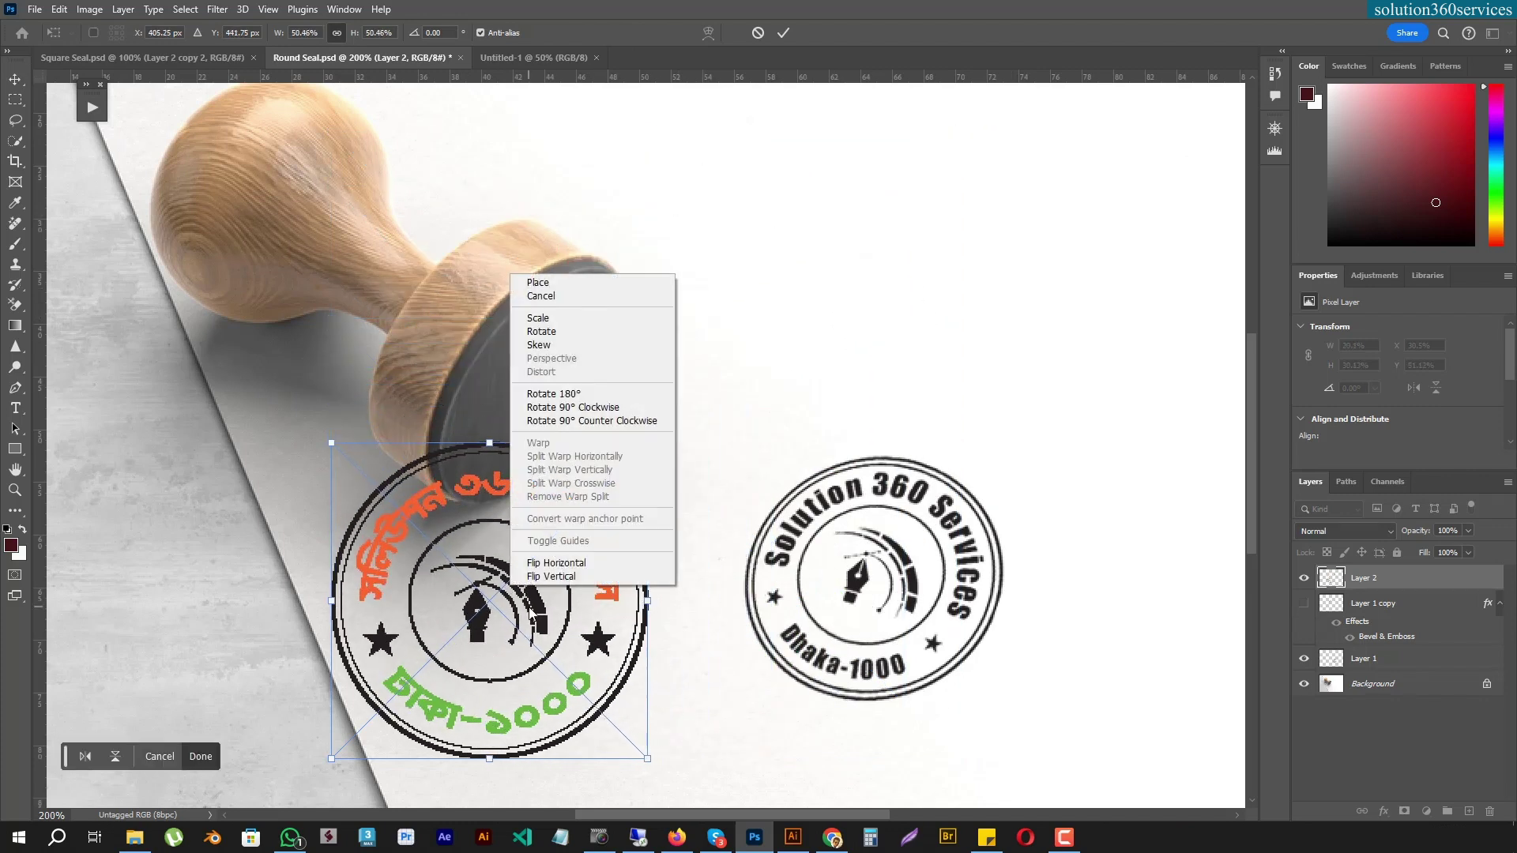
{"action": "left_click", "coordinate": [553, 566]}
Rotate, scale and distort the seal to match the stamp face's angle, then commit the transform
{"action": "mouse_move", "coordinate": [646, 603]}
{"action": "left_mouse_down"}
{"action": "mouse_move", "coordinate": [494, 593]}
{"action": "mouse_move", "coordinate": [554, 428]}
{"action": "left_mouse_up"}
{"action": "mouse_move", "coordinate": [648, 332]}
{"action": "left_mouse_down"}
{"action": "mouse_move", "coordinate": [675, 524]}
{"action": "mouse_move", "coordinate": [685, 472]}
{"action": "left_mouse_up"}
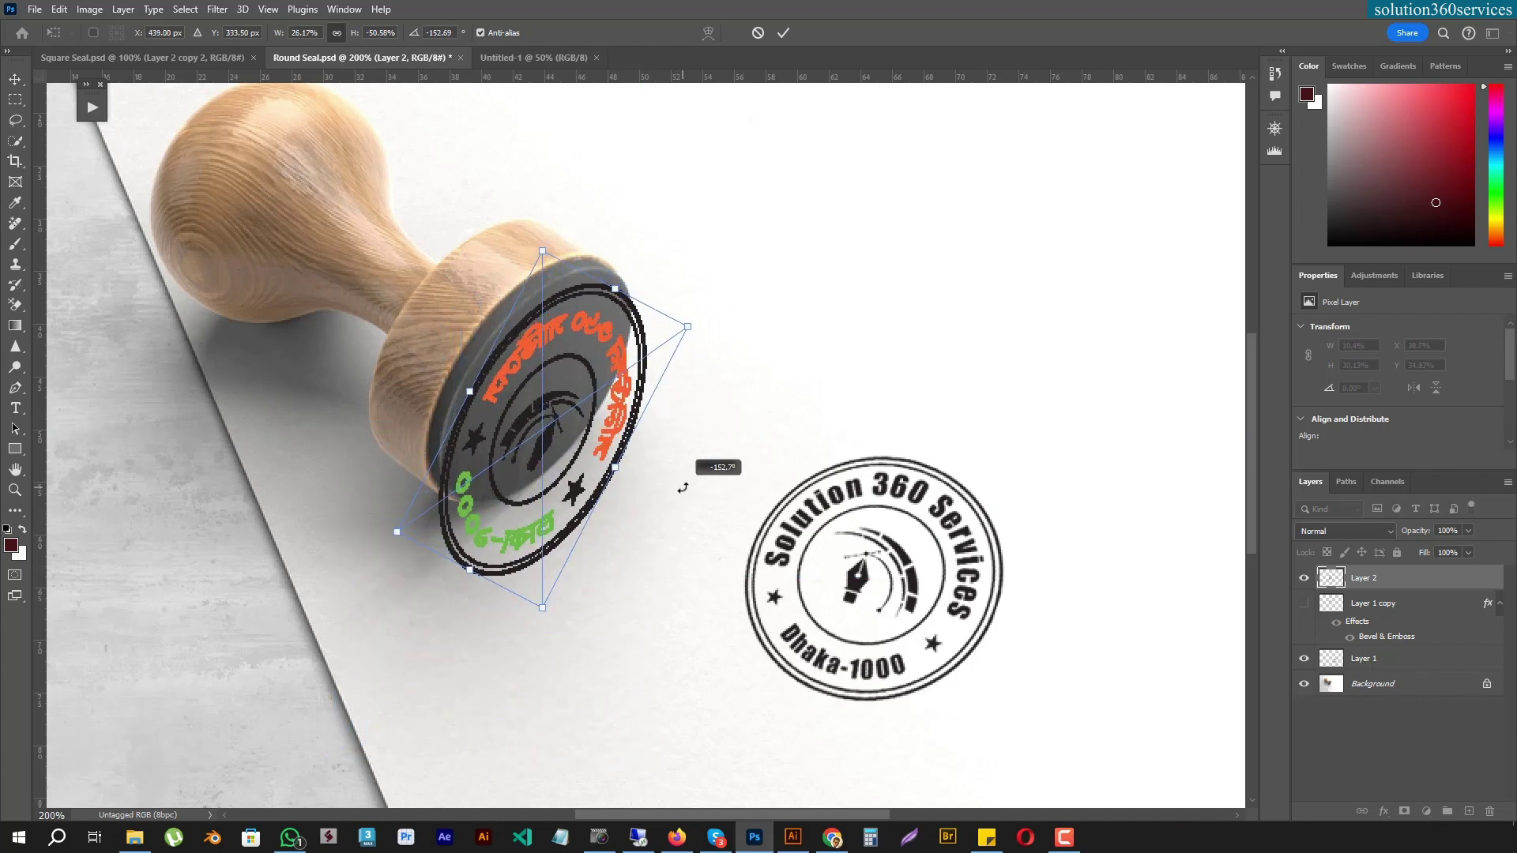
{"action": "left_click_drag", "start_coordinate": [534, 467], "coordinate": [531, 454]}
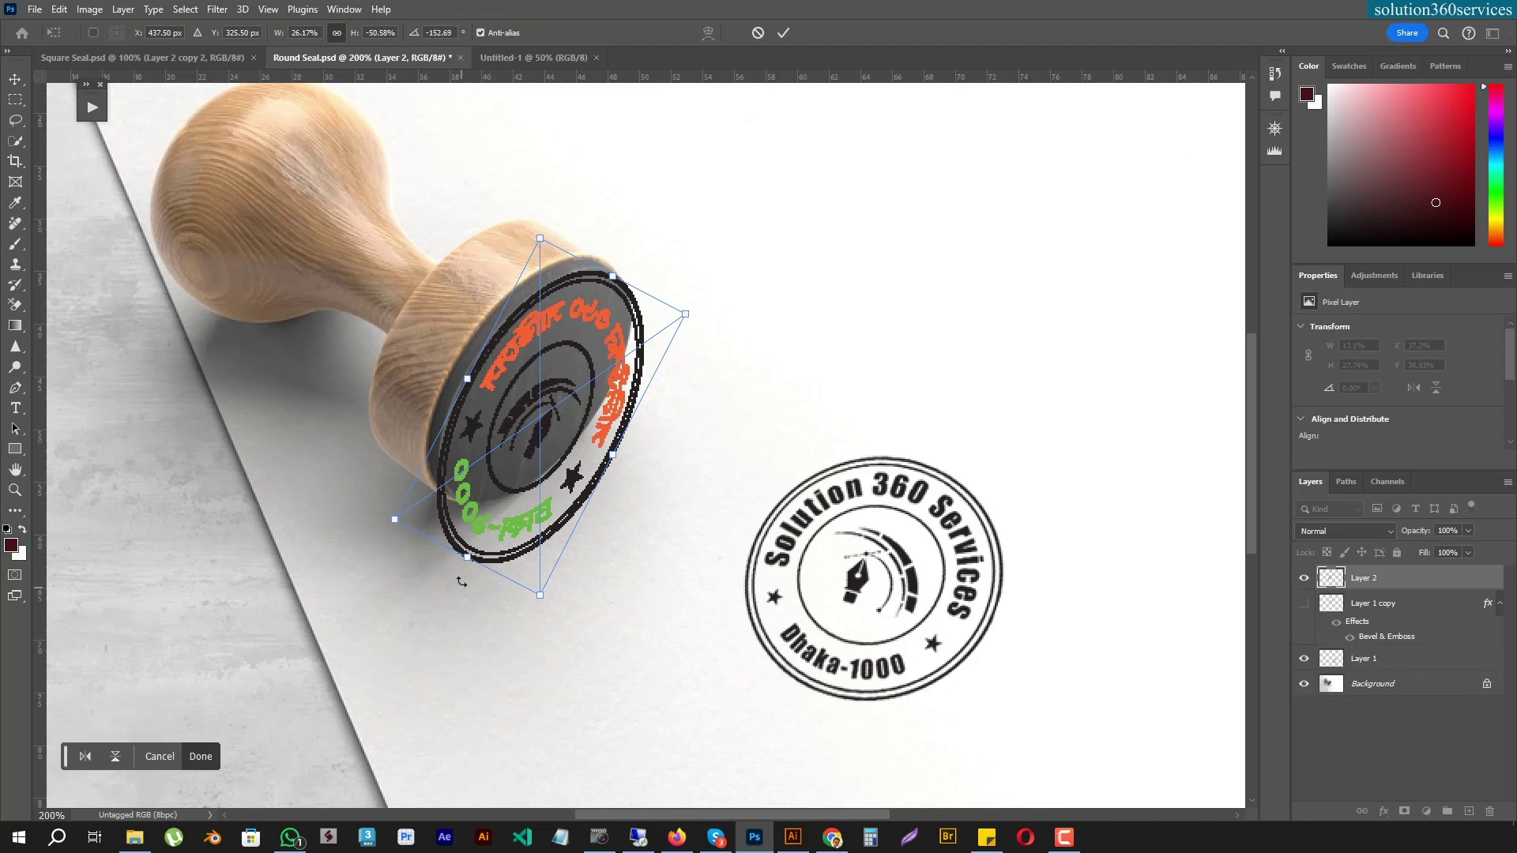
{"action": "left_click_drag", "start_coordinate": [464, 559], "coordinate": [486, 521]}
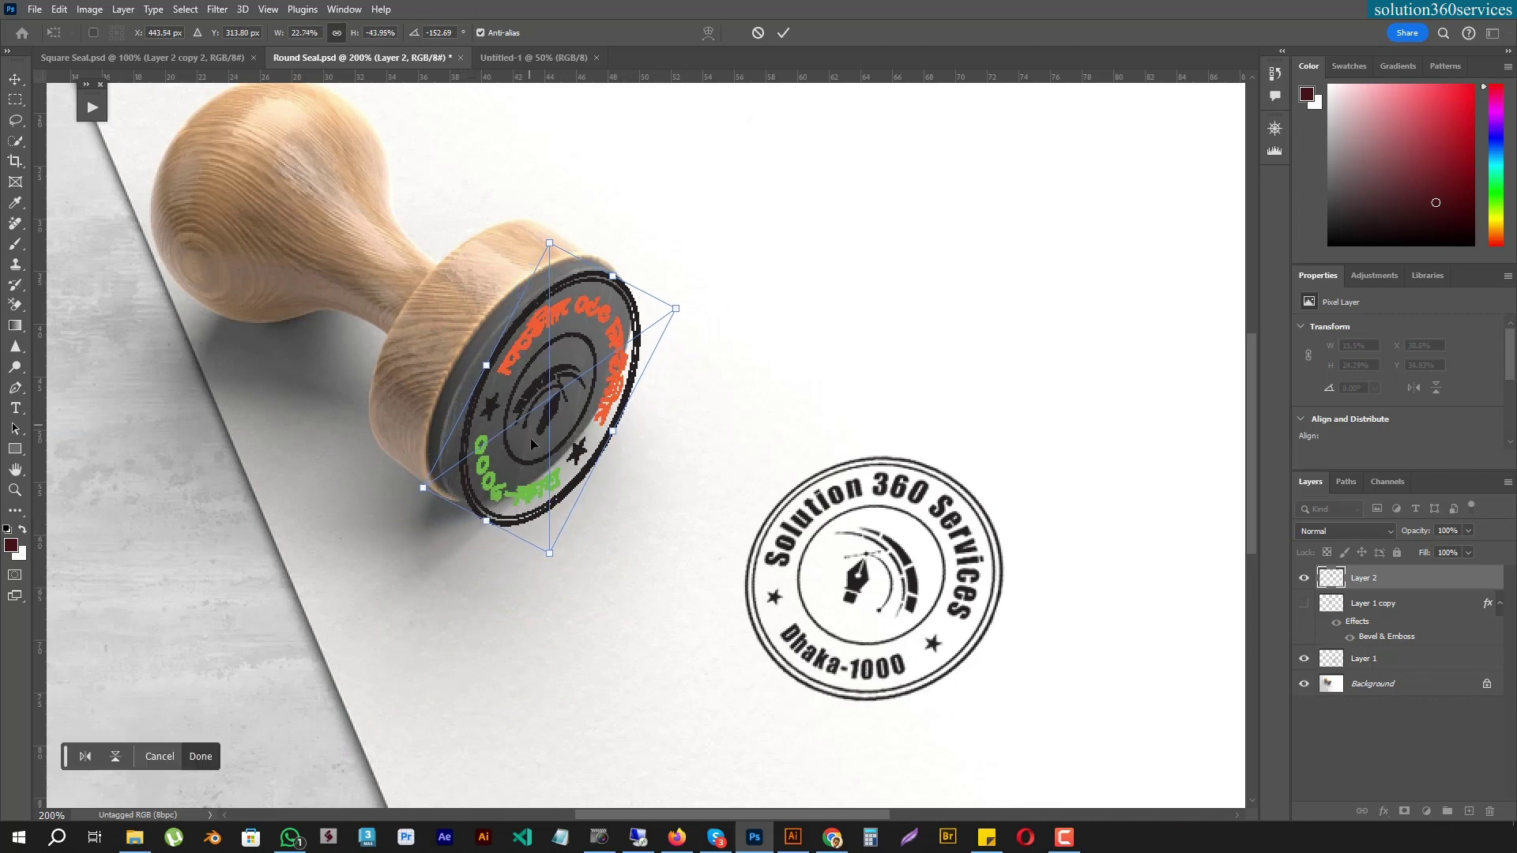
{"action": "left_click_drag", "start_coordinate": [544, 423], "coordinate": [533, 427]}
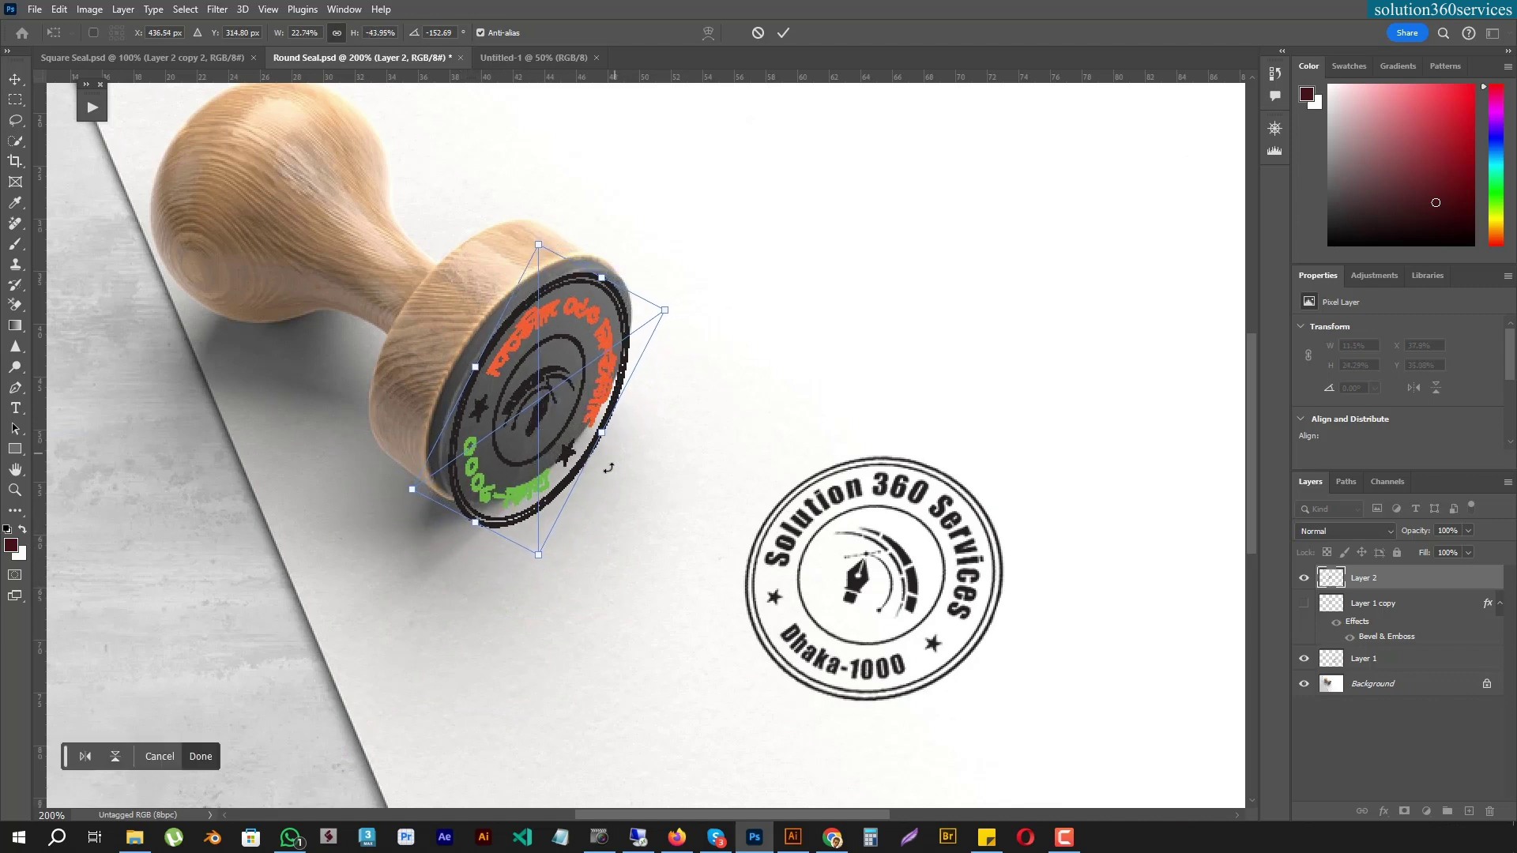
{"action": "left_click_drag", "start_coordinate": [539, 558], "coordinate": [530, 524]}
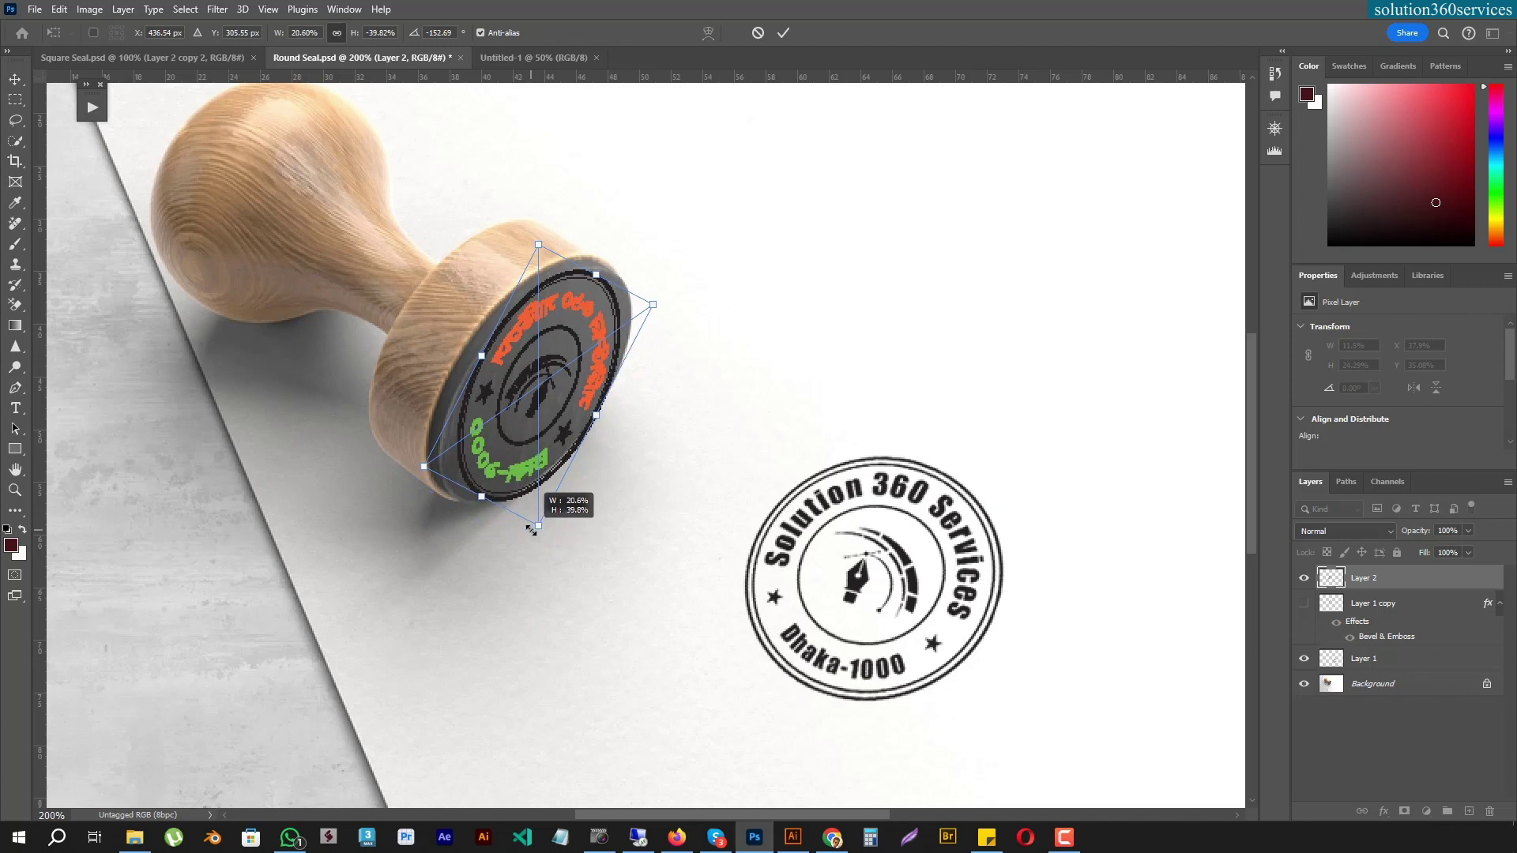
{"action": "left_click_drag", "start_coordinate": [613, 471], "coordinate": [607, 479]}
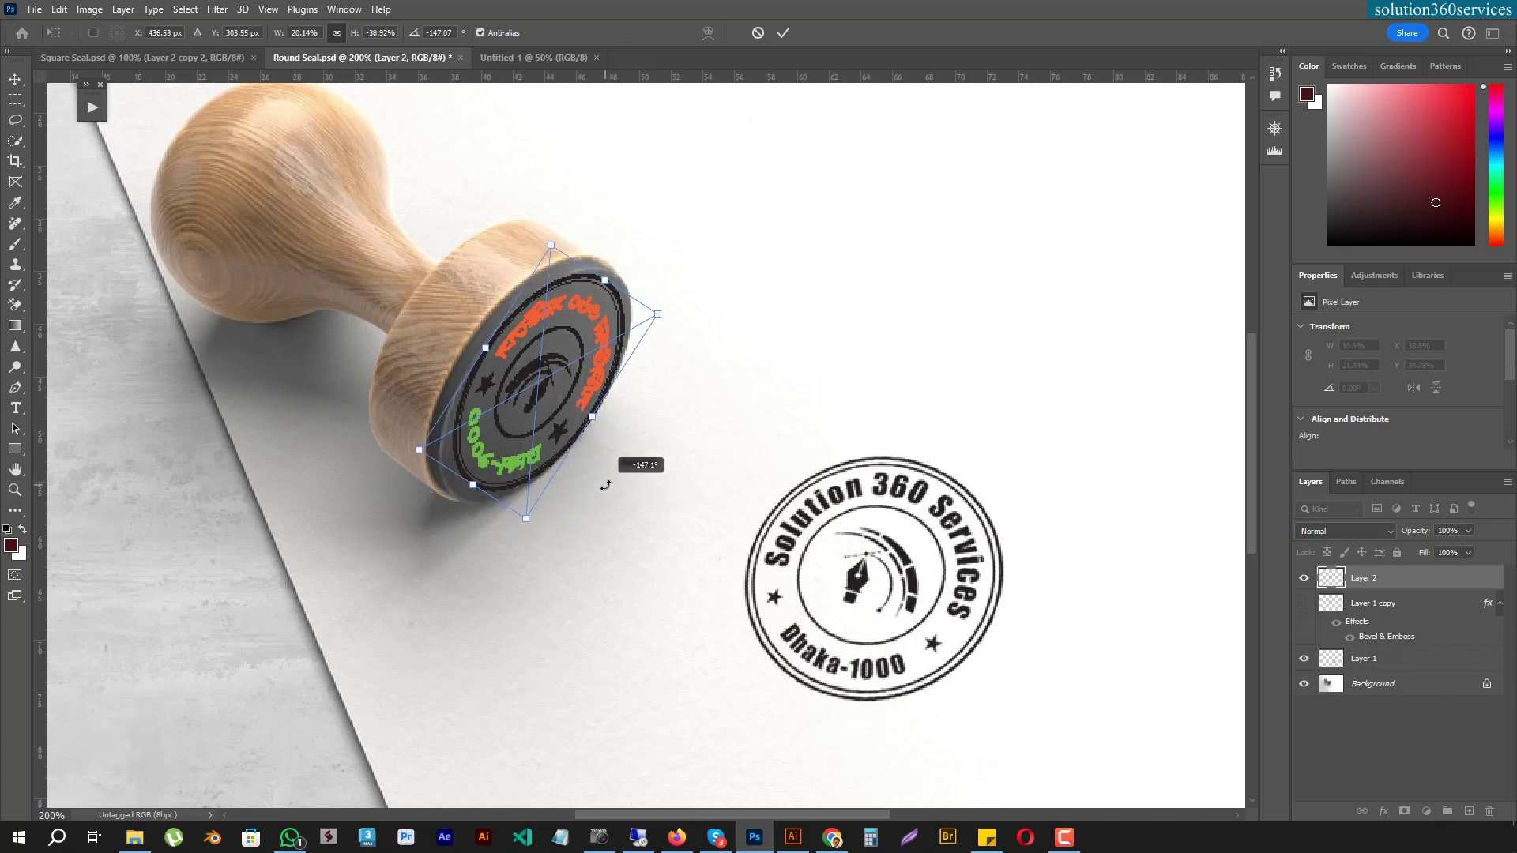
{"action": "left_click_drag", "start_coordinate": [473, 484], "coordinate": [464, 498]}
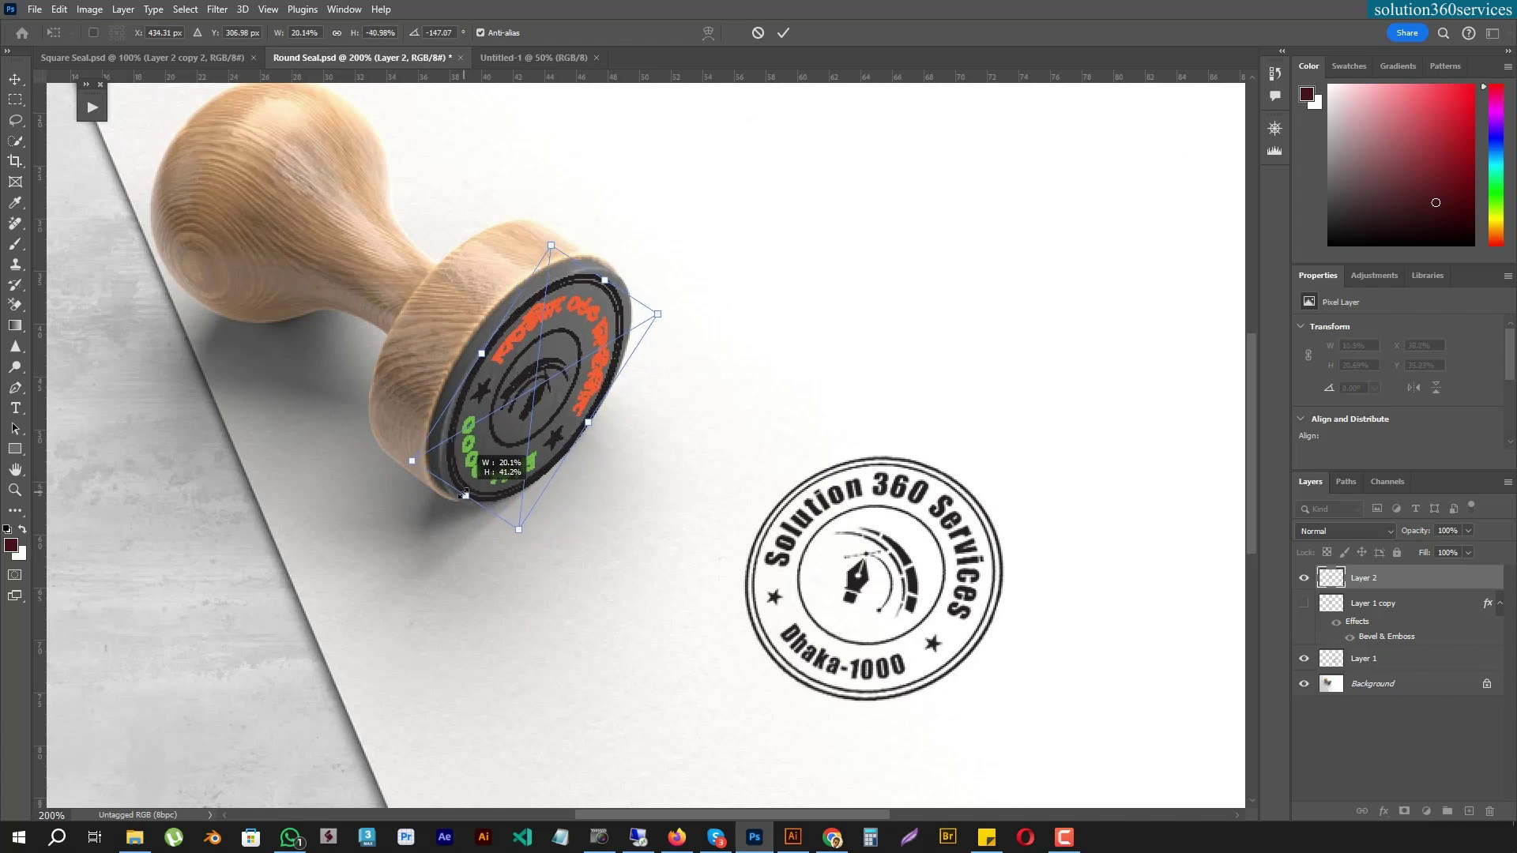
{"action": "left_click_drag", "start_coordinate": [605, 280], "coordinate": [609, 275]}
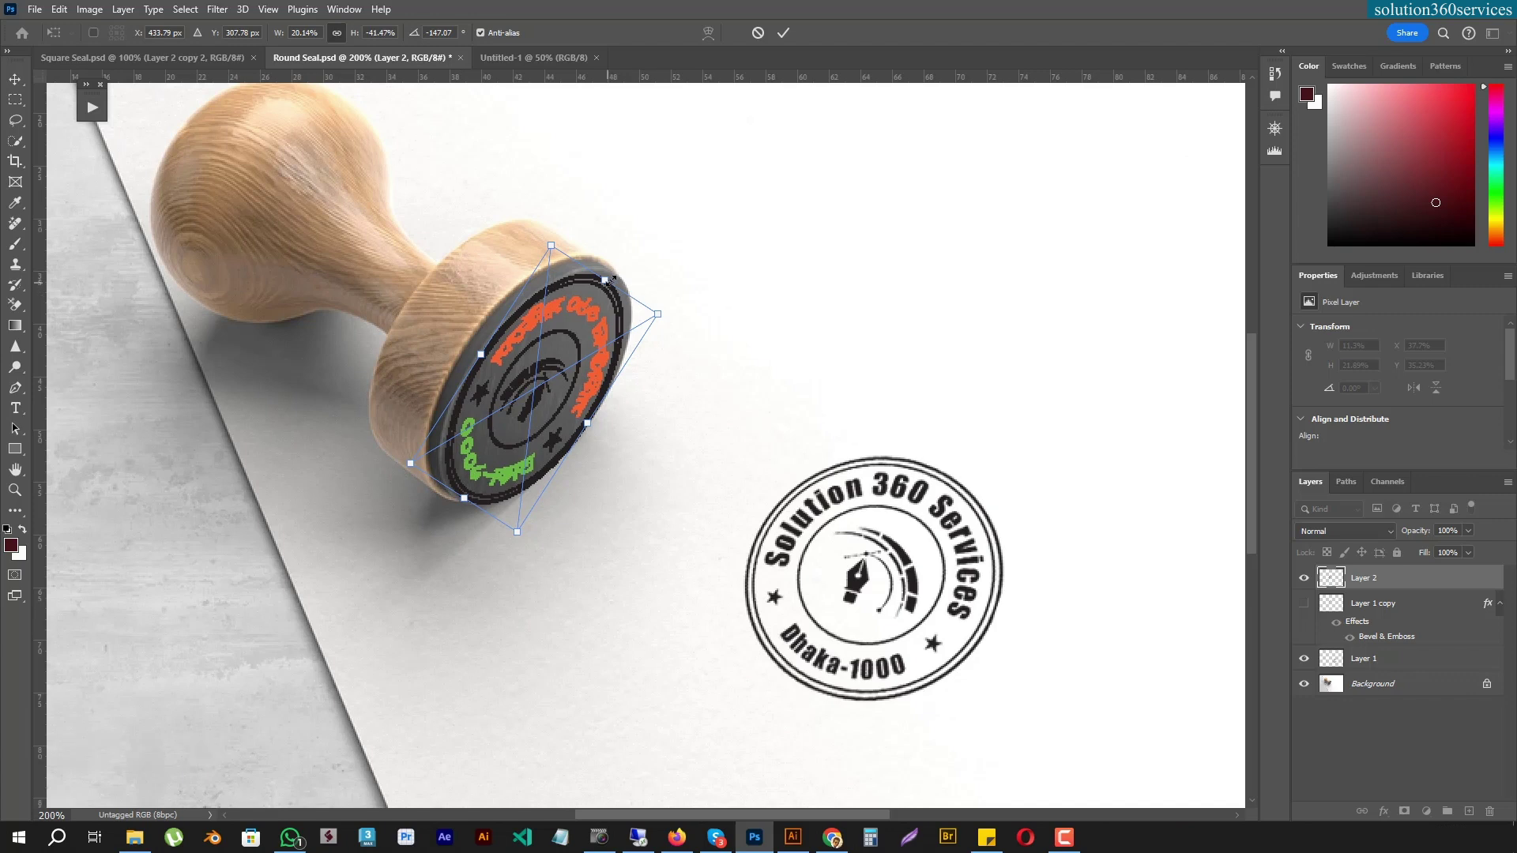
{"action": "left_click_drag", "start_coordinate": [753, 346], "coordinate": [736, 357]}
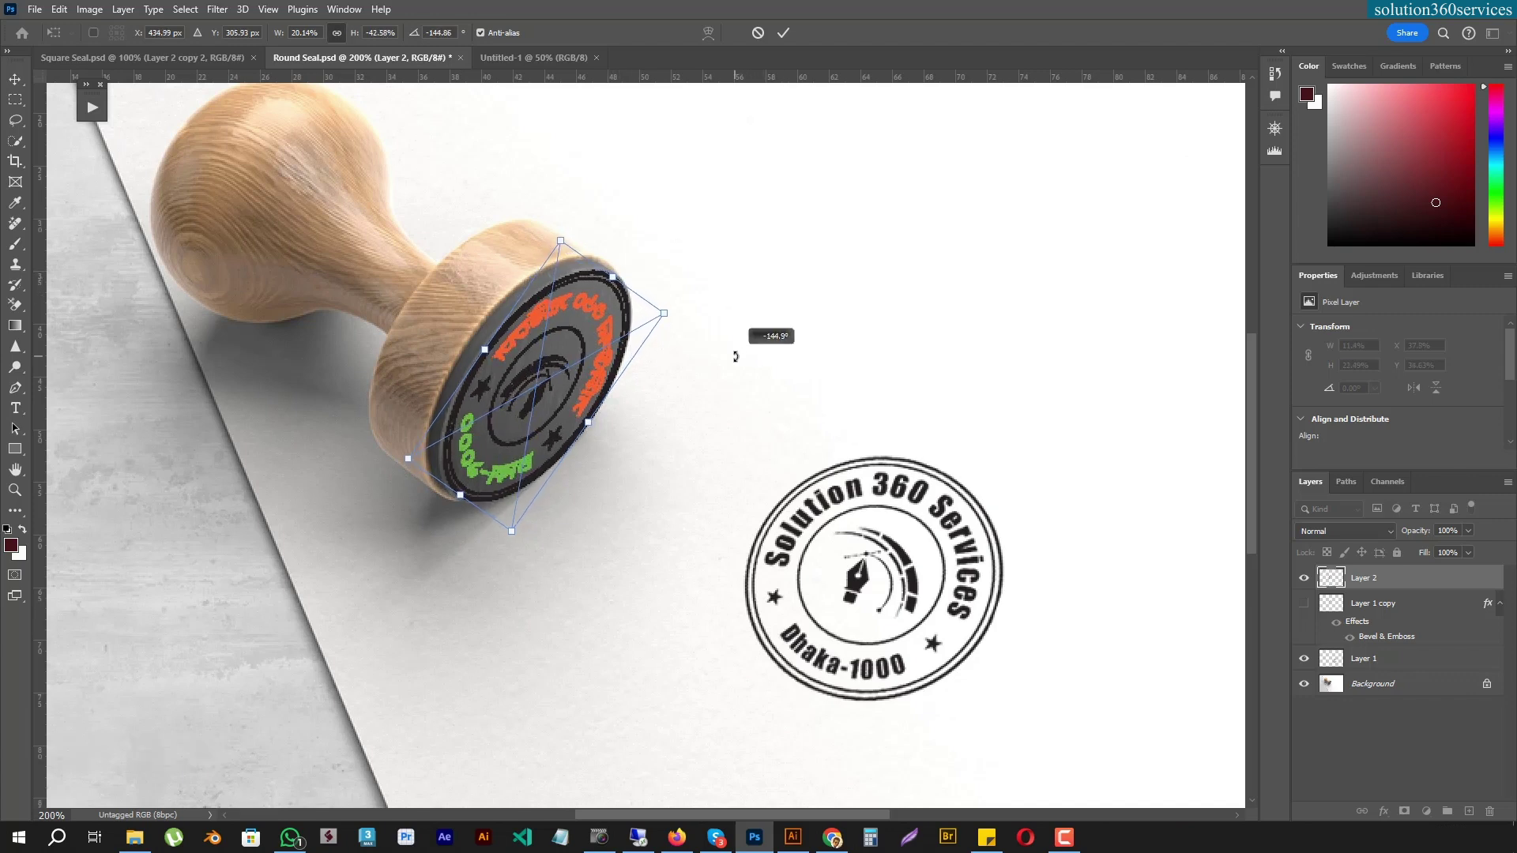
{"action": "key", "text": "Return"}
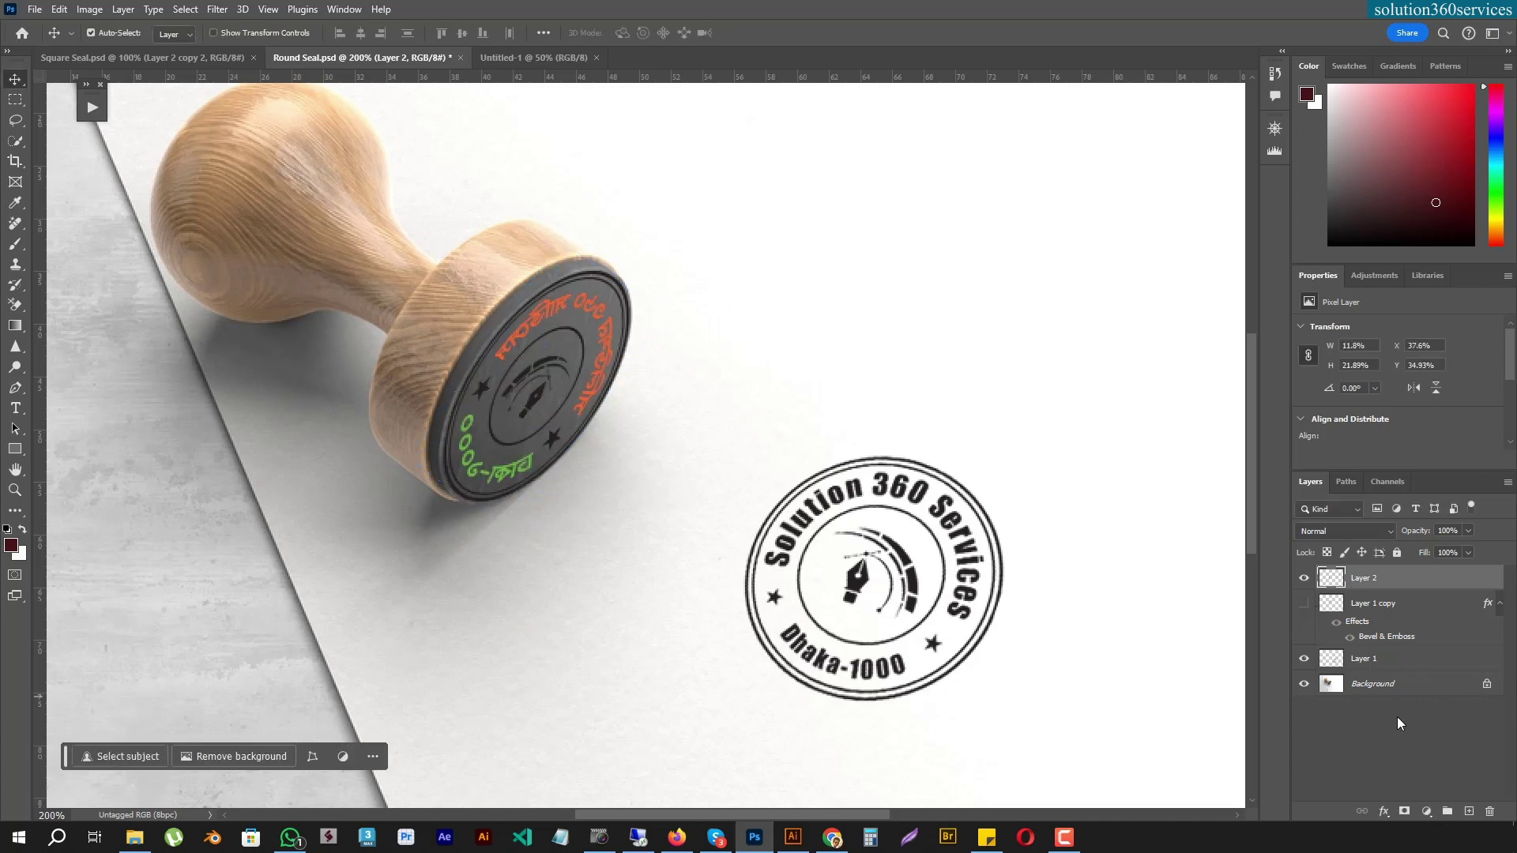
Give the seal layer a Bevel & Emboss effect with Emboss style, then zoom out to view the mockup
{"action": "left_click", "coordinate": [1385, 812]}
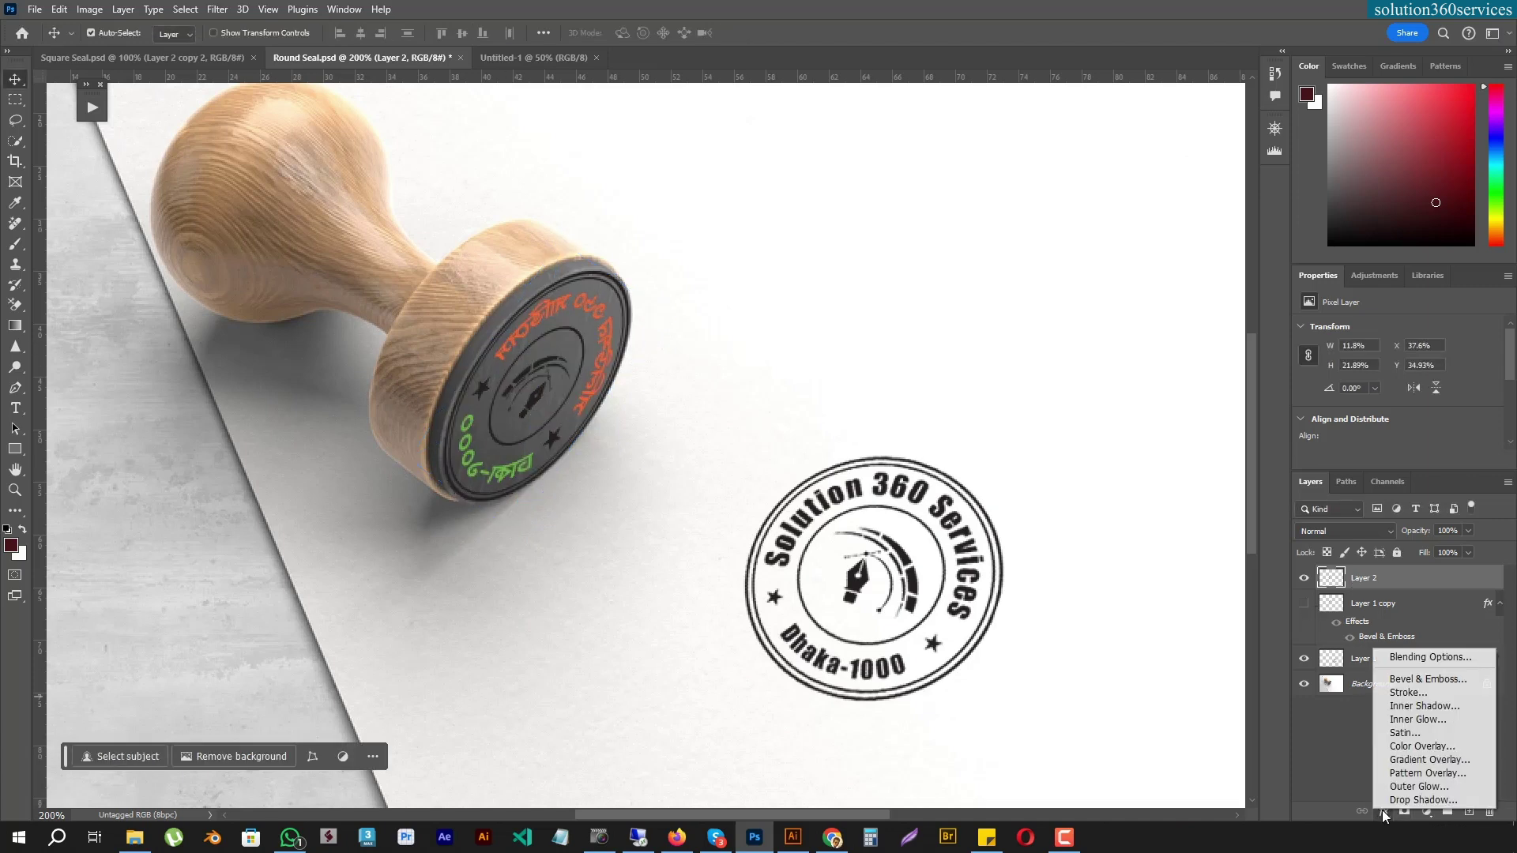
{"action": "left_click", "coordinate": [1451, 681]}
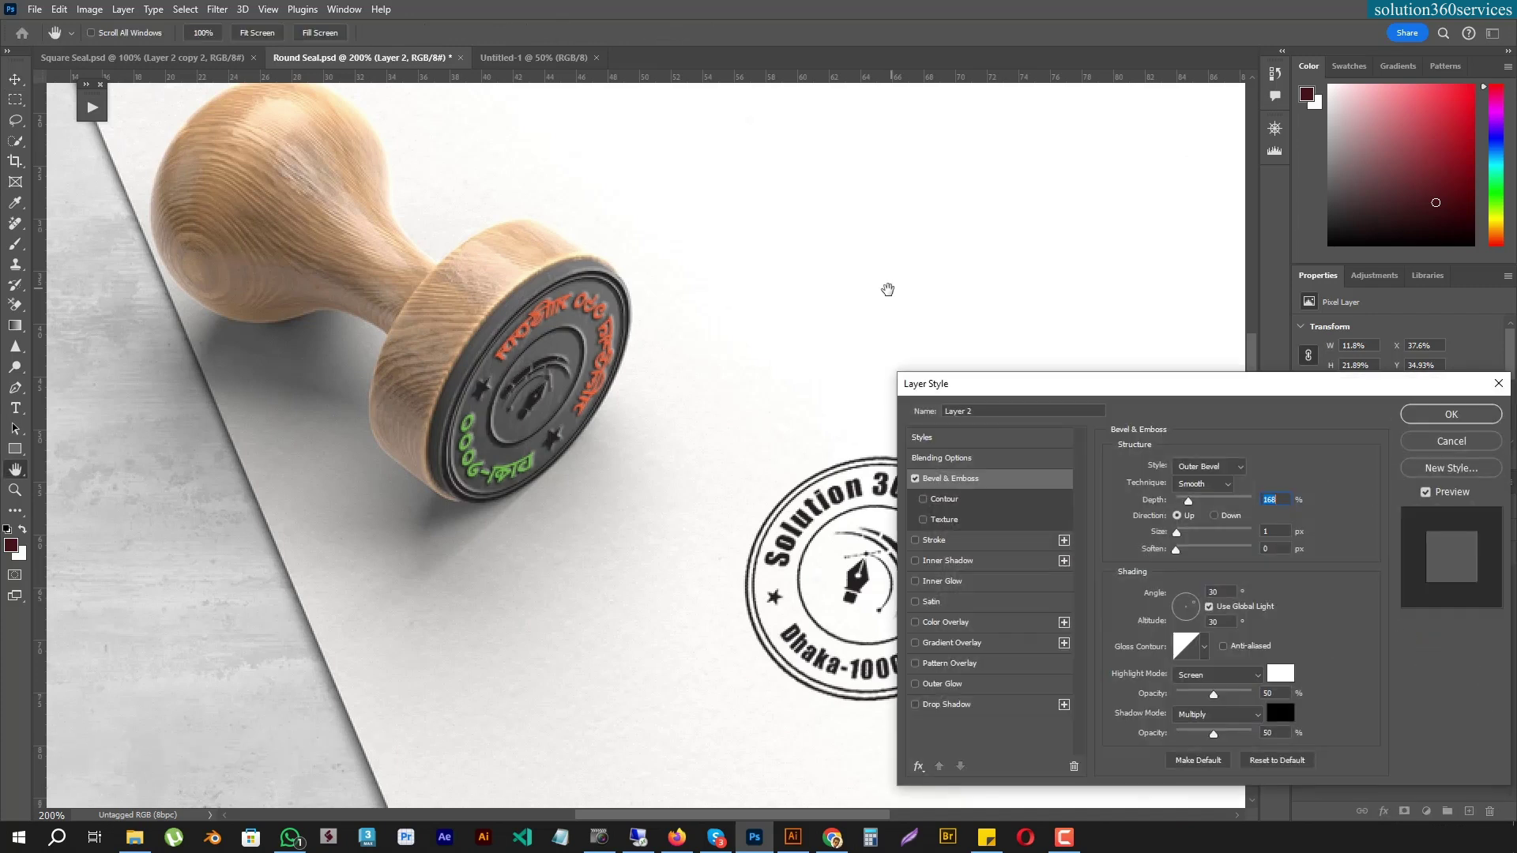
{"action": "left_click", "coordinate": [1209, 466]}
{"action": "left_click", "coordinate": [1191, 508]}
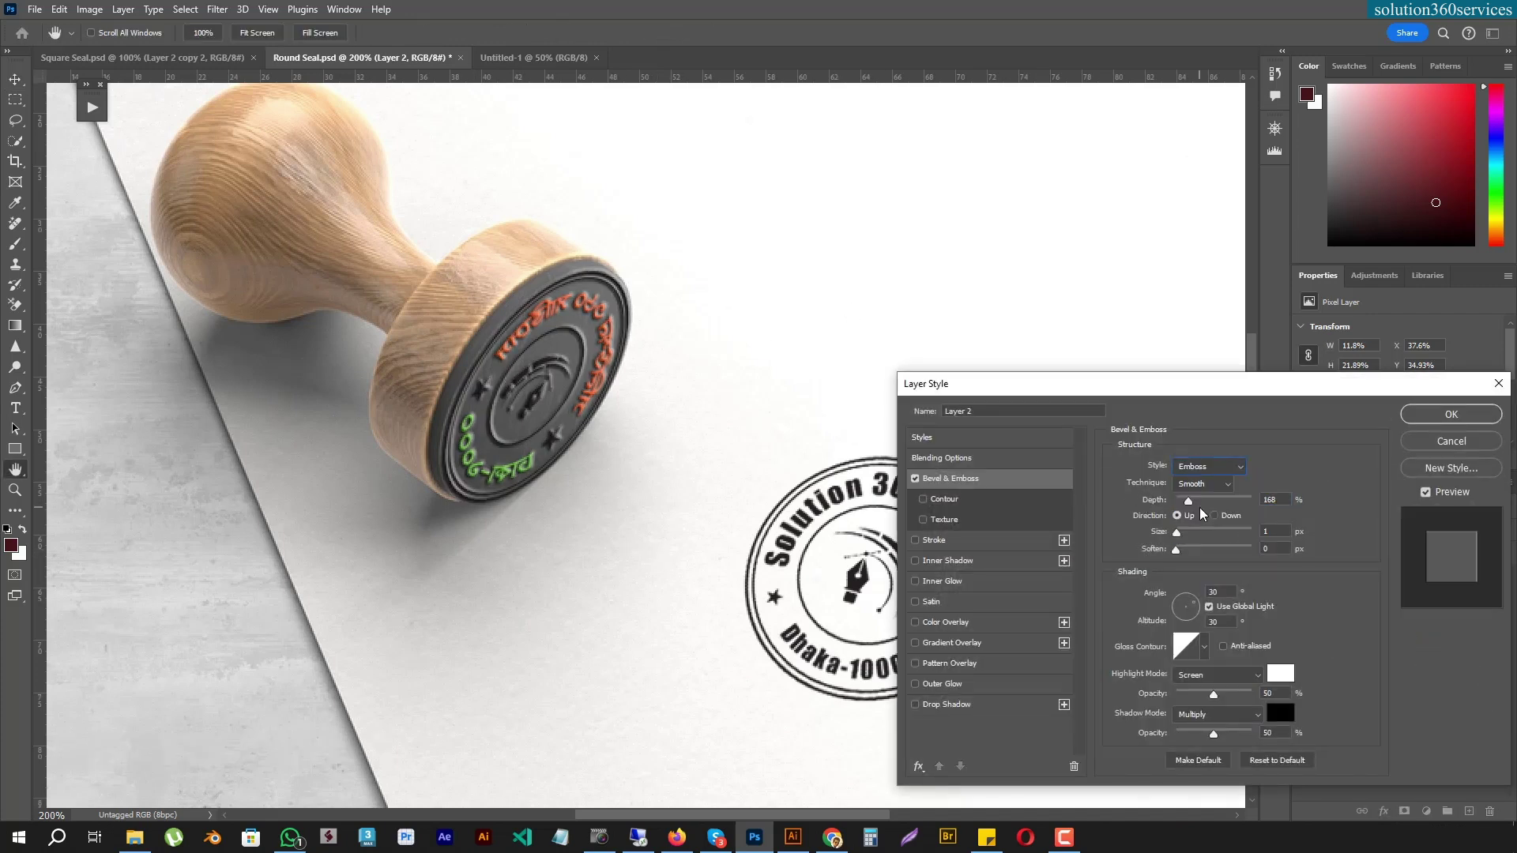
{"action": "left_click", "coordinate": [1451, 414]}
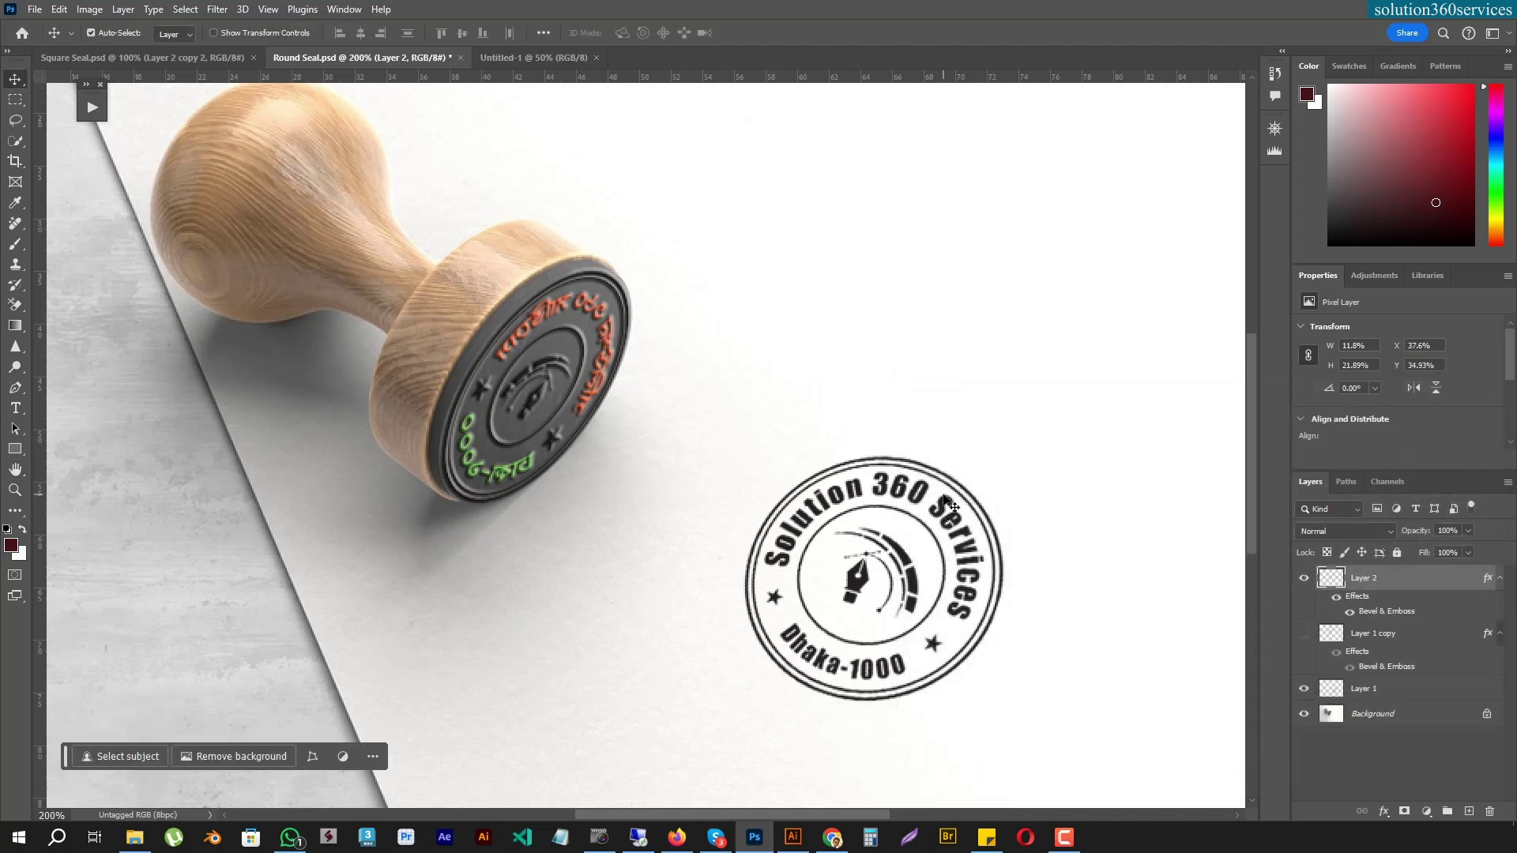
{"action": "key", "text": "ctrl+minus"}
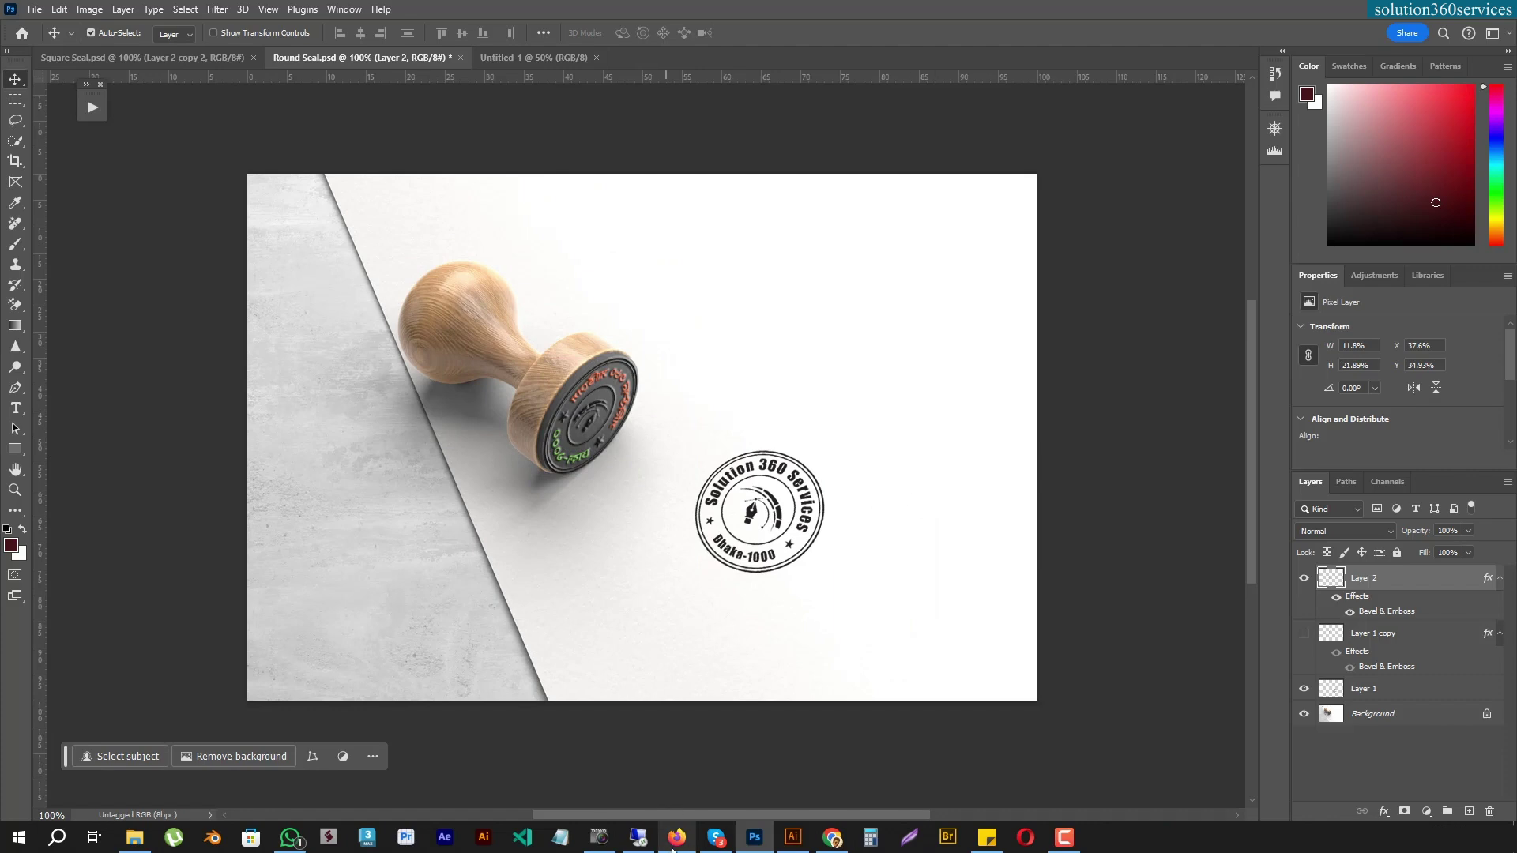
{"action": "left_click", "coordinate": [677, 837]}
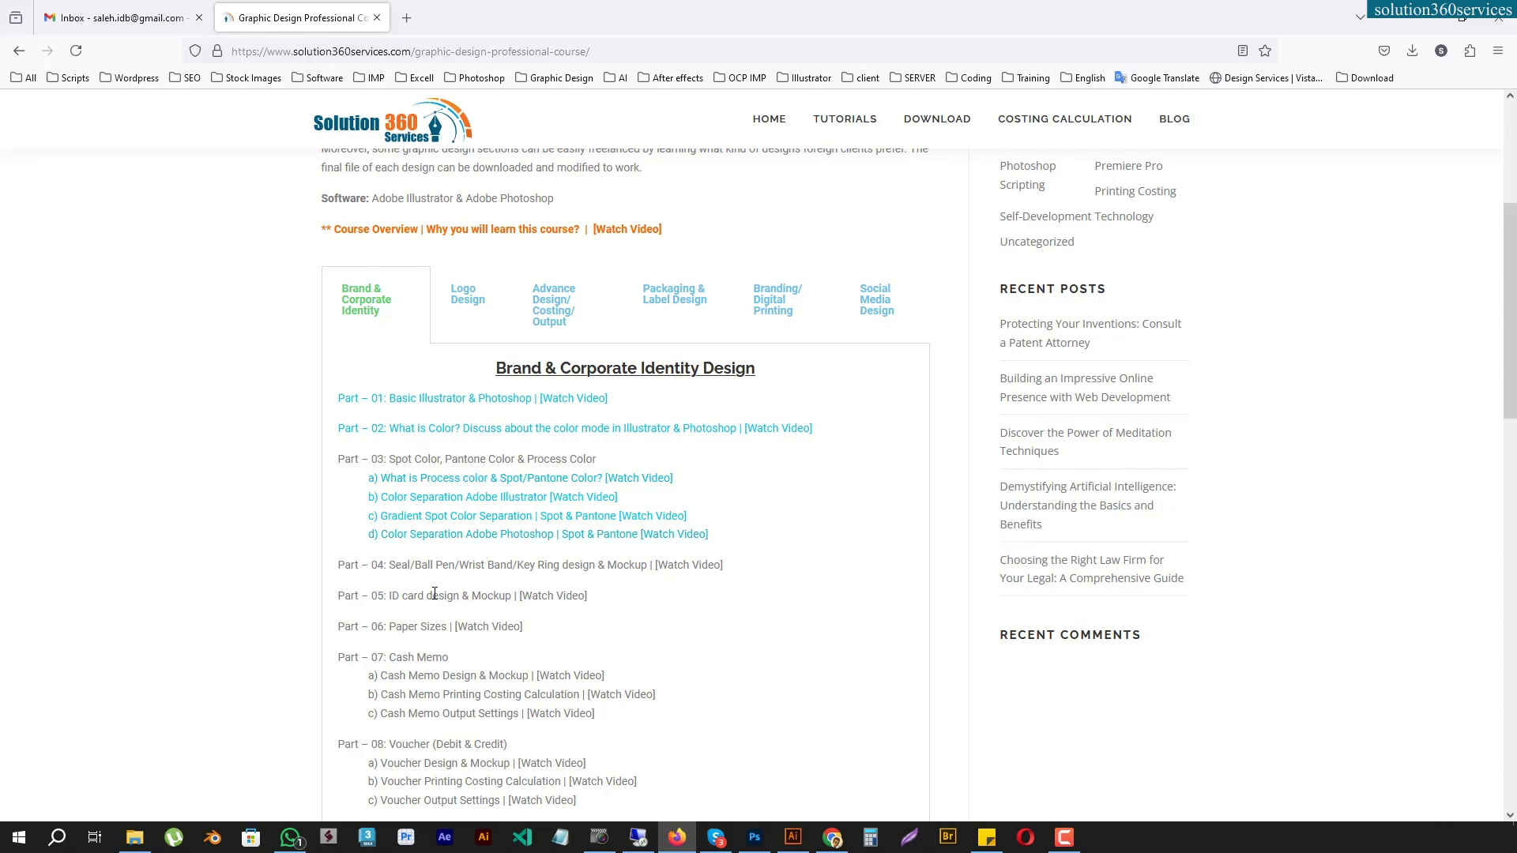
Scroll down the course page and back up to the course category tabs
{"action": "scroll", "coordinate": [435, 594], "scroll_direction": "down", "scroll_amount": 2}
{"action": "scroll", "coordinate": [513, 671], "scroll_direction": "down", "scroll_amount": 5}
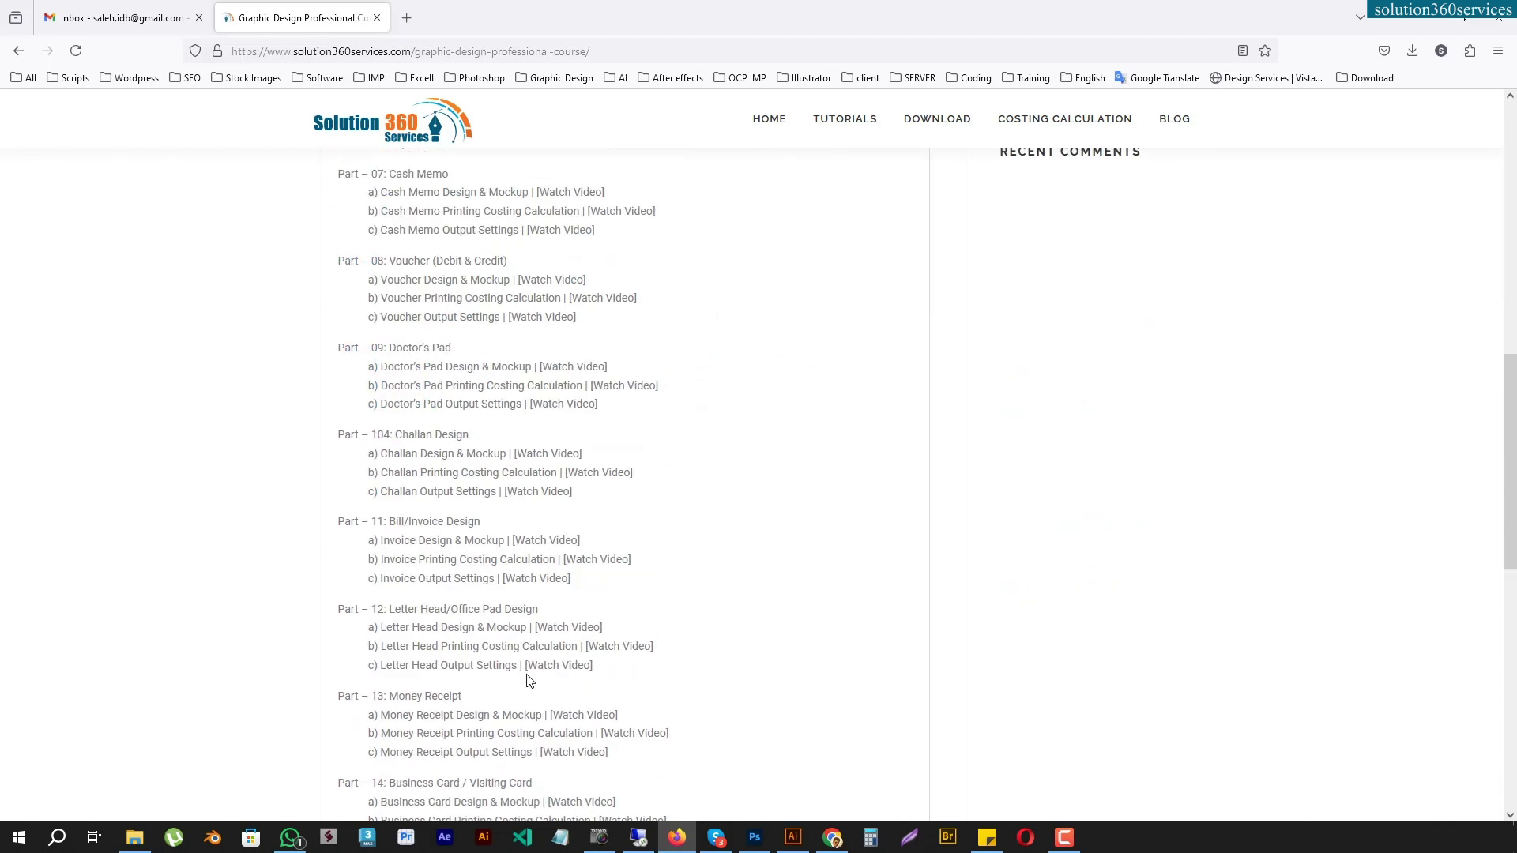
{"action": "scroll", "coordinate": [526, 664], "scroll_direction": "down", "scroll_amount": 5}
{"action": "scroll", "coordinate": [528, 668], "scroll_direction": "down", "scroll_amount": 5}
{"action": "scroll", "coordinate": [529, 668], "scroll_direction": "up", "scroll_amount": 5}
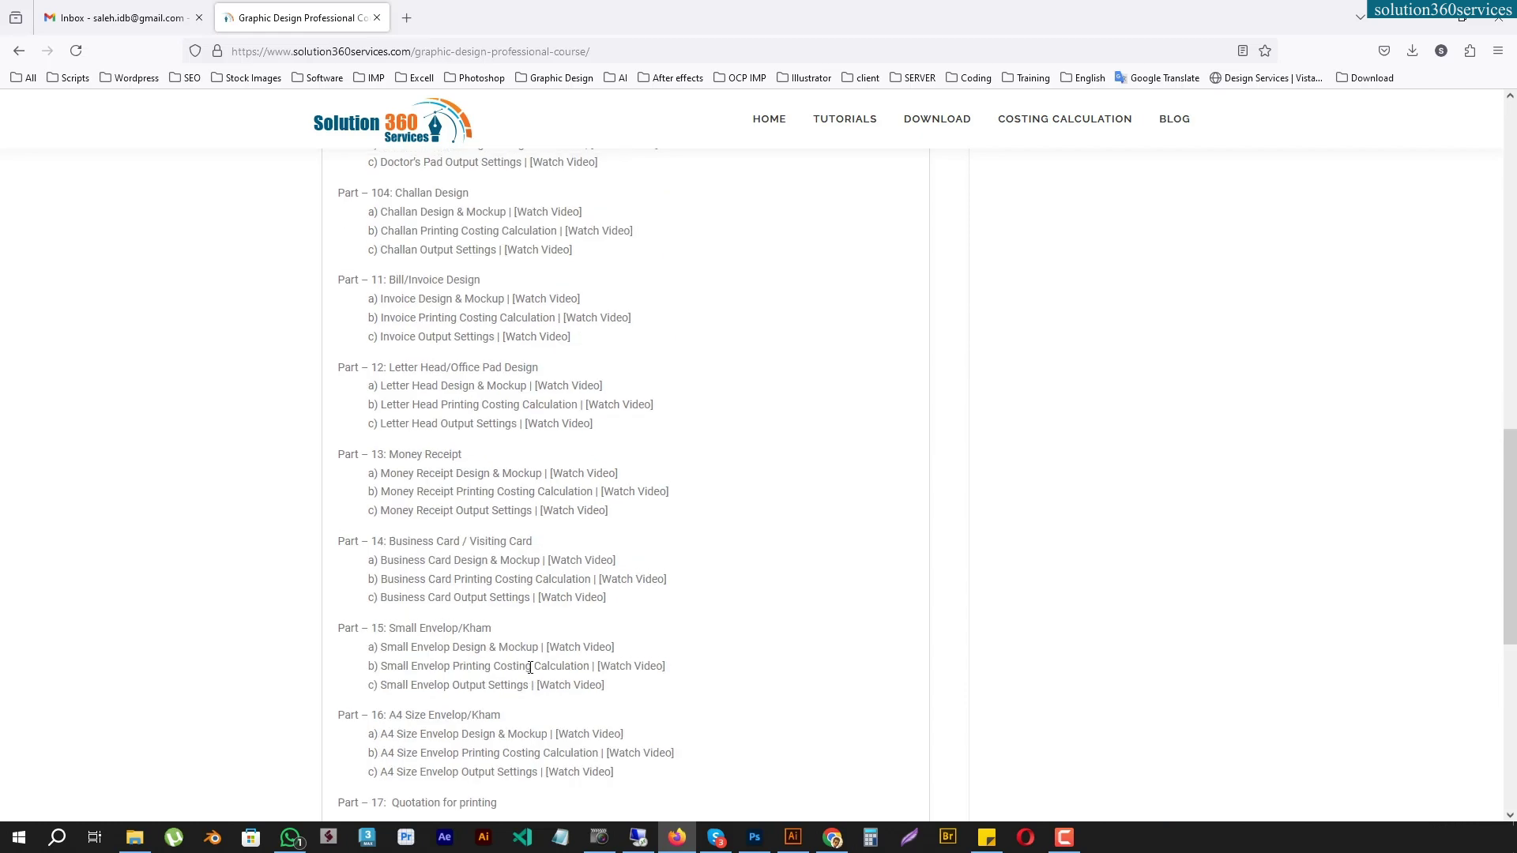
{"action": "scroll", "coordinate": [542, 480], "scroll_direction": "up", "scroll_amount": 5}
{"action": "scroll", "coordinate": [529, 509], "scroll_direction": "up", "scroll_amount": 3}
Browse the Logo, Advance, Packaging & Label, Branding/Digital Printing and Social Media Design lesson lists, ending on Brand & Corporate Identity
{"action": "left_click", "coordinate": [468, 383]}
{"action": "left_click", "coordinate": [545, 388]}
{"action": "left_click", "coordinate": [662, 376]}
{"action": "left_click", "coordinate": [778, 383]}
{"action": "left_click", "coordinate": [864, 385]}
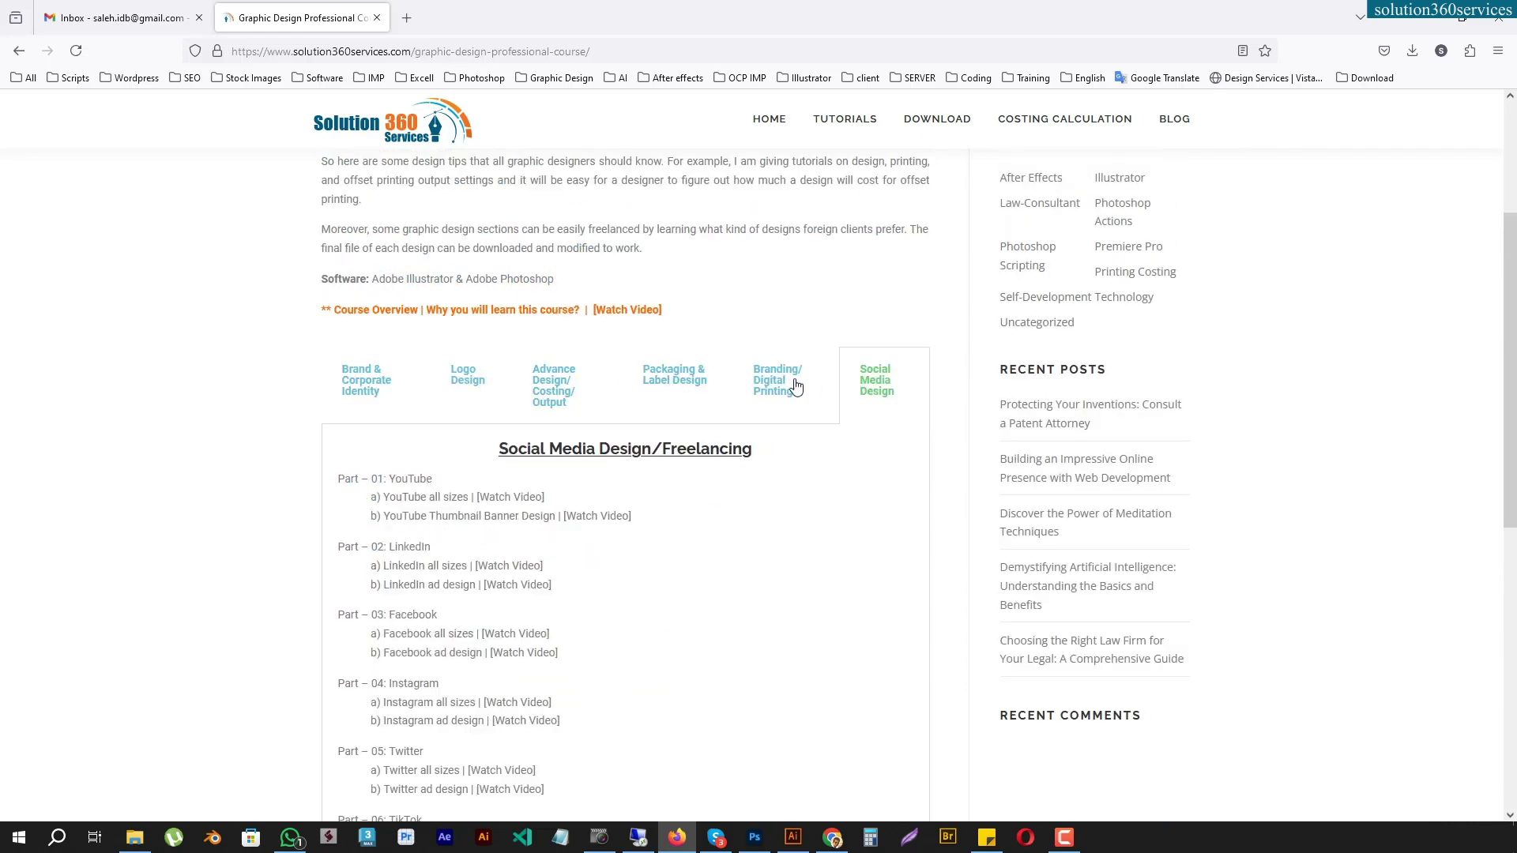
{"action": "left_click", "coordinate": [371, 385]}
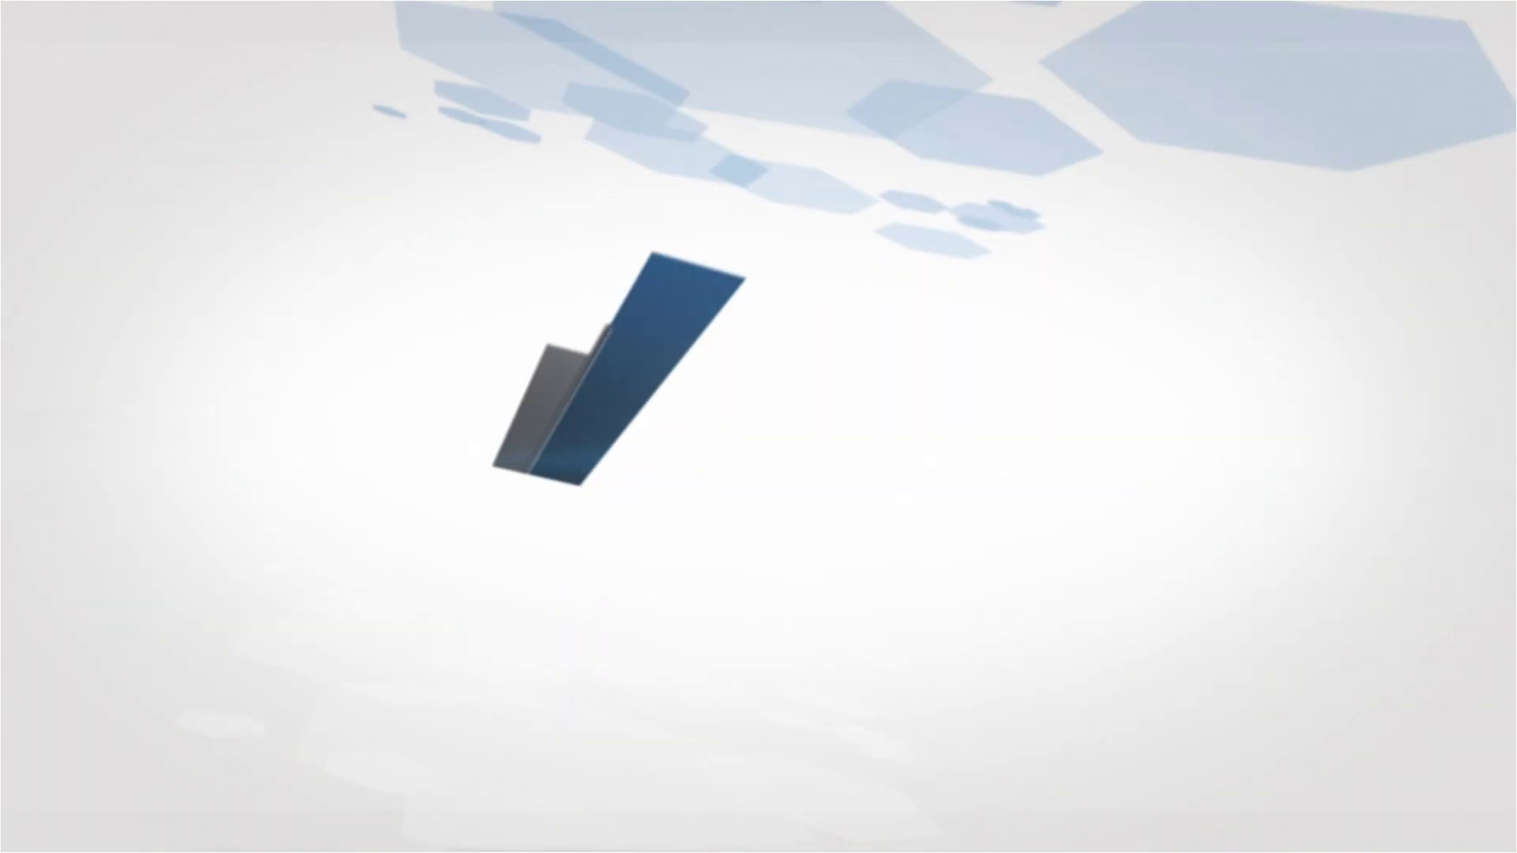